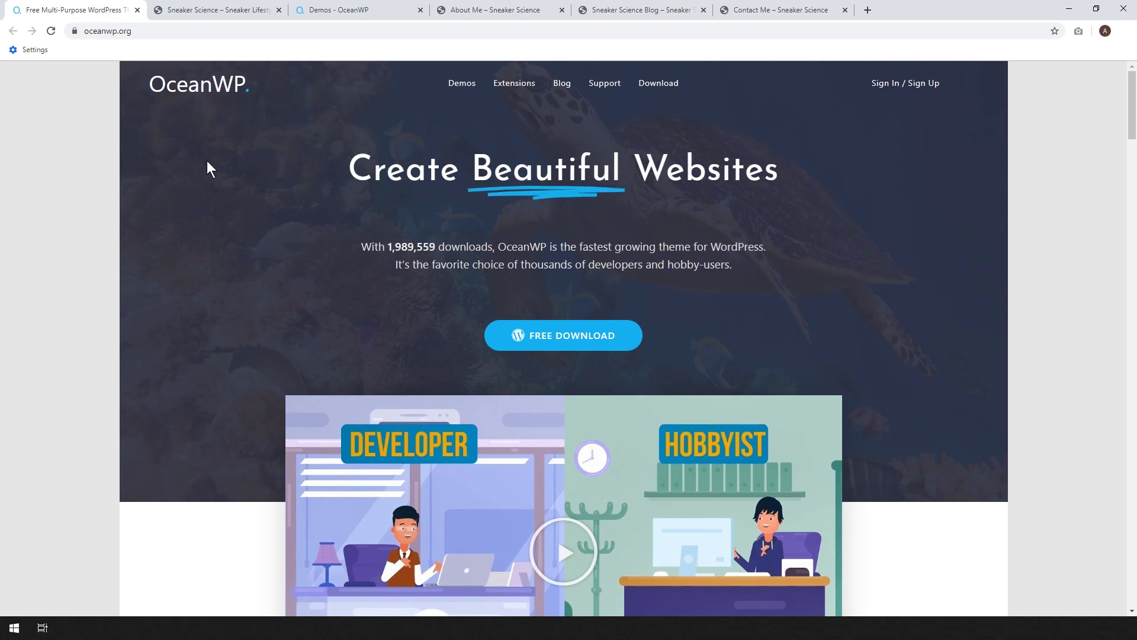
- Review the finished Sneaker Science home, About Me, Blog and Contact Me pages
{"action": "left_click", "coordinate": [203, 15]}
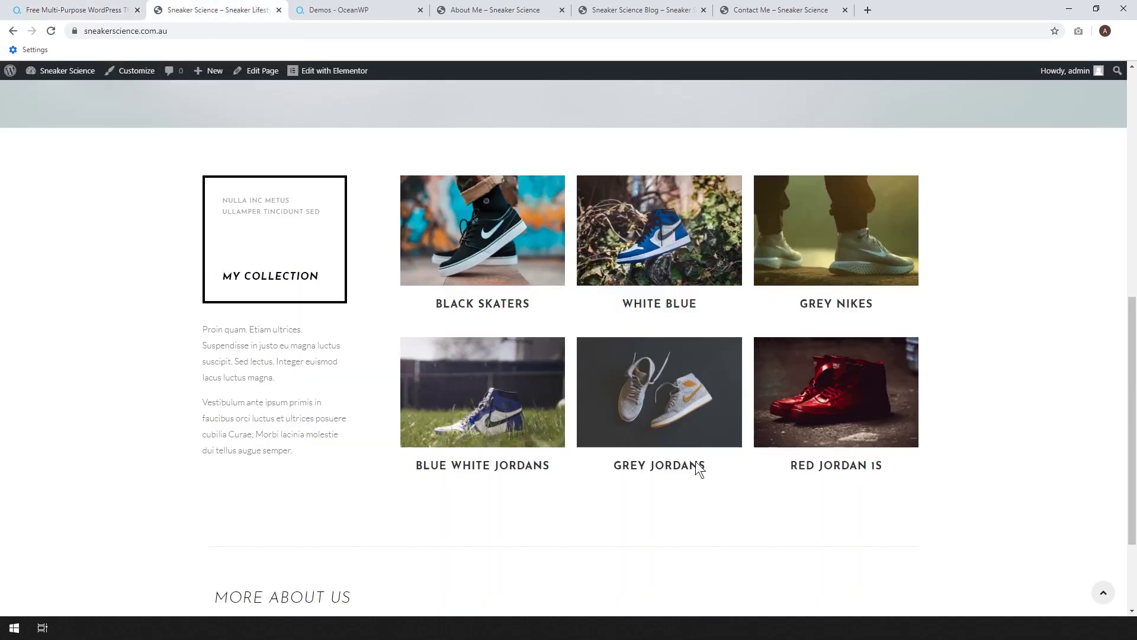
{"action": "scroll", "coordinate": [964, 309], "scroll_direction": "up", "scroll_amount": 10}
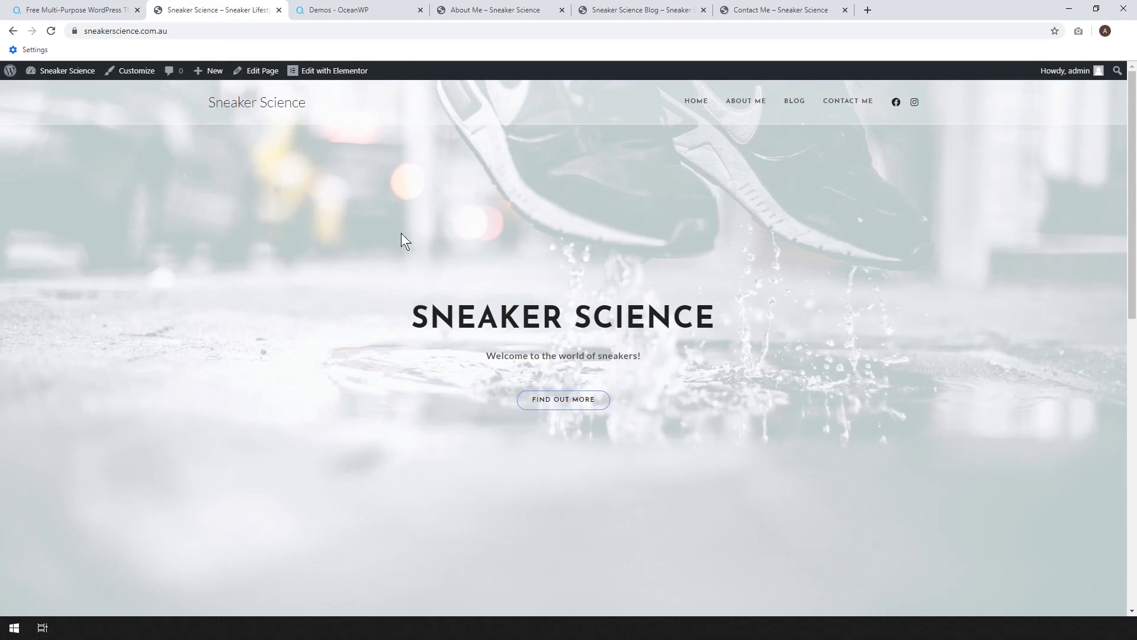
{"action": "left_click", "coordinate": [467, 12]}
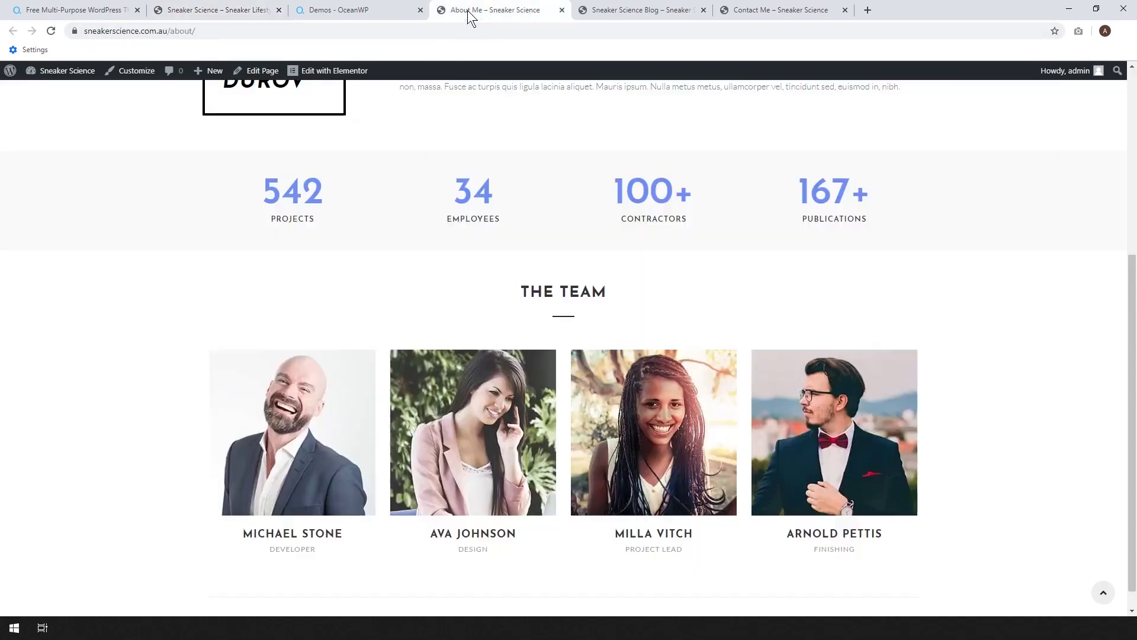
{"action": "left_click", "coordinate": [630, 13]}
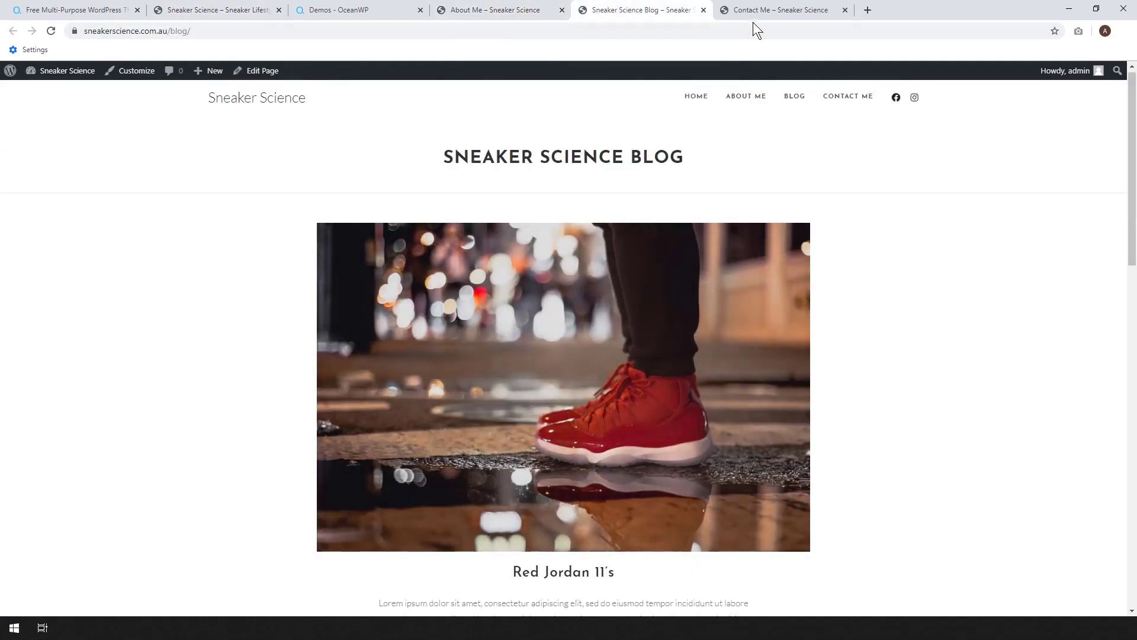
{"action": "left_click", "coordinate": [727, 14]}
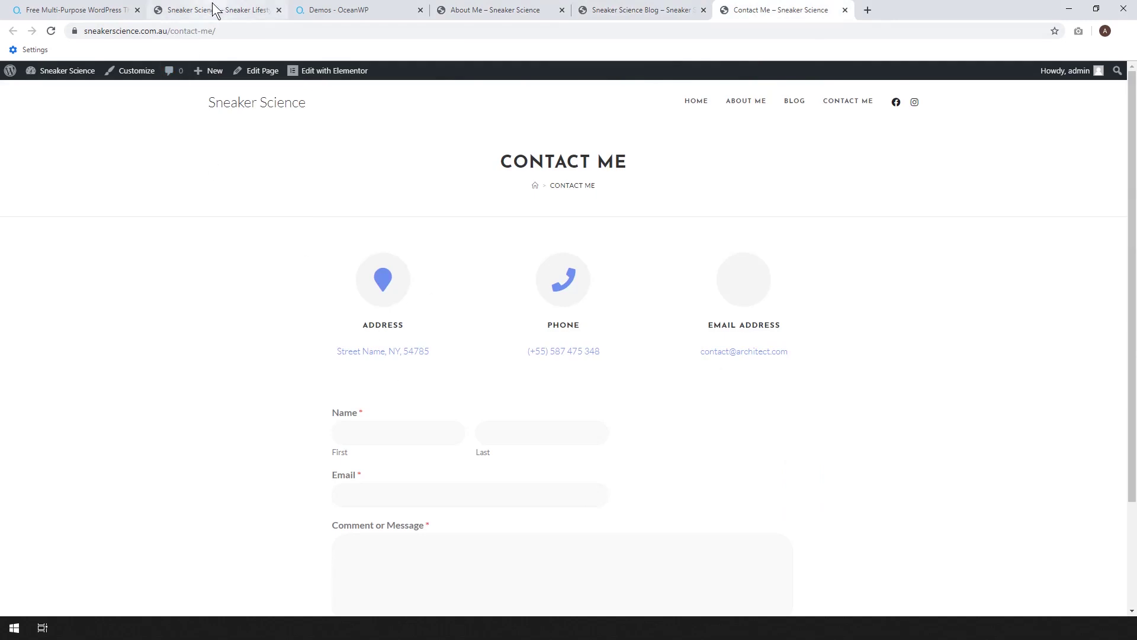
- Go back over the home page, then view the OceanWP demos page
{"action": "left_click", "coordinate": [215, 10]}
{"action": "scroll", "coordinate": [796, 329], "scroll_direction": "down", "scroll_amount": 10}
{"action": "scroll", "coordinate": [796, 328], "scroll_direction": "up", "scroll_amount": 10}
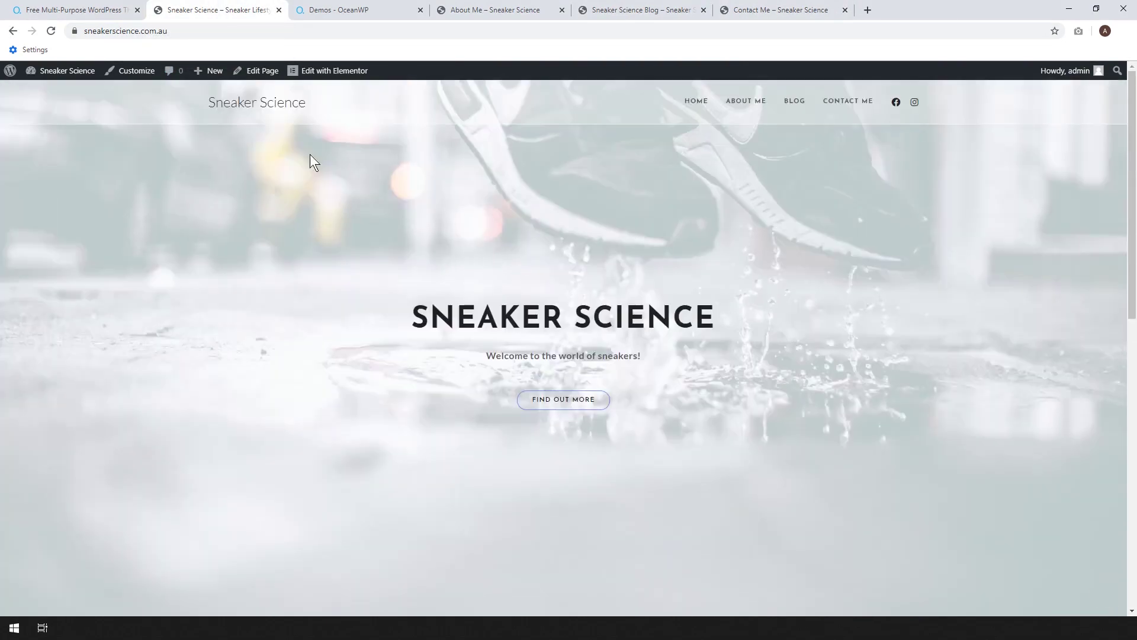
{"action": "left_click", "coordinate": [353, 9]}
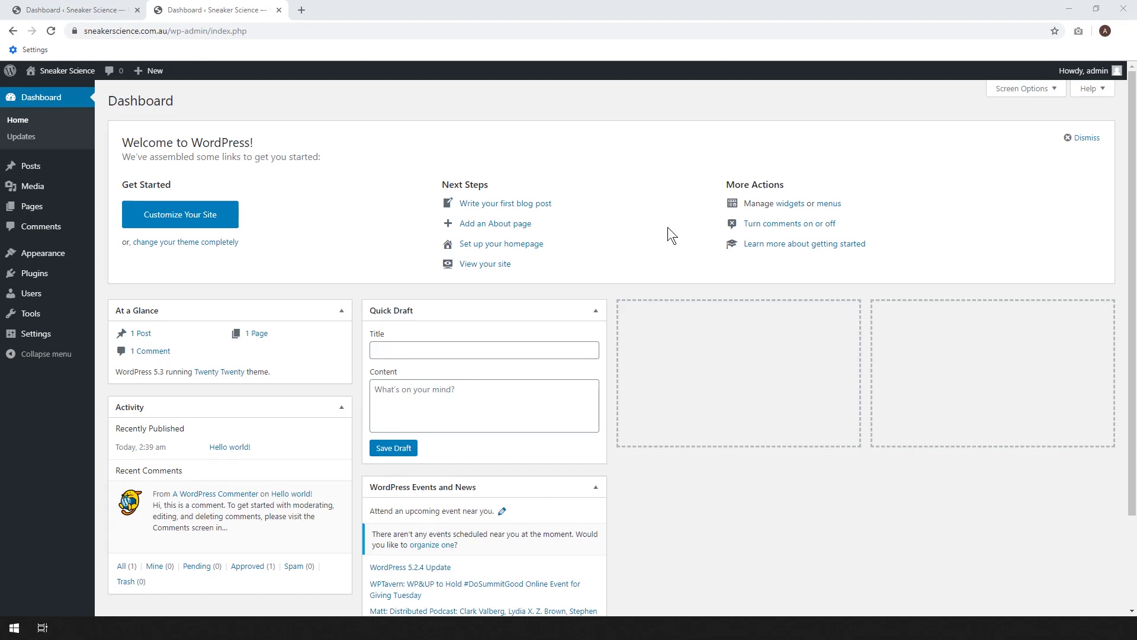
- Search the theme directory for 'ocean', then install and activate the OceanWP theme
{"action": "mouse_move", "coordinate": [71, 261]}
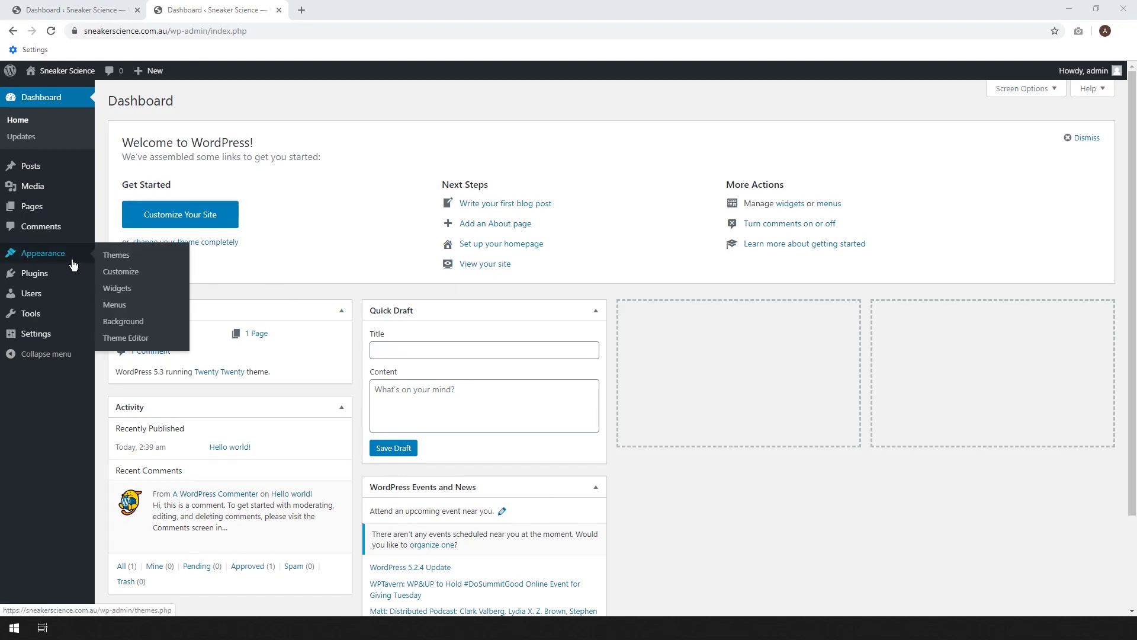
{"action": "left_click", "coordinate": [118, 255]}
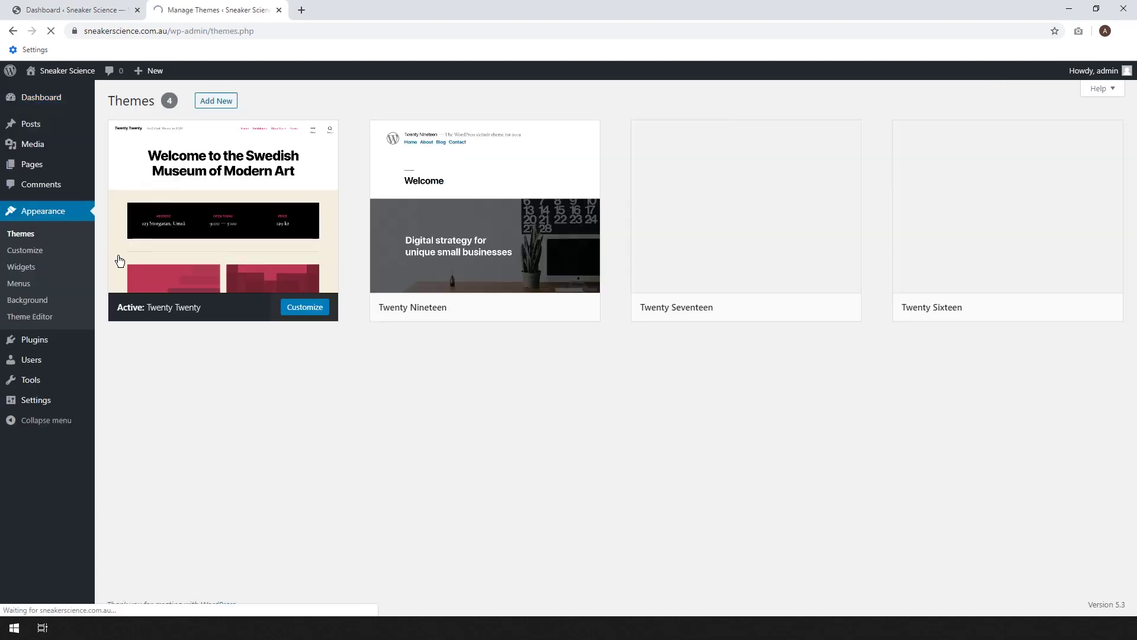
{"action": "left_click", "coordinate": [206, 105]}
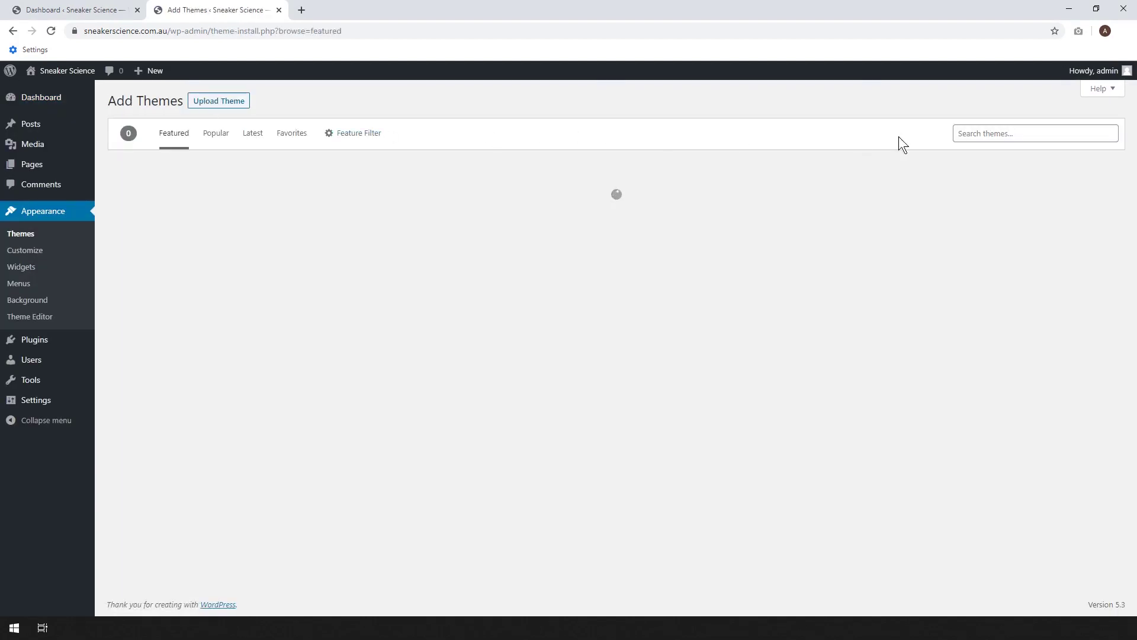
{"action": "left_click", "coordinate": [997, 135]}
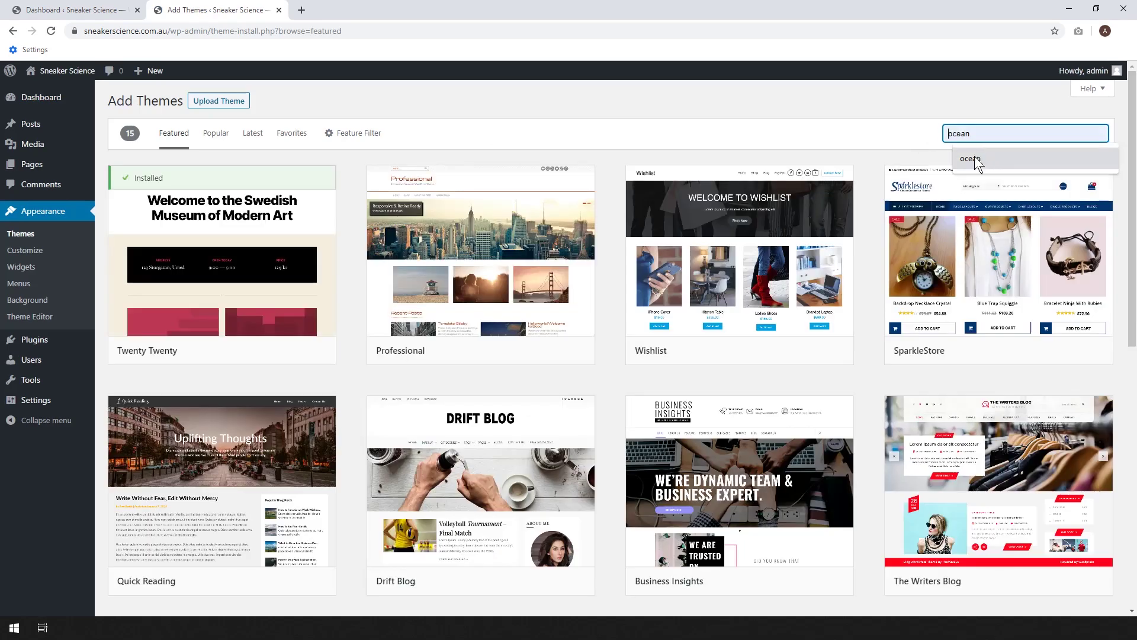
{"action": "left_click", "coordinate": [975, 157]}
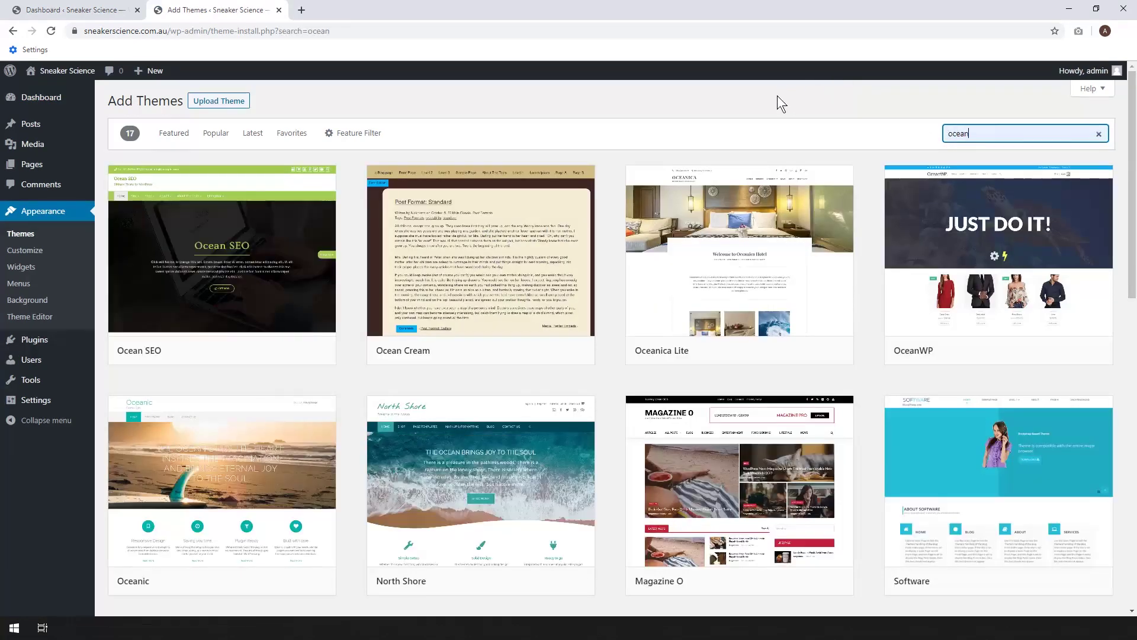
{"action": "mouse_move", "coordinate": [902, 355]}
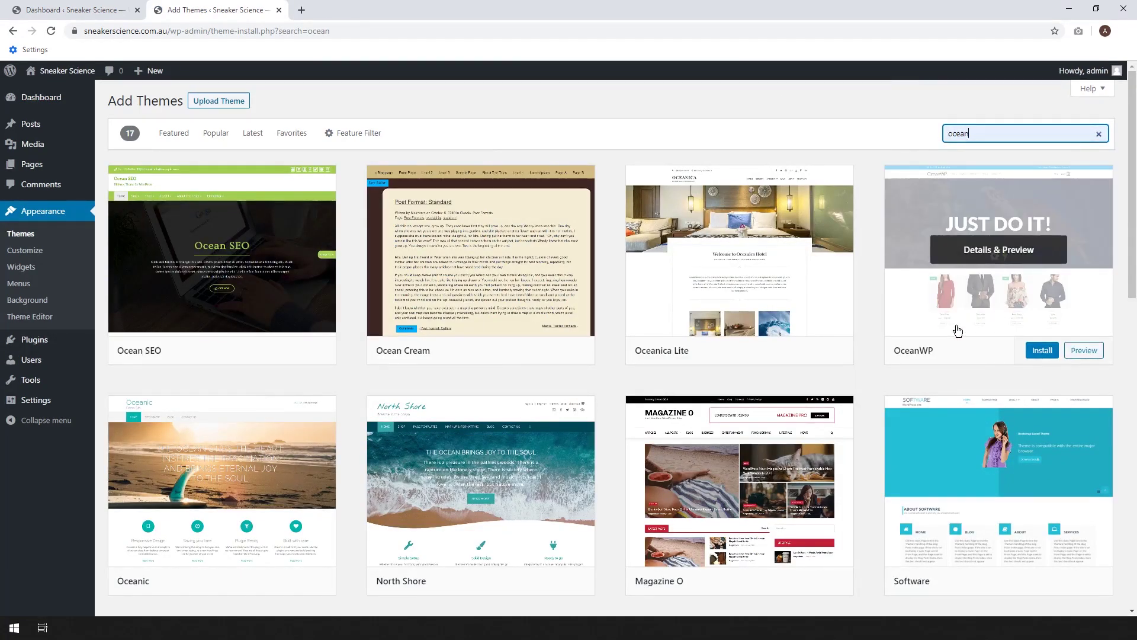
{"action": "left_click", "coordinate": [1043, 354]}
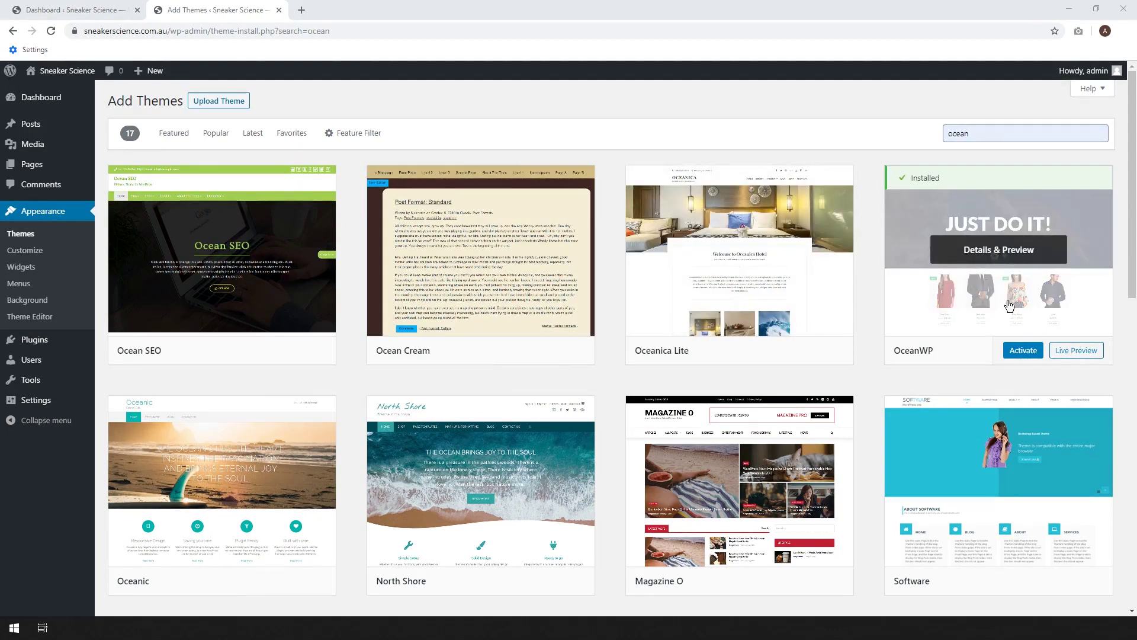
{"action": "left_click", "coordinate": [1023, 355]}
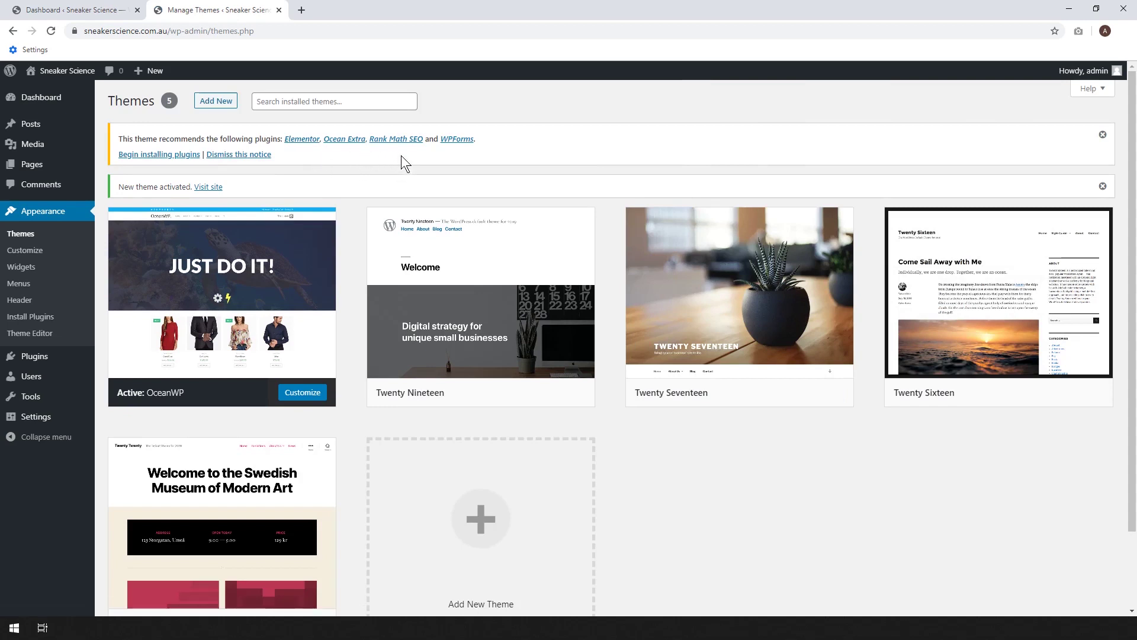
- Bulk-install all four recommended plugins, then launch the OceanWP setup wizard
{"action": "left_click", "coordinate": [148, 155]}
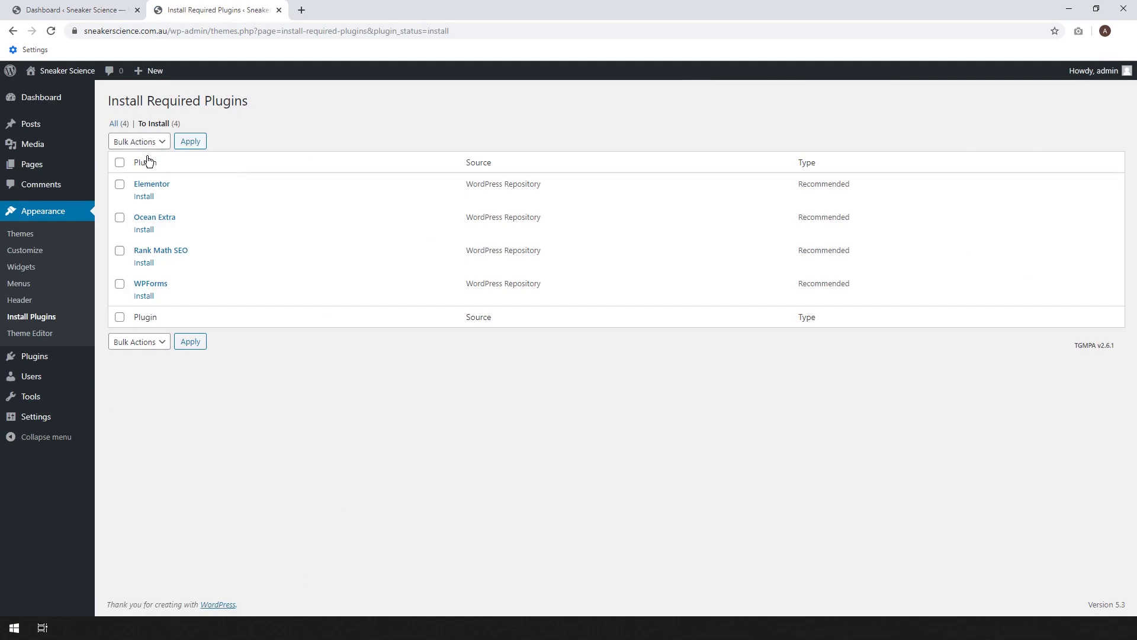
{"action": "left_click", "coordinate": [120, 162]}
{"action": "left_click", "coordinate": [133, 141]}
{"action": "left_click", "coordinate": [126, 169]}
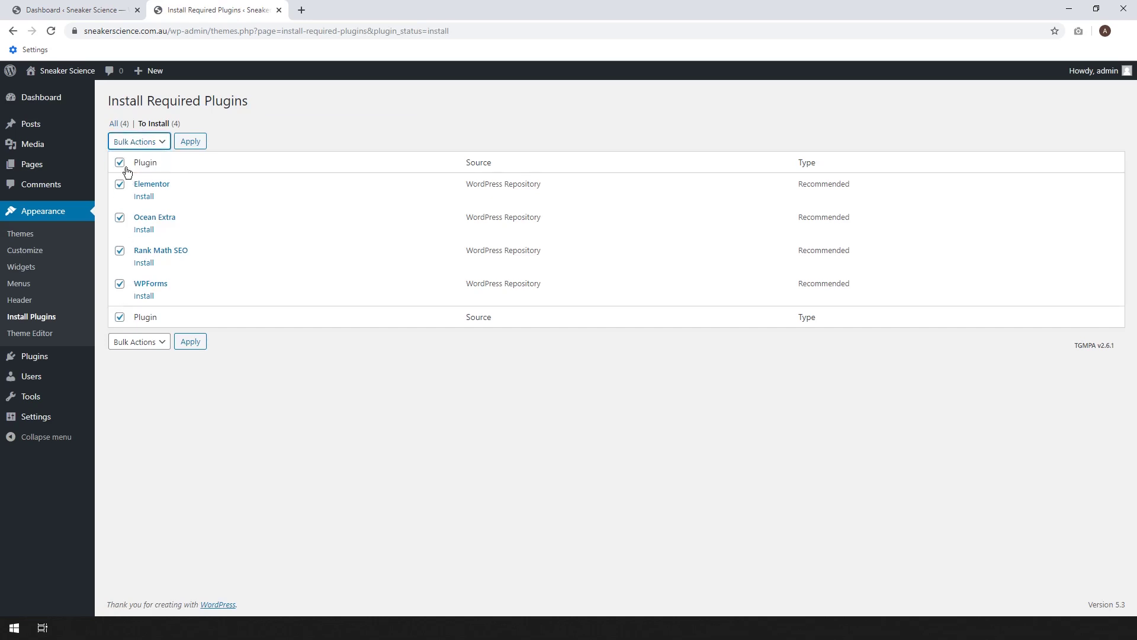
{"action": "left_click", "coordinate": [192, 144]}
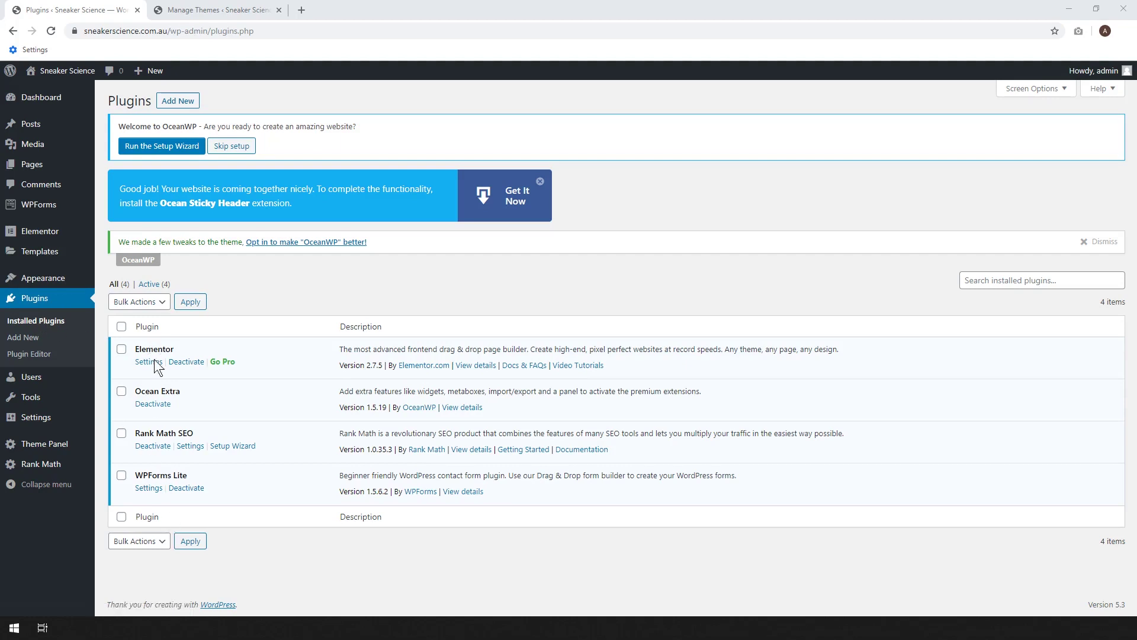
{"action": "left_click", "coordinate": [143, 154]}
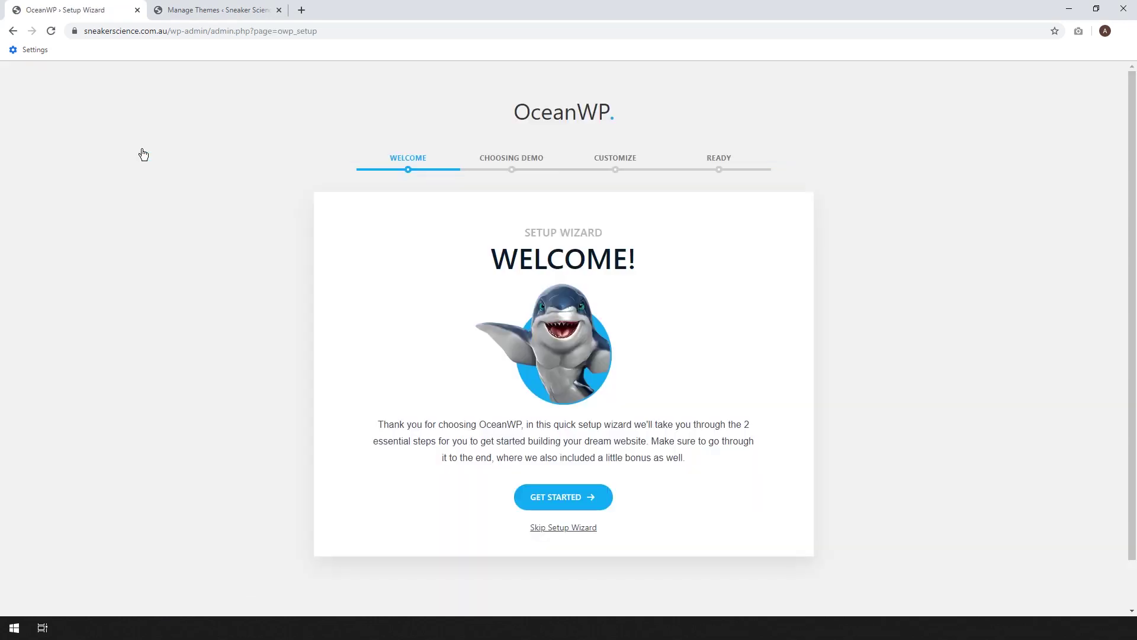
- Start the setup wizard and browse the available OceanWP demo templates
{"action": "left_click", "coordinate": [556, 503]}
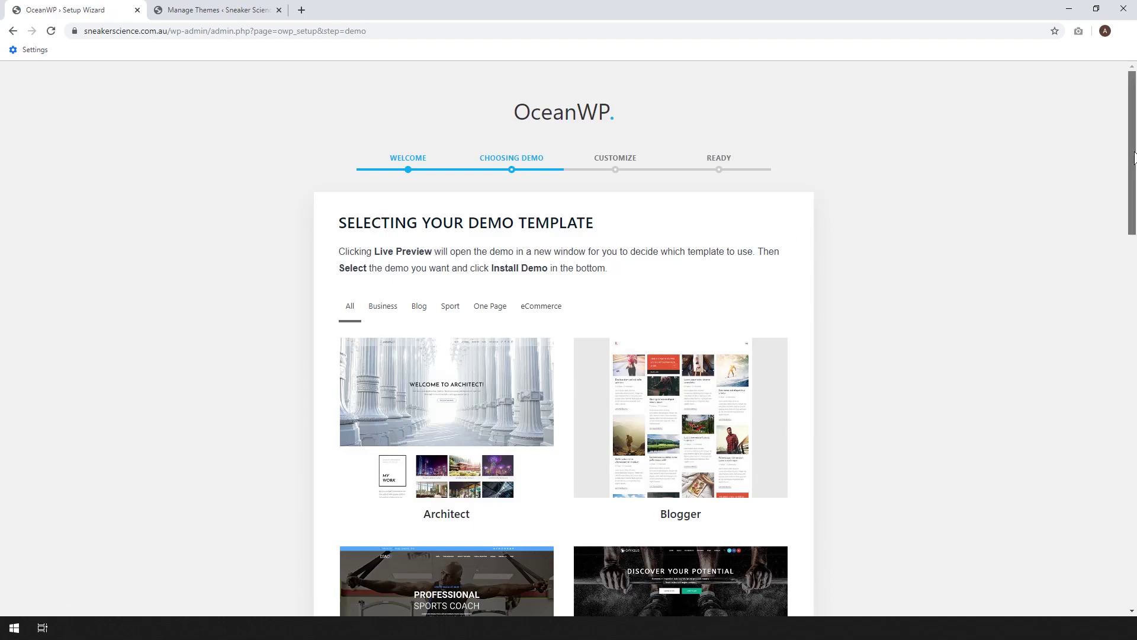
{"action": "left_click_drag", "start_coordinate": [1131, 158], "coordinate": [1131, 441]}
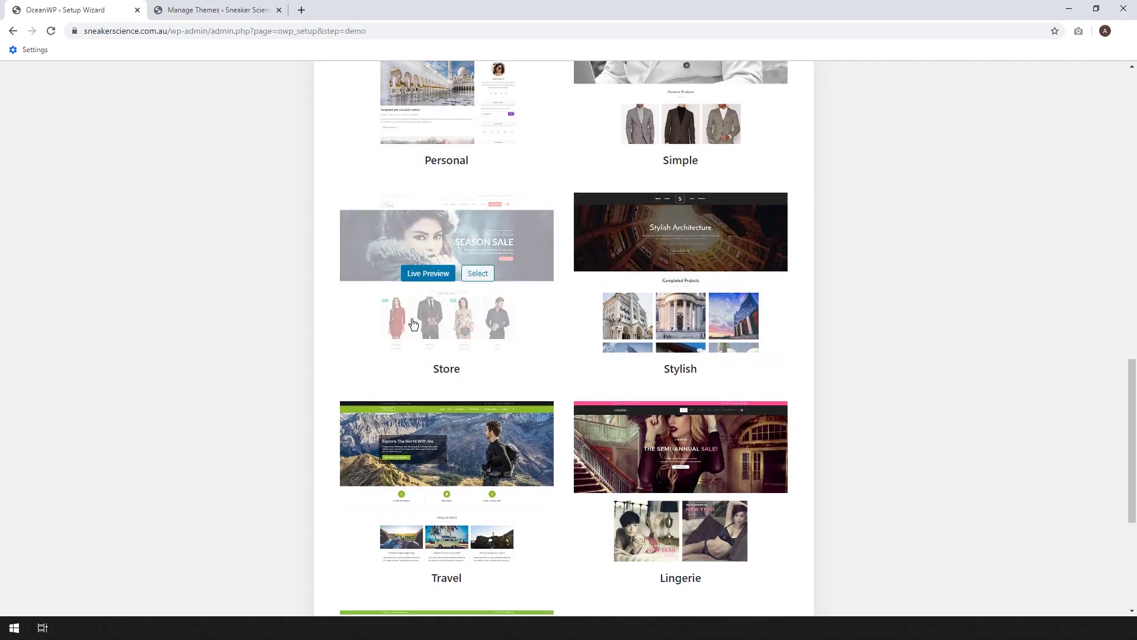
{"action": "scroll", "coordinate": [904, 362], "scroll_direction": "up", "scroll_amount": 4}
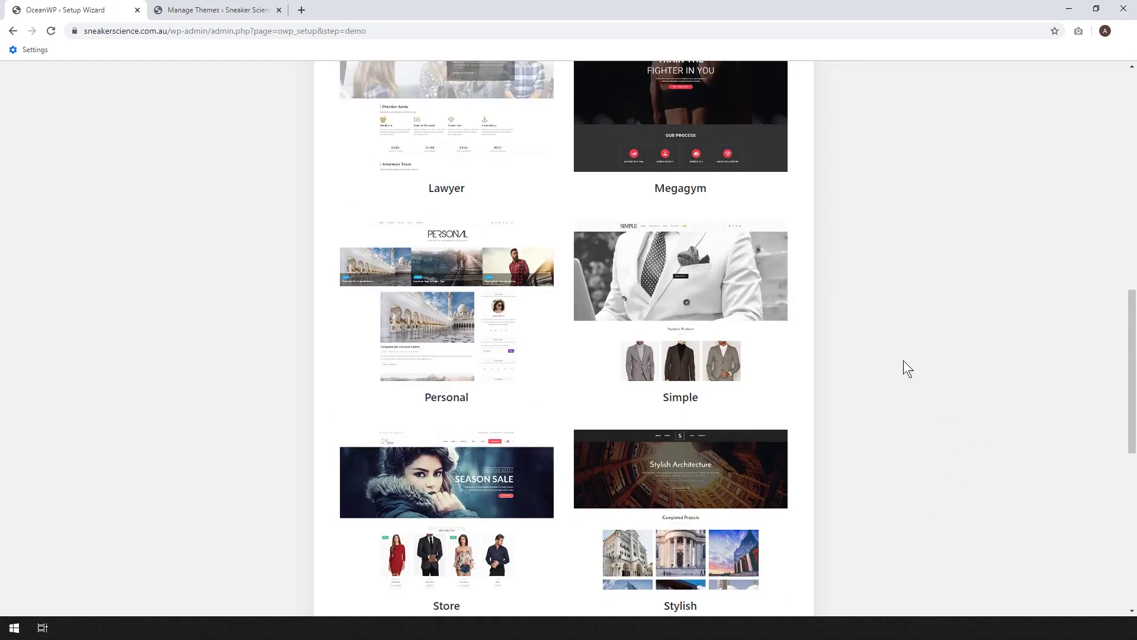
{"action": "scroll", "coordinate": [892, 324], "scroll_direction": "up", "scroll_amount": 1}
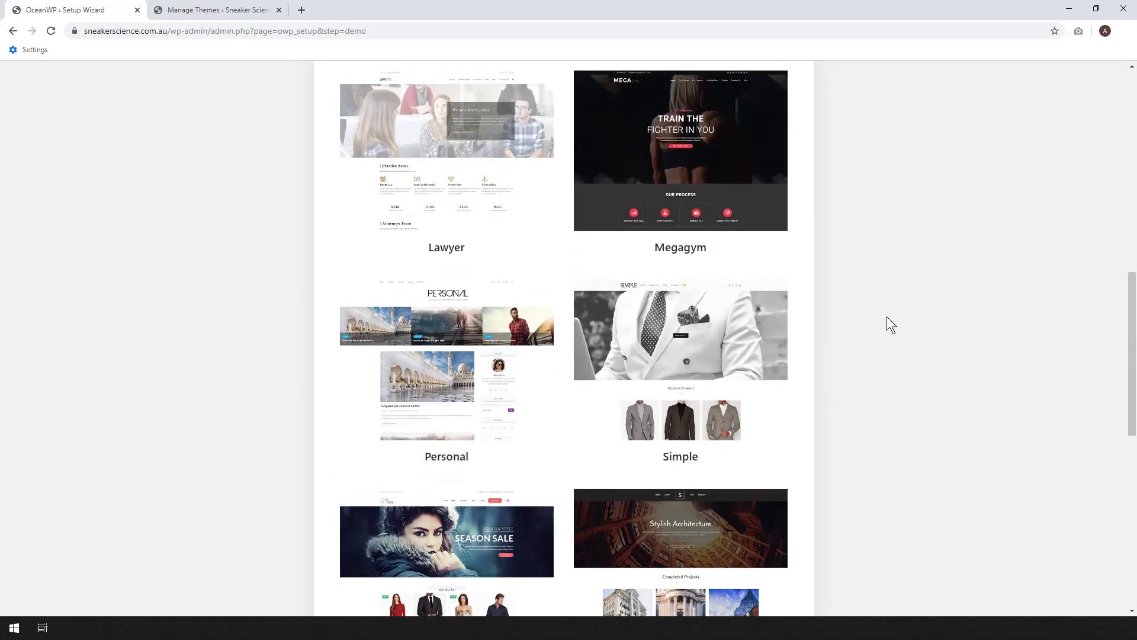
{"action": "scroll", "coordinate": [954, 348], "scroll_direction": "down", "scroll_amount": 4}
{"action": "scroll", "coordinate": [906, 386], "scroll_direction": "up", "scroll_amount": 4}
{"action": "scroll", "coordinate": [976, 367], "scroll_direction": "down", "scroll_amount": 3}
{"action": "scroll", "coordinate": [981, 374], "scroll_direction": "up", "scroll_amount": 12}
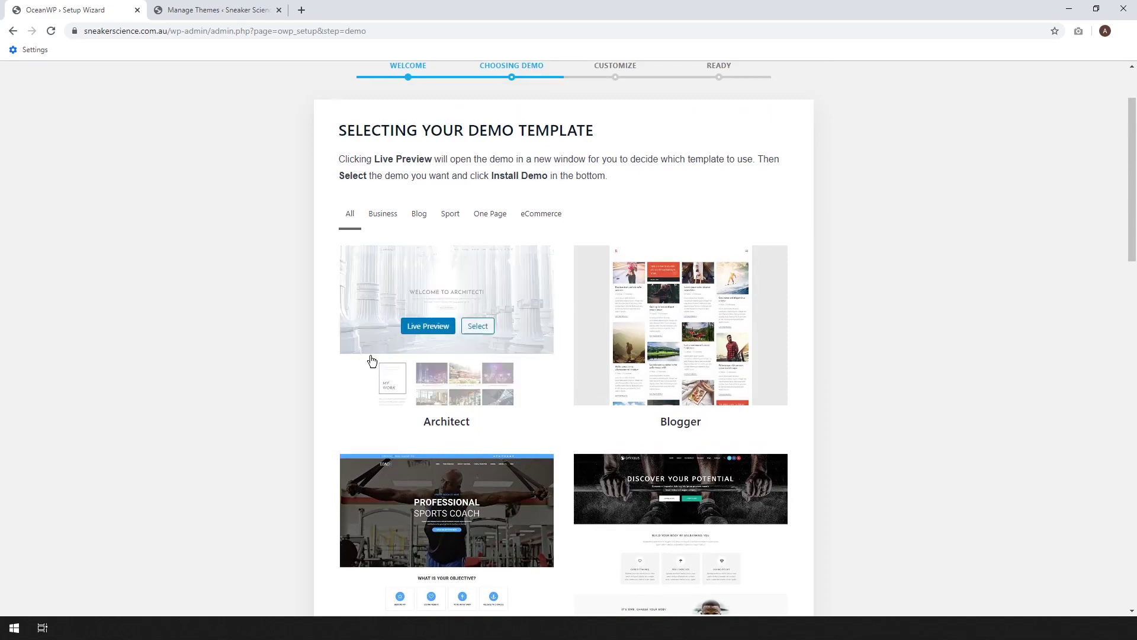
{"action": "scroll", "coordinate": [344, 433], "scroll_direction": "up", "scroll_amount": 2}
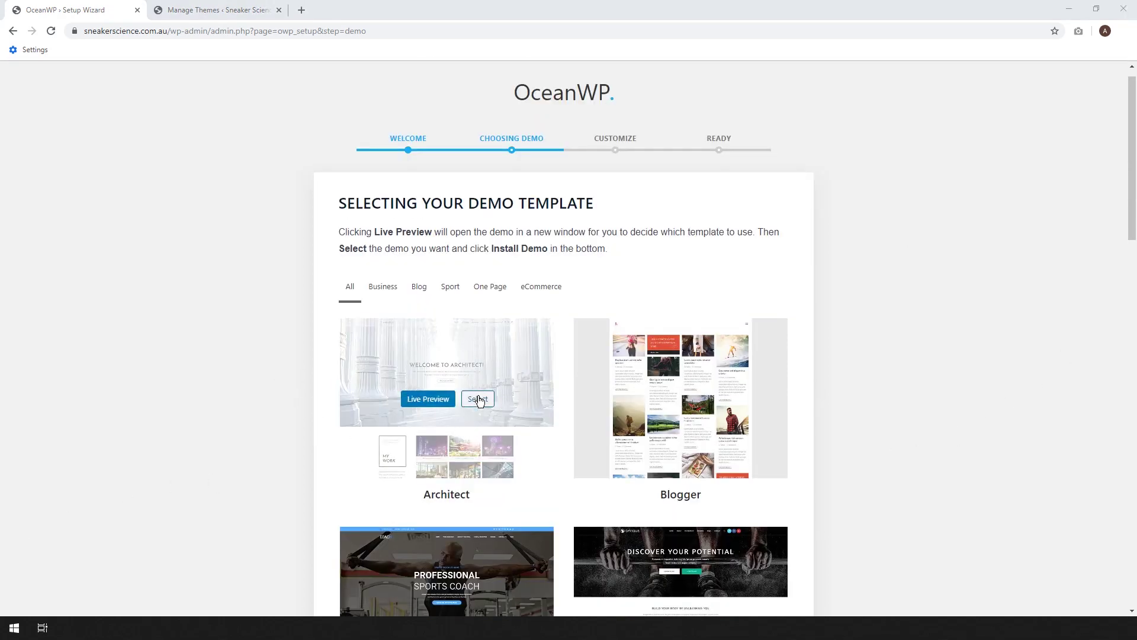
- Select the Architect demo and proceed to its Install Demo options
{"action": "left_click", "coordinate": [478, 399]}
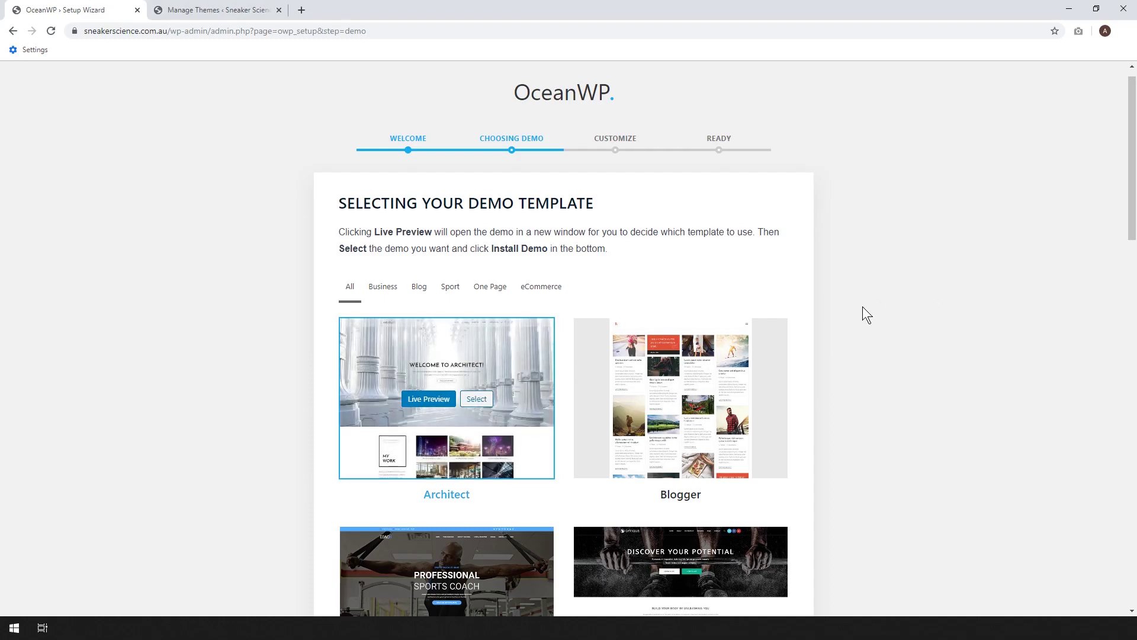
{"action": "scroll", "coordinate": [862, 306], "scroll_direction": "down", "scroll_amount": 15}
{"action": "scroll", "coordinate": [862, 308], "scroll_direction": "down", "scroll_amount": 1}
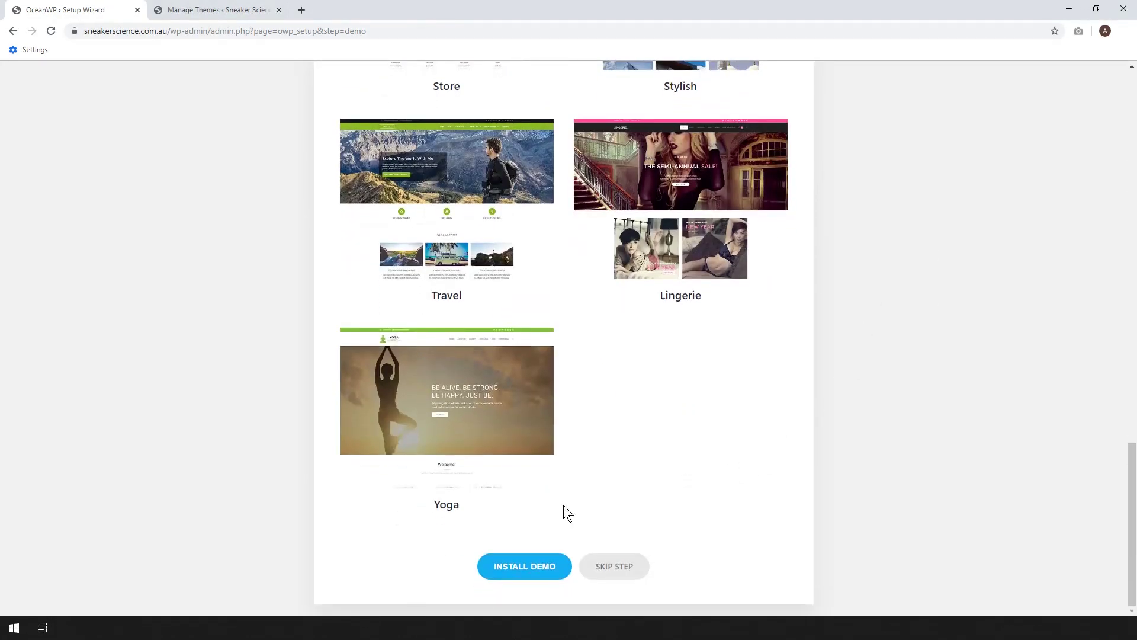
{"action": "left_click", "coordinate": [511, 571]}
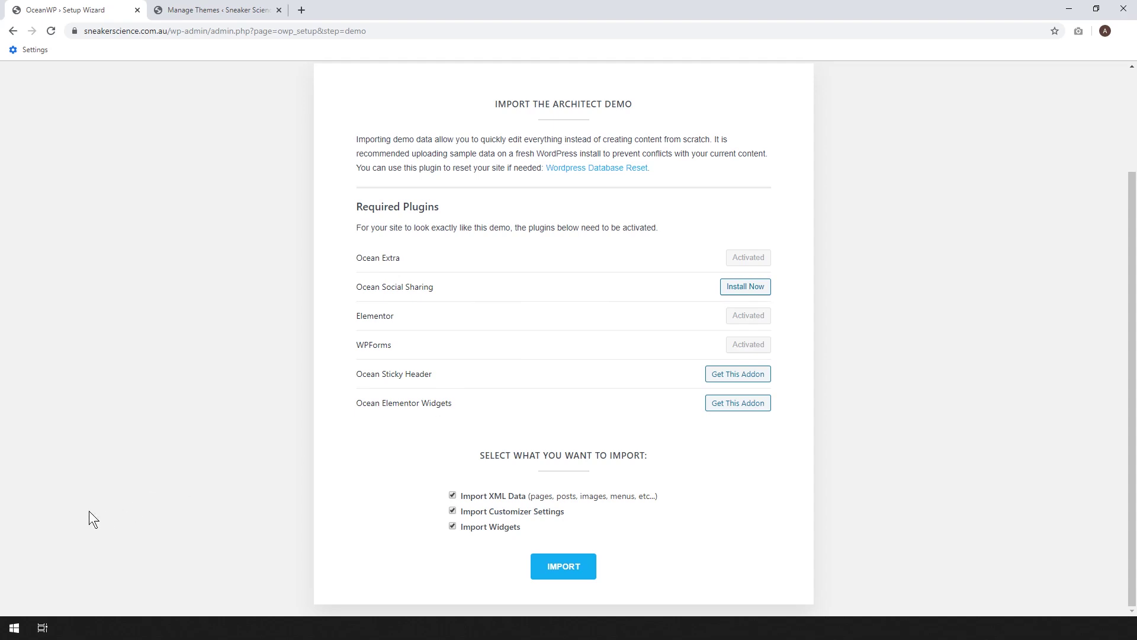
- Install Ocean Social Sharing, then import the Architect demo with all options ticked
{"action": "left_click", "coordinate": [740, 289]}
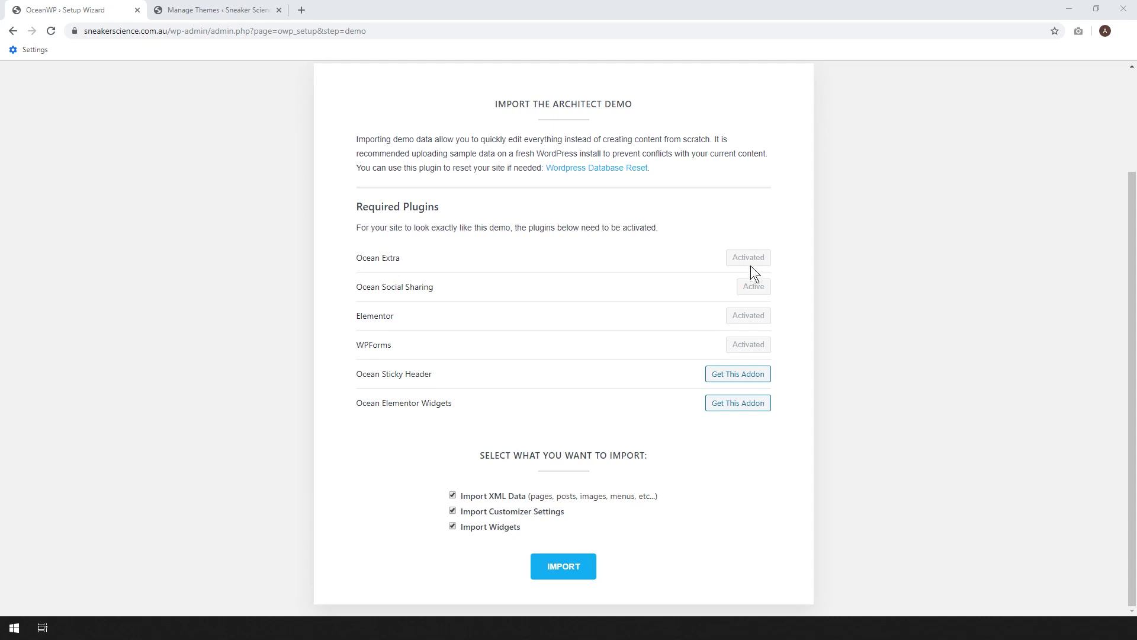
{"action": "left_click", "coordinate": [557, 567]}
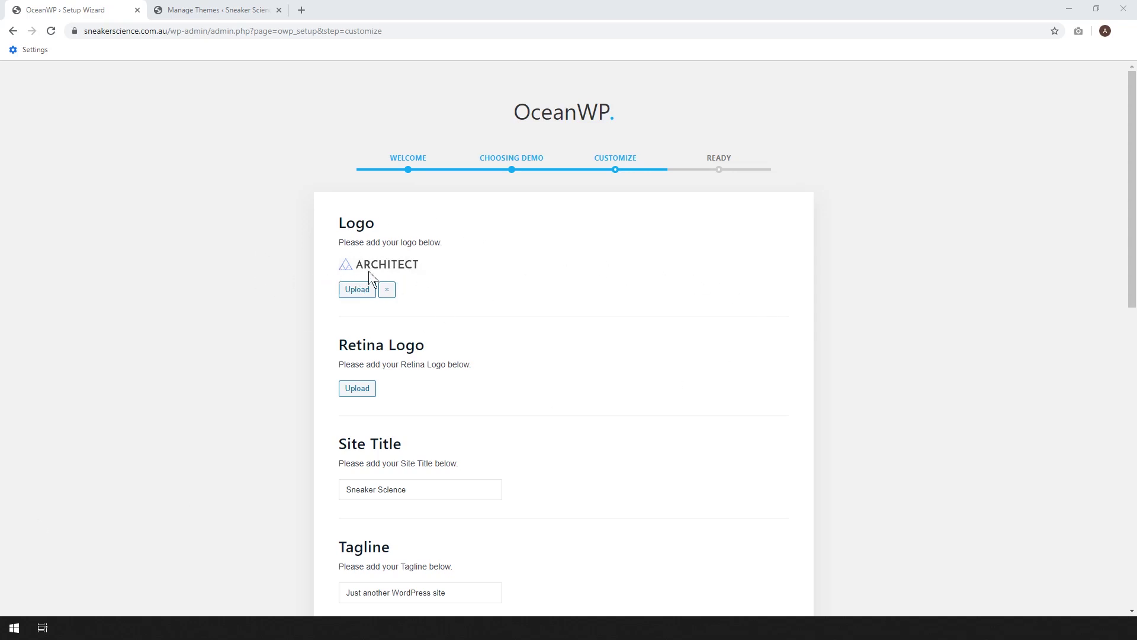
- Remove the ARCHITECT logo and change the tagline to 'Sneaker Lifestyle Blog'
{"action": "left_click", "coordinate": [387, 290]}
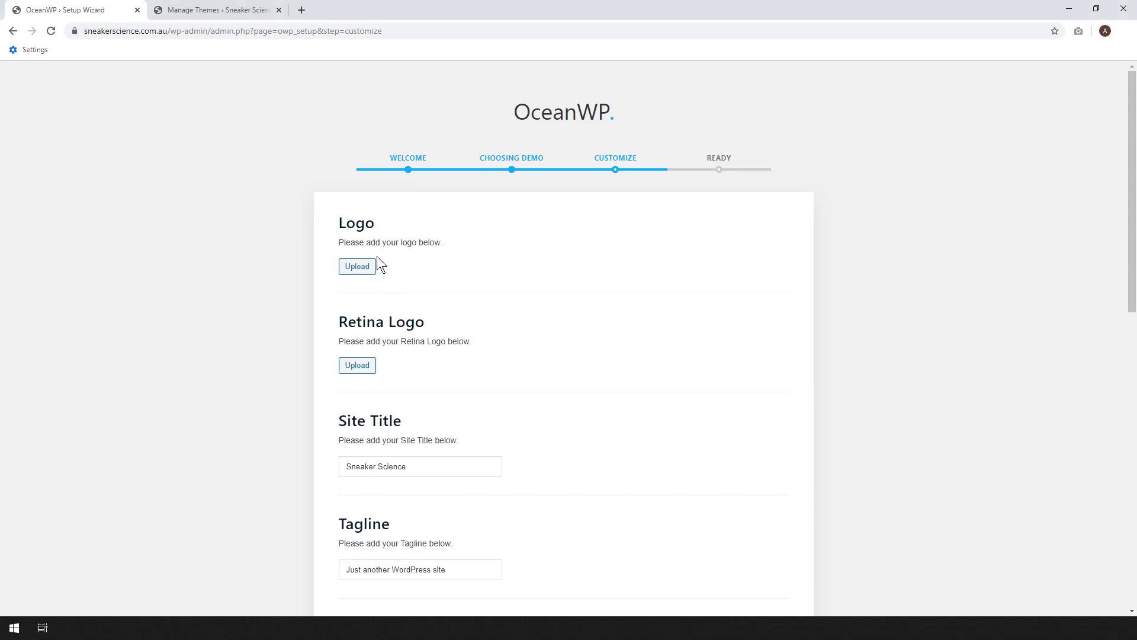
{"action": "scroll", "coordinate": [557, 284], "scroll_direction": "down", "scroll_amount": 1}
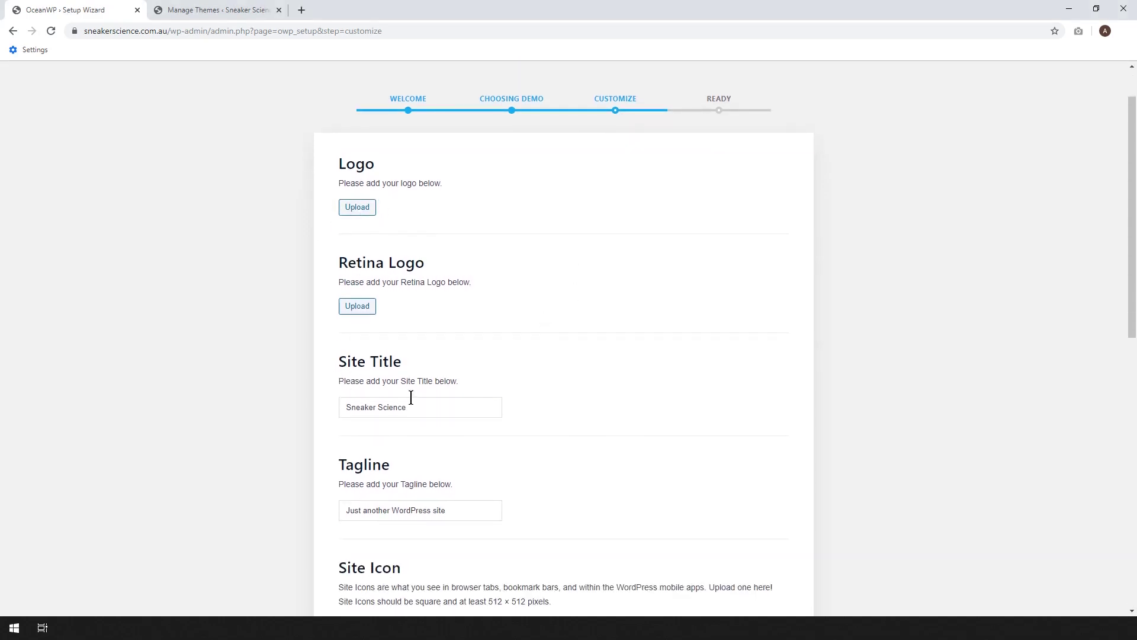
{"action": "scroll", "coordinate": [590, 396], "scroll_direction": "down", "scroll_amount": 1}
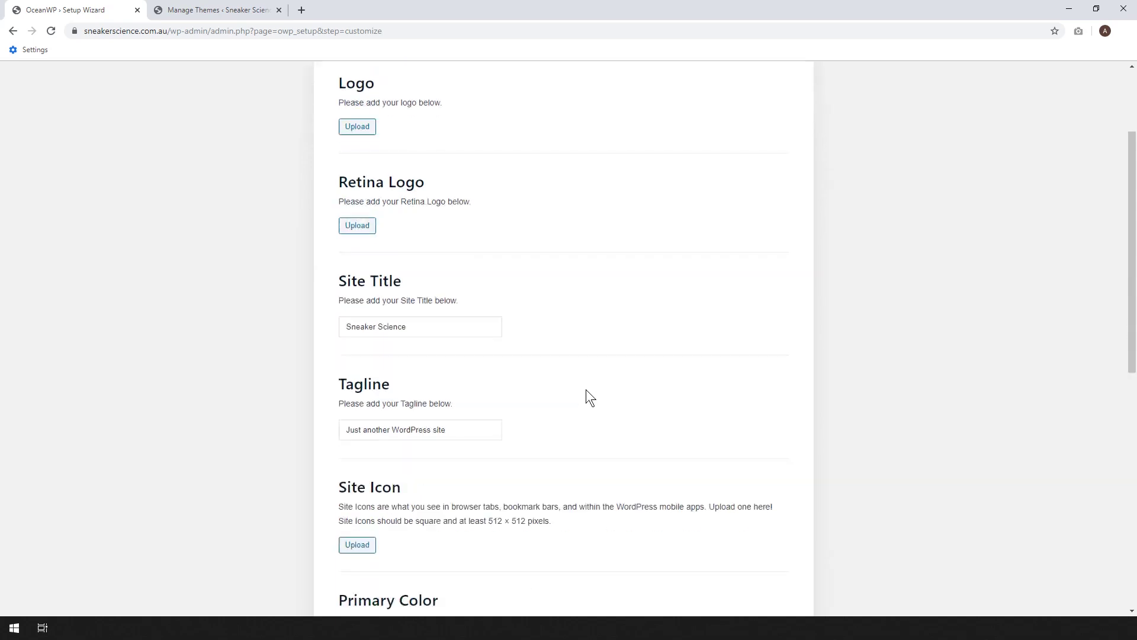
{"action": "scroll", "coordinate": [585, 389], "scroll_direction": "down", "scroll_amount": 1}
{"action": "left_click_drag", "start_coordinate": [471, 392], "coordinate": [381, 350]}
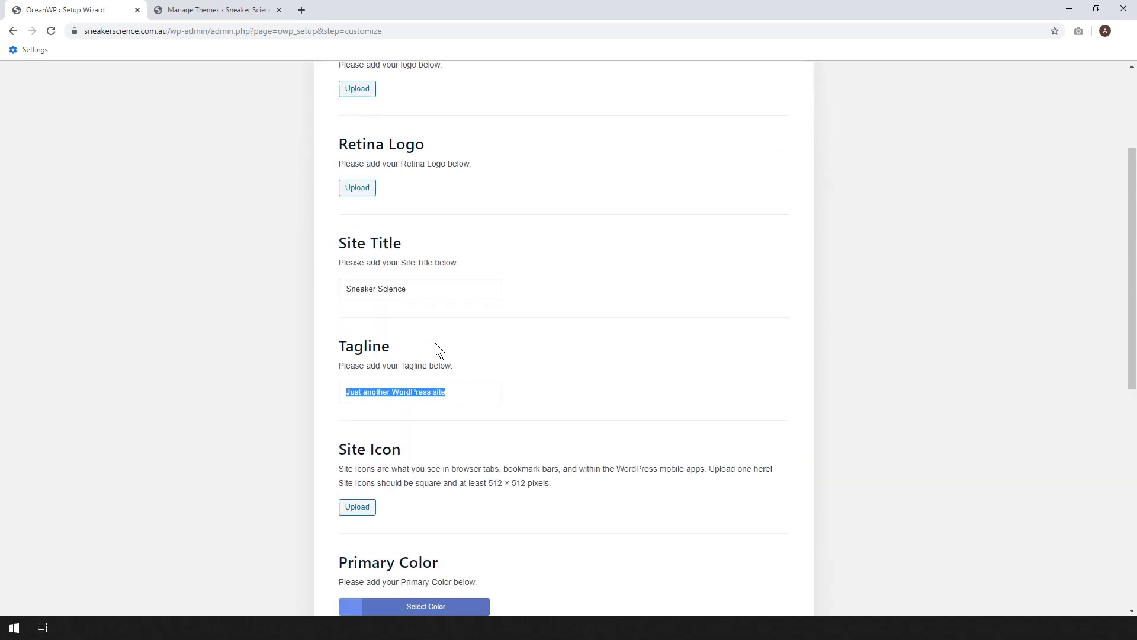
{"action": "type", "text": "Sne"}
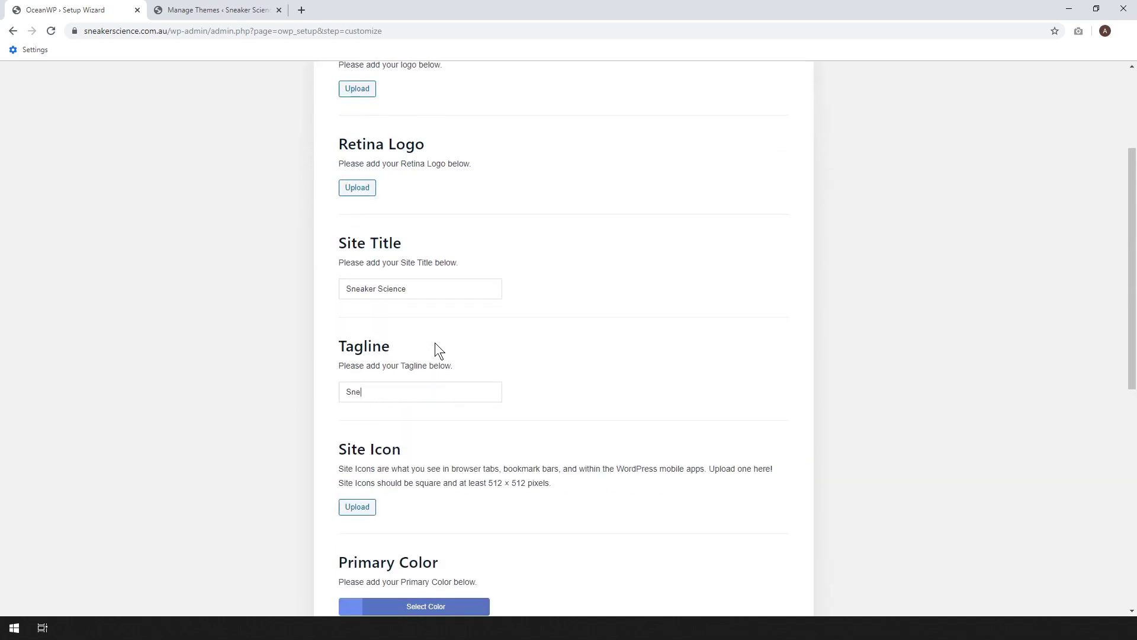
{"action": "type", "text": "k"}
{"action": "type", "text": "ake"}
{"action": "type", "text": "Life"}
{"action": "type", "text": "style Bl"}
{"action": "type", "text": "og"}
- Save the customize step and continue to the wizard's Ready page
{"action": "scroll", "coordinate": [434, 342], "scroll_direction": "down", "scroll_amount": 3}
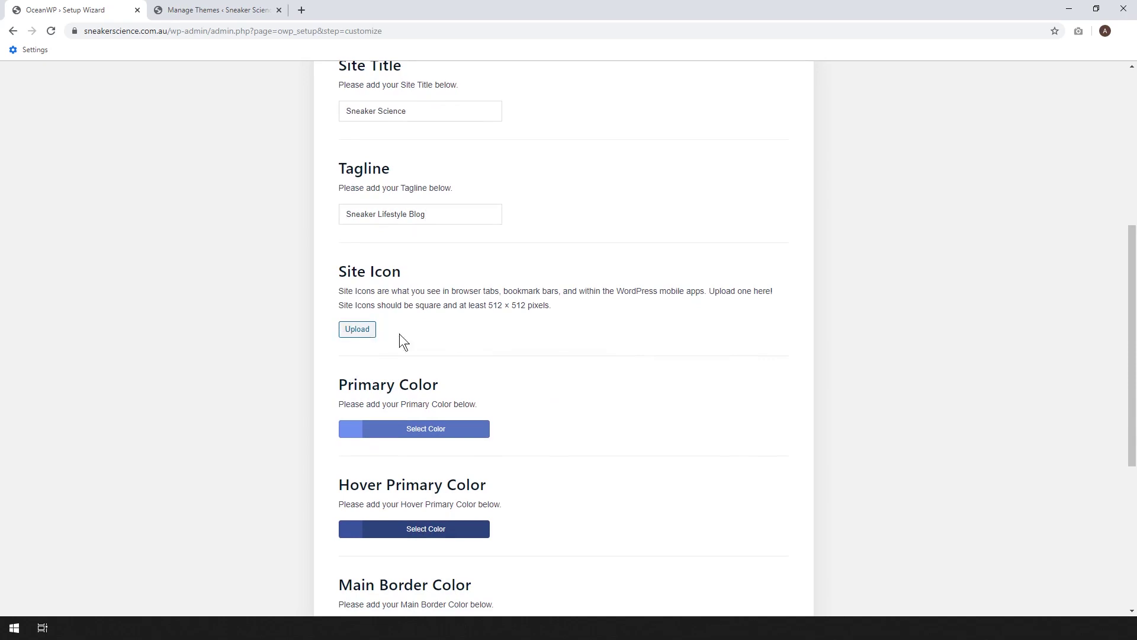
{"action": "scroll", "coordinate": [438, 332], "scroll_direction": "down", "scroll_amount": 1}
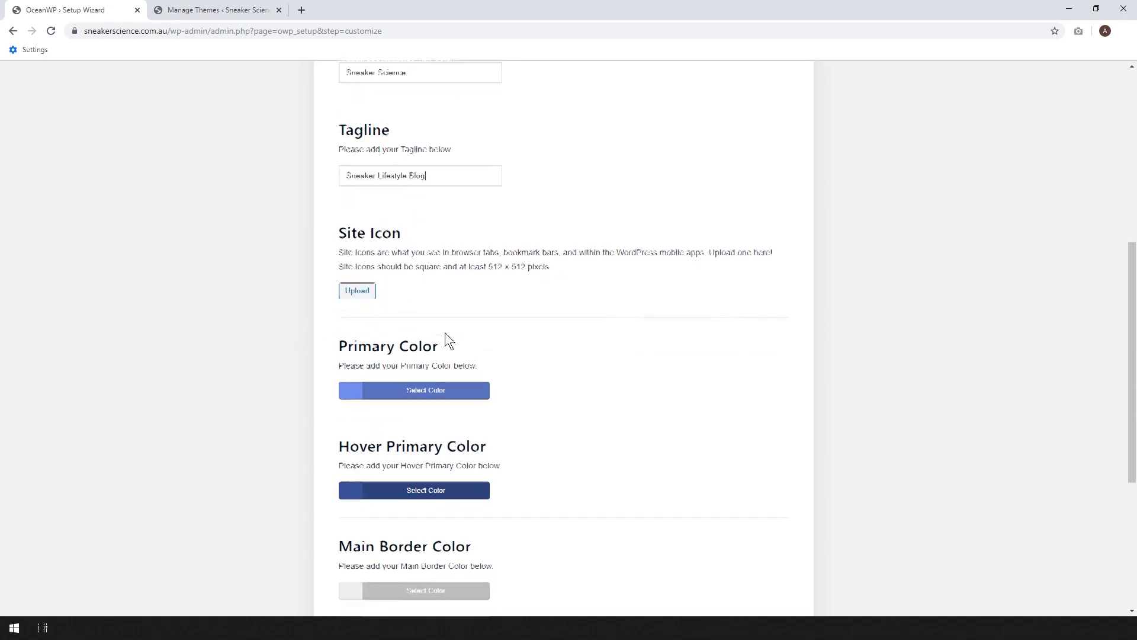
{"action": "scroll", "coordinate": [468, 314], "scroll_direction": "down", "scroll_amount": 1}
{"action": "scroll", "coordinate": [586, 242], "scroll_direction": "down", "scroll_amount": 4}
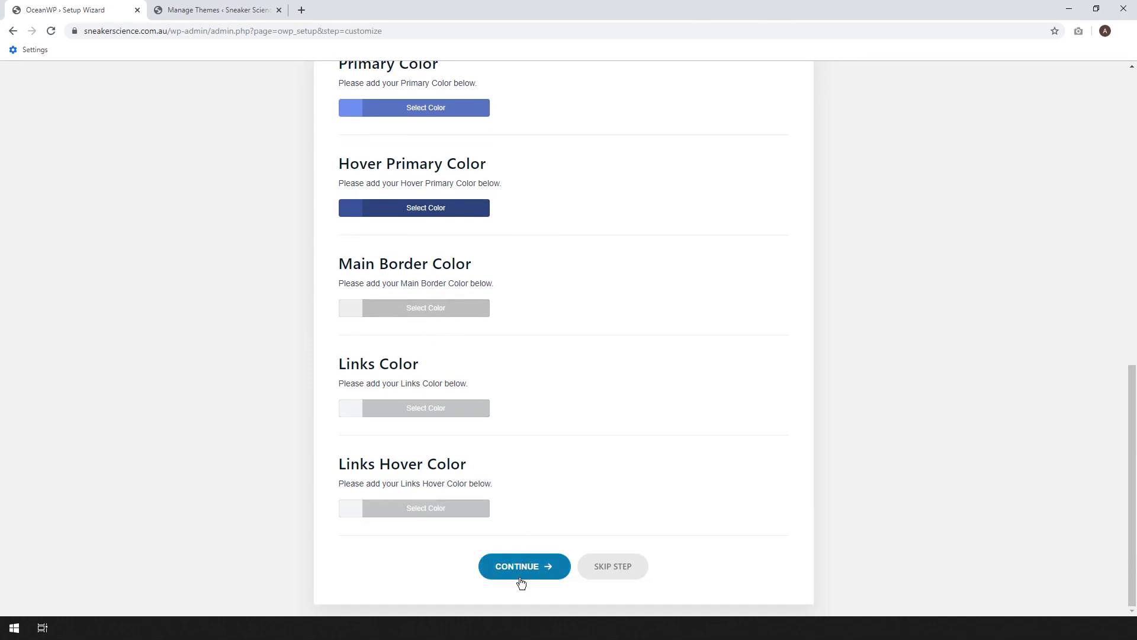
{"action": "left_click", "coordinate": [519, 569]}
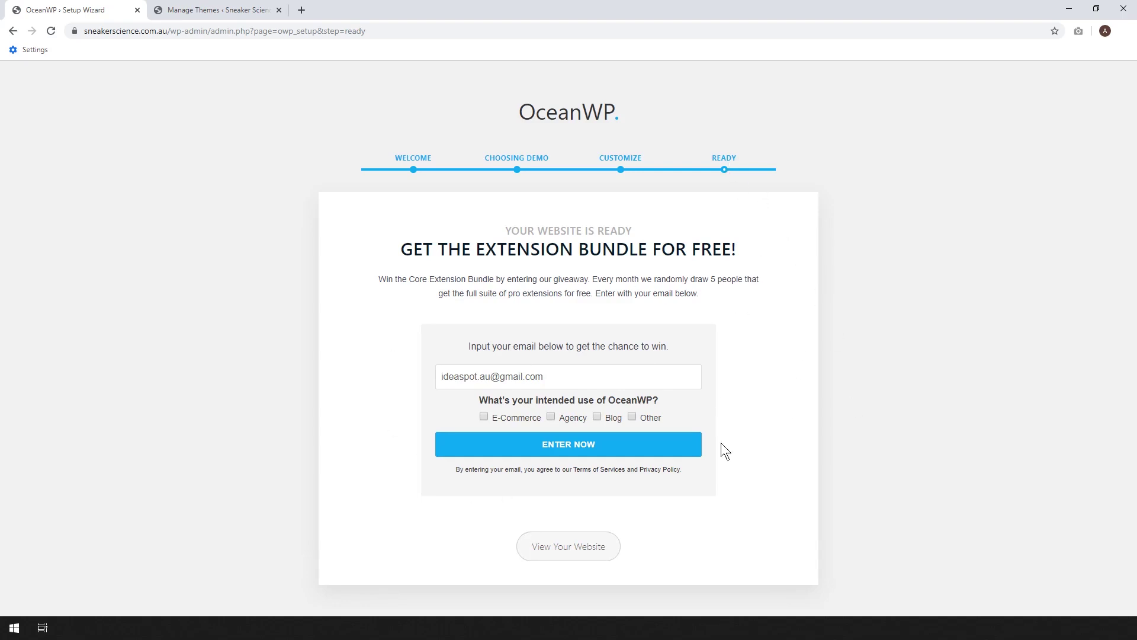
- Open the View Your Website link in a new tab and switch to it
{"action": "right_click", "coordinate": [574, 553]}
{"action": "left_click", "coordinate": [603, 464]}
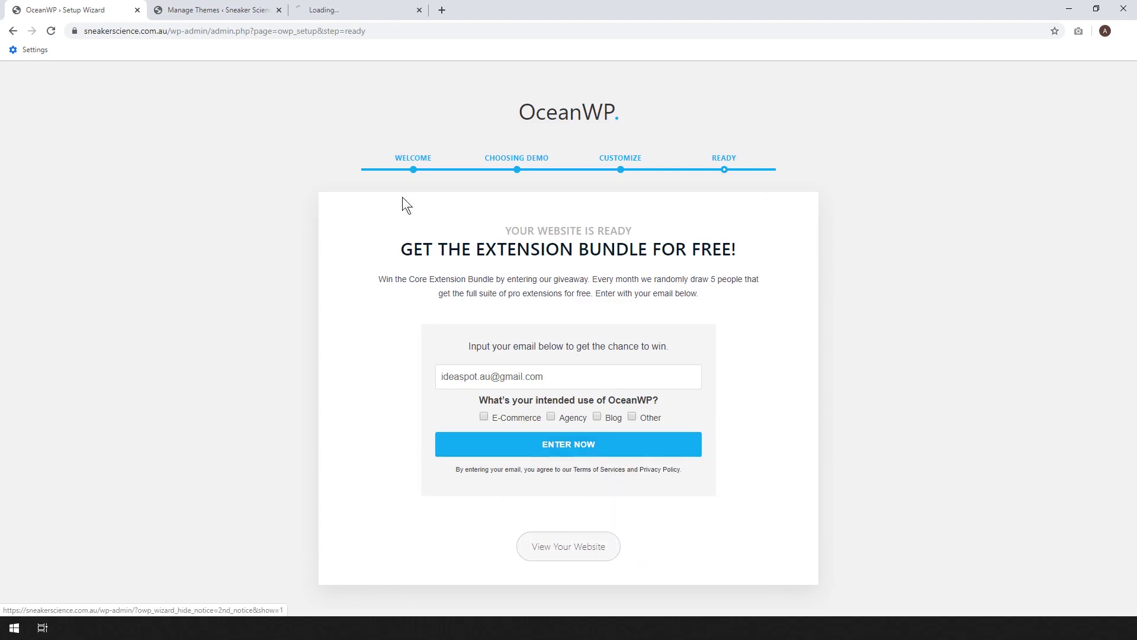
{"action": "left_click", "coordinate": [376, 9]}
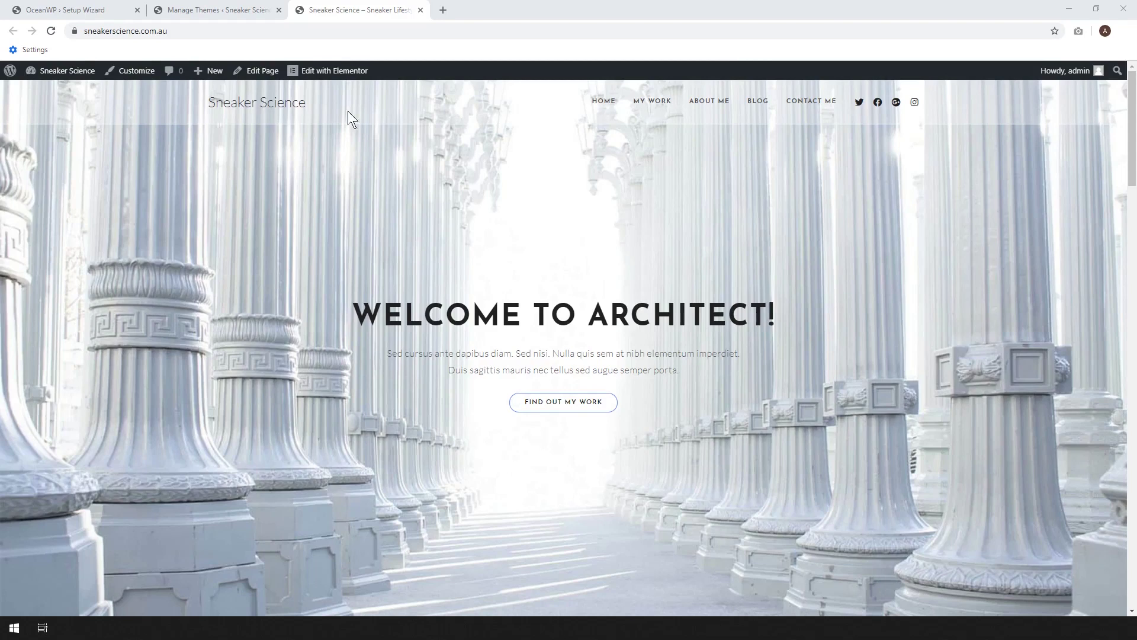
{"action": "left_click_drag", "start_coordinate": [1135, 118], "coordinate": [1134, 385]}
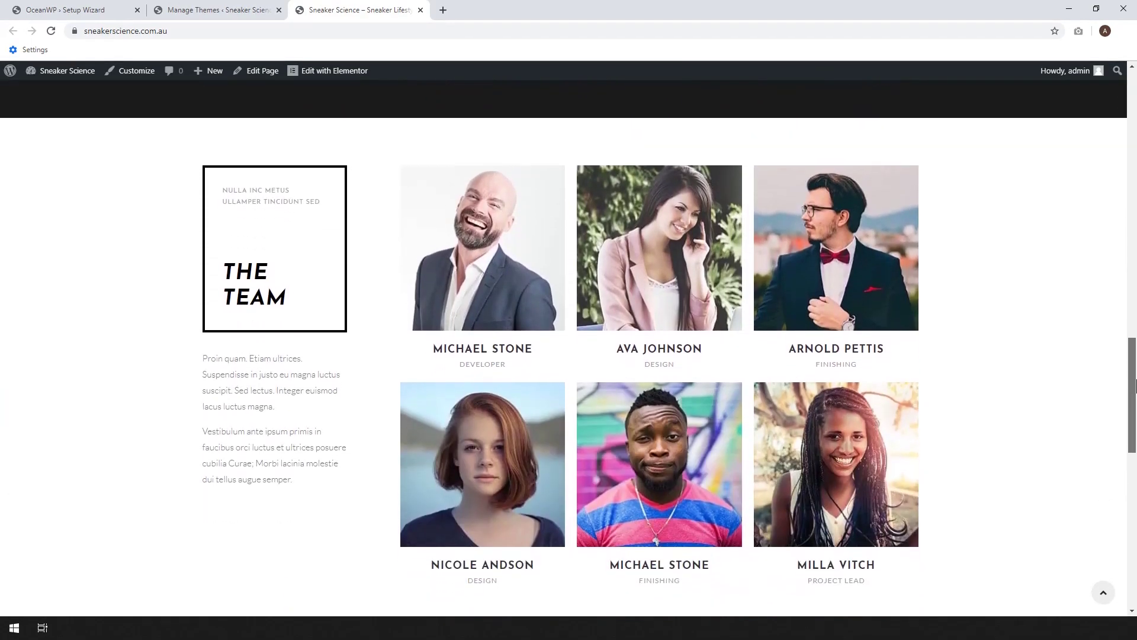
{"action": "scroll", "coordinate": [1052, 389], "scroll_direction": "down", "scroll_amount": 3}
{"action": "scroll", "coordinate": [1052, 390], "scroll_direction": "down", "scroll_amount": 3}
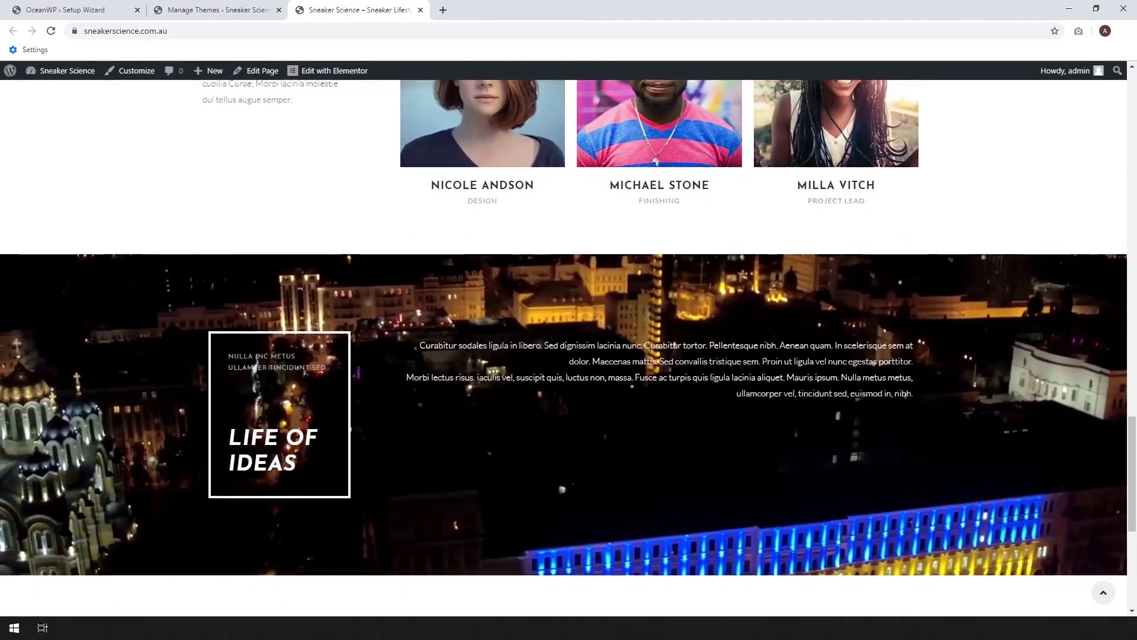
{"action": "scroll", "coordinate": [306, 265], "scroll_direction": "down", "scroll_amount": 2}
{"action": "scroll", "coordinate": [585, 262], "scroll_direction": "down", "scroll_amount": 4}
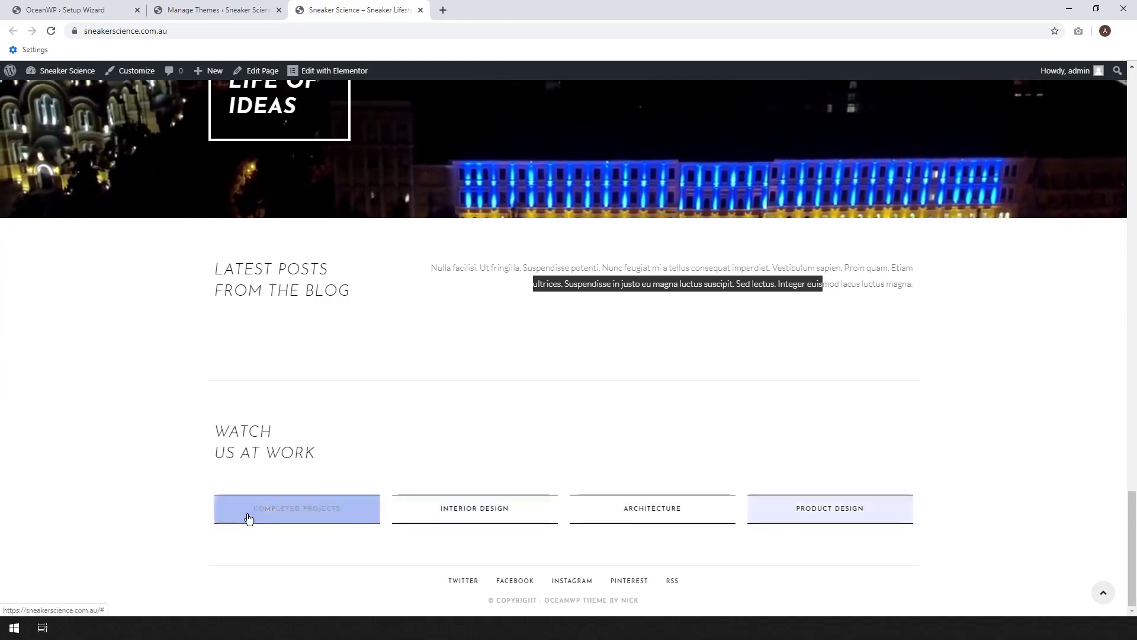
{"action": "left_click_drag", "start_coordinate": [1132, 498], "coordinate": [1132, 67]}
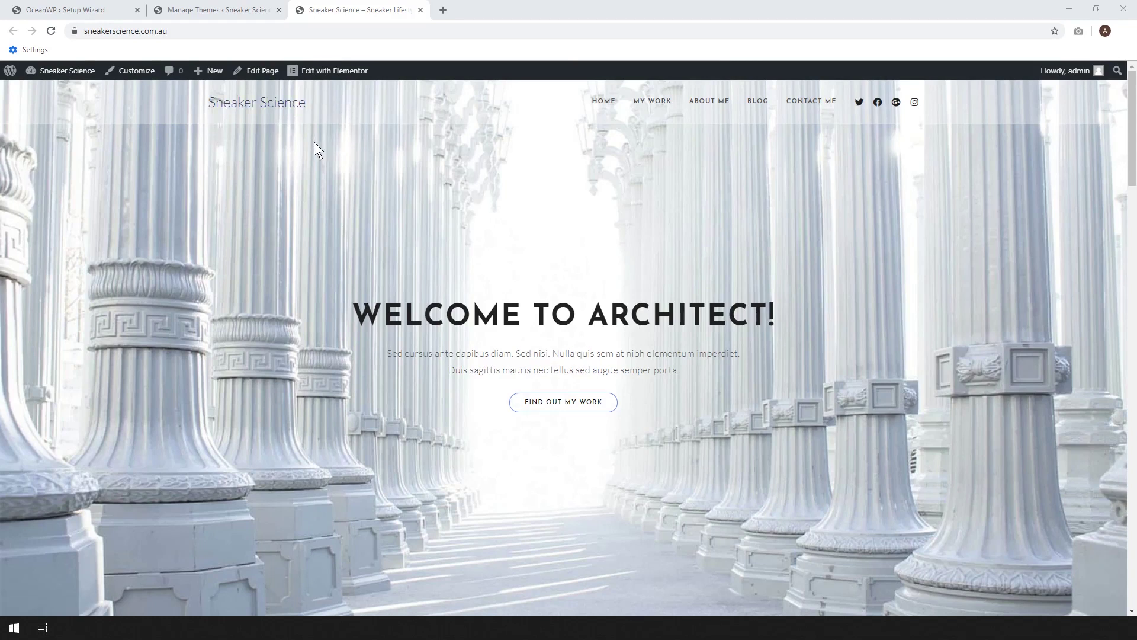
- Open the home page in Elementor in a new browser tab
{"action": "right_click", "coordinate": [330, 70]}
{"action": "left_click", "coordinate": [355, 78]}
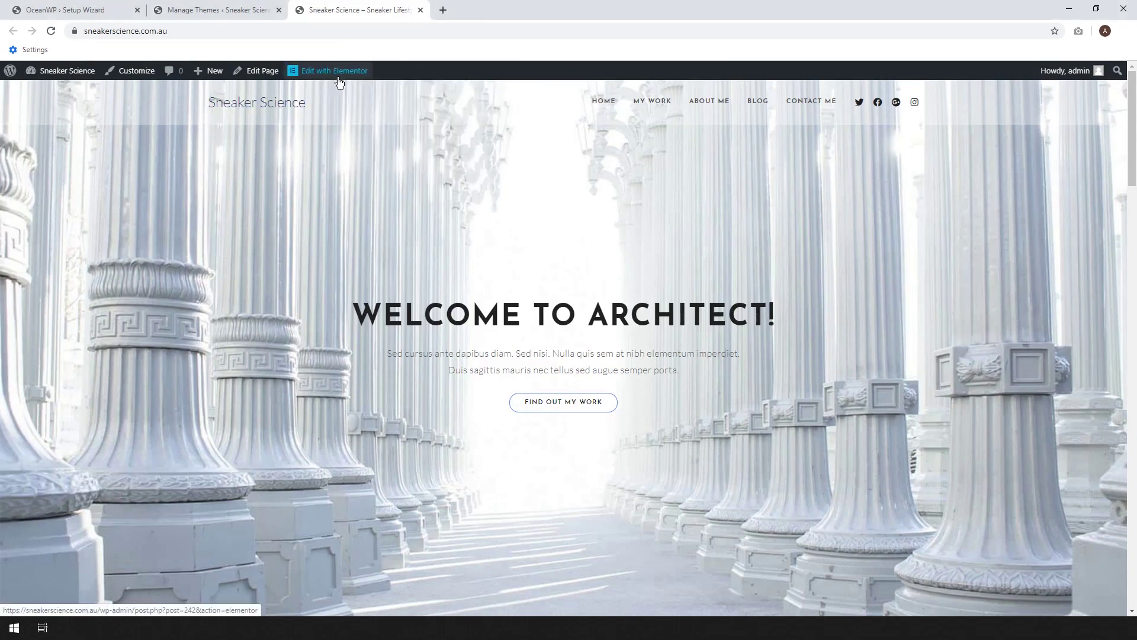
{"action": "left_click", "coordinate": [478, 12]}
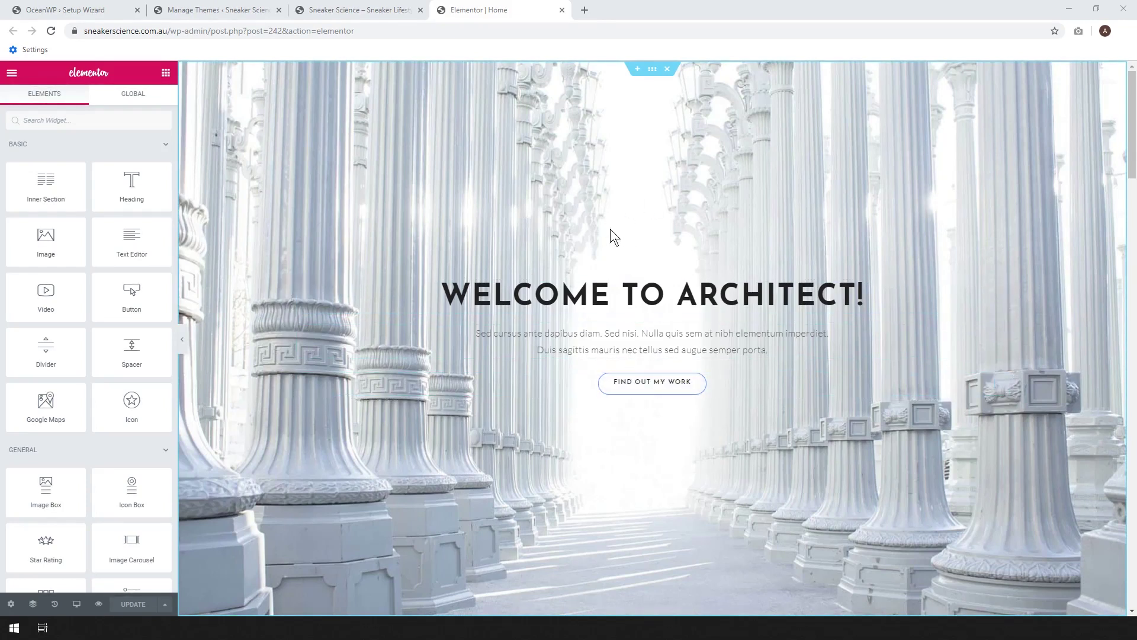
- Select the hero section and choose a new image under Style > Background
{"action": "left_click", "coordinate": [653, 72]}
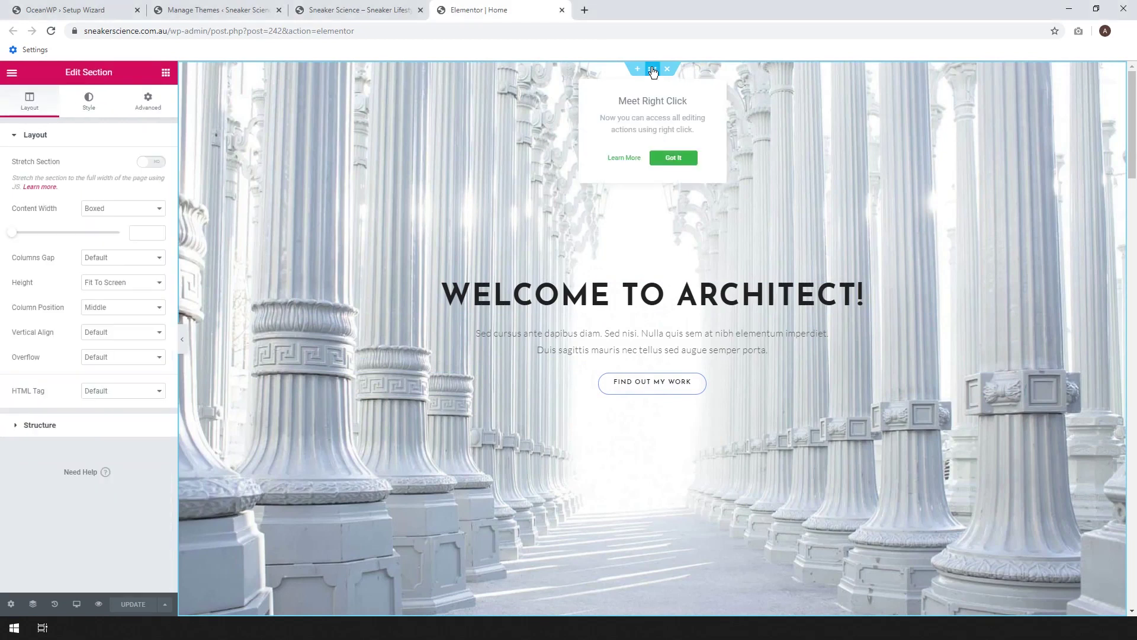
{"action": "left_click", "coordinate": [675, 157]}
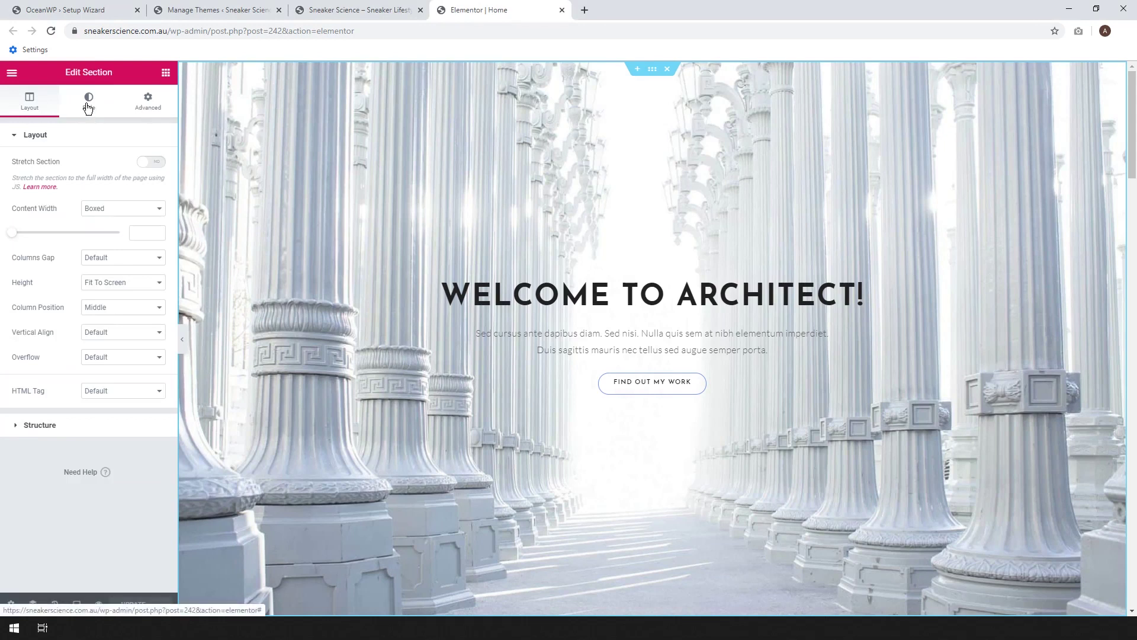
{"action": "left_click", "coordinate": [87, 106]}
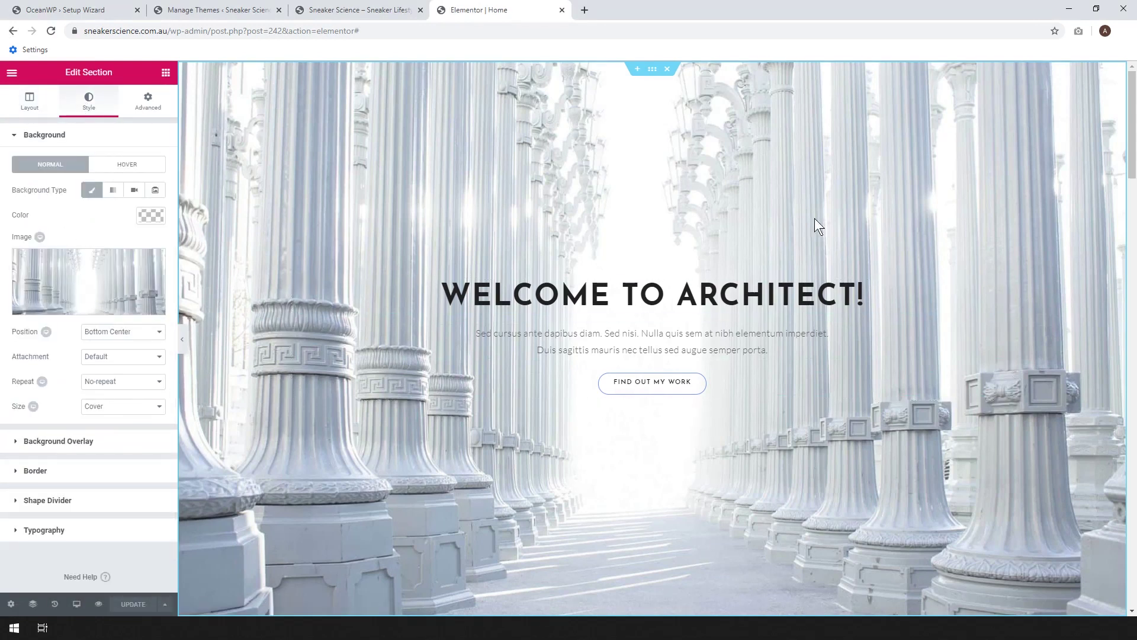
{"action": "mouse_move", "coordinate": [86, 306]}
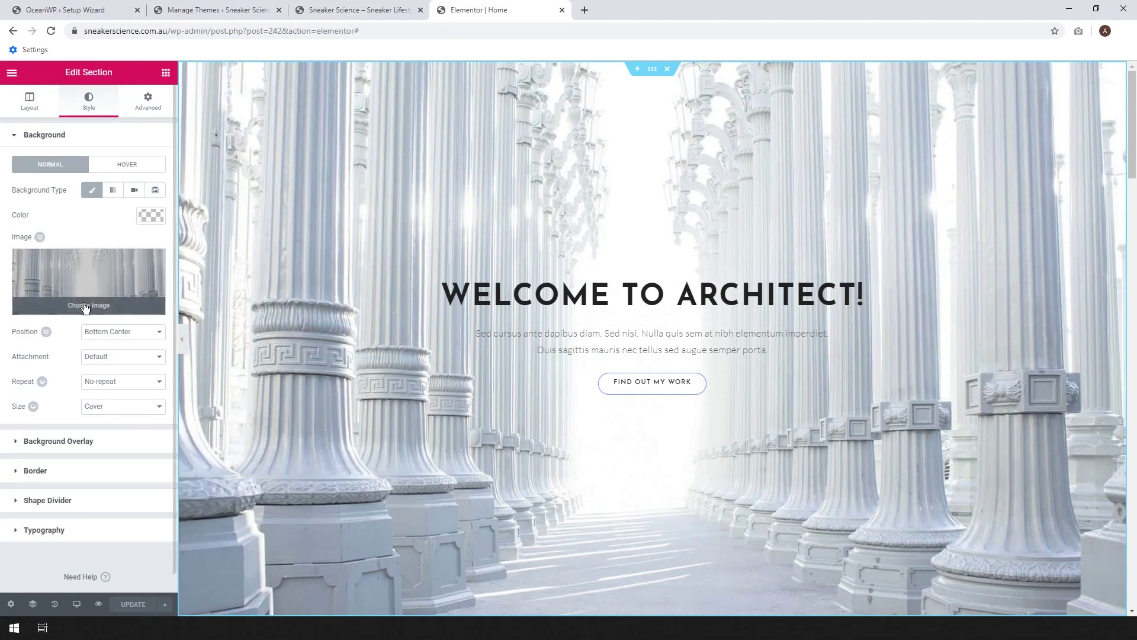
{"action": "left_click", "coordinate": [84, 308]}
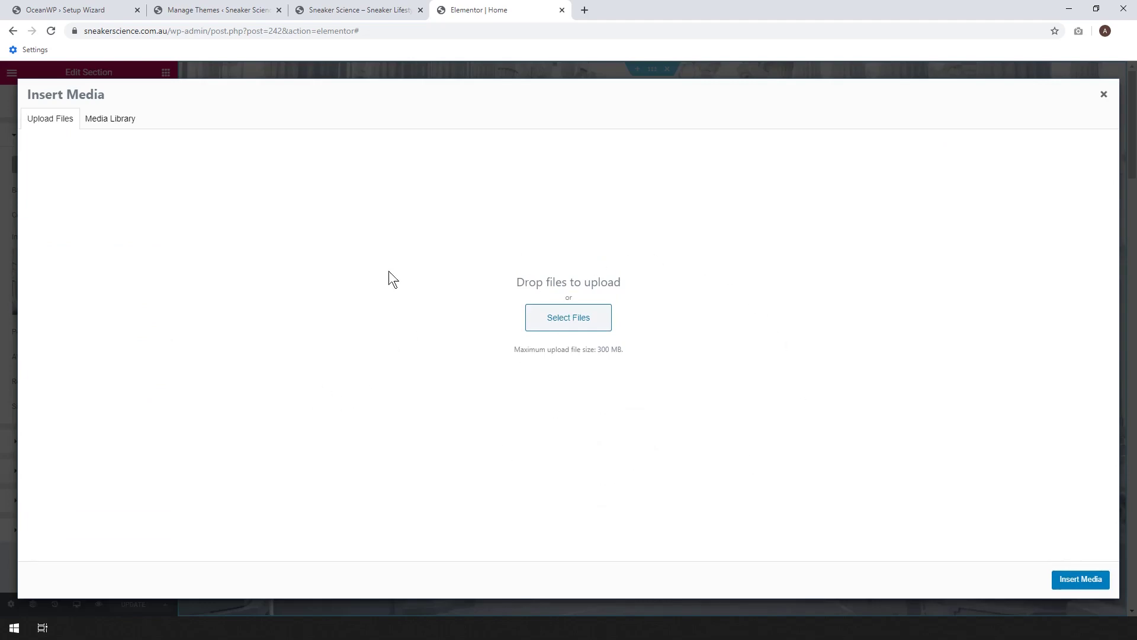
- Search pexels.com for 'nike' photos in a new tab, then return to Elementor
{"action": "left_click", "coordinate": [585, 10]}
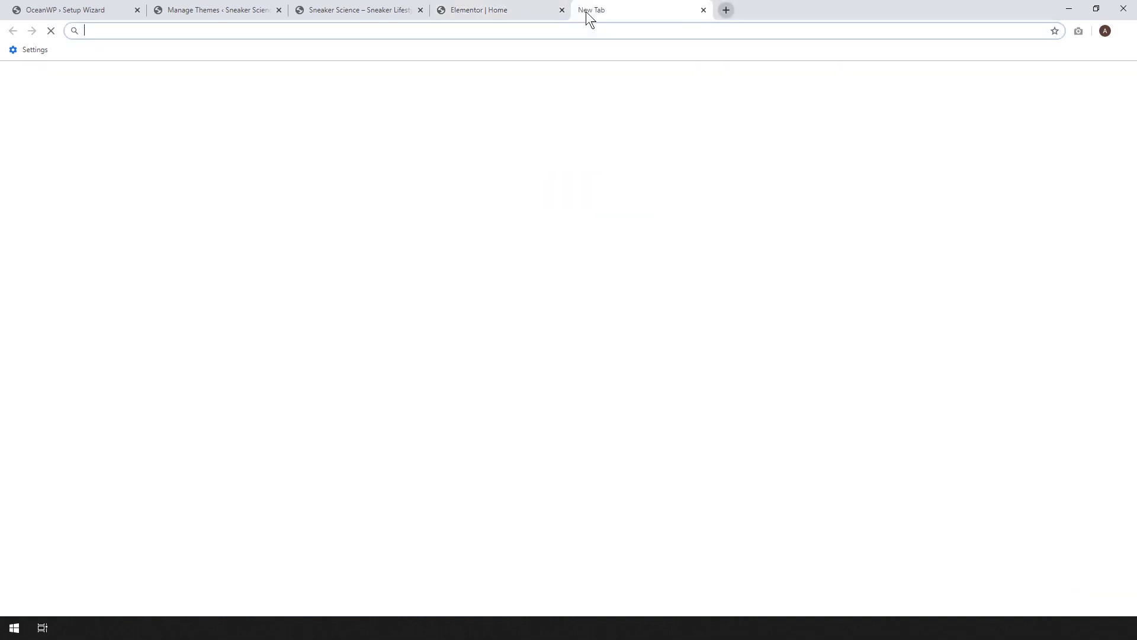
{"action": "type", "text": "pexels.com"}
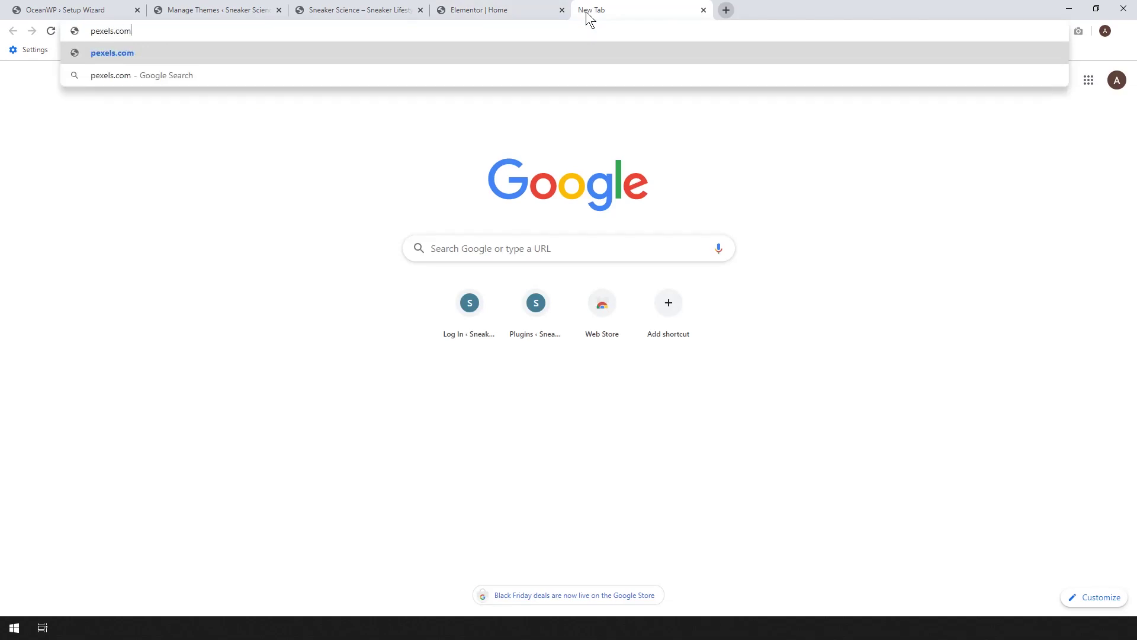
{"action": "key", "text": "Return"}
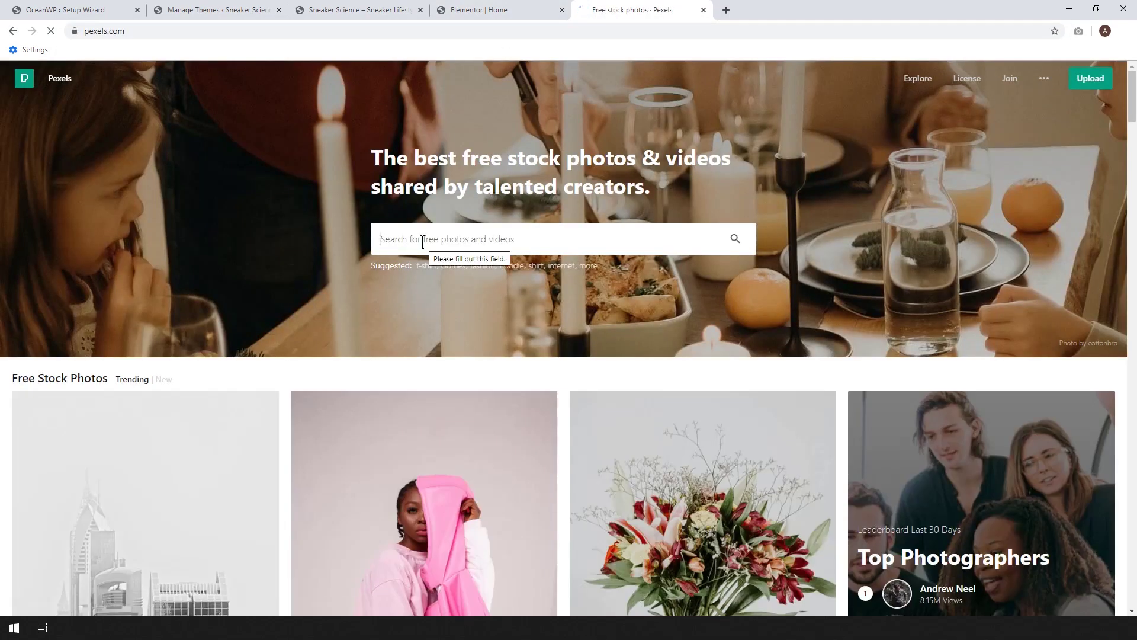
{"action": "type", "text": "nike"}
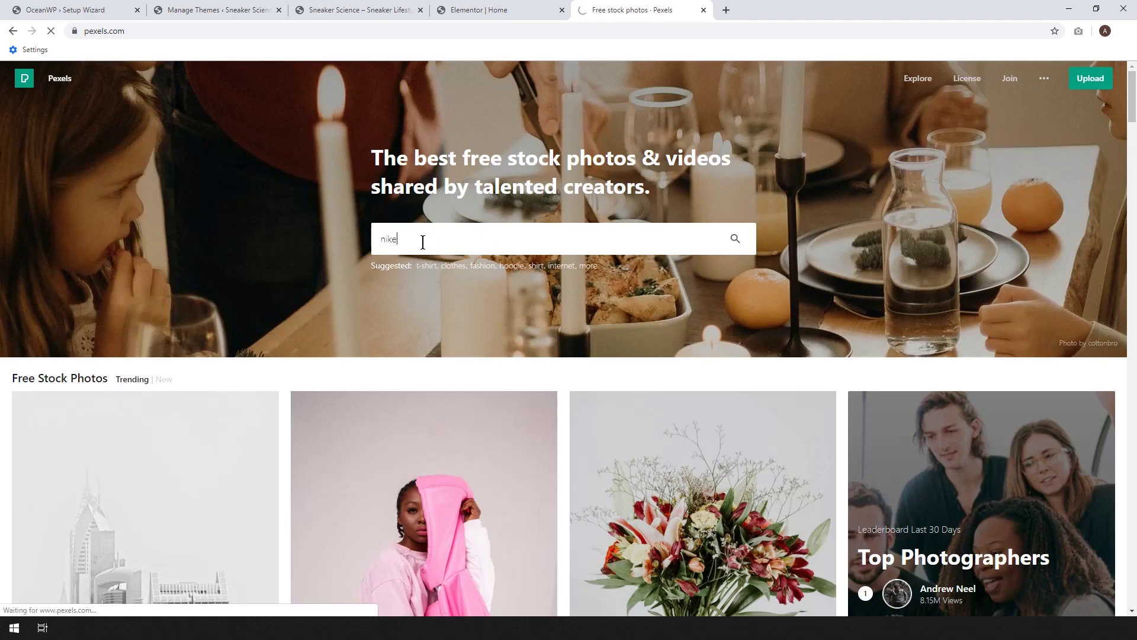
{"action": "key", "text": "Return"}
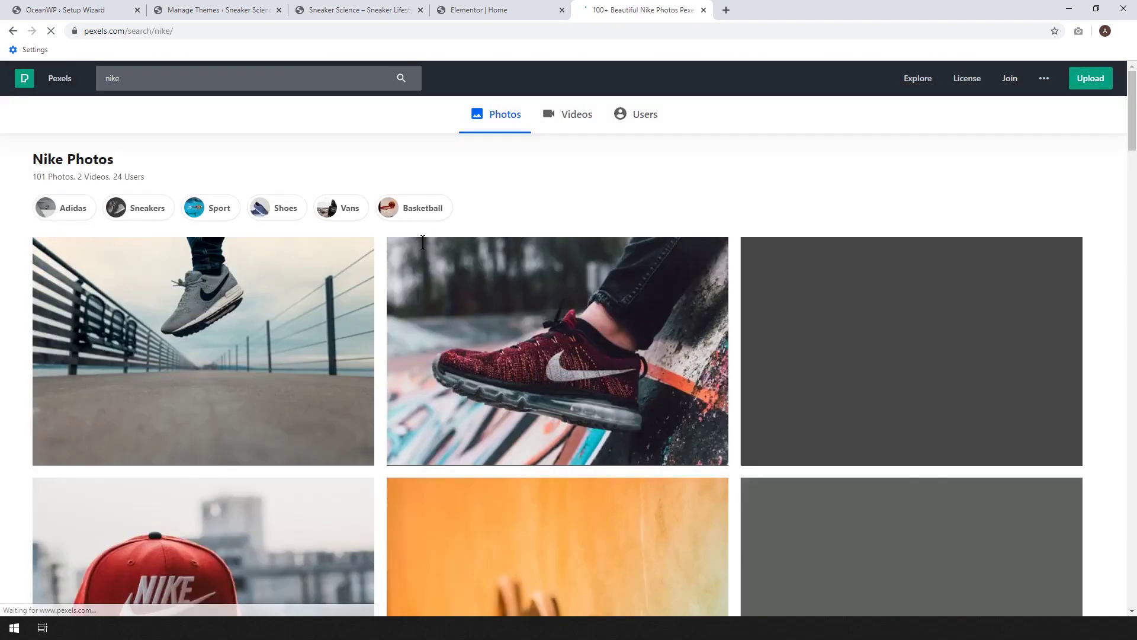
{"action": "scroll", "coordinate": [592, 332], "scroll_direction": "down", "scroll_amount": 3}
{"action": "scroll", "coordinate": [666, 295], "scroll_direction": "down", "scroll_amount": 6}
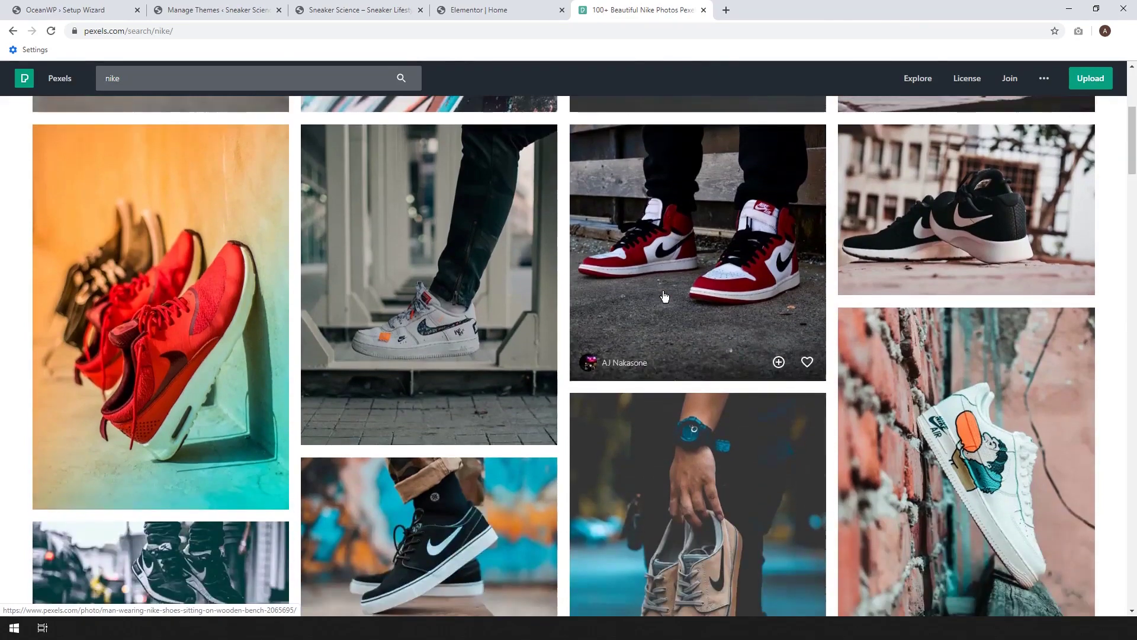
{"action": "scroll", "coordinate": [665, 296], "scroll_direction": "up", "scroll_amount": 5}
{"action": "scroll", "coordinate": [664, 296], "scroll_direction": "up", "scroll_amount": 5}
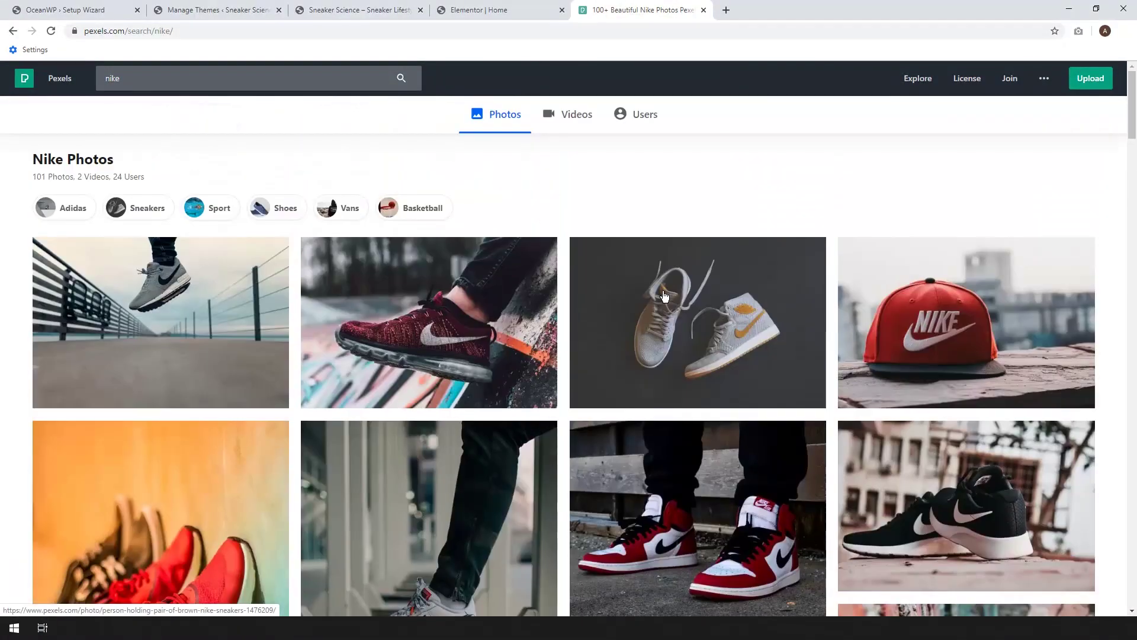
{"action": "left_click", "coordinate": [472, 7]}
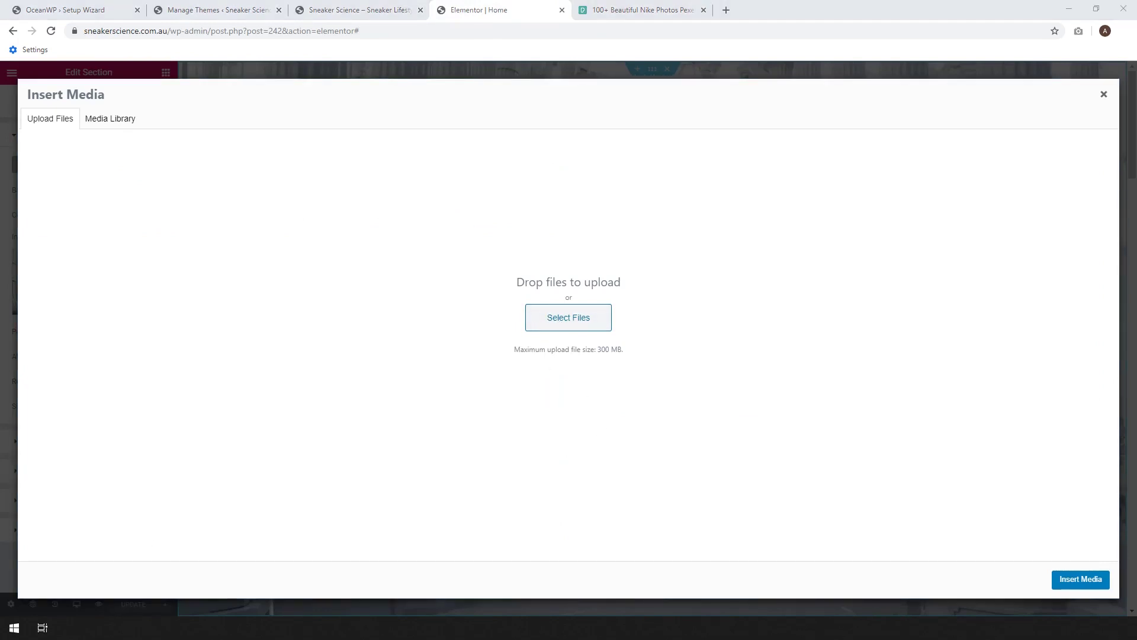
- Upload the sneaker photos and set the floating Nike sneakers photo as the hero background
{"action": "left_click_drag", "start_coordinate": [559, 391], "coordinate": [439, 327]}
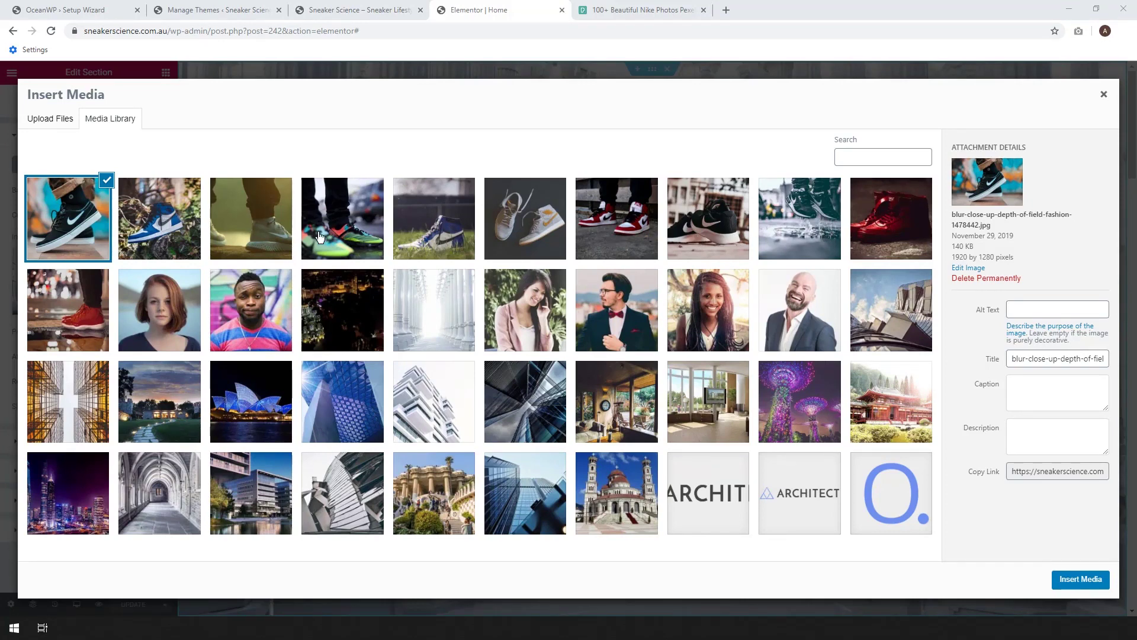
{"action": "left_click", "coordinate": [254, 240]}
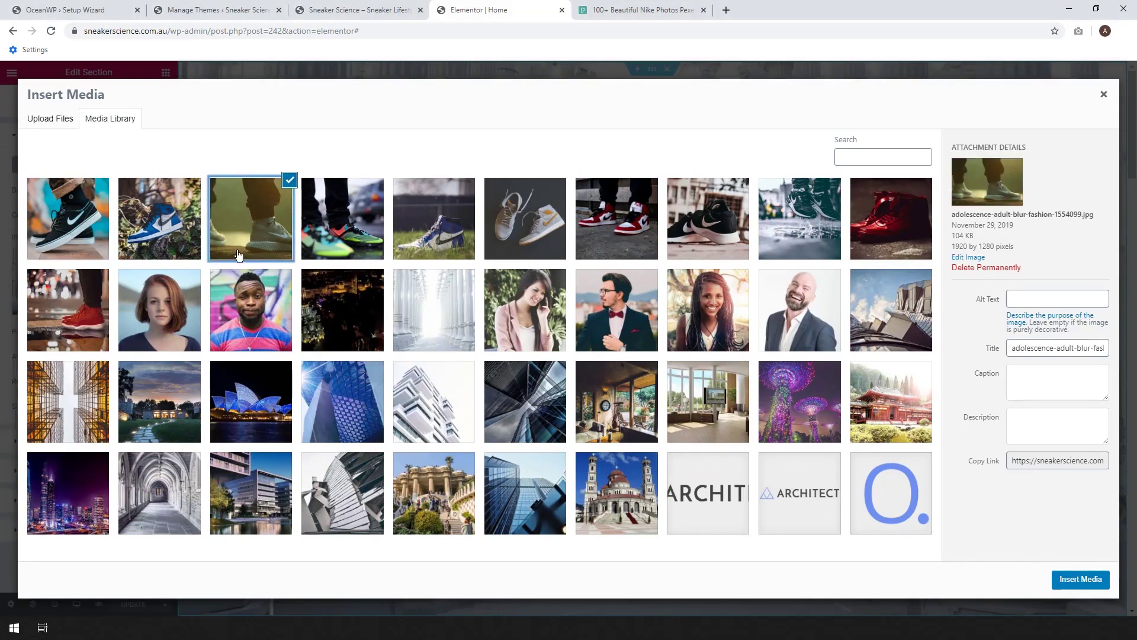
{"action": "left_click", "coordinate": [791, 232]}
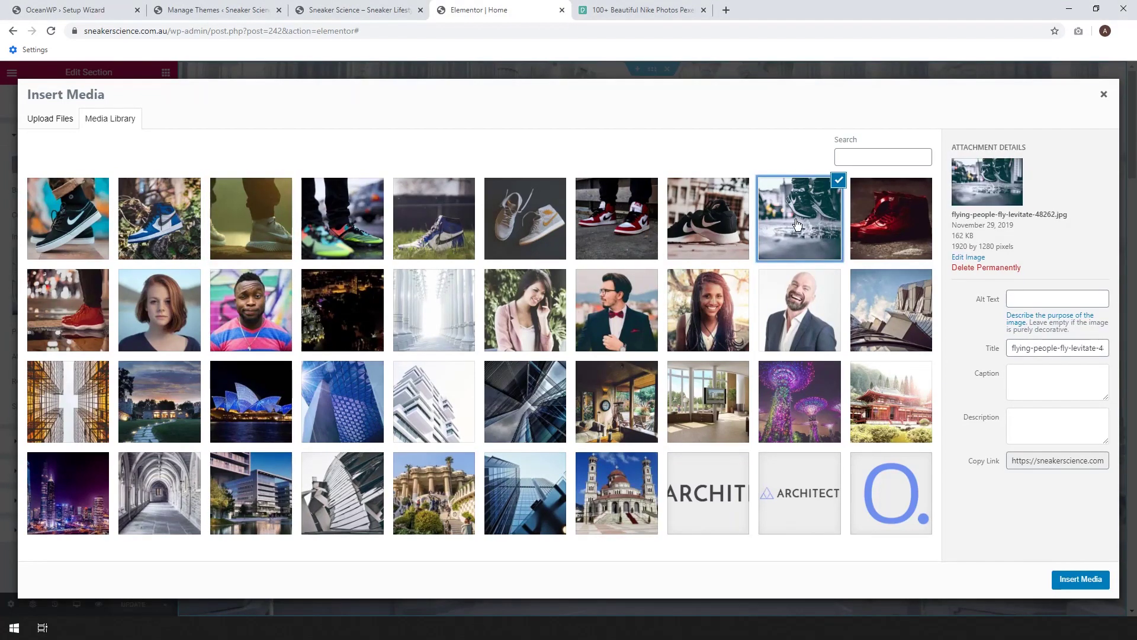
{"action": "left_click", "coordinate": [1080, 579]}
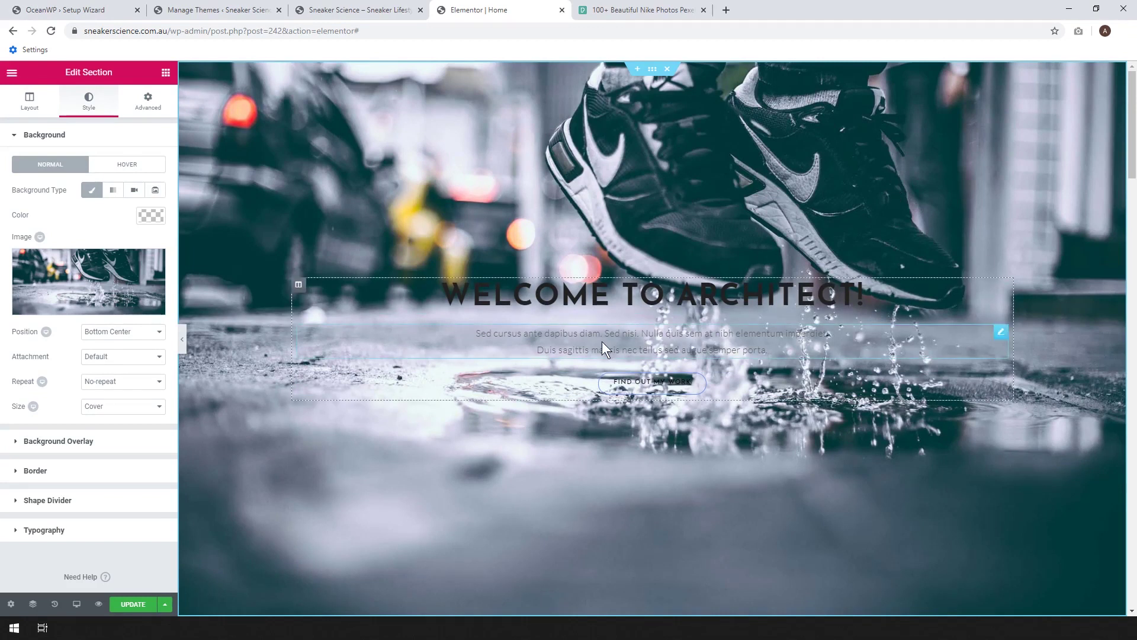
- Give the hero a Classic white (#ffffff) background overlay at 0.75 opacity
{"action": "left_click", "coordinate": [60, 442]}
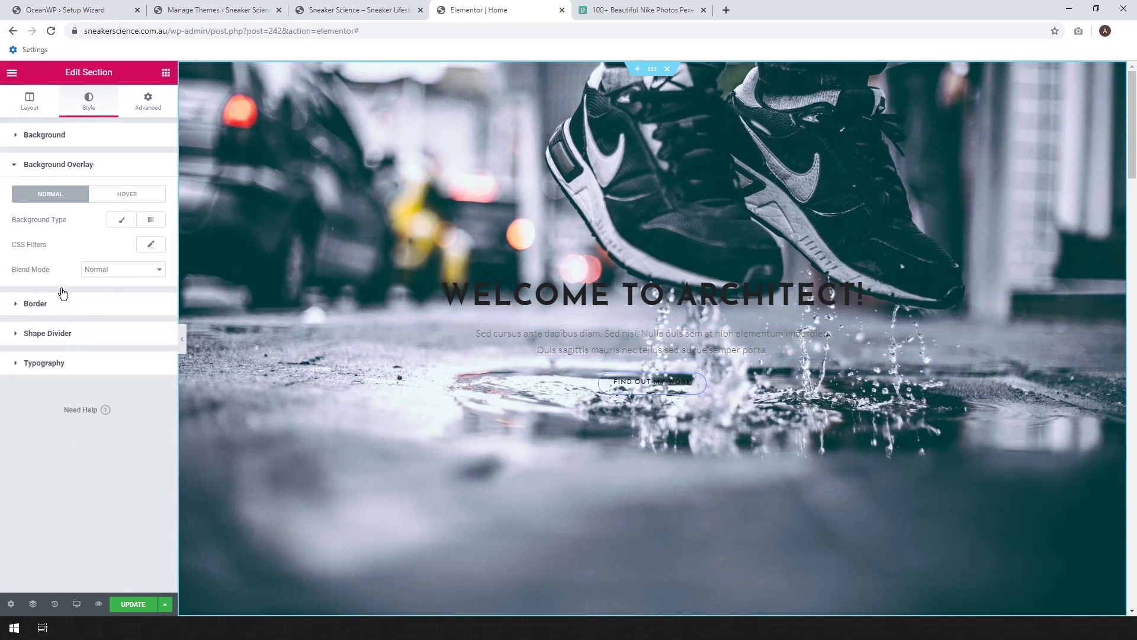
{"action": "left_click", "coordinate": [120, 226]}
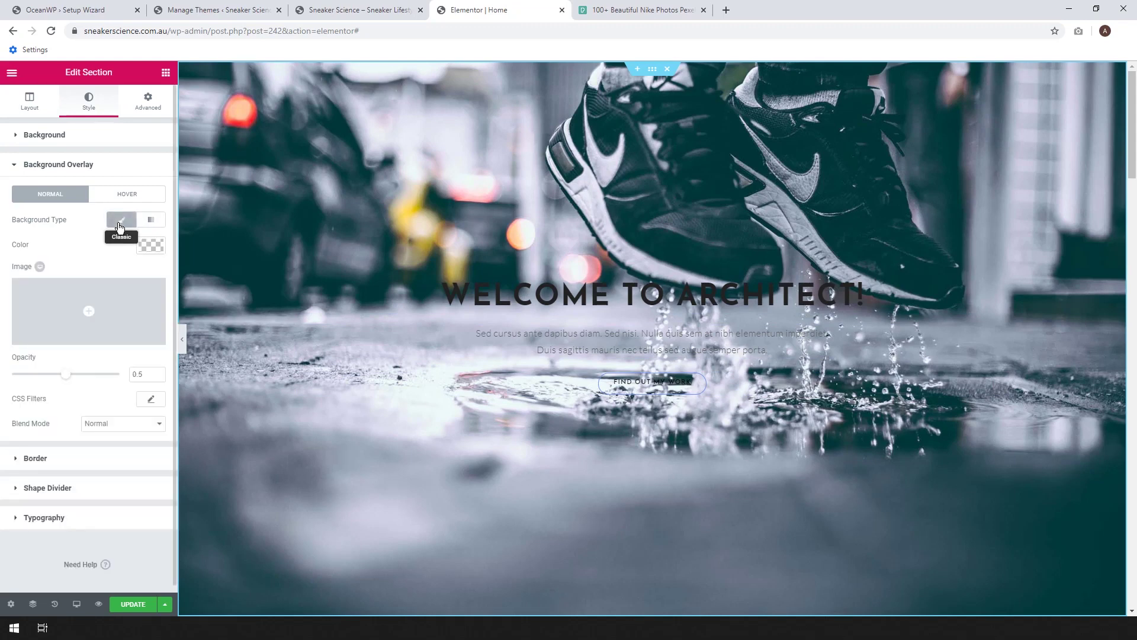
{"action": "left_click", "coordinate": [151, 245]}
{"action": "left_click", "coordinate": [121, 392]}
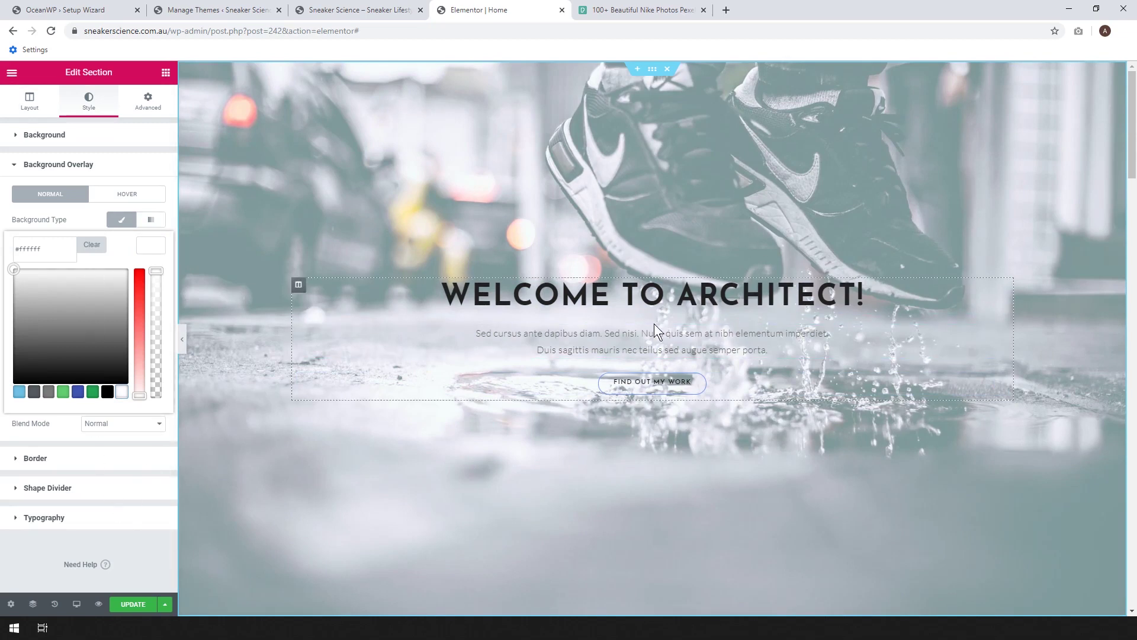
{"action": "left_click", "coordinate": [43, 166]}
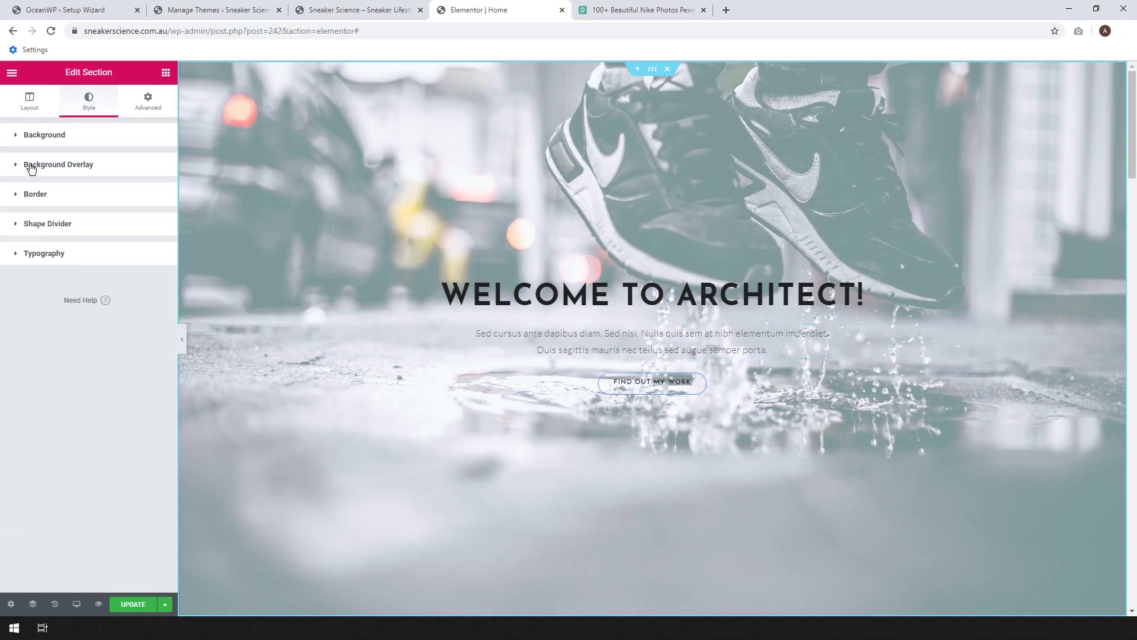
{"action": "left_click", "coordinate": [24, 169]}
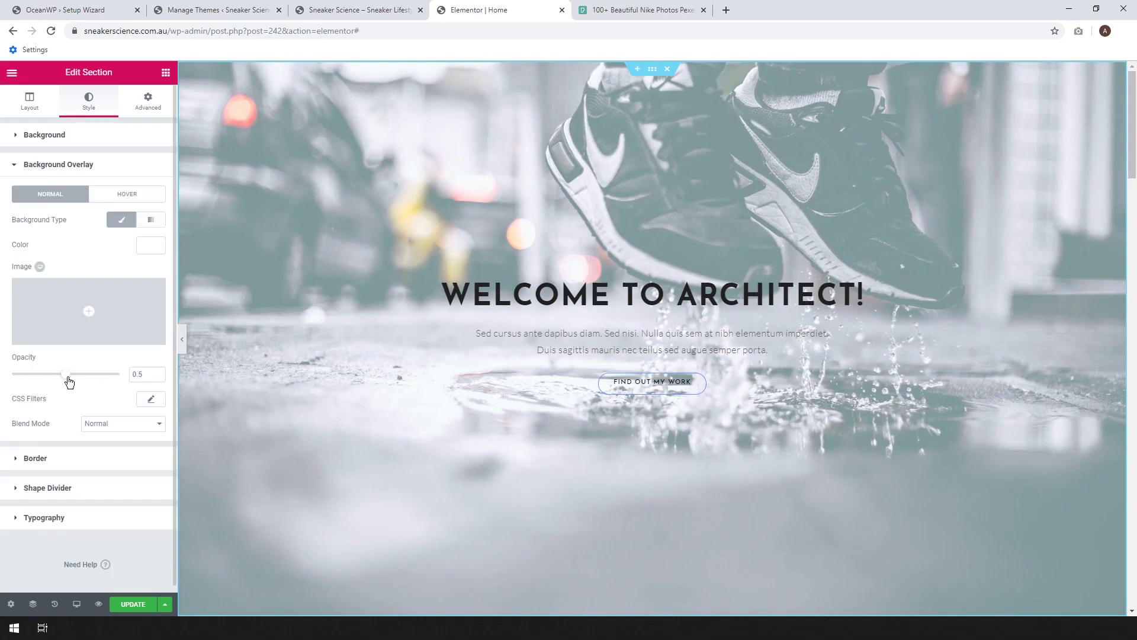
{"action": "left_click_drag", "start_coordinate": [67, 379], "coordinate": [106, 384]}
{"action": "mouse_move", "coordinate": [101, 384]}
{"action": "left_mouse_down"}
{"action": "mouse_move", "coordinate": [86, 384]}
{"action": "mouse_move", "coordinate": [97, 385]}
{"action": "left_mouse_up"}
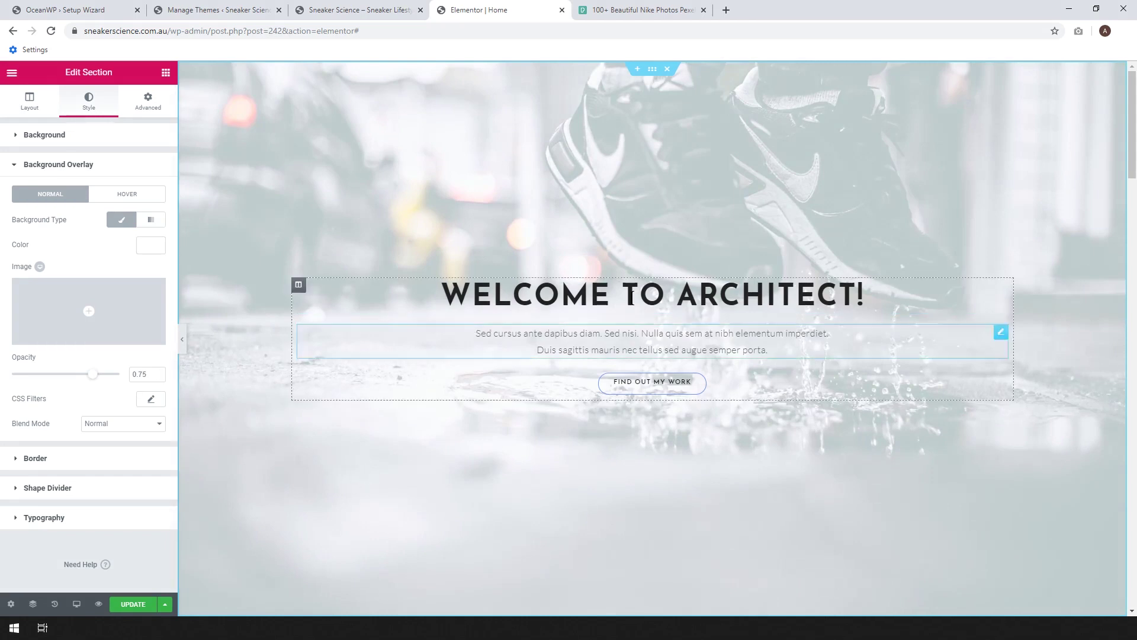
- Retitle the hero heading to 'Sneaker Science'
{"action": "left_click", "coordinate": [855, 293]}
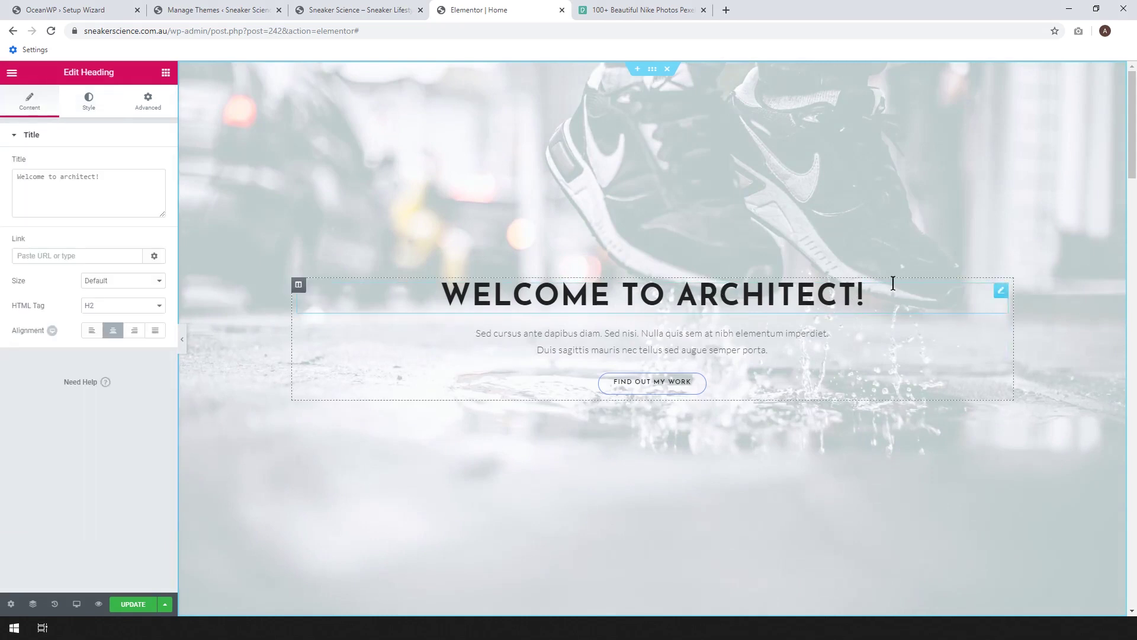
{"action": "key", "text": "BackSpace"}
{"action": "key", "text": "BackSpace"}
{"action": "key", "text": "BackSpace"}
{"action": "key", "text": "BackSpace"}
{"action": "key", "text": "BackSpace"}
{"action": "key", "text": "BackSpace"}
{"action": "key", "text": "BackSpace"}
{"action": "key", "text": "BackSpace"}
{"action": "key", "text": "BackSpace"}
{"action": "key", "text": "BackSpace"}
{"action": "key", "text": "BackSpace"}
{"action": "key", "text": "BackSpace"}
{"action": "key", "text": "BackSpace"}
{"action": "key", "text": "BackSpace"}
{"action": "key", "text": "BackSpace"}
{"action": "key", "text": "BackSpace"}
{"action": "key", "text": "BackSpace"}
{"action": "key", "text": "BackSpace"}
{"action": "key", "text": "BackSpace"}
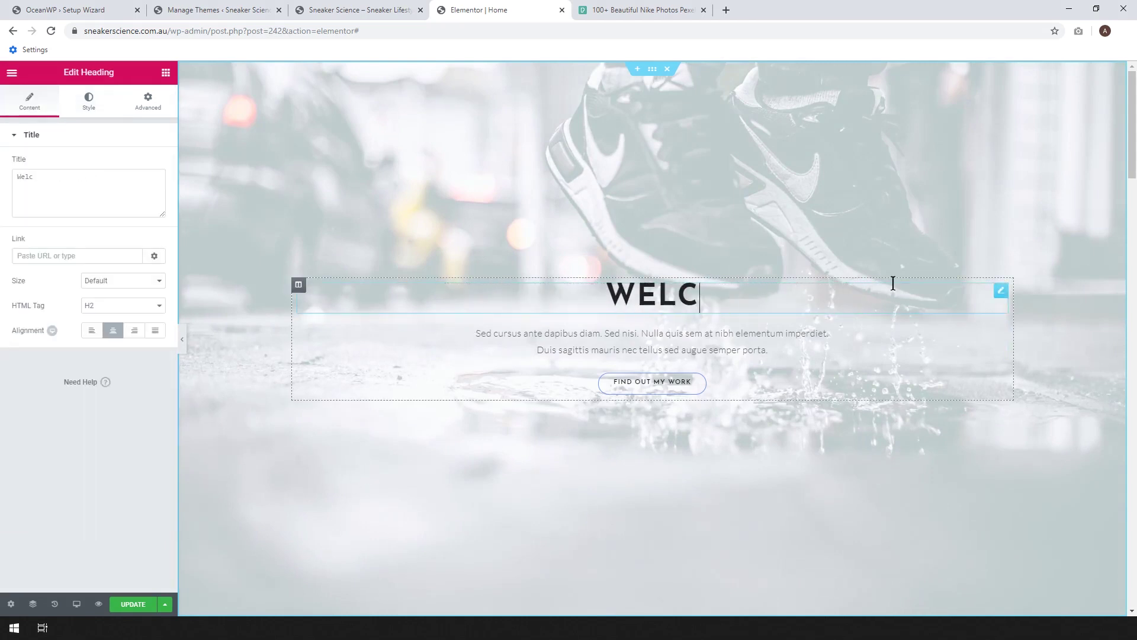
{"action": "key", "text": "BackSpace"}
{"action": "key", "text": "BackSpace"}
{"action": "type", "text": "Sn"}
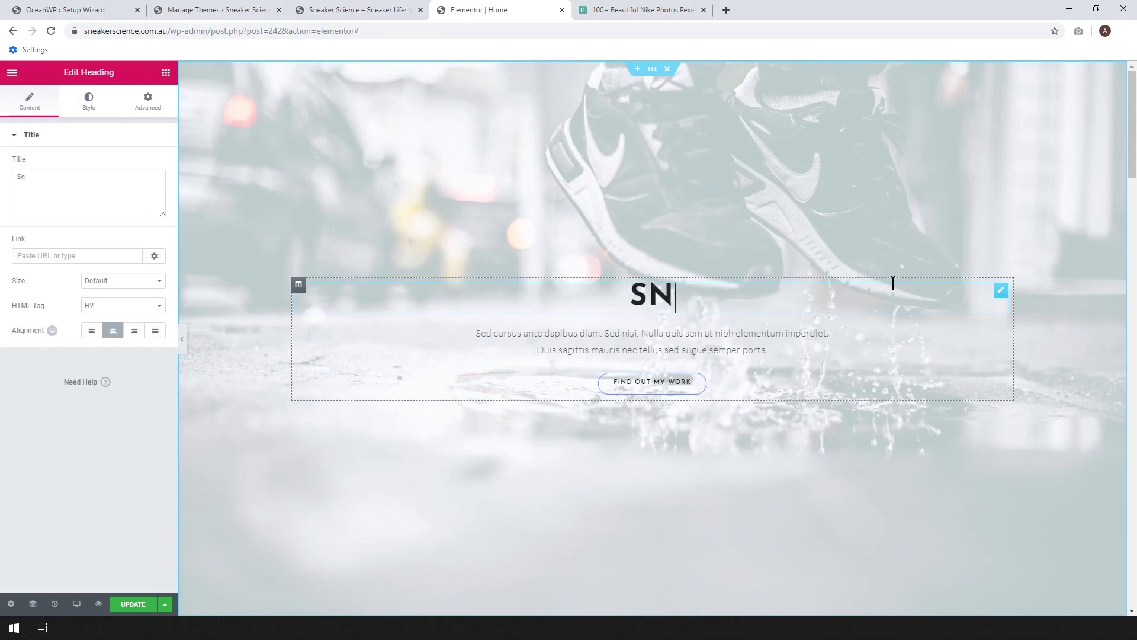
{"action": "type", "text": "eaker S"}
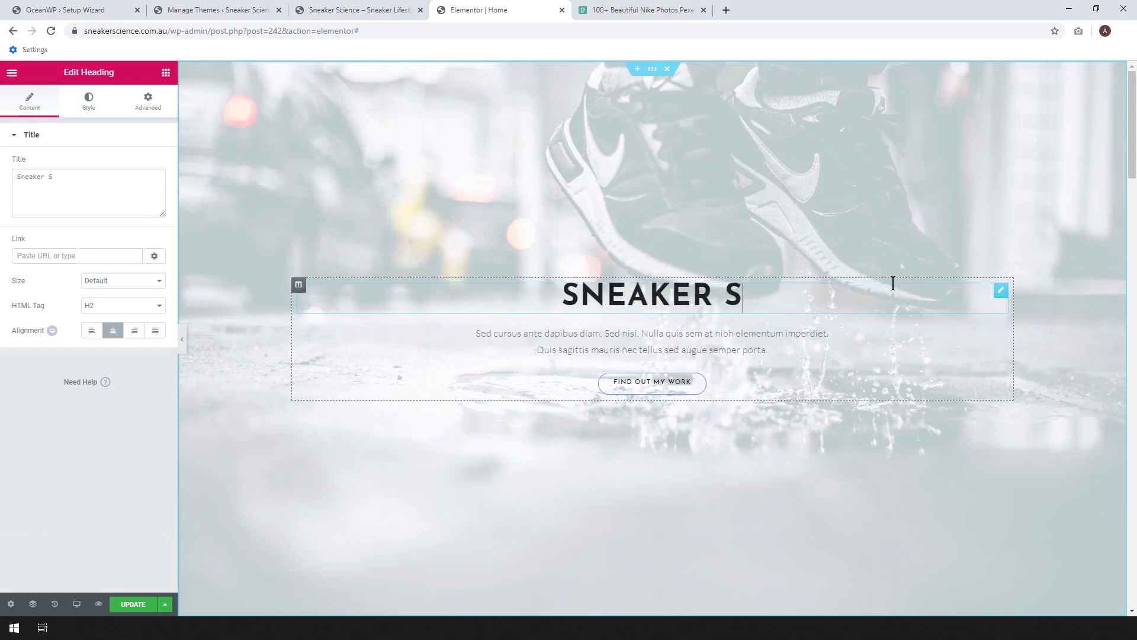
{"action": "type", "text": "cience"}
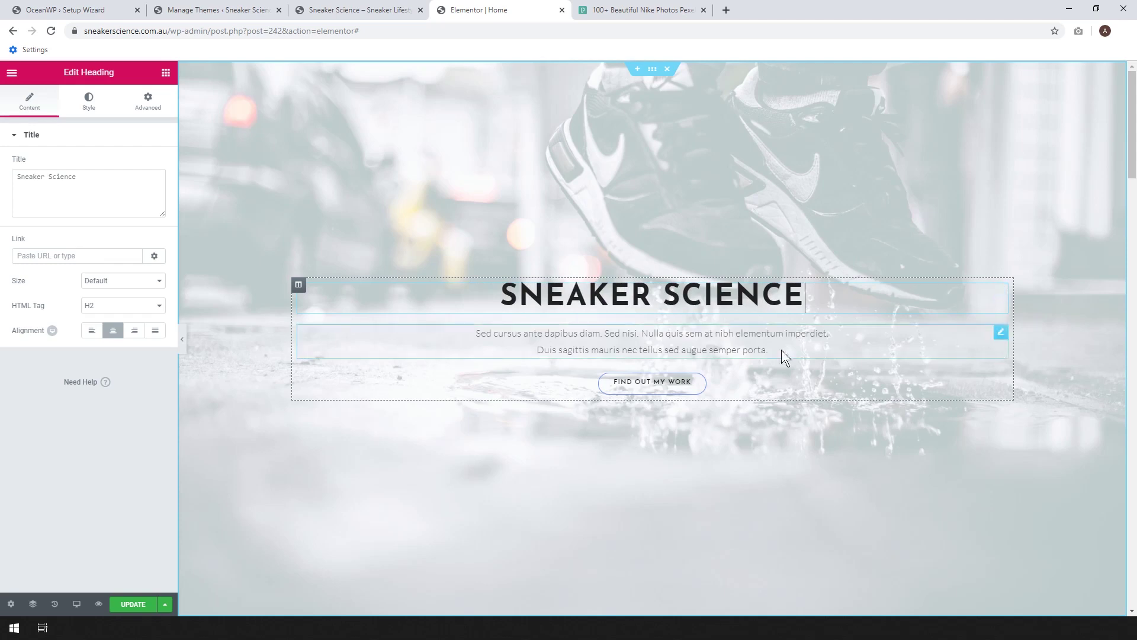
- Replace the placeholder paragraph with a bold 'Welcome to the world of sneakers!' line
{"action": "left_click", "coordinate": [769, 346]}
{"action": "left_click_drag", "start_coordinate": [768, 349], "coordinate": [492, 327]}
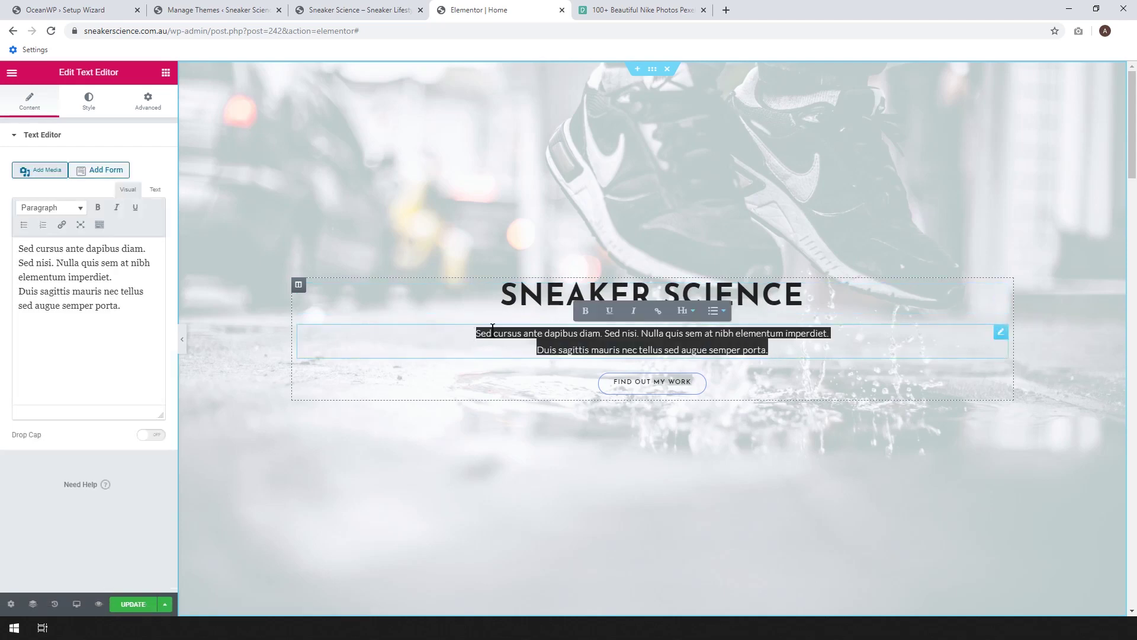
{"action": "type", "text": "Welcome to"}
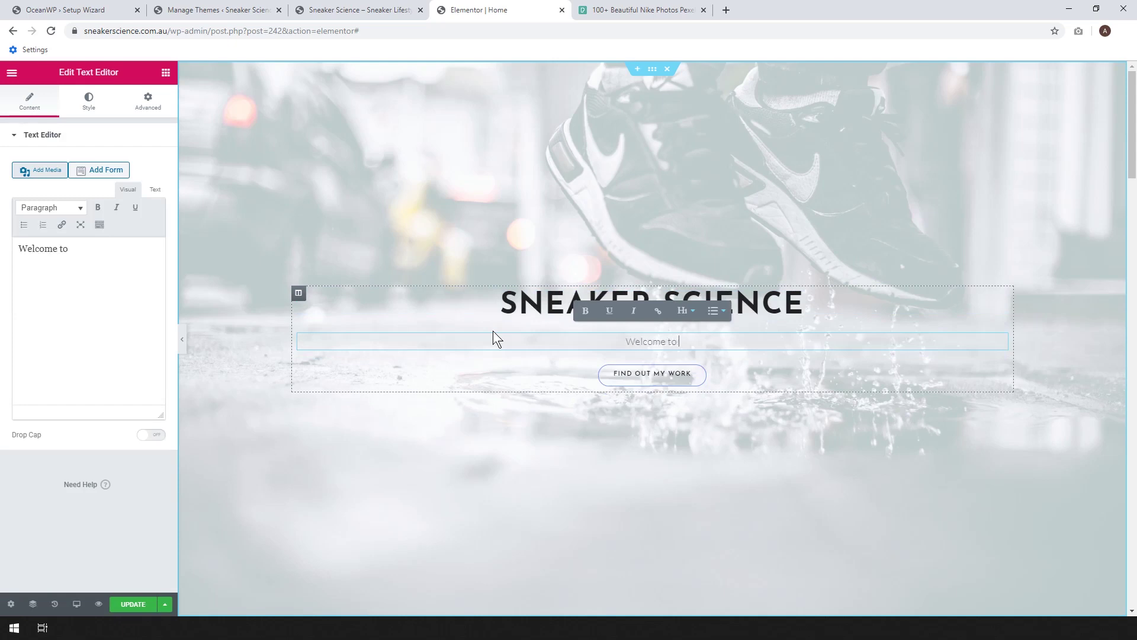
{"action": "type", "text": " the wor"}
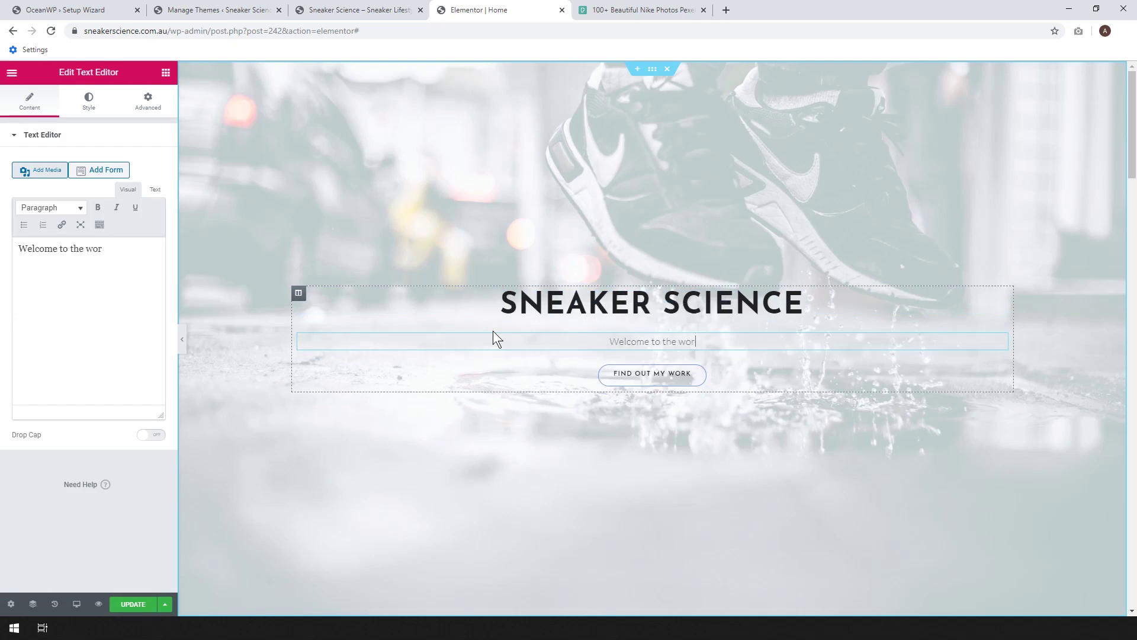
{"action": "type", "text": "ld of sneak"}
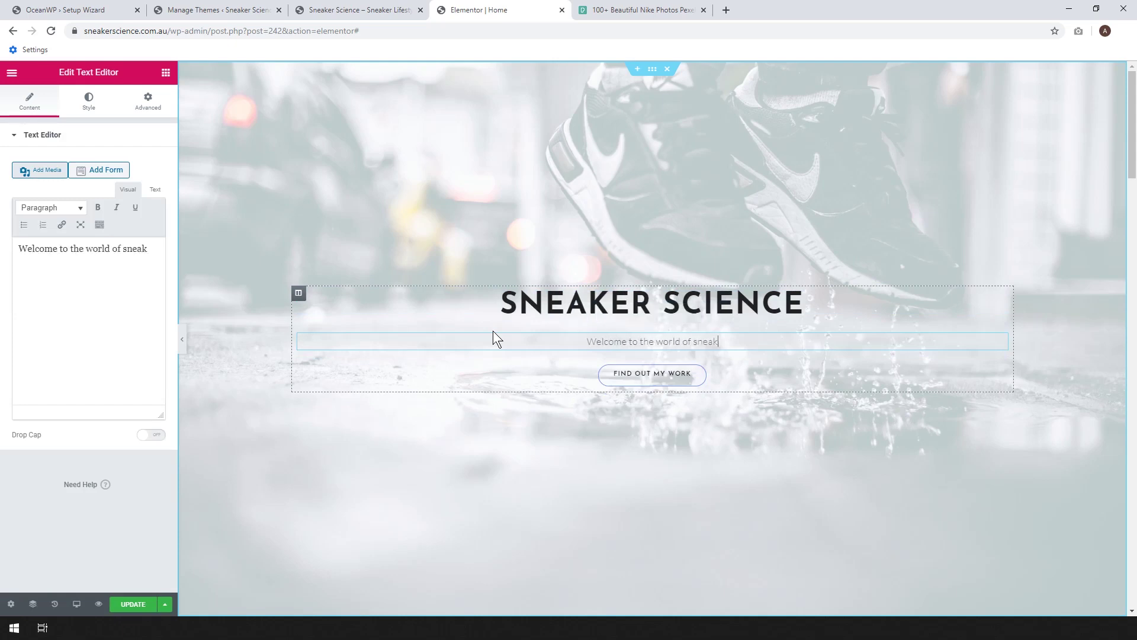
{"action": "type", "text": "ers!"}
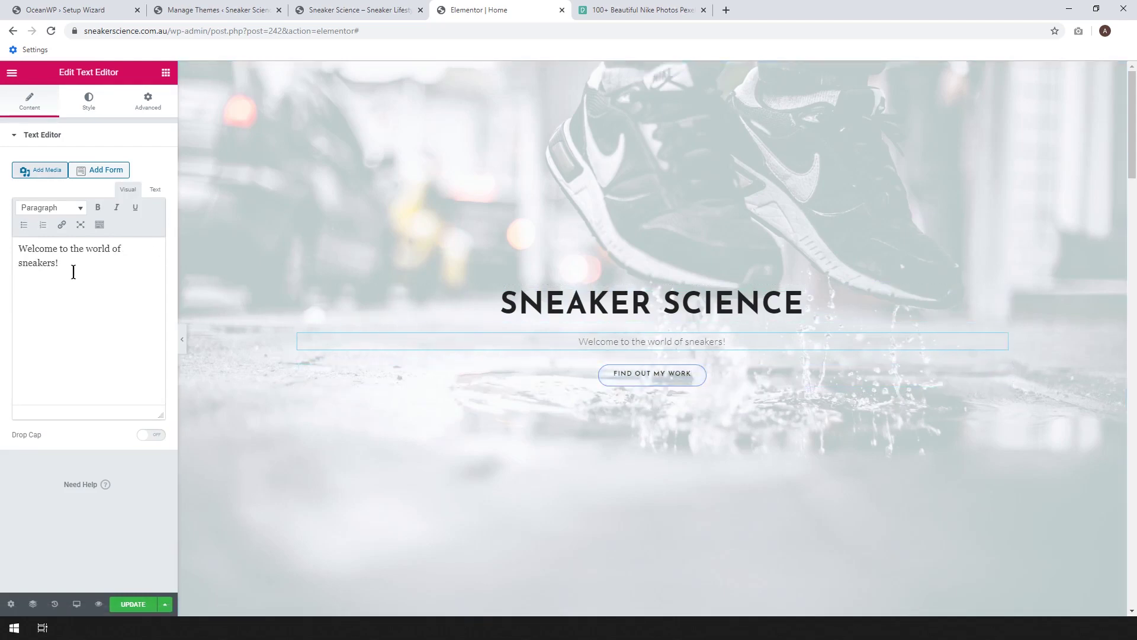
{"action": "left_click_drag", "start_coordinate": [74, 272], "coordinate": [16, 244]}
{"action": "left_click", "coordinate": [98, 207]}
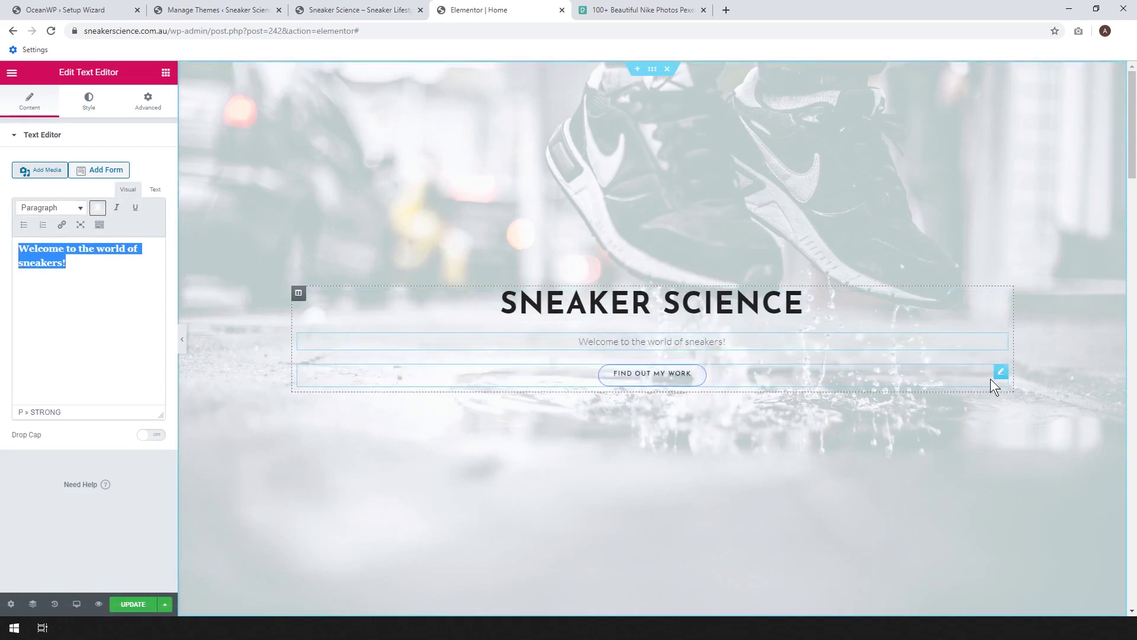
{"action": "left_click", "coordinate": [1000, 375]}
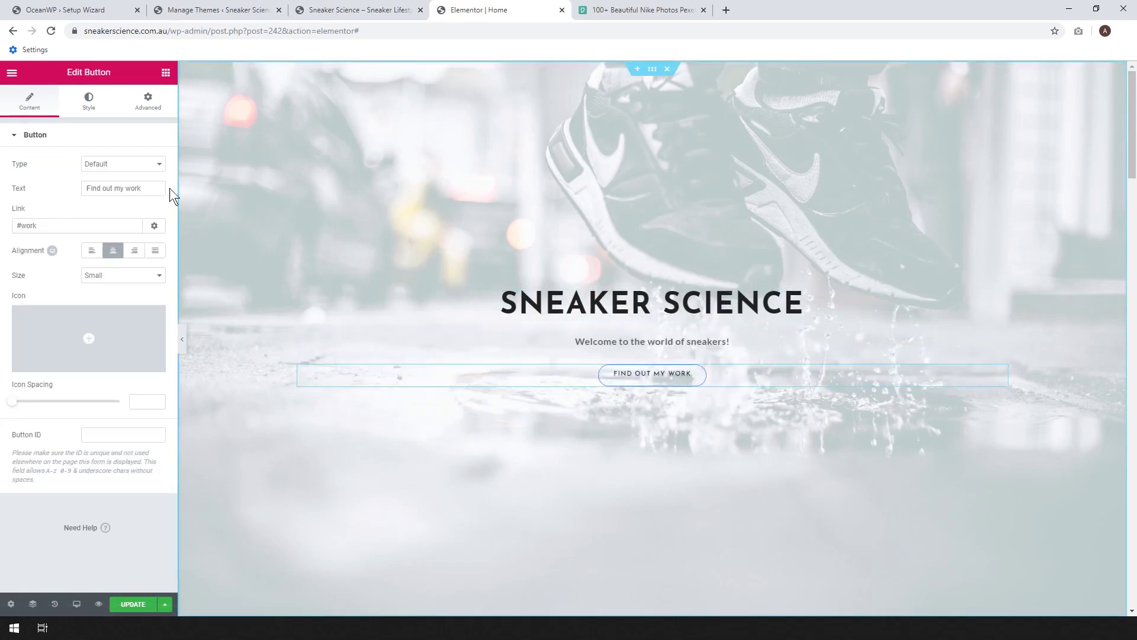
- Change the hero button text from 'Find out my work' to 'Find out more' and update the page
{"action": "left_click_drag", "start_coordinate": [151, 186], "coordinate": [82, 188]}
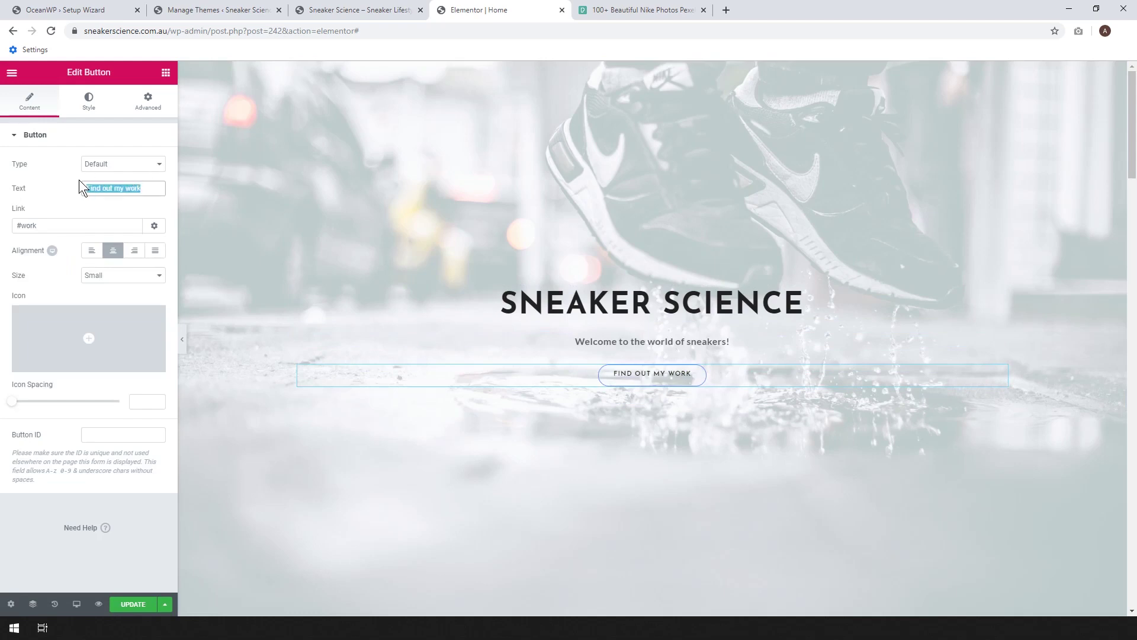
{"action": "type", "text": "Find out more"}
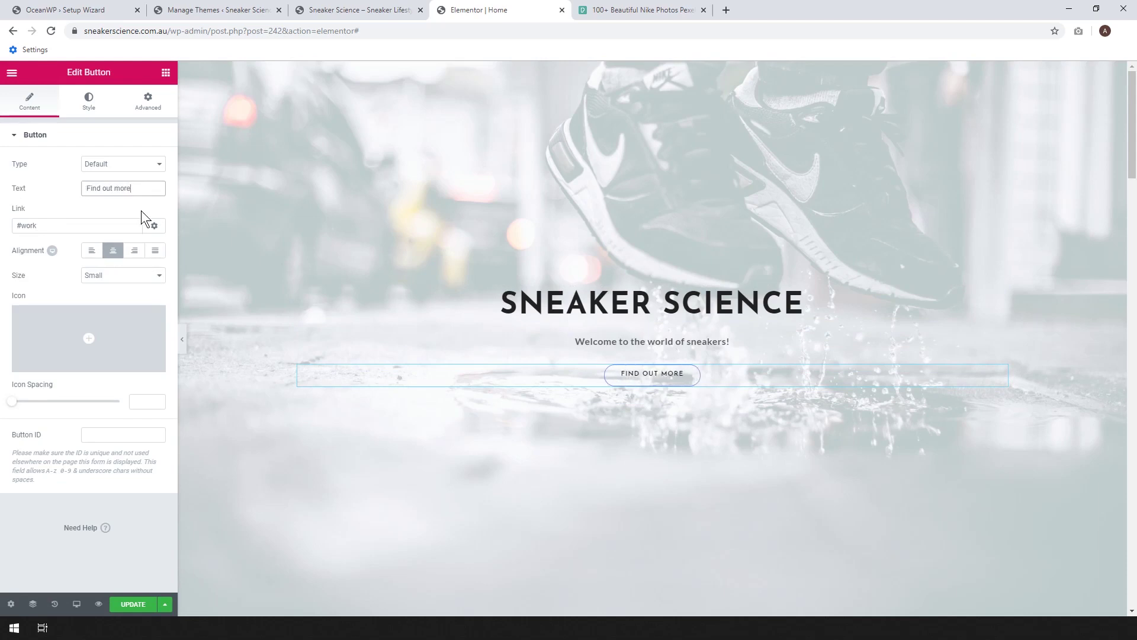
{"action": "left_click", "coordinate": [133, 603]}
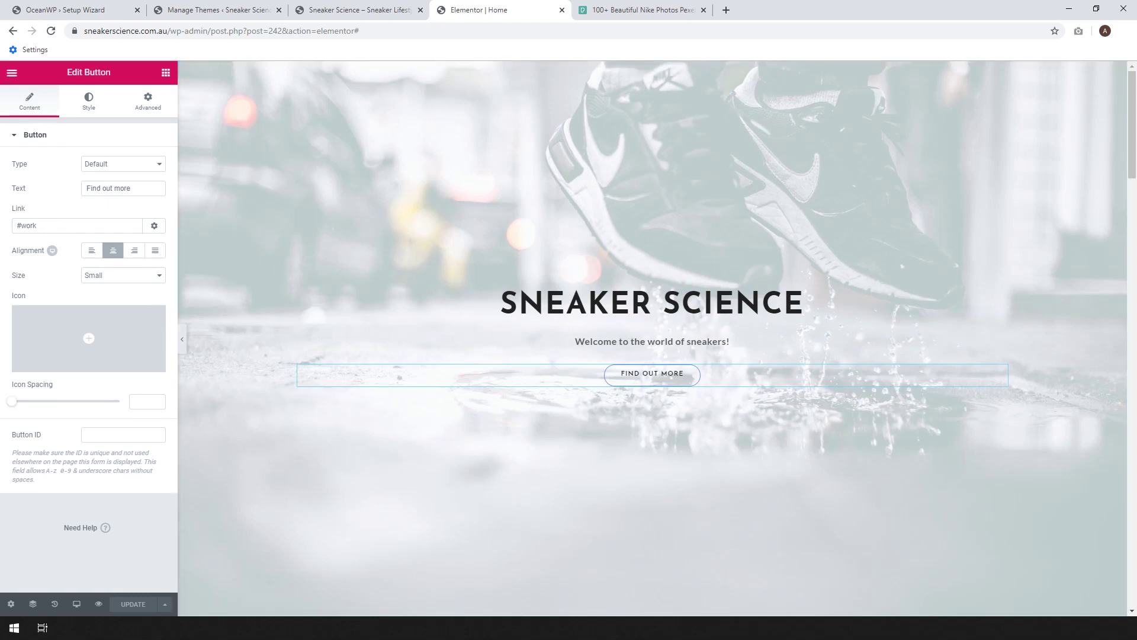
- Open View Page from the Elementor menu in a new browser tab and switch to it
{"action": "left_click", "coordinate": [13, 73]}
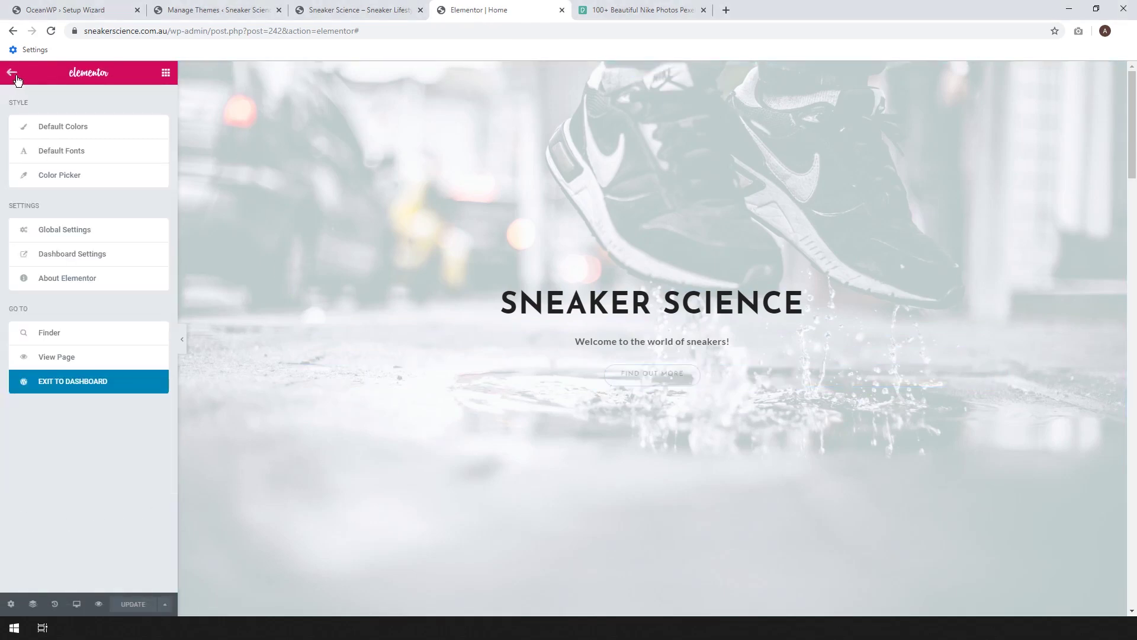
{"action": "right_click", "coordinate": [56, 362]}
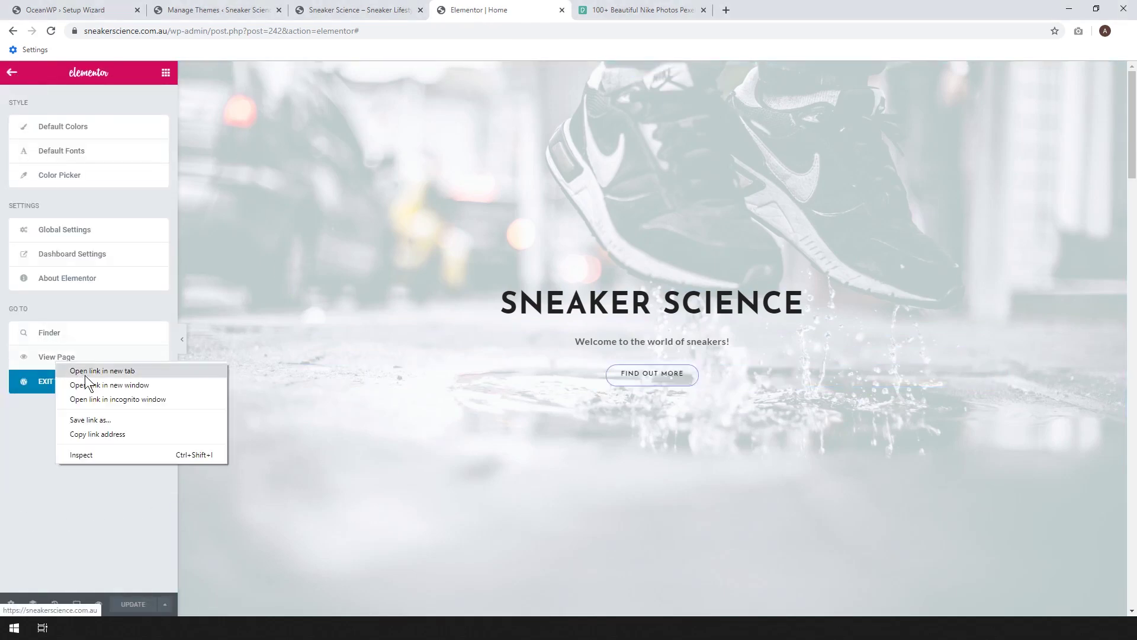
{"action": "left_click", "coordinate": [85, 371]}
{"action": "left_click", "coordinate": [640, 9]}
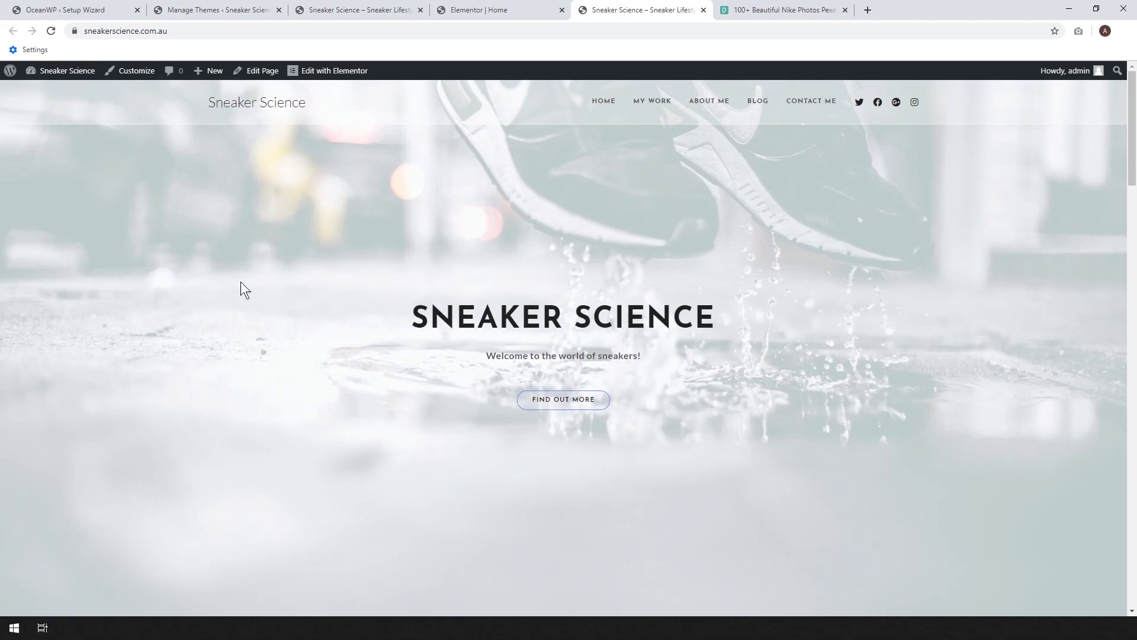
- Open Customize in a new tab and go to Site Identity, showing the Sneaker Science title
{"action": "right_click", "coordinate": [134, 73]}
{"action": "left_click", "coordinate": [142, 80]}
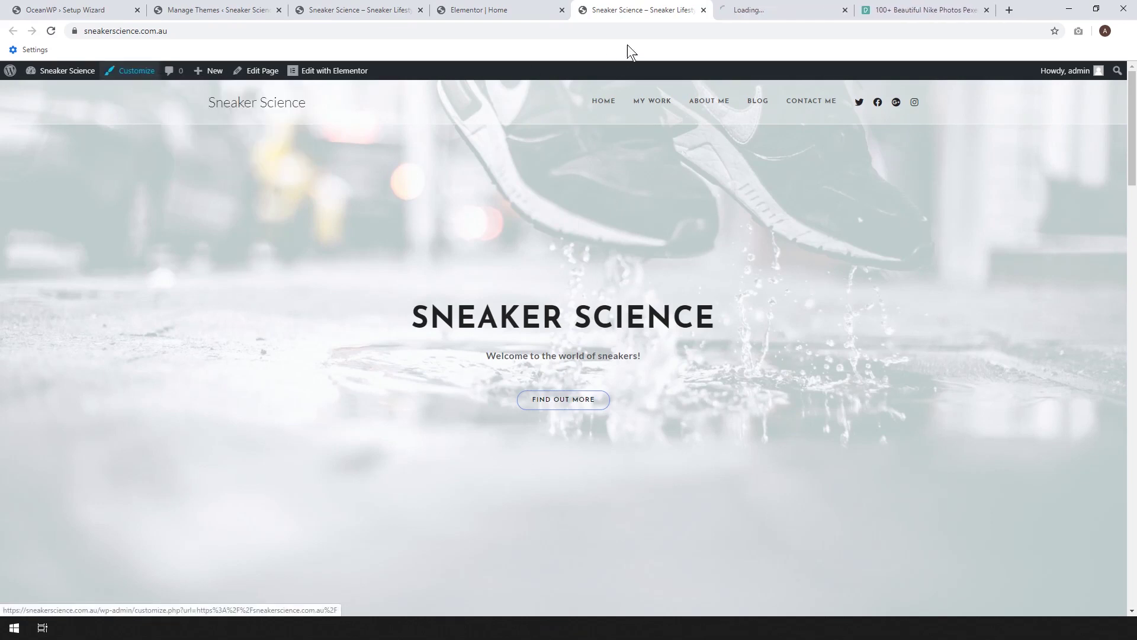
{"action": "left_click", "coordinate": [764, 10]}
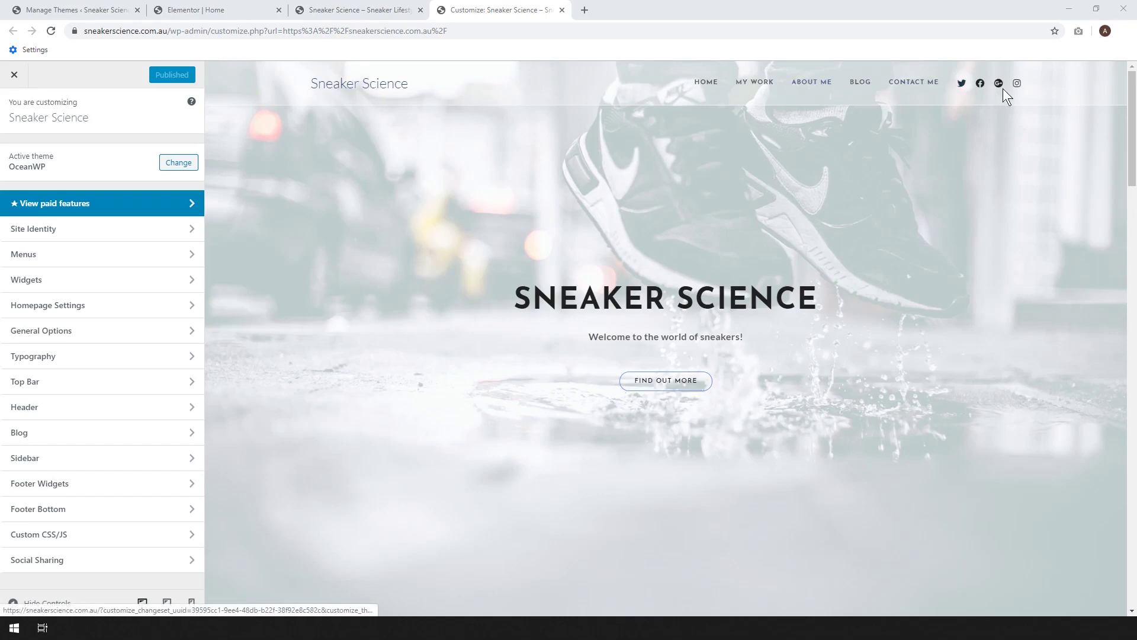
{"action": "mouse_move", "coordinate": [1133, 127]}
{"action": "left_mouse_down"}
{"action": "mouse_move", "coordinate": [1134, 563]}
{"action": "mouse_move", "coordinate": [1124, 109]}
{"action": "left_mouse_up"}
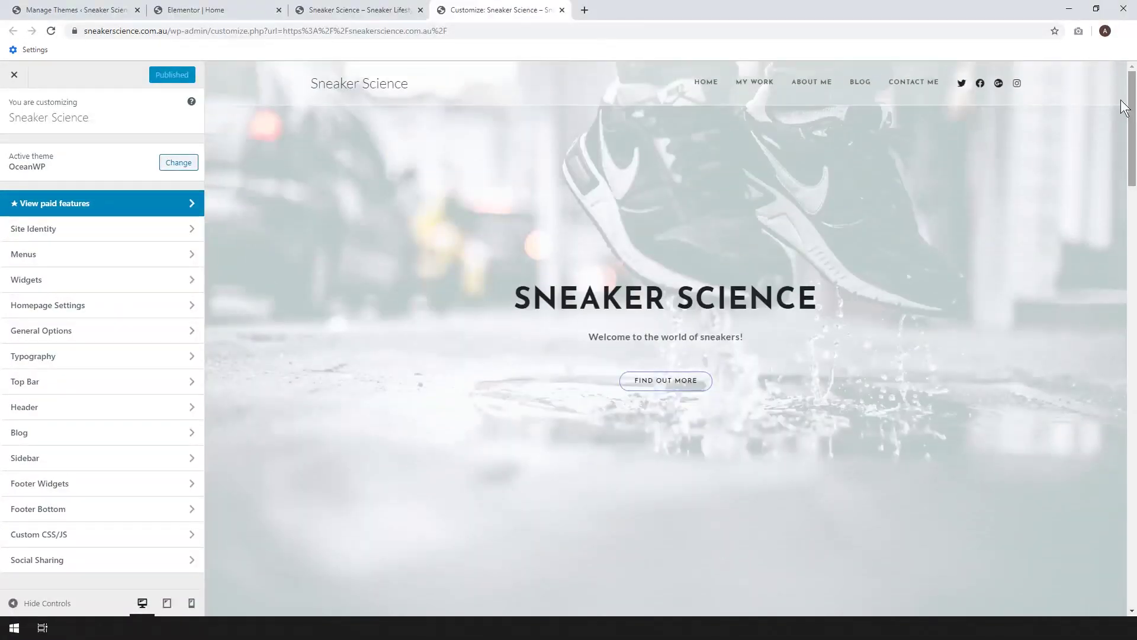
{"action": "left_click", "coordinate": [37, 234]}
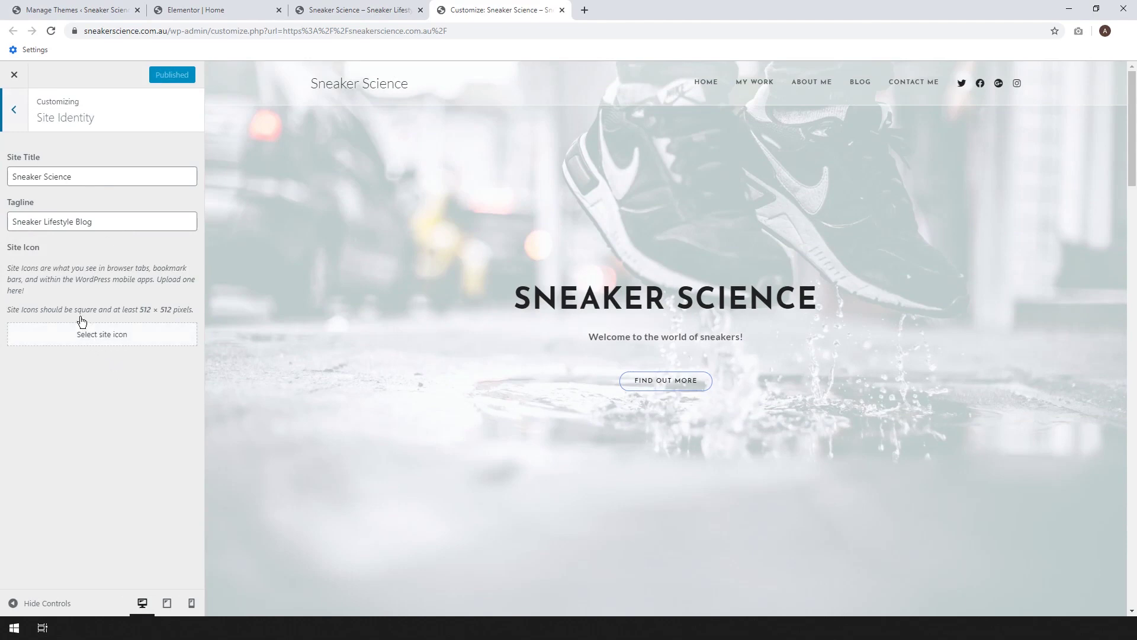
- Delete the My Work item from the Main Menu
{"action": "left_click", "coordinate": [14, 112]}
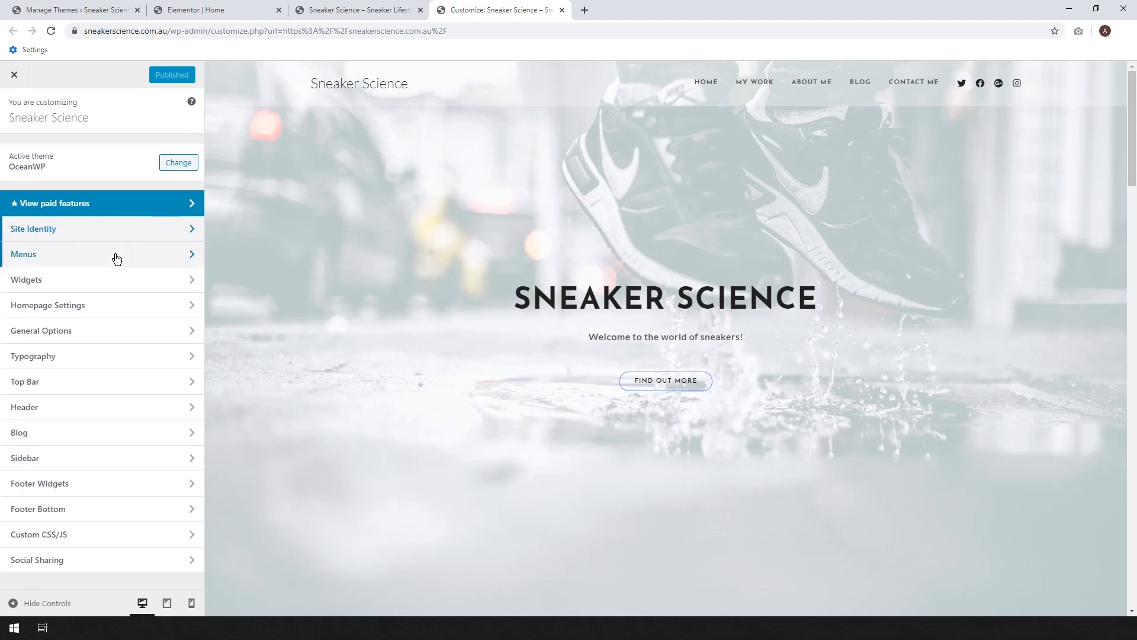
{"action": "left_click", "coordinate": [114, 254]}
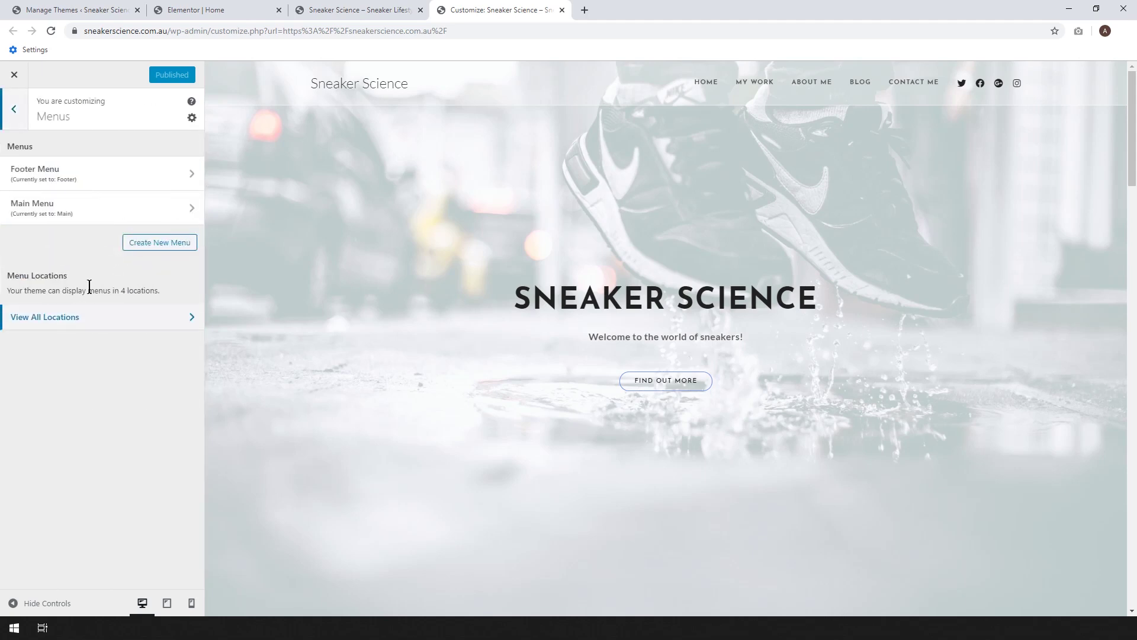
{"action": "left_click", "coordinate": [78, 213]}
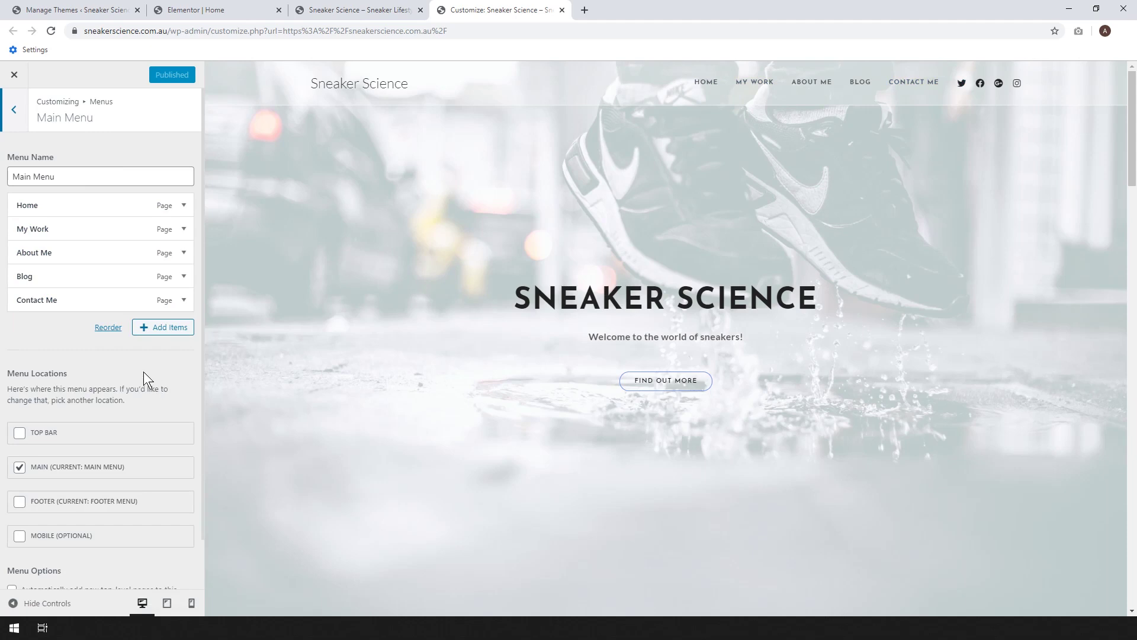
{"action": "left_click", "coordinate": [157, 335]}
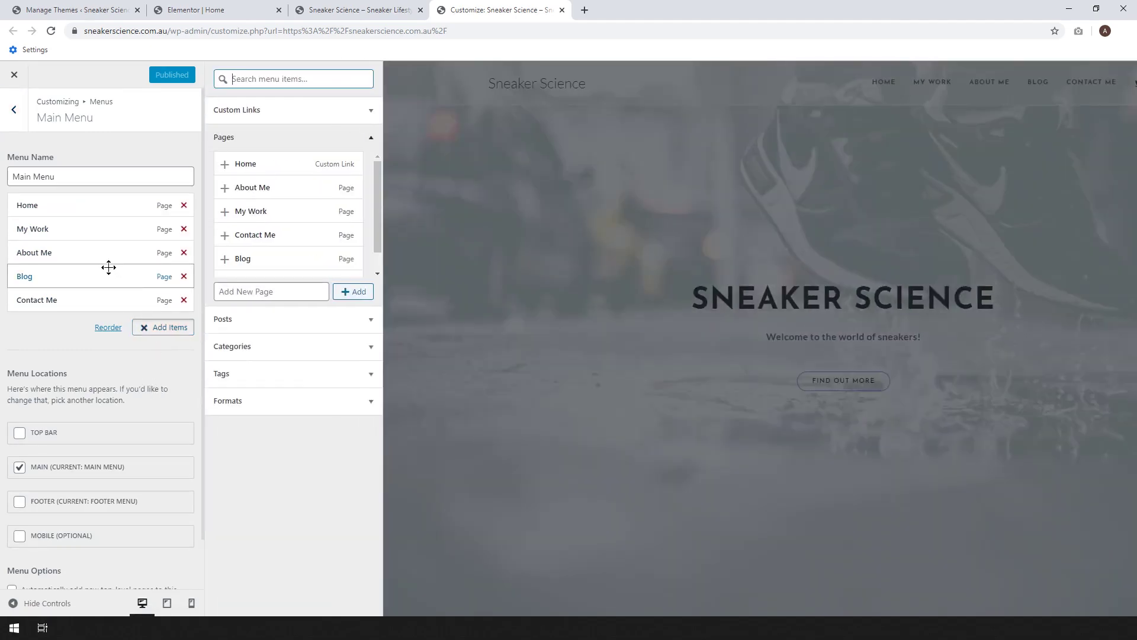
{"action": "left_click", "coordinate": [183, 229]}
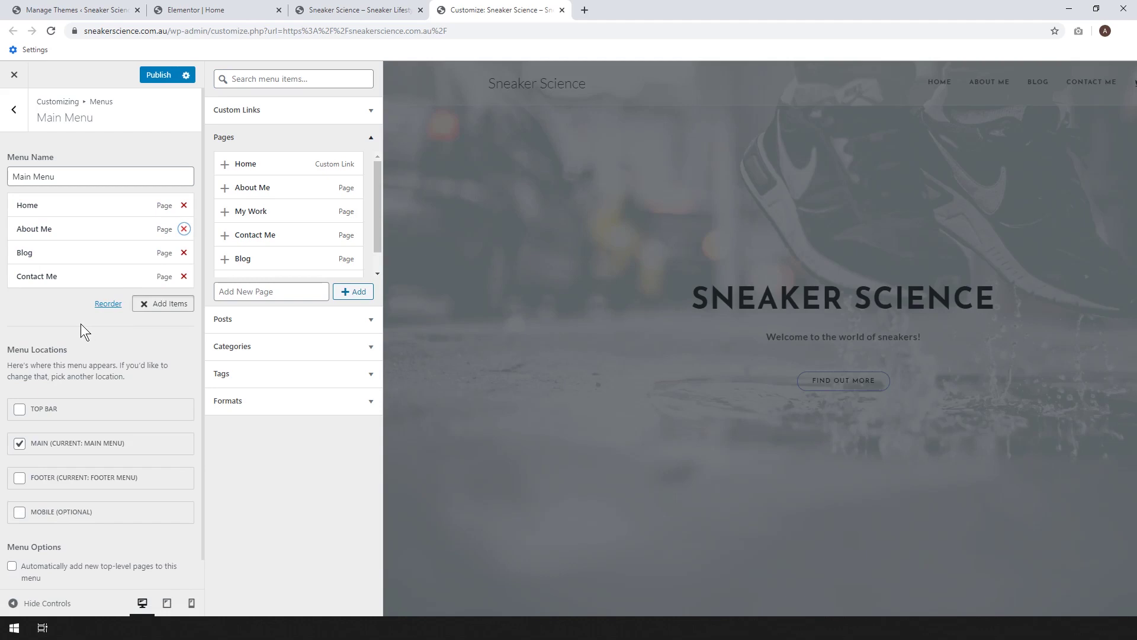
{"action": "left_click", "coordinate": [163, 303]}
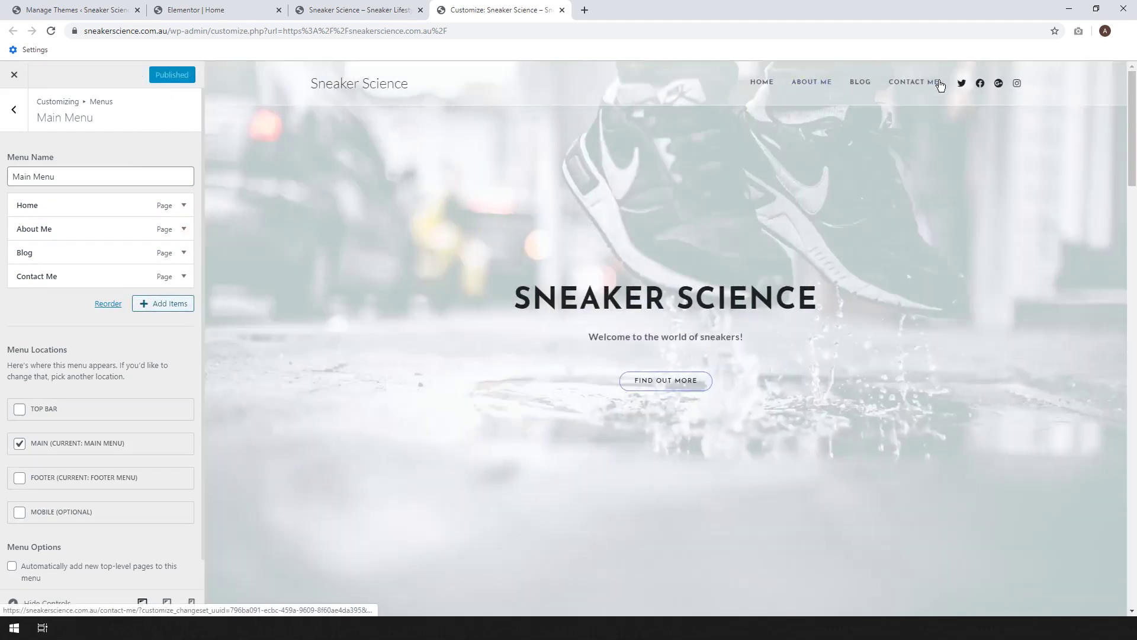
- Assign the Main Menu to the Top Bar location as well
{"action": "left_click", "coordinate": [20, 409]}
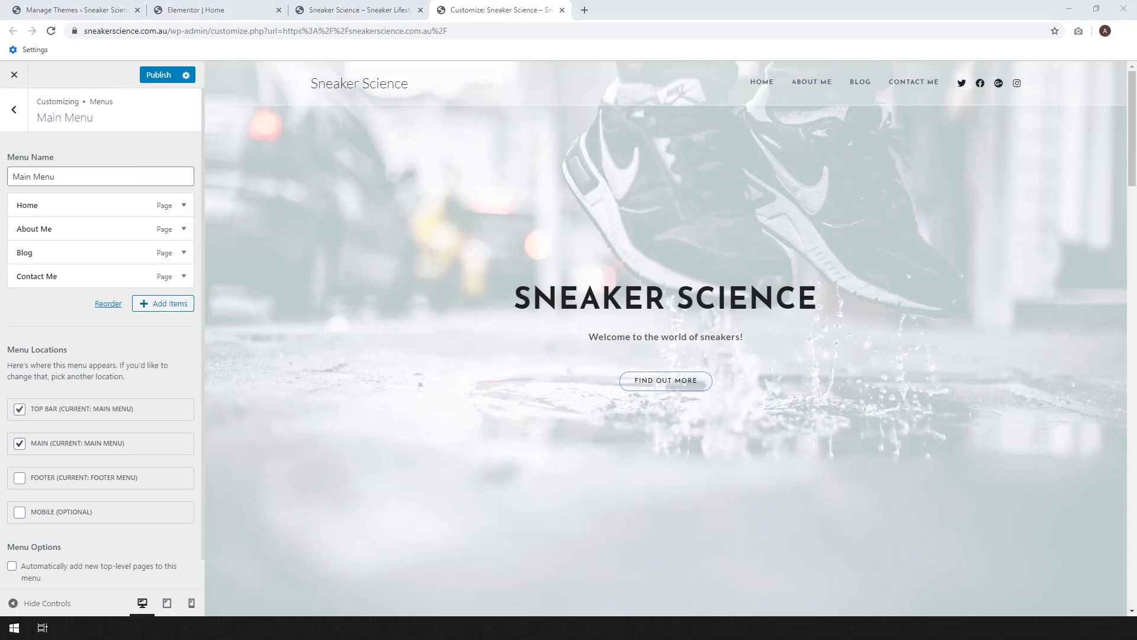
{"action": "left_click", "coordinate": [18, 121]}
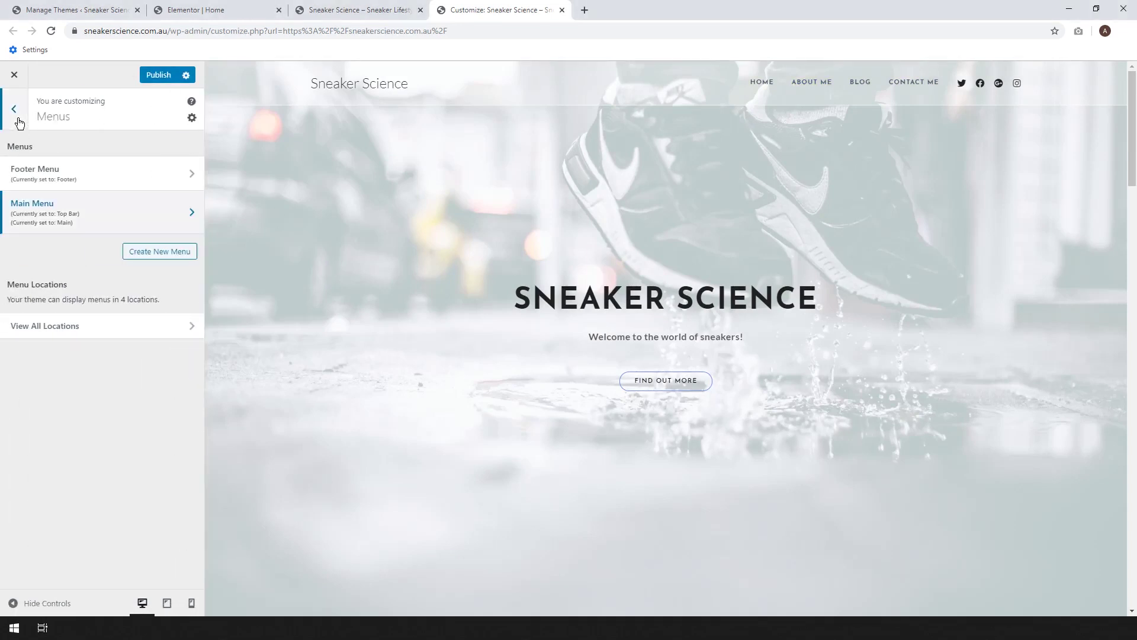
{"action": "left_click", "coordinate": [18, 118]}
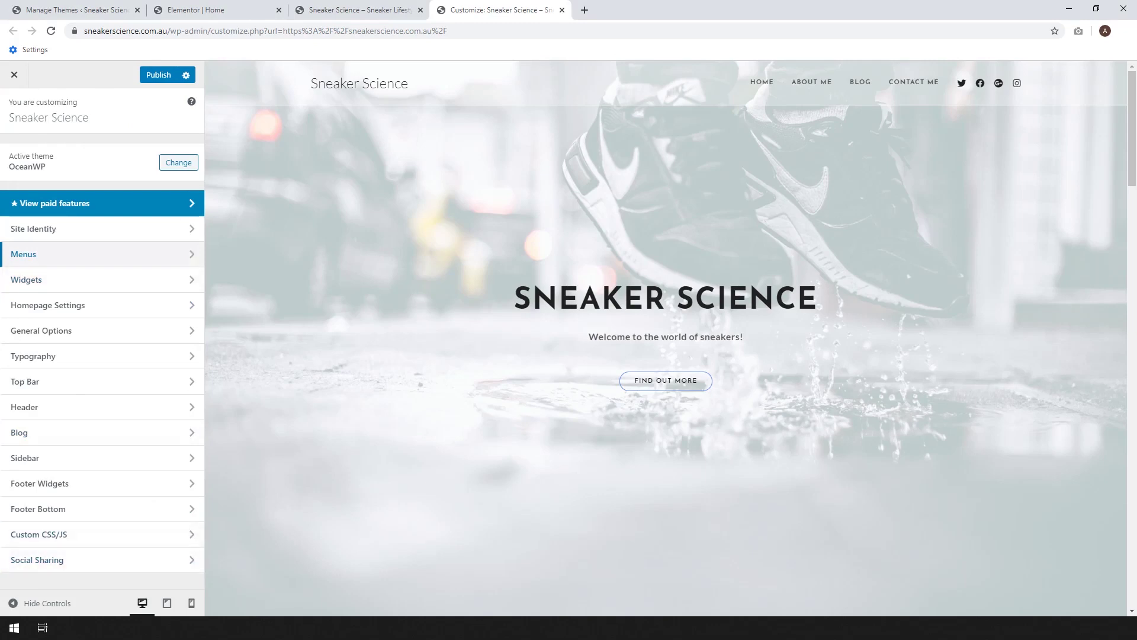
- Clear the Google Plus URL in the Header's Social Menu settings
{"action": "left_click", "coordinate": [64, 407]}
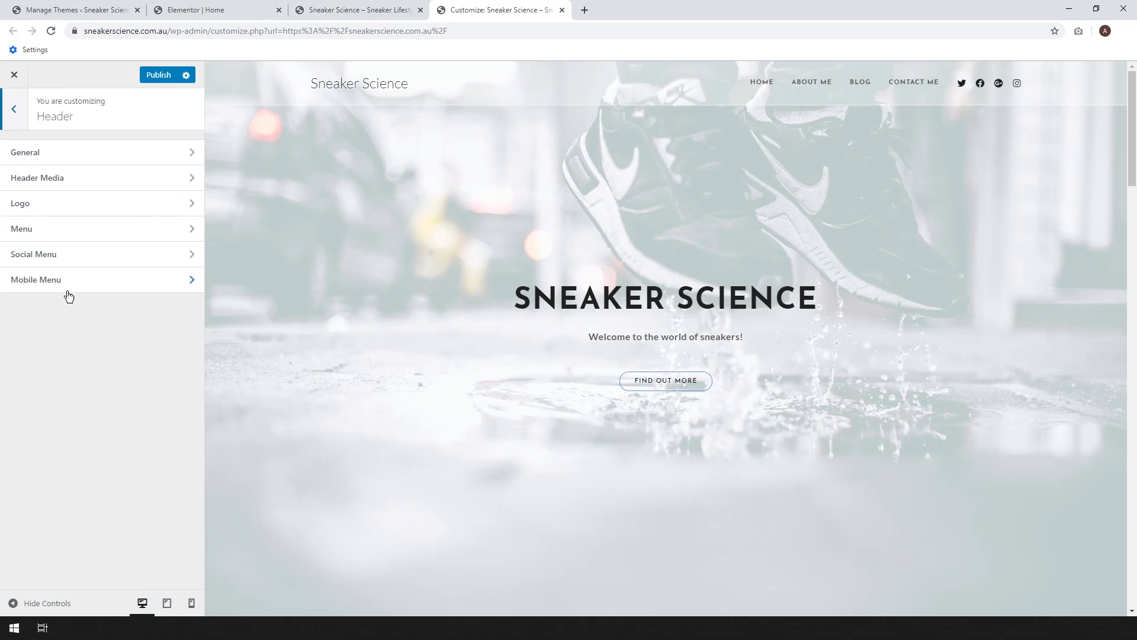
{"action": "left_click", "coordinate": [76, 262]}
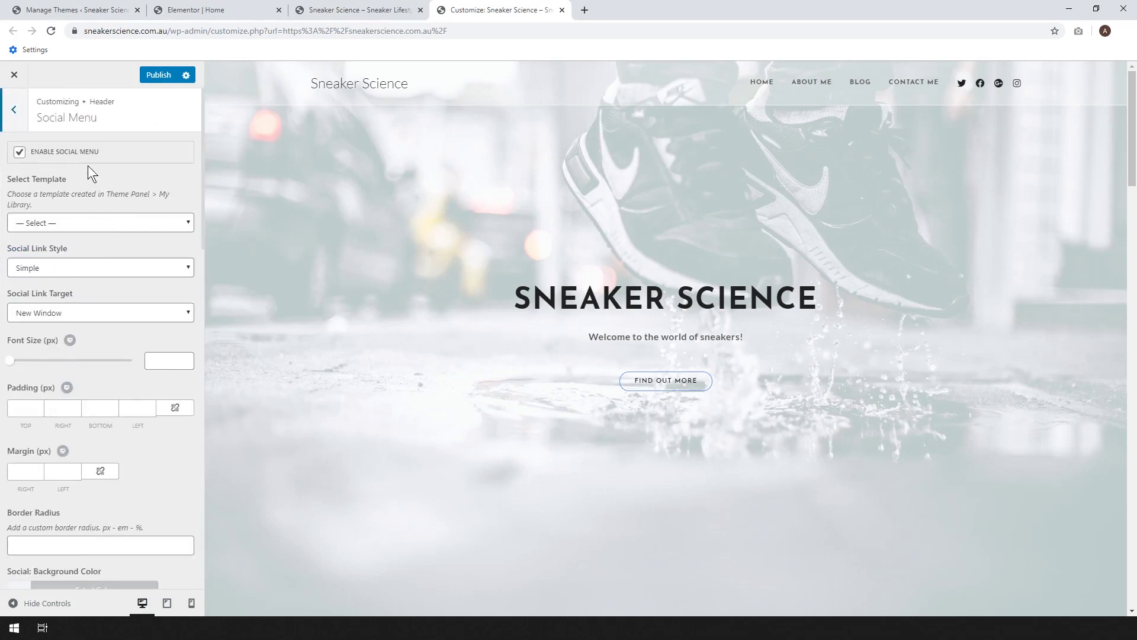
{"action": "scroll", "coordinate": [89, 247], "scroll_direction": "down", "scroll_amount": 5}
{"action": "scroll", "coordinate": [106, 338], "scroll_direction": "down", "scroll_amount": 5}
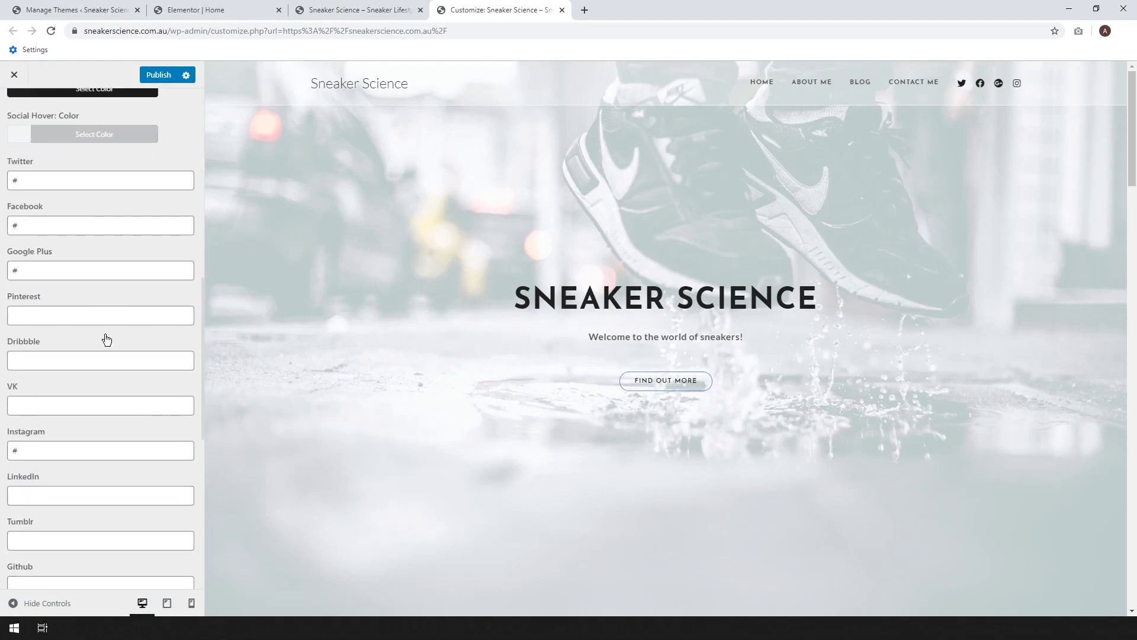
{"action": "scroll", "coordinate": [106, 338], "scroll_direction": "up", "scroll_amount": 2}
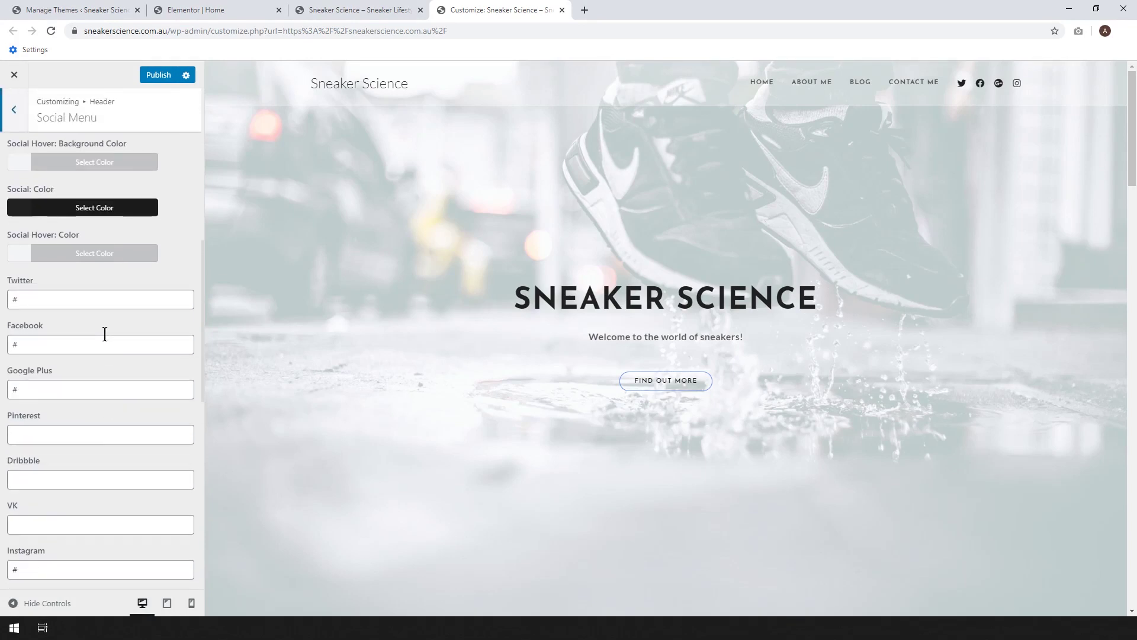
{"action": "left_click", "coordinate": [73, 386]}
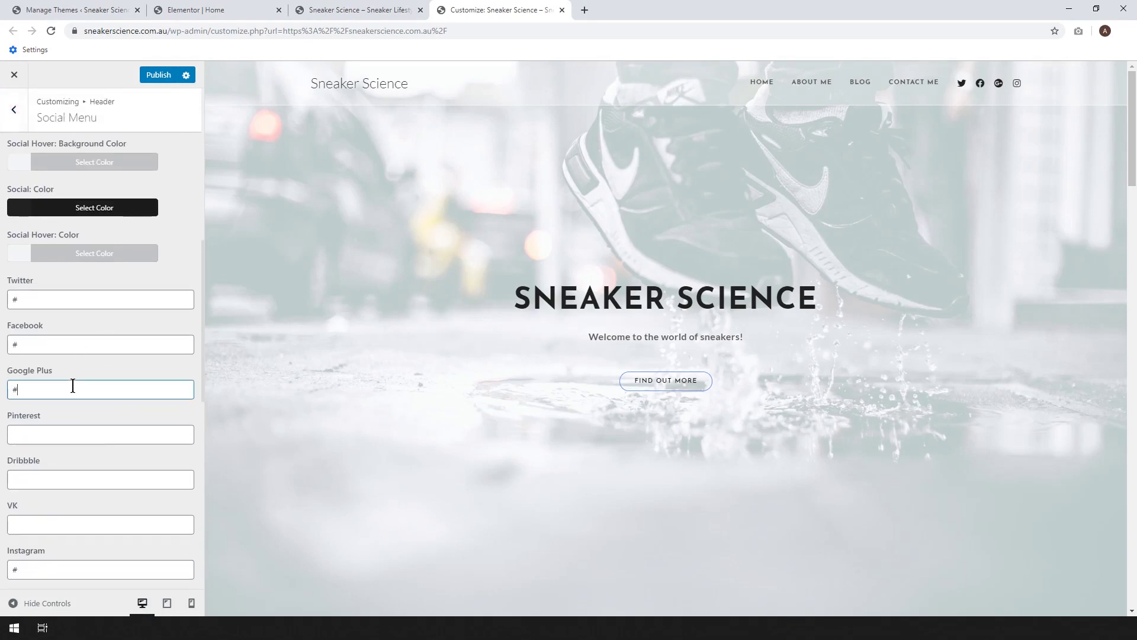
{"action": "key", "text": "BackSpace"}
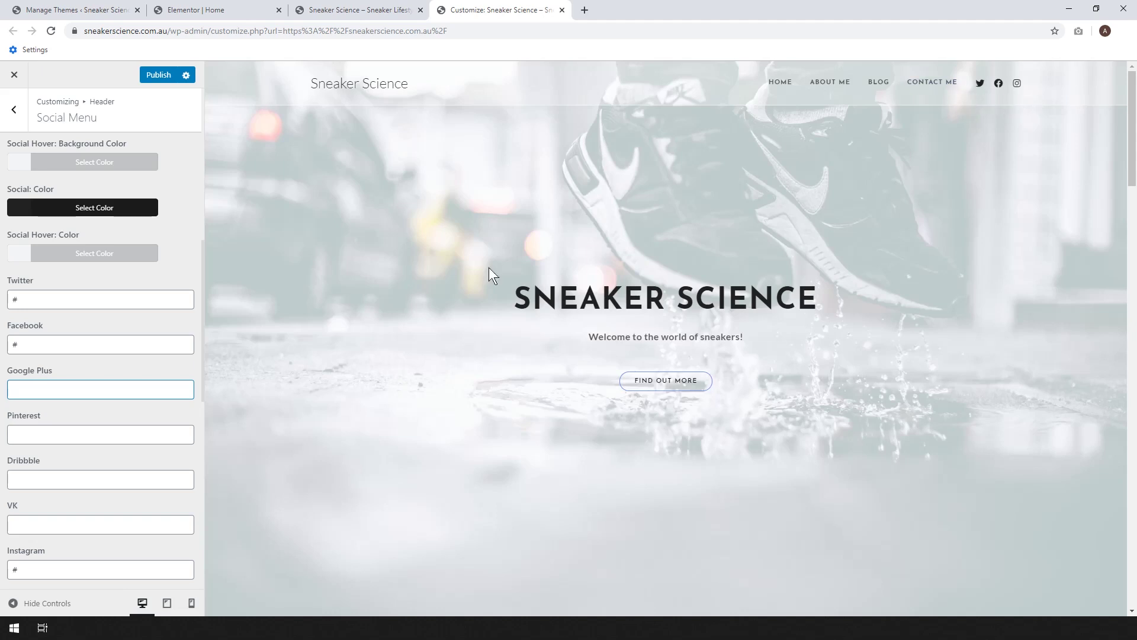
- Clear the Twitter URL too, leaving only Facebook and Instagram icons
{"action": "left_click", "coordinate": [69, 299]}
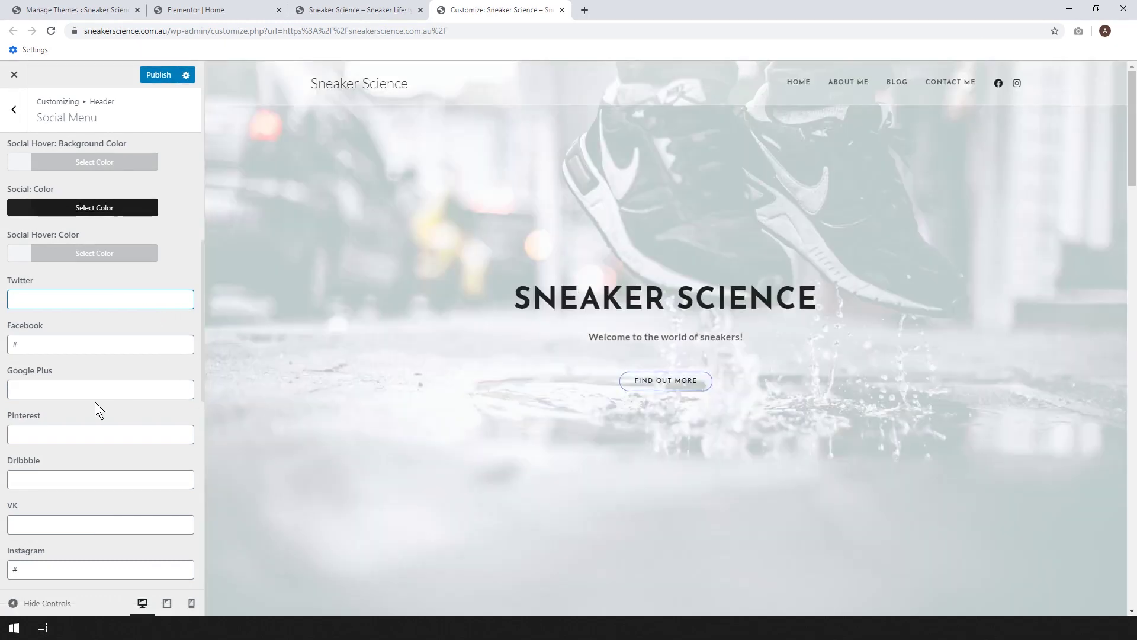
{"action": "scroll", "coordinate": [95, 402], "scroll_direction": "down", "scroll_amount": 7}
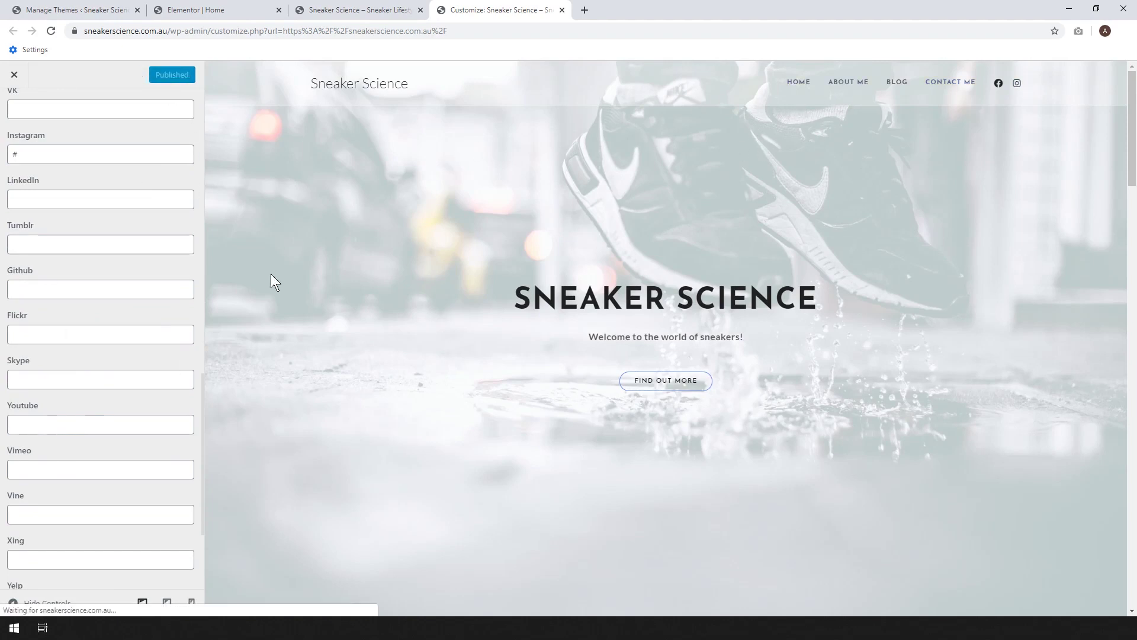
{"action": "scroll", "coordinate": [145, 355], "scroll_direction": "up", "scroll_amount": 10}
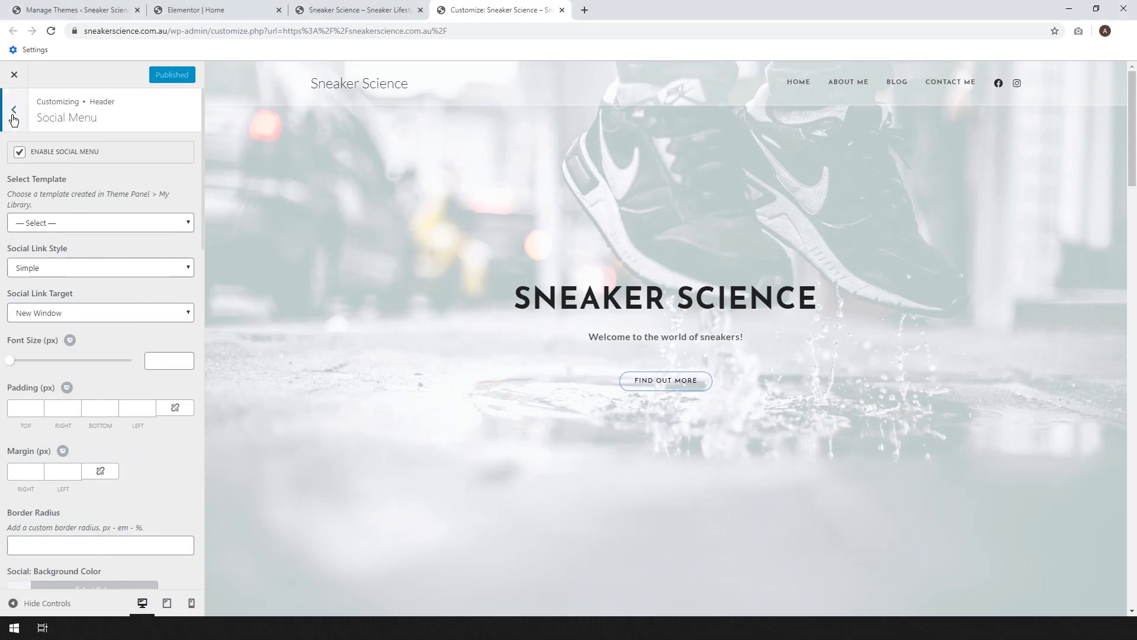
{"action": "left_click", "coordinate": [13, 116]}
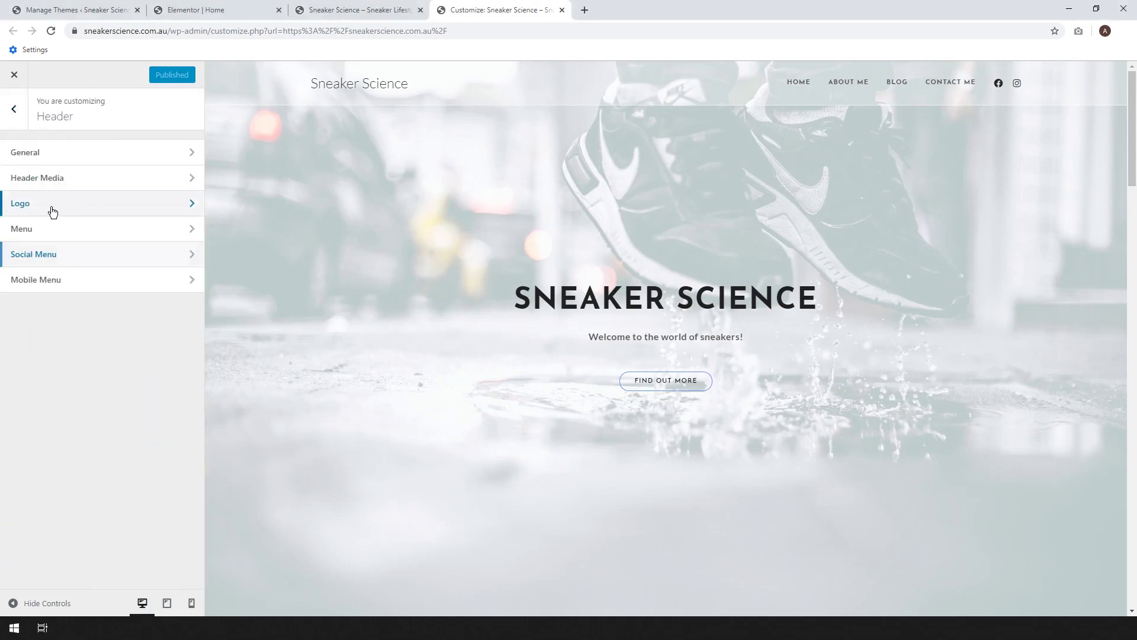
{"action": "left_click", "coordinate": [51, 208]}
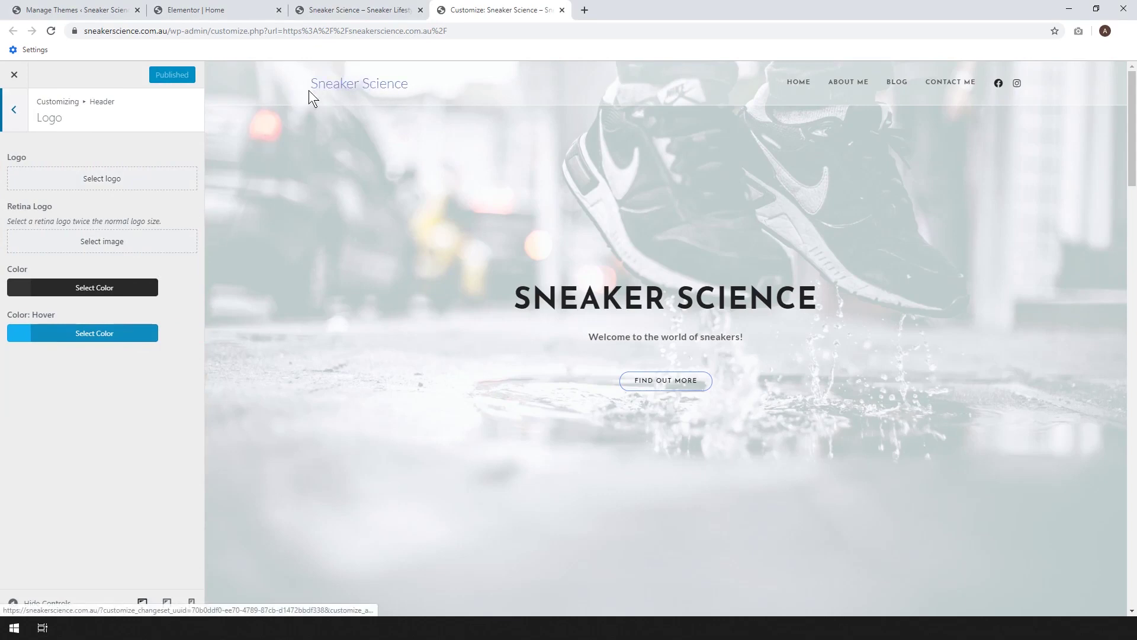
{"action": "left_click", "coordinate": [14, 111]}
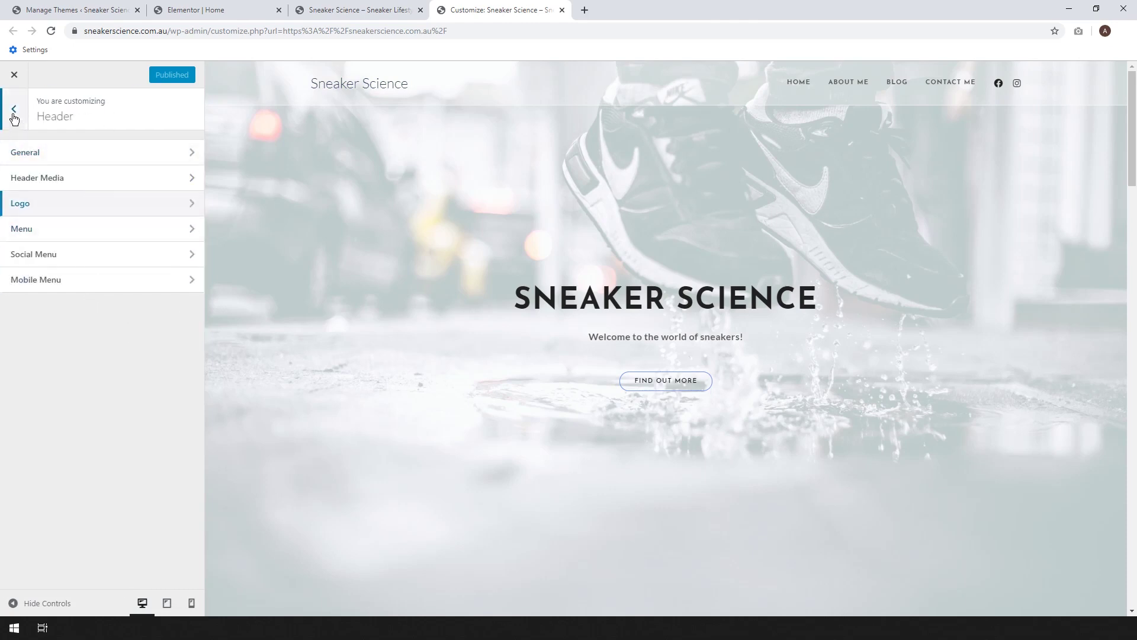
{"action": "left_click", "coordinate": [13, 109]}
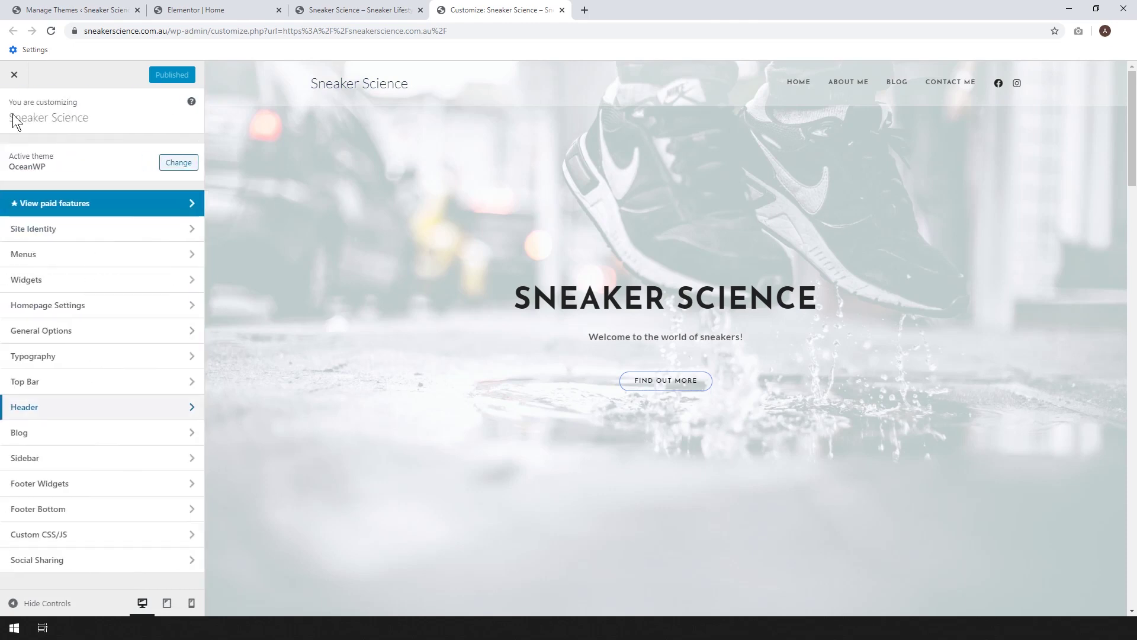
- Replace the theme credit in the Footer Bottom copyright with 'Sneaker Science' and publish
{"action": "left_click", "coordinate": [94, 509]}
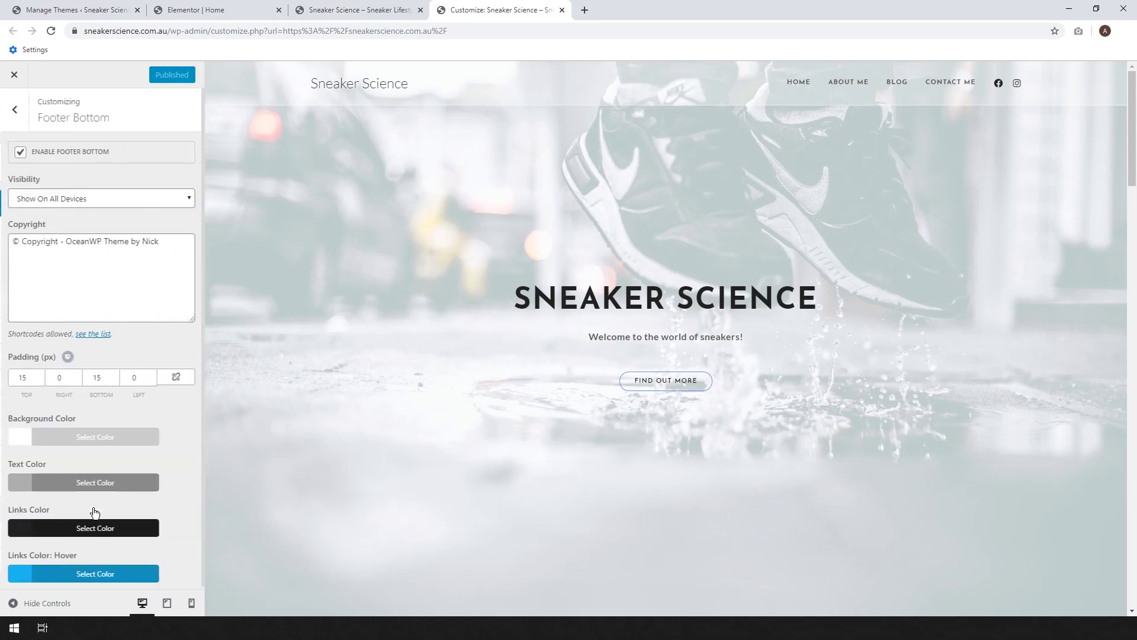
{"action": "scroll", "coordinate": [1135, 292], "scroll_direction": "down", "scroll_amount": 15}
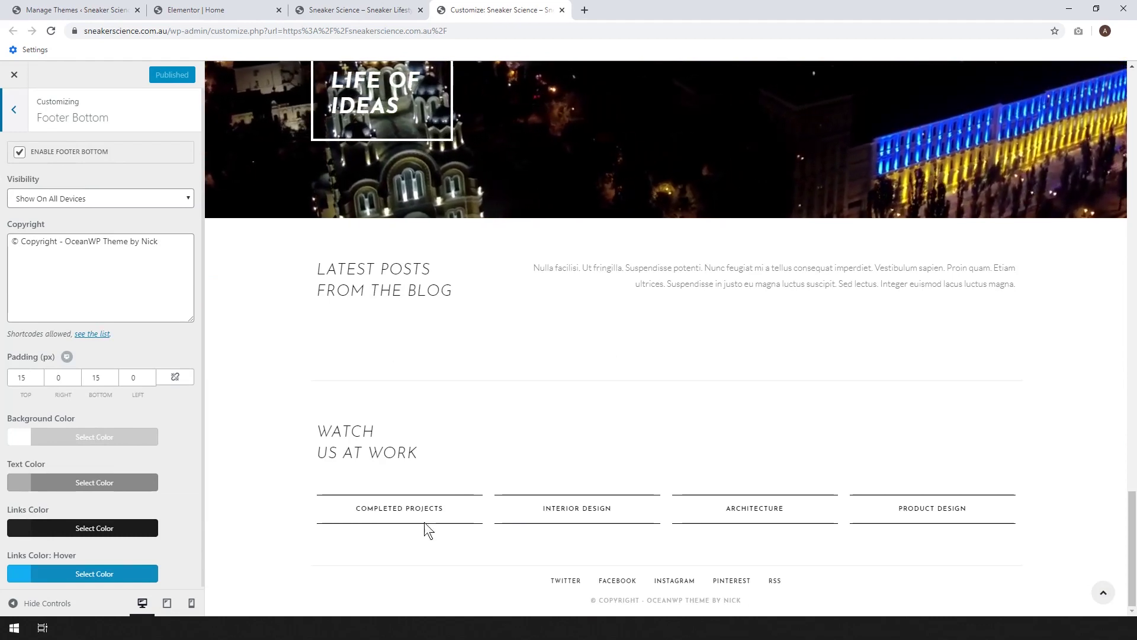
{"action": "left_click_drag", "start_coordinate": [169, 245], "coordinate": [89, 239]}
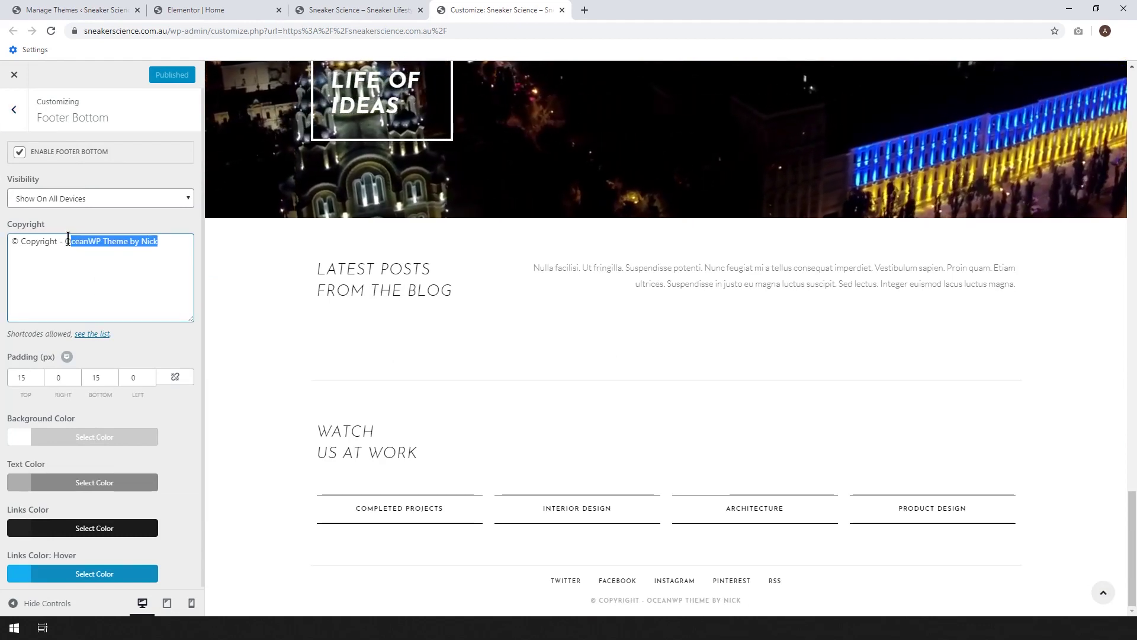
{"action": "type", "text": "Sneak"}
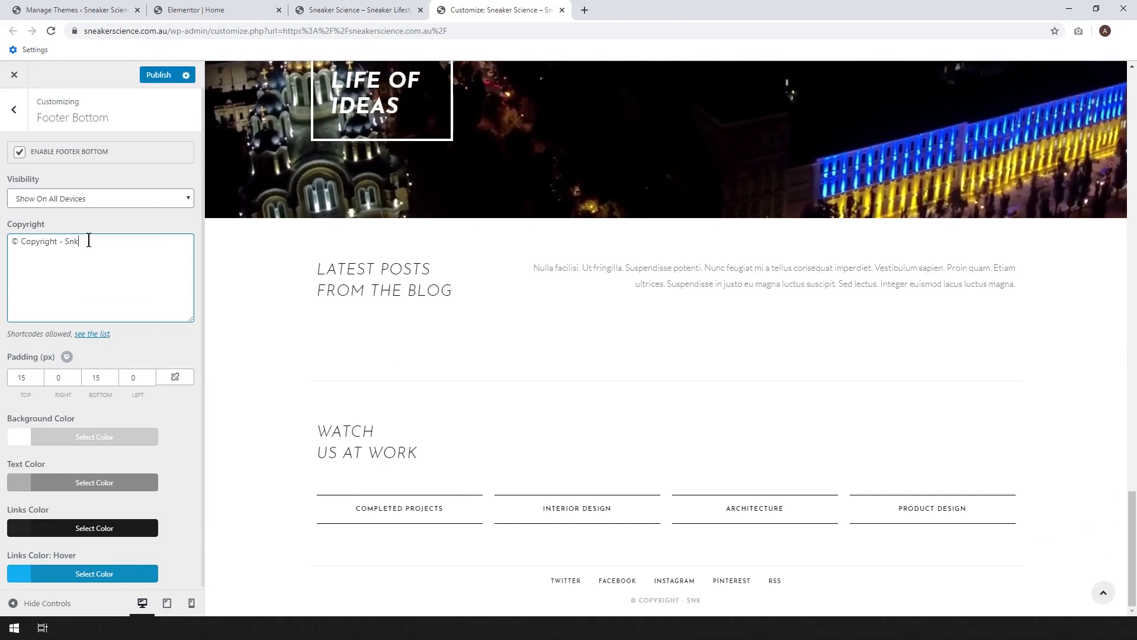
{"action": "type", "text": "er Science"}
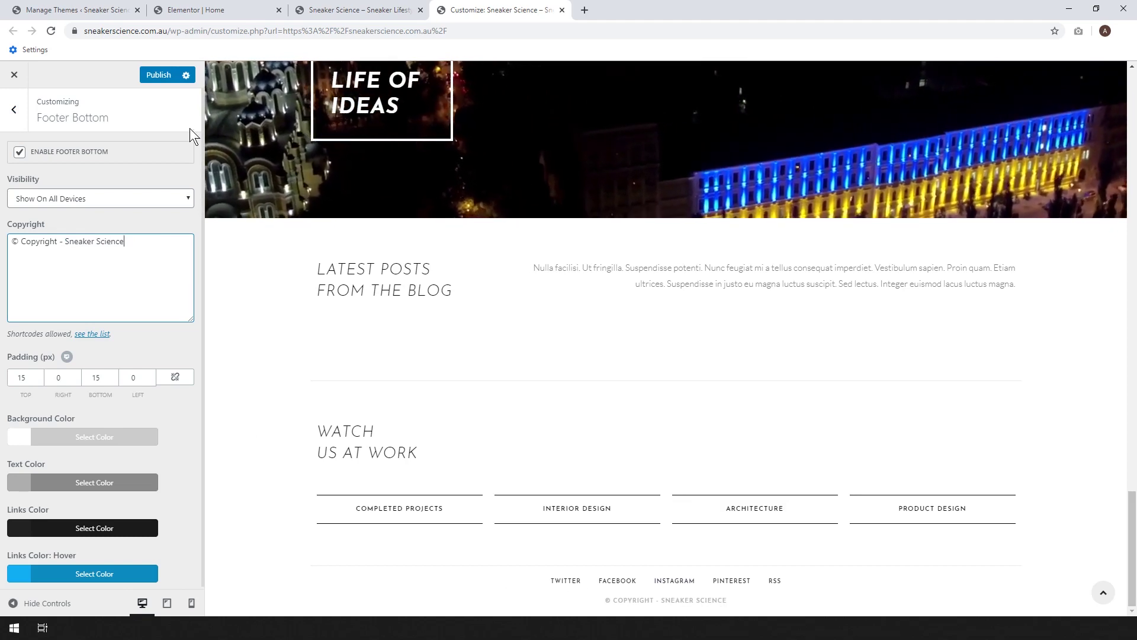
{"action": "left_click", "coordinate": [155, 80]}
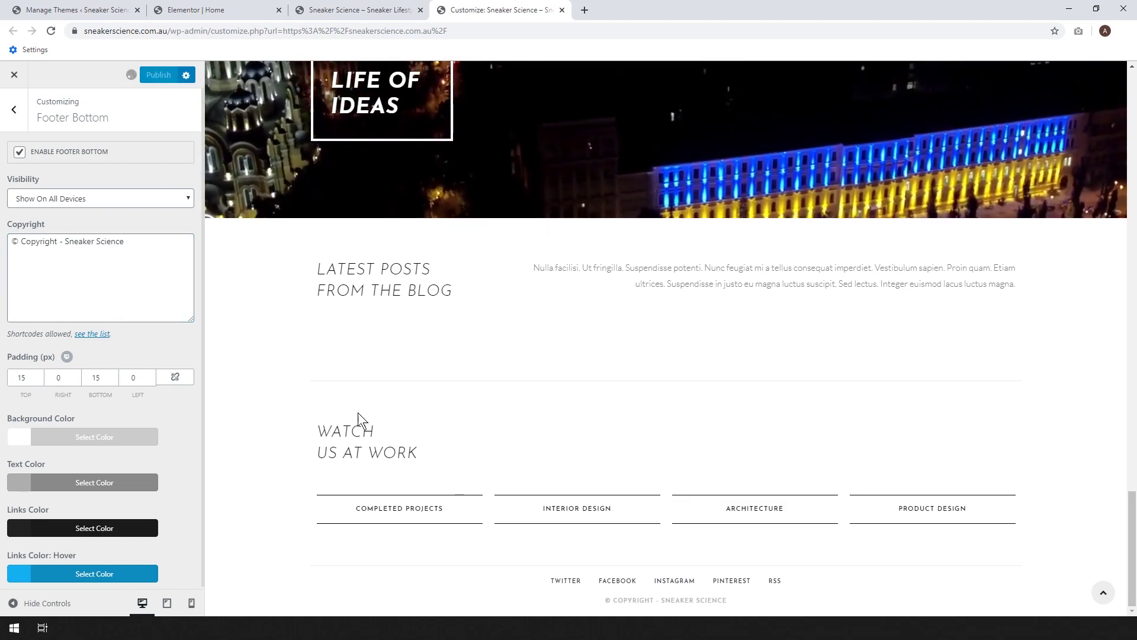
- Toggle Enable Footer Bottom off and back on
{"action": "left_click", "coordinate": [19, 152]}
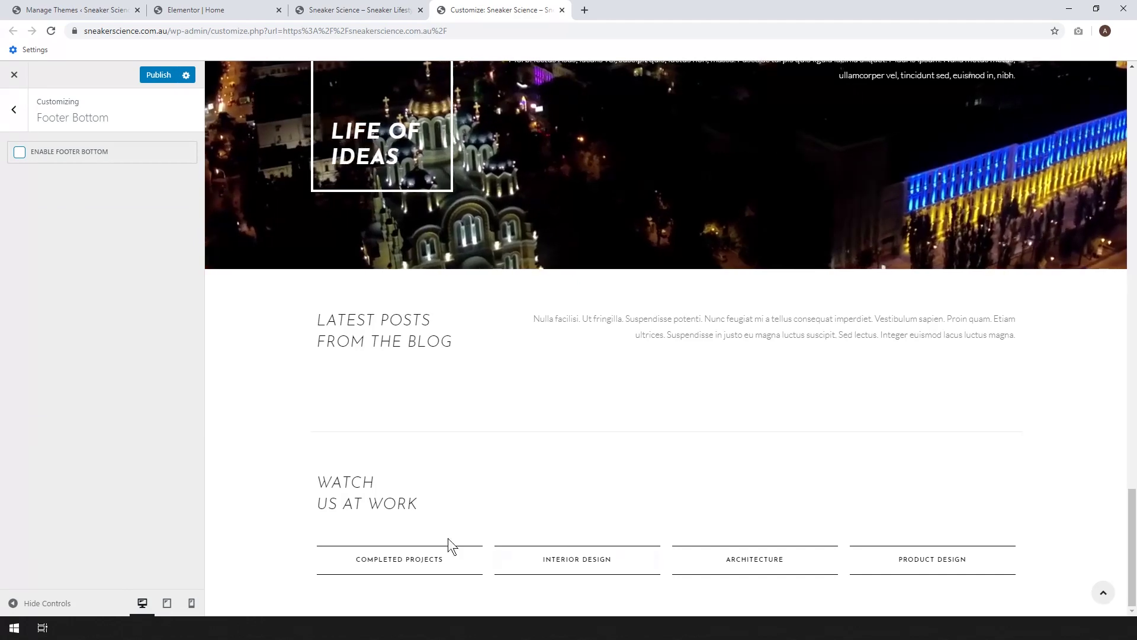
{"action": "left_click", "coordinate": [23, 157]}
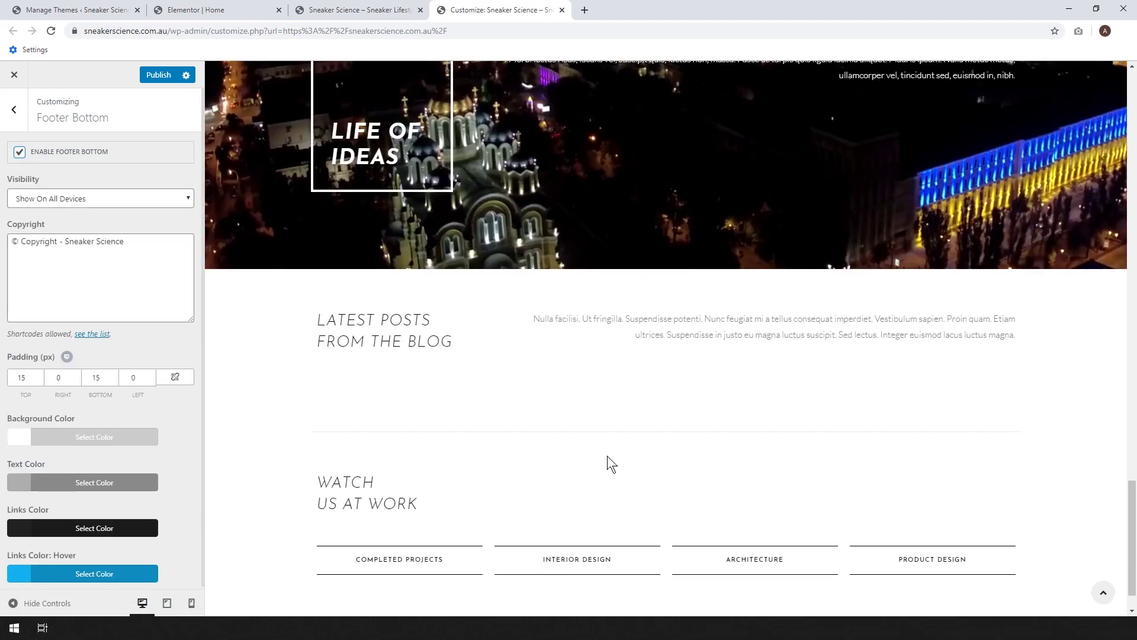
{"action": "scroll", "coordinate": [606, 456], "scroll_direction": "down", "scroll_amount": 1}
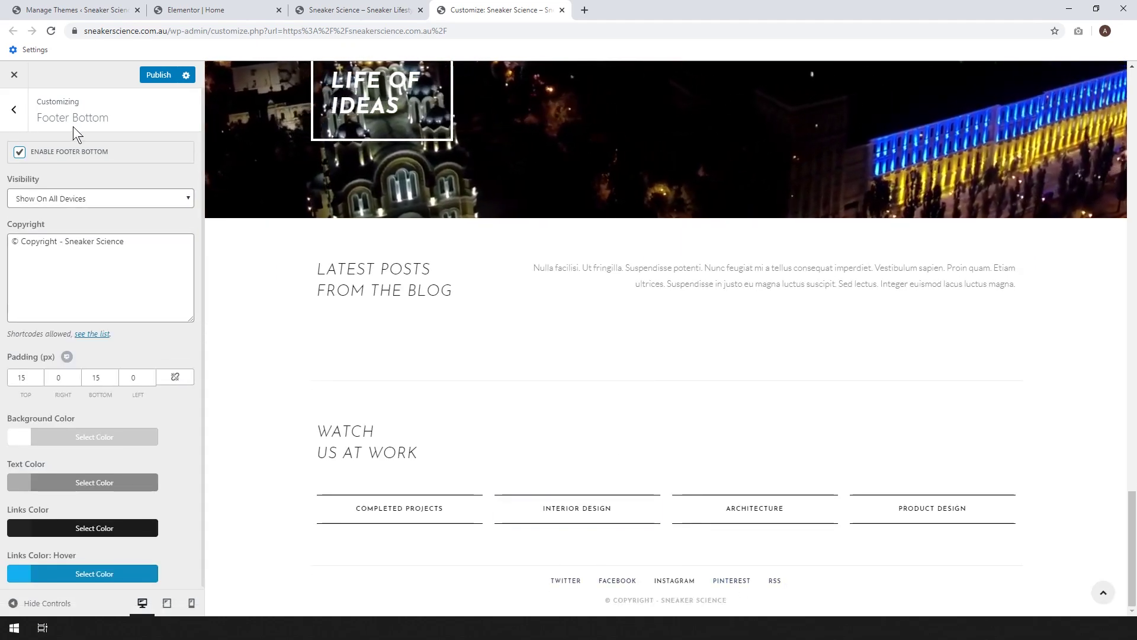
{"action": "left_click", "coordinate": [15, 112]}
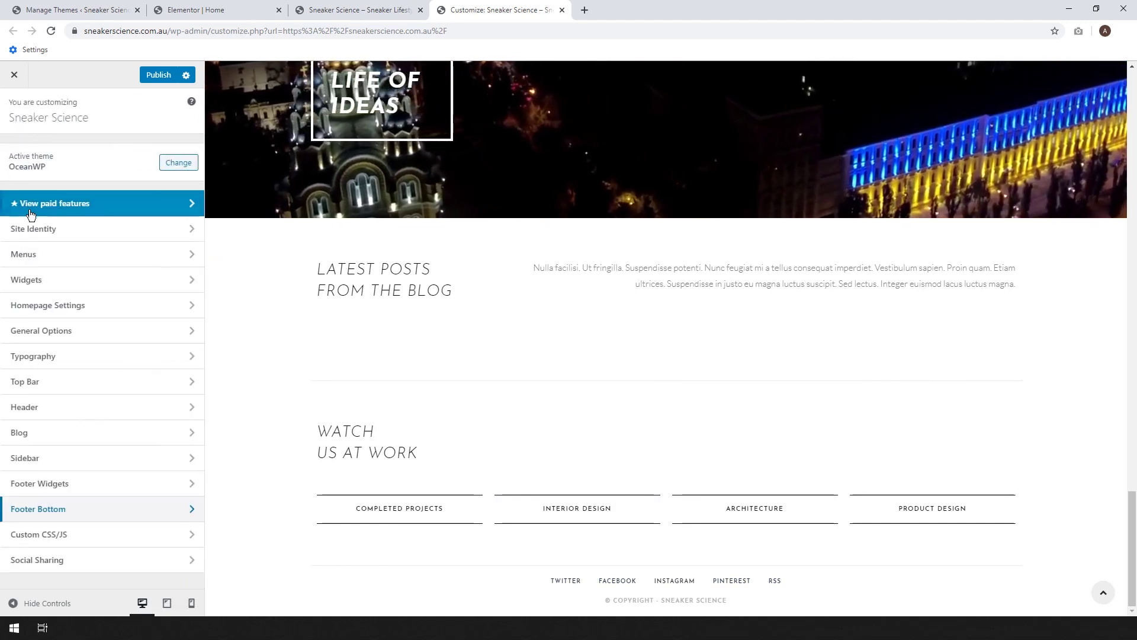
- Uncheck the Footer display location for the Footer Menu and publish
{"action": "left_click", "coordinate": [31, 253]}
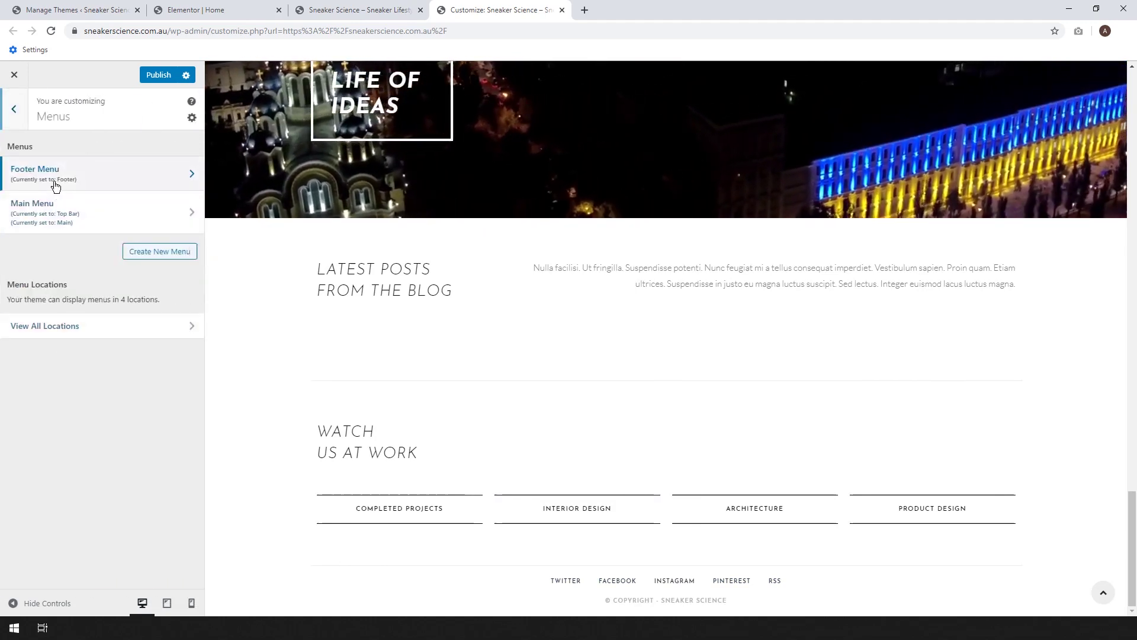
{"action": "left_click", "coordinate": [53, 180]}
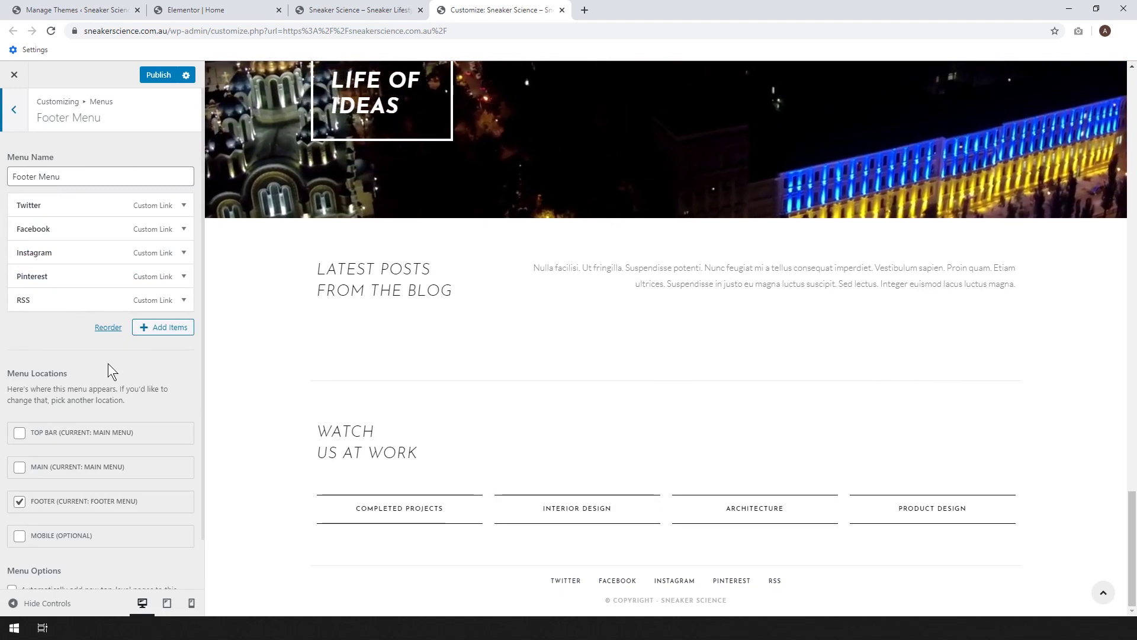
{"action": "left_click", "coordinate": [21, 502]}
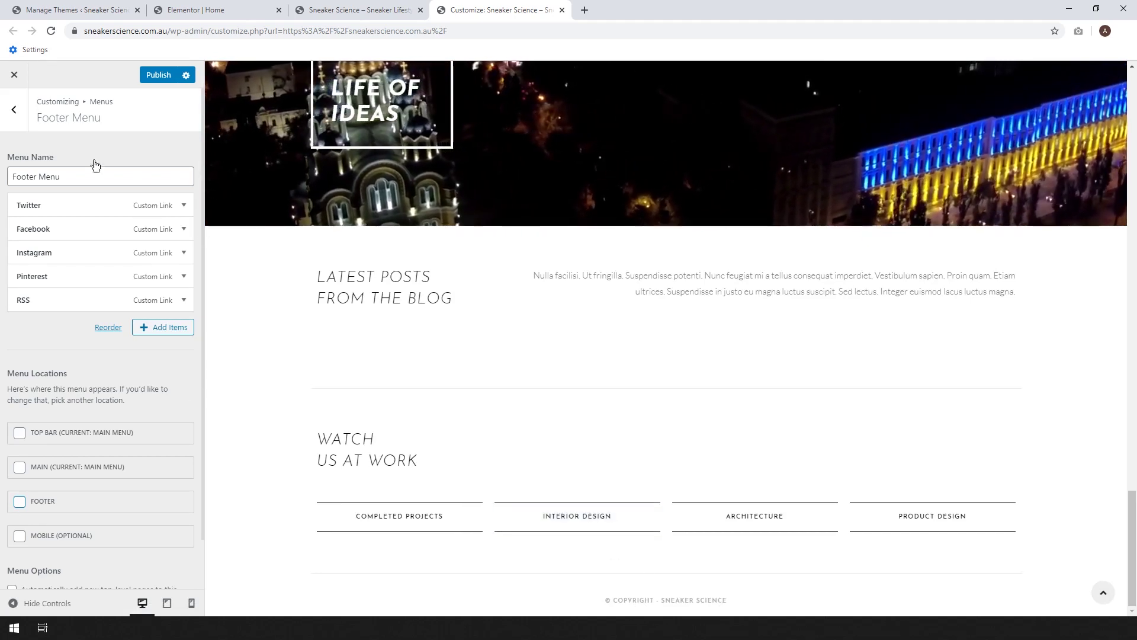
{"action": "left_click", "coordinate": [146, 330]}
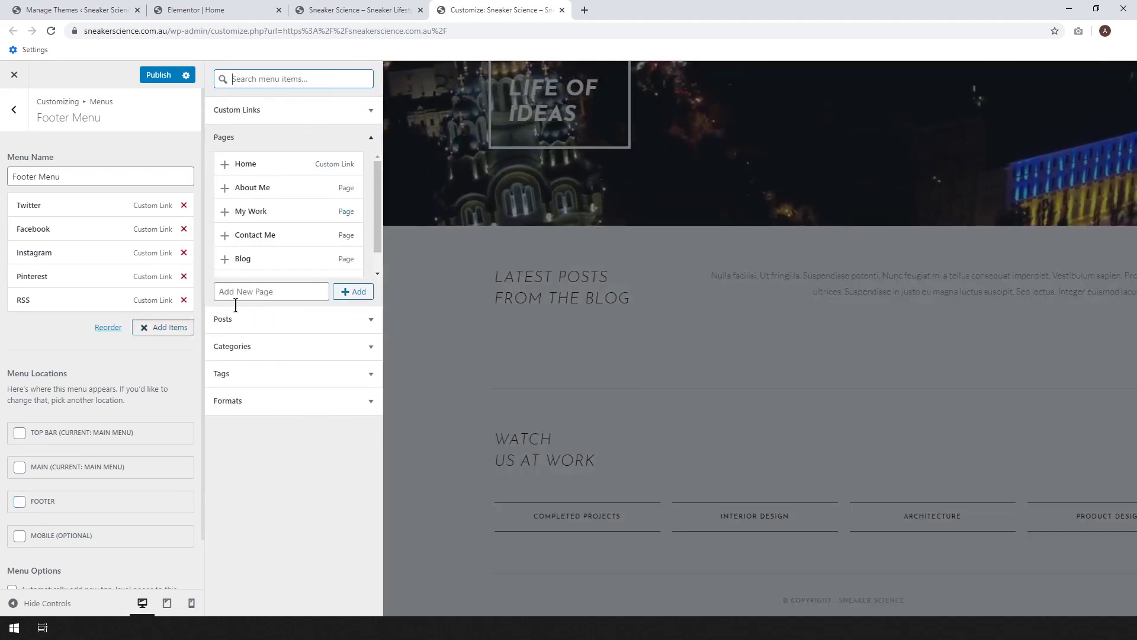
{"action": "left_click", "coordinate": [144, 329]}
{"action": "left_click", "coordinate": [159, 75]}
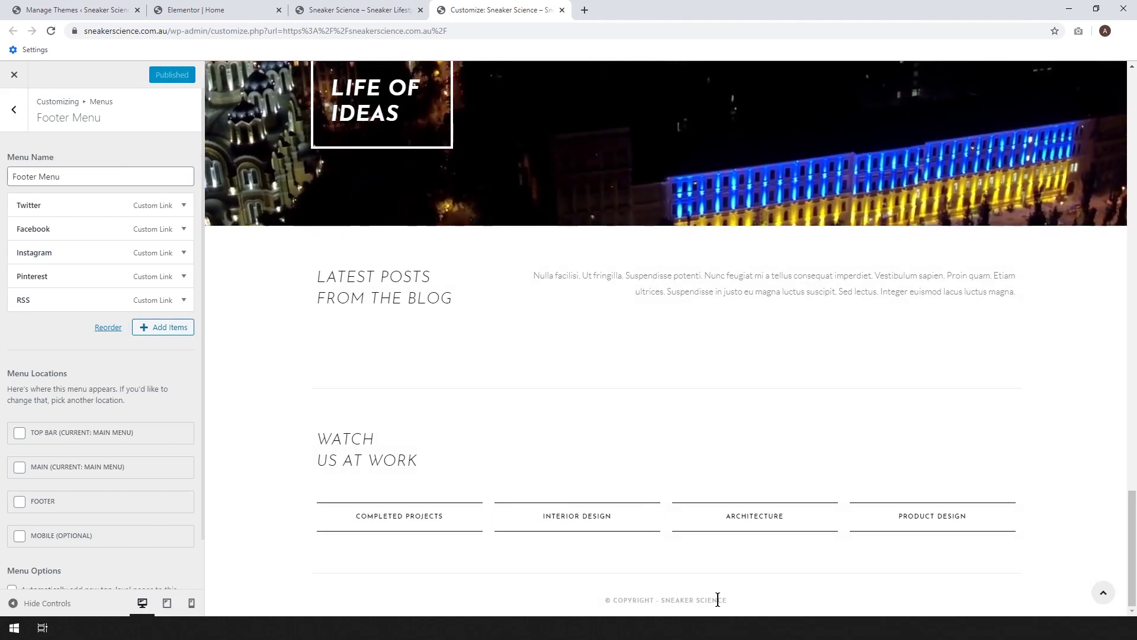
{"action": "scroll", "coordinate": [33, 513], "scroll_direction": "down", "scroll_amount": 1}
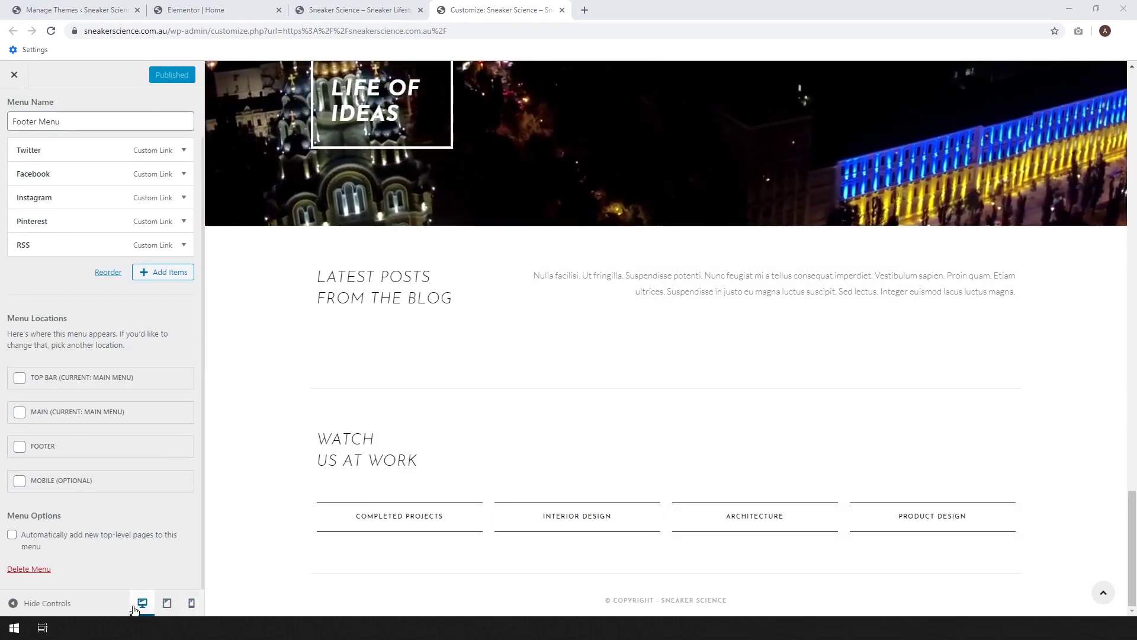
- Switch to mobile preview and open the MENU to show Home, About Me, Blog, Contact Me
{"action": "left_click", "coordinate": [190, 605]}
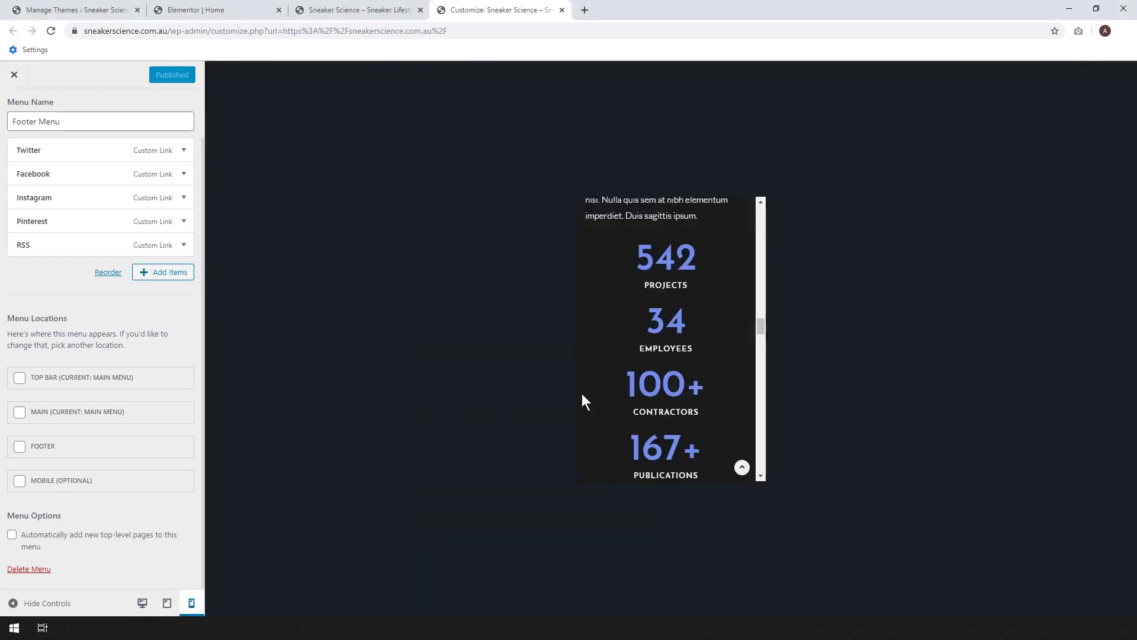
{"action": "left_click_drag", "start_coordinate": [764, 322], "coordinate": [767, 200]}
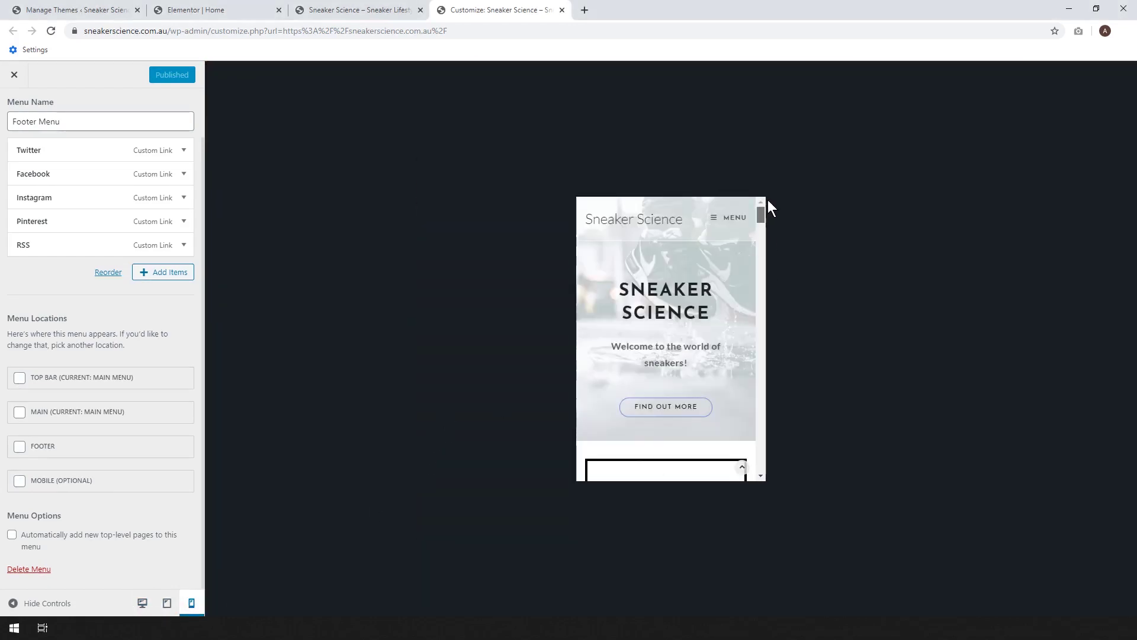
{"action": "left_click", "coordinate": [718, 222]}
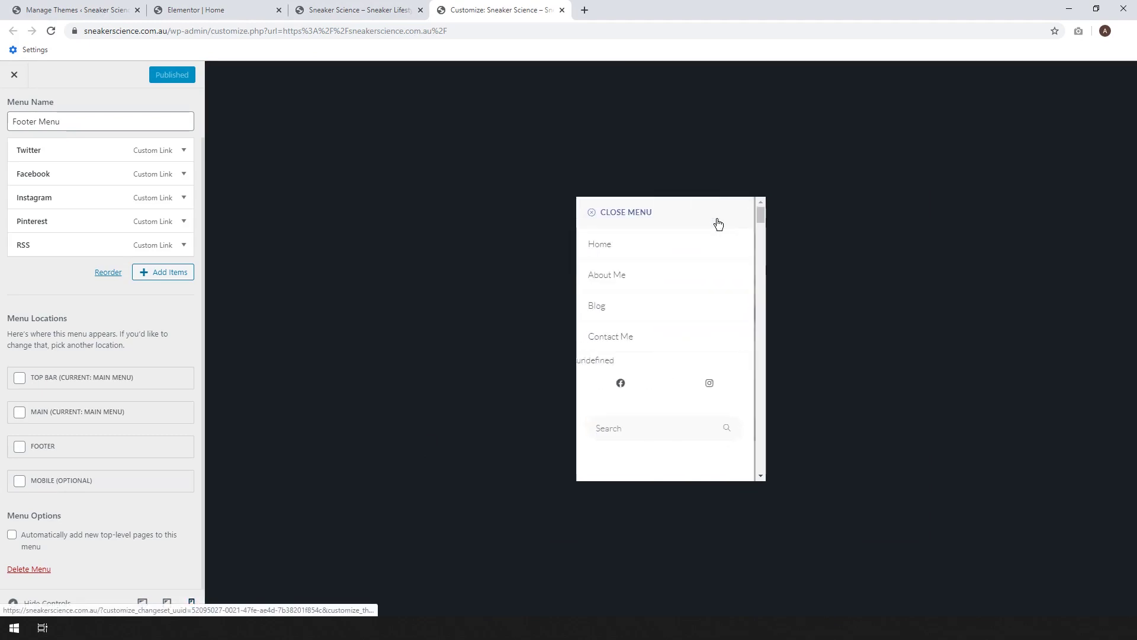
{"action": "left_click", "coordinate": [618, 387]}
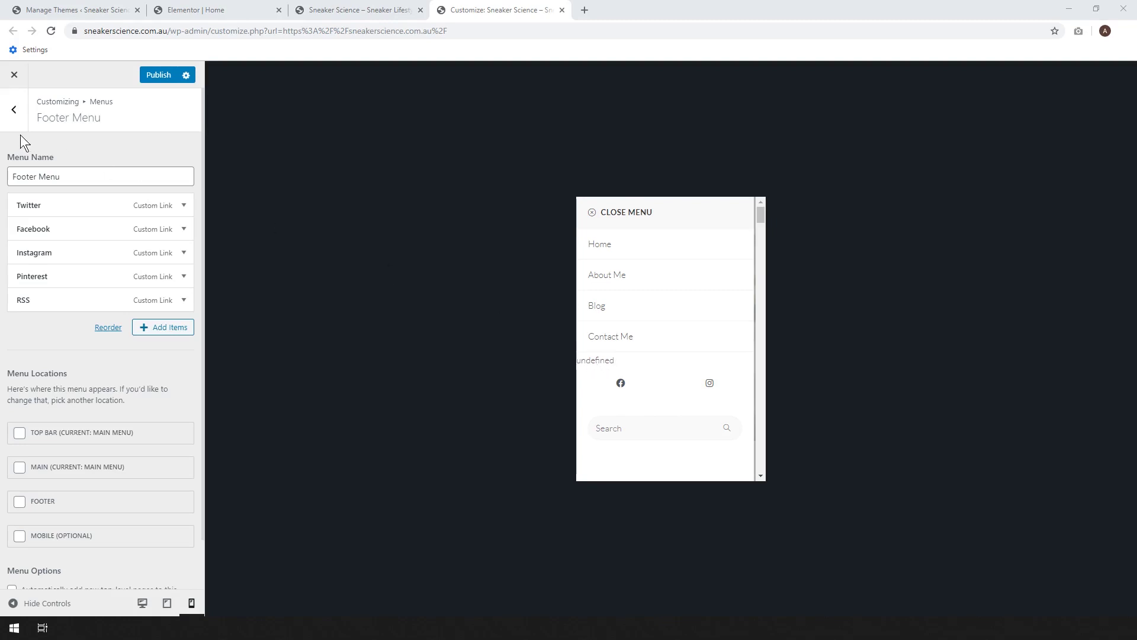
- Check the Main Menu in the mobile and desktop previews, then exit the Customizer
{"action": "left_click", "coordinate": [14, 108]}
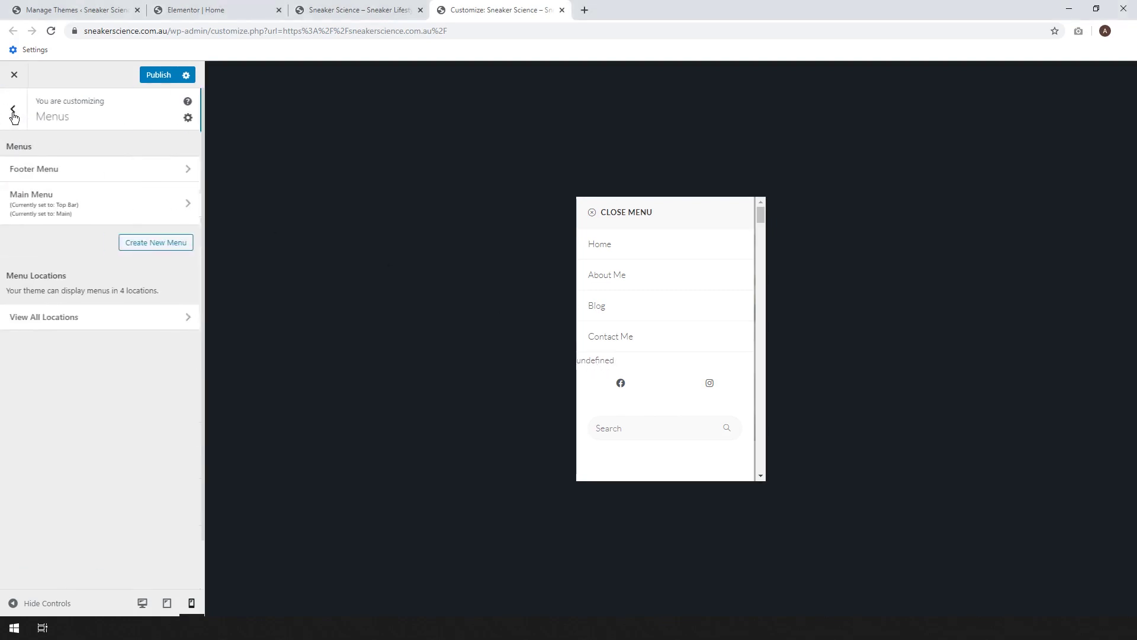
{"action": "left_click", "coordinate": [36, 195]}
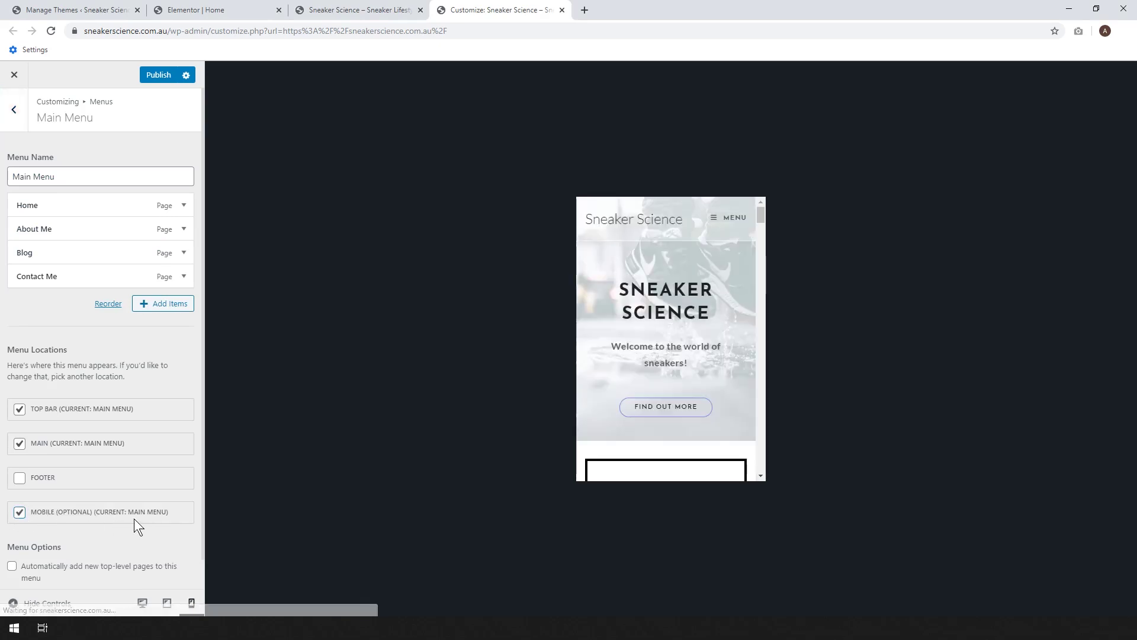
{"action": "left_click", "coordinate": [718, 223]}
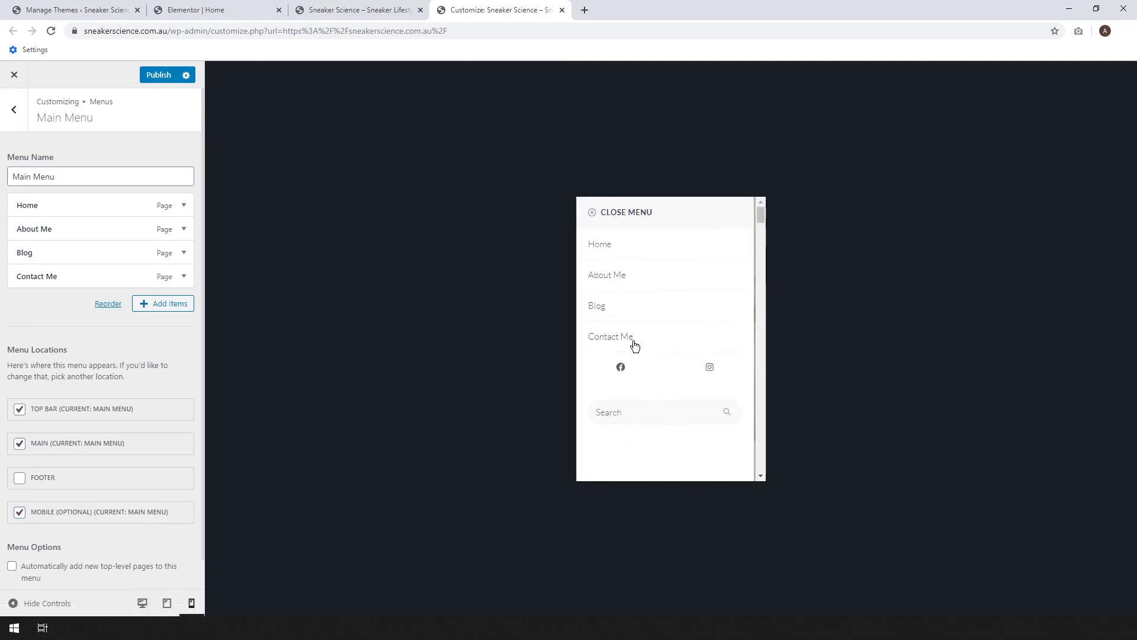
{"action": "left_click", "coordinate": [146, 605]}
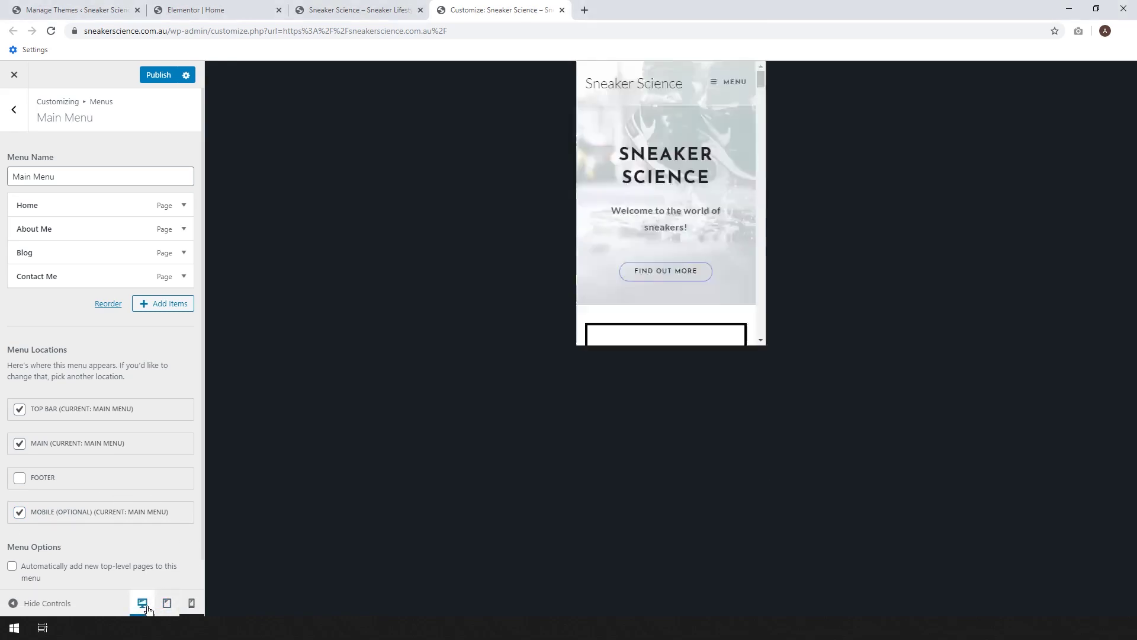
{"action": "scroll", "coordinate": [300, 449], "scroll_direction": "down", "scroll_amount": 3}
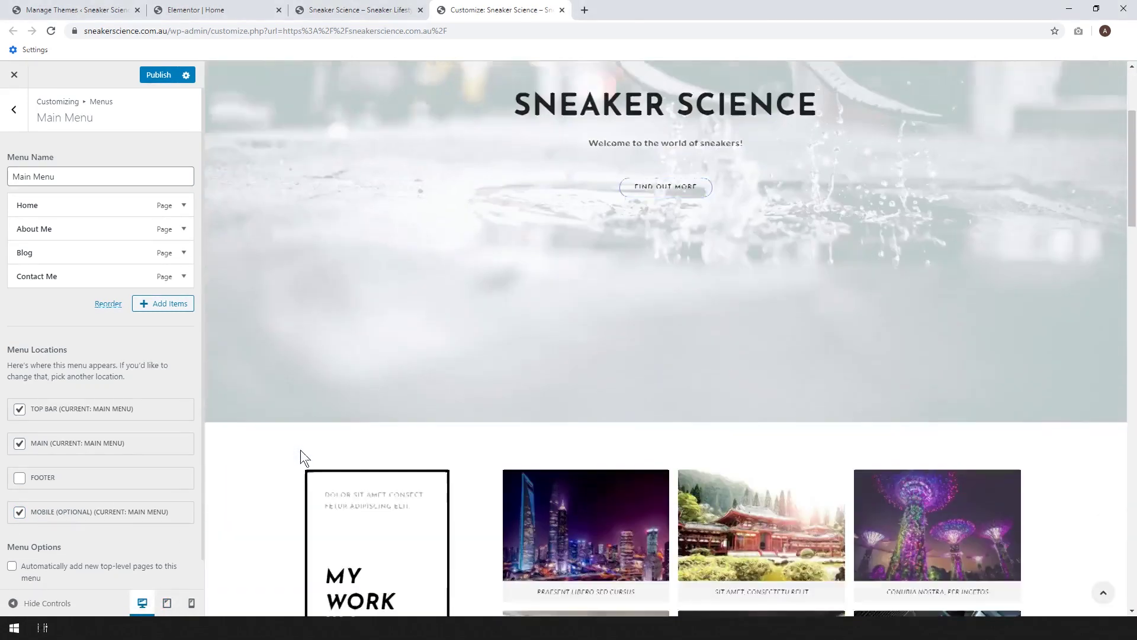
{"action": "scroll", "coordinate": [300, 450], "scroll_direction": "up", "scroll_amount": 3}
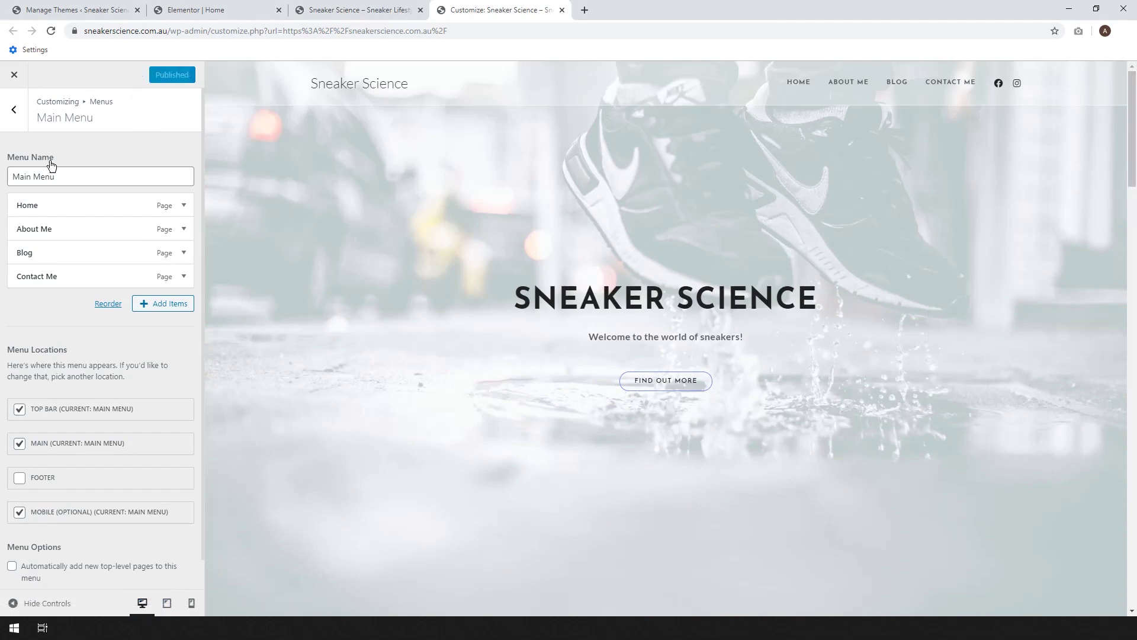
{"action": "left_click", "coordinate": [16, 77]}
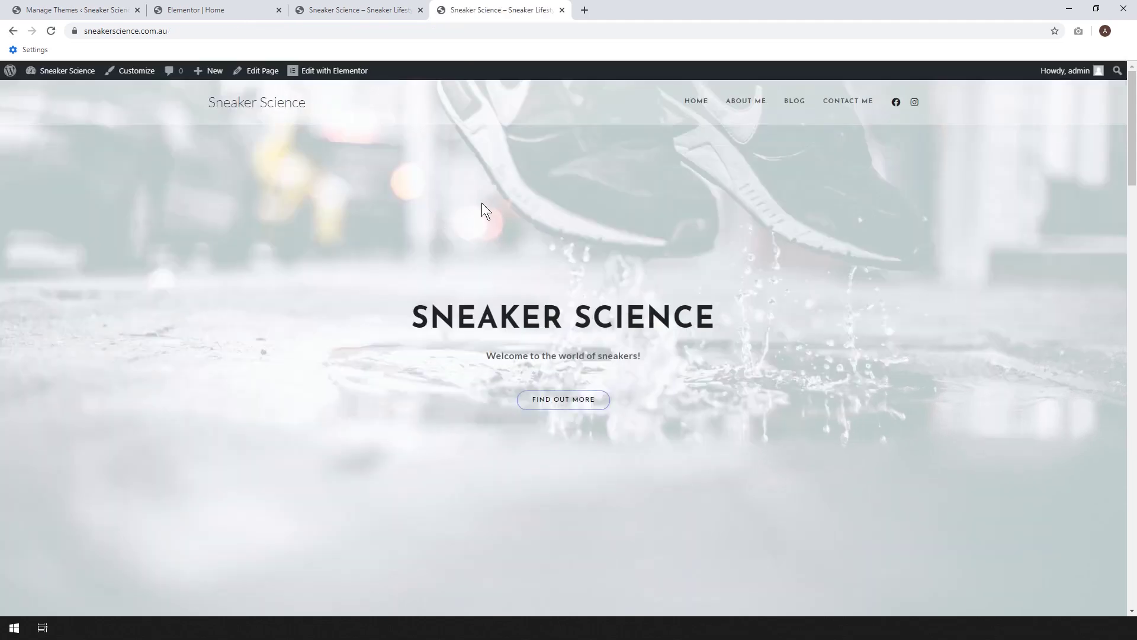
- Open the home page in the Elementor editor in a new browser tab
{"action": "right_click", "coordinate": [340, 79]}
{"action": "left_click", "coordinate": [367, 87]}
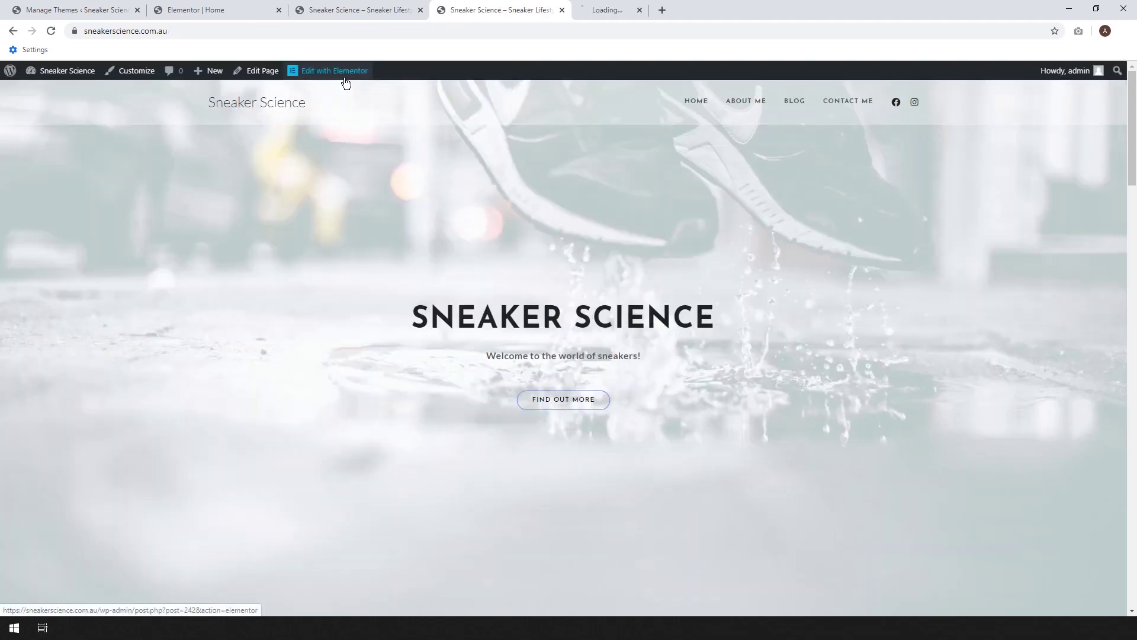
{"action": "left_click", "coordinate": [605, 6]}
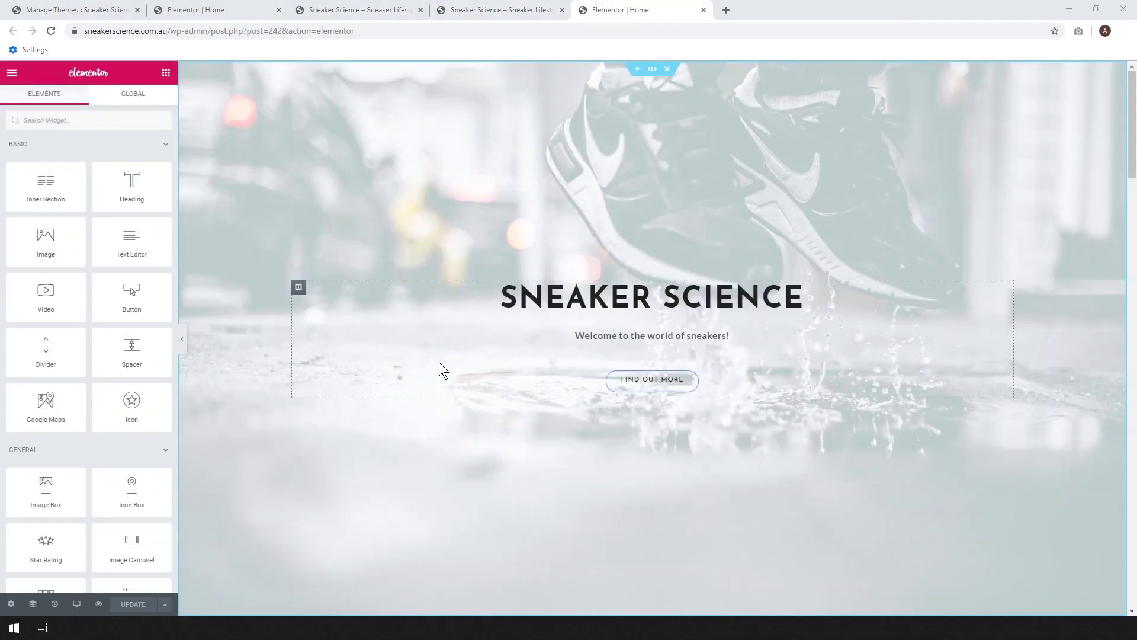
- Delete the My Work, 74 Awards and Life of Ideas sections
{"action": "scroll", "coordinate": [743, 258], "scroll_direction": "down", "scroll_amount": 10}
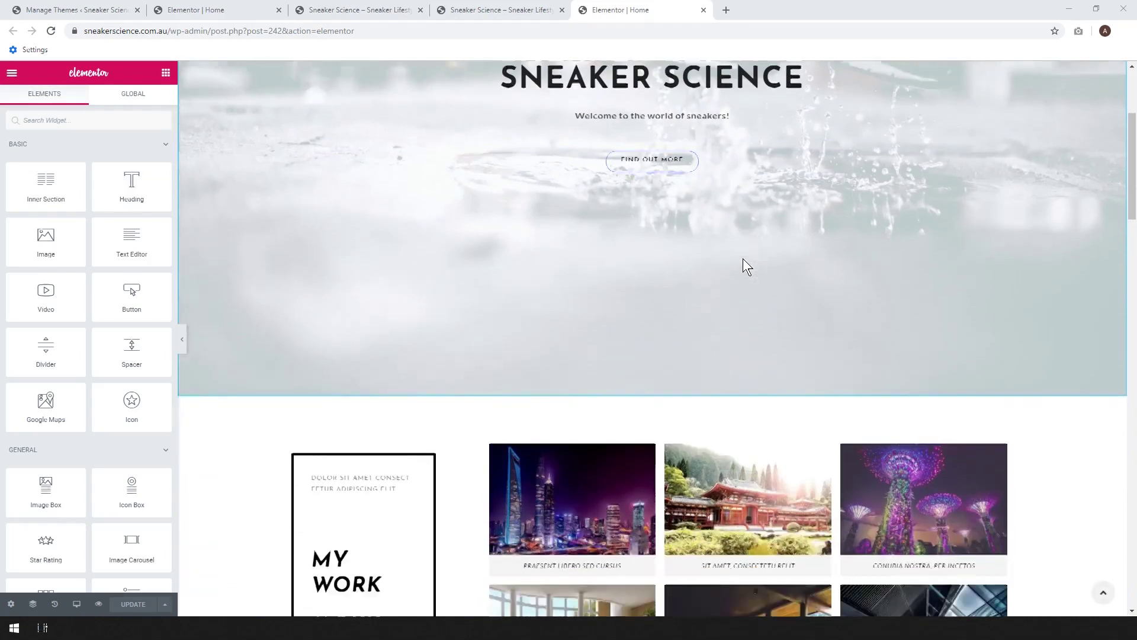
{"action": "scroll", "coordinate": [977, 265], "scroll_direction": "down", "scroll_amount": 2}
{"action": "scroll", "coordinate": [770, 190], "scroll_direction": "up", "scroll_amount": 1}
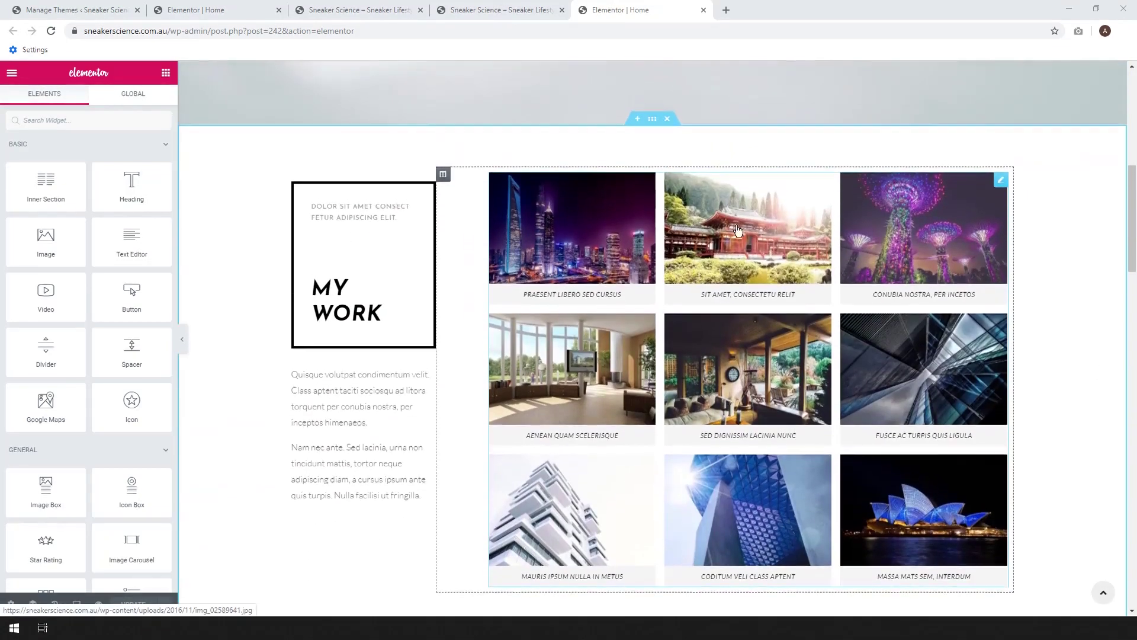
{"action": "left_click", "coordinate": [667, 122]}
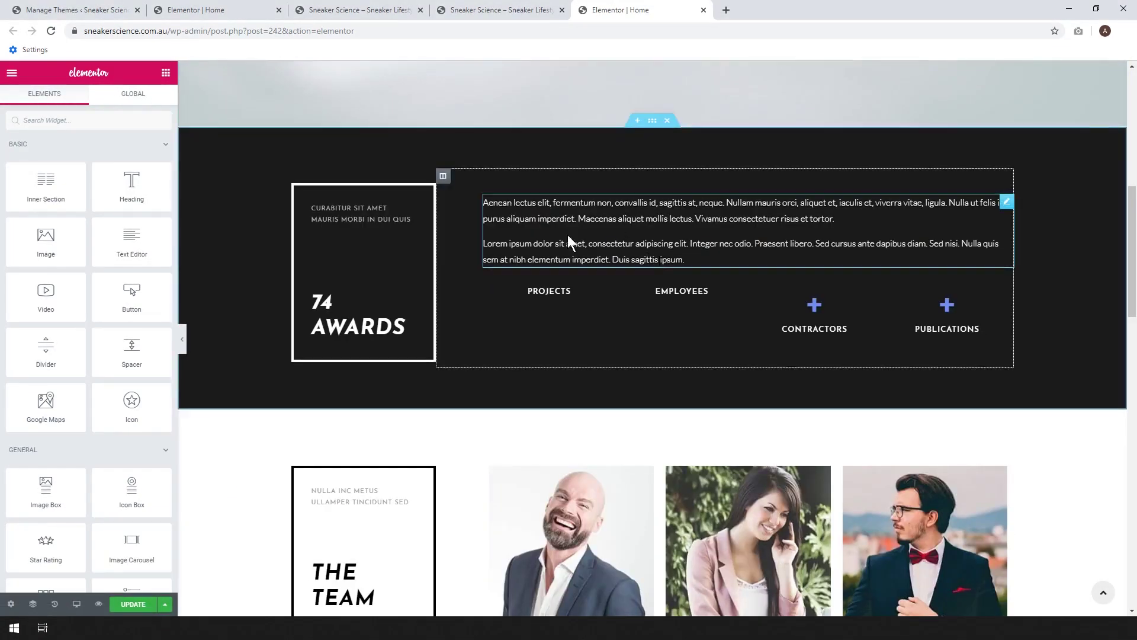
{"action": "left_click", "coordinate": [669, 122]}
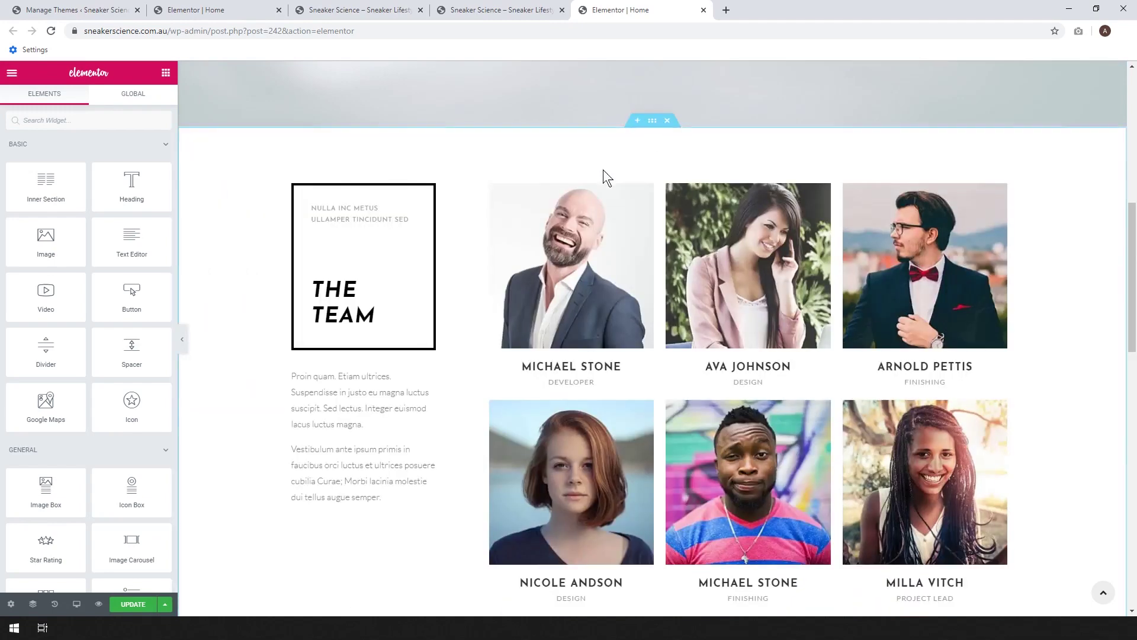
{"action": "scroll", "coordinate": [884, 299], "scroll_direction": "down", "scroll_amount": 5}
{"action": "scroll", "coordinate": [961, 325], "scroll_direction": "up", "scroll_amount": 5}
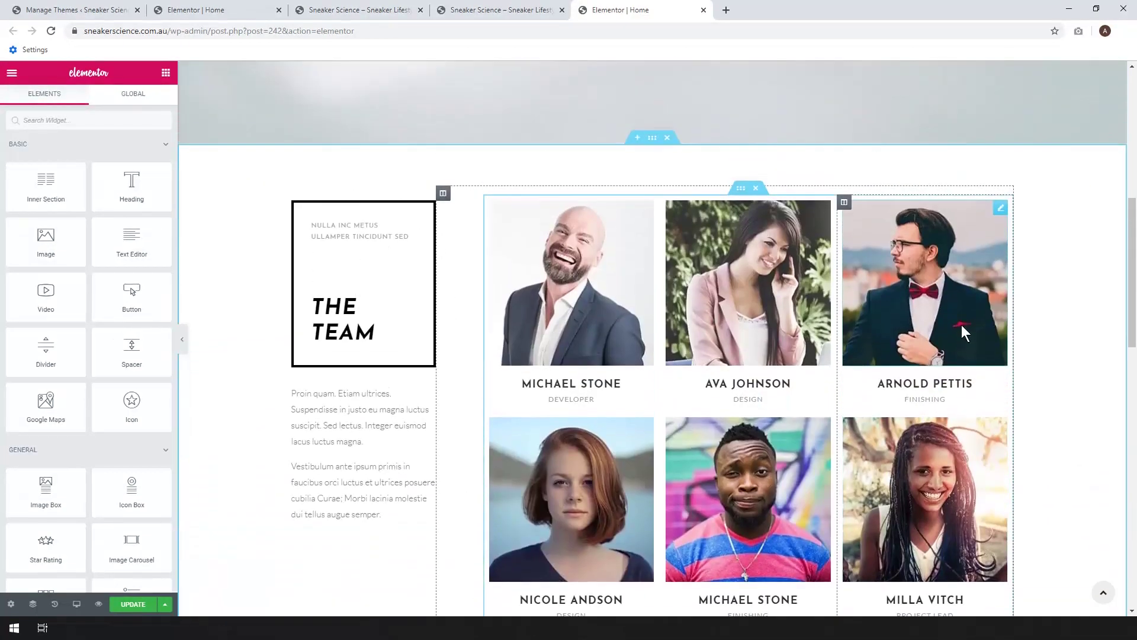
{"action": "scroll", "coordinate": [961, 325], "scroll_direction": "down", "scroll_amount": 2}
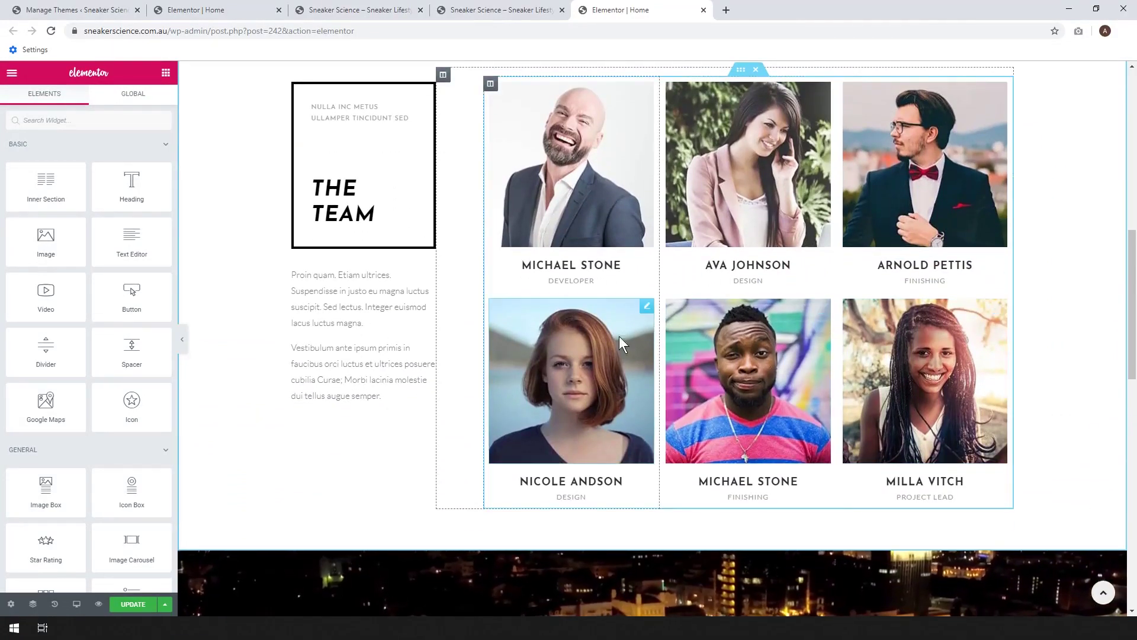
{"action": "scroll", "coordinate": [602, 336], "scroll_direction": "down", "scroll_amount": 5}
{"action": "scroll", "coordinate": [531, 338], "scroll_direction": "down", "scroll_amount": 1}
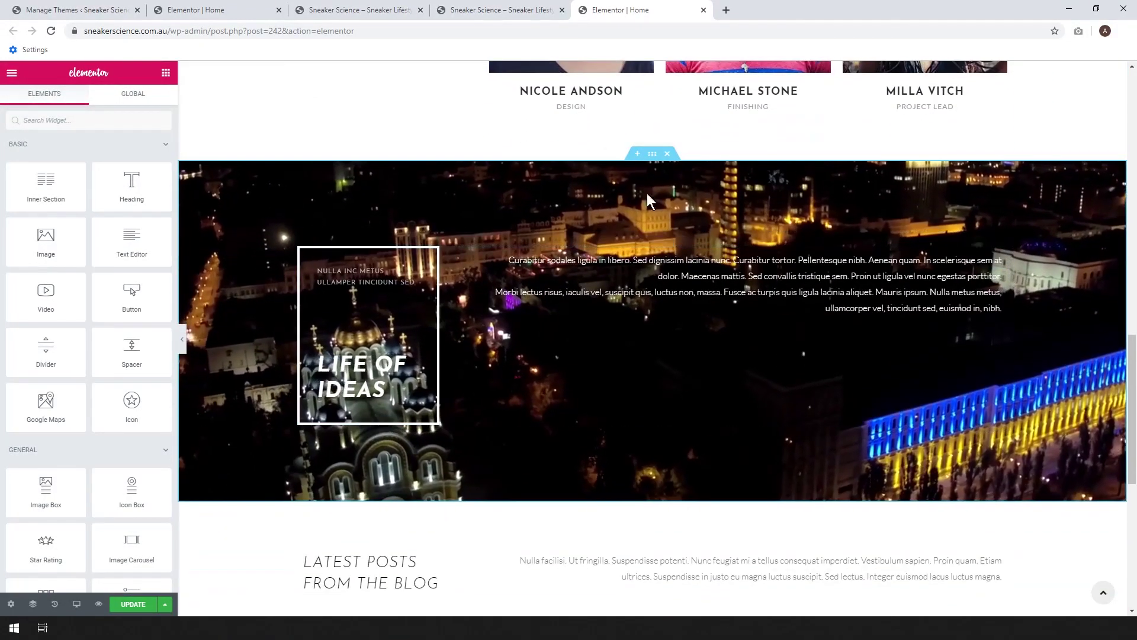
{"action": "left_click", "coordinate": [667, 154]}
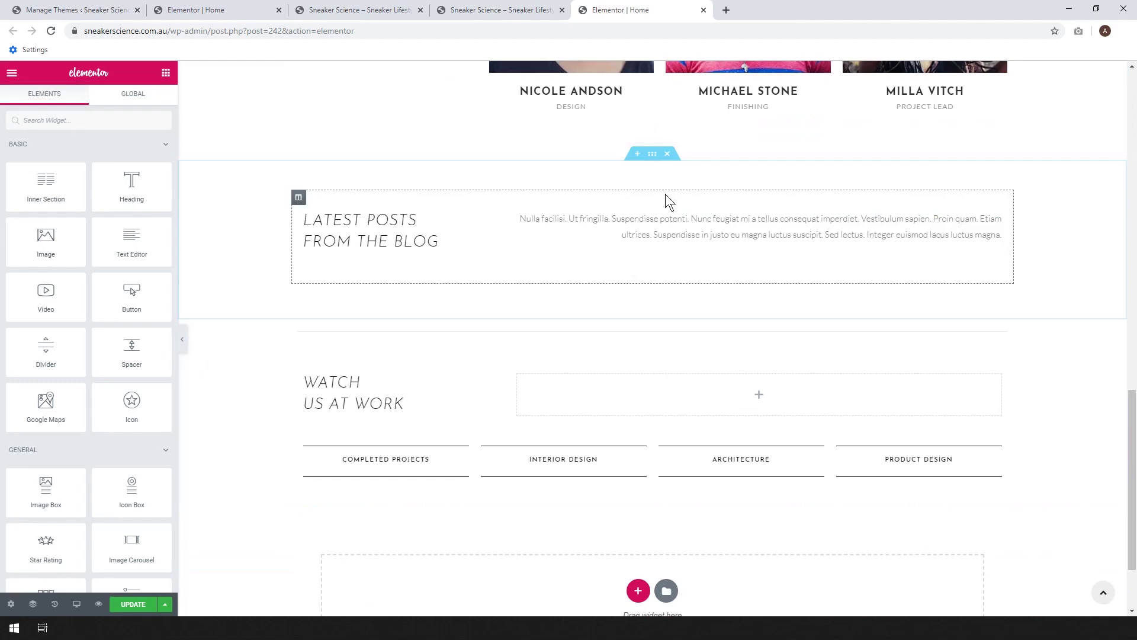
- Delete the Latest Posts section and begin retyping The Team heading as 'My Collection'
{"action": "left_click", "coordinate": [667, 153]}
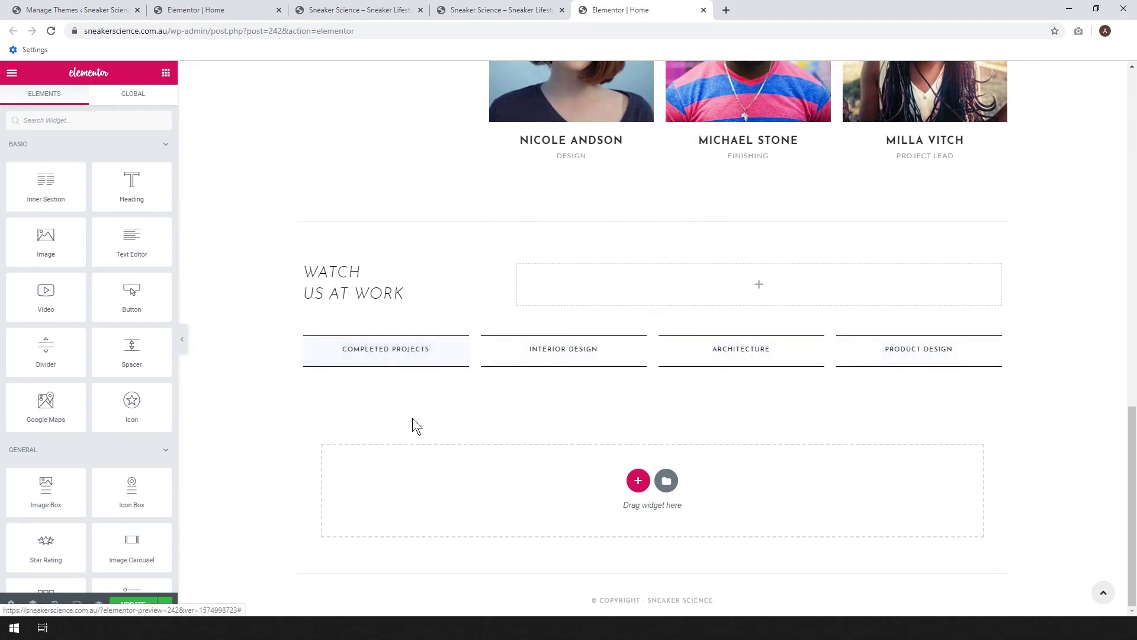
{"action": "scroll", "coordinate": [659, 458], "scroll_direction": "up", "scroll_amount": 6}
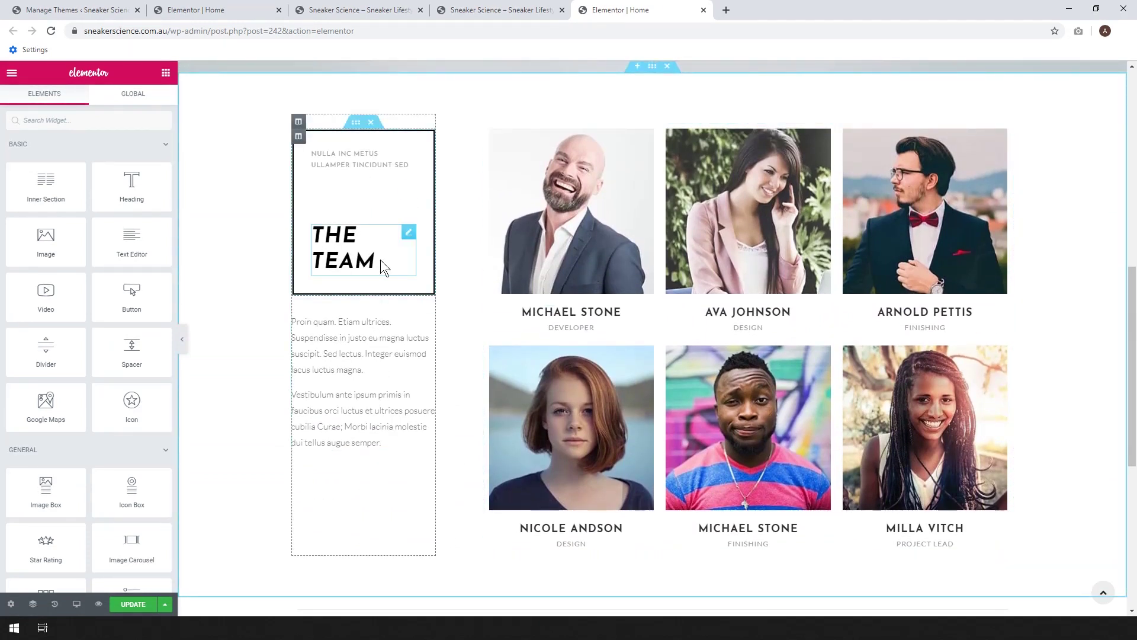
{"action": "left_click", "coordinate": [373, 260]}
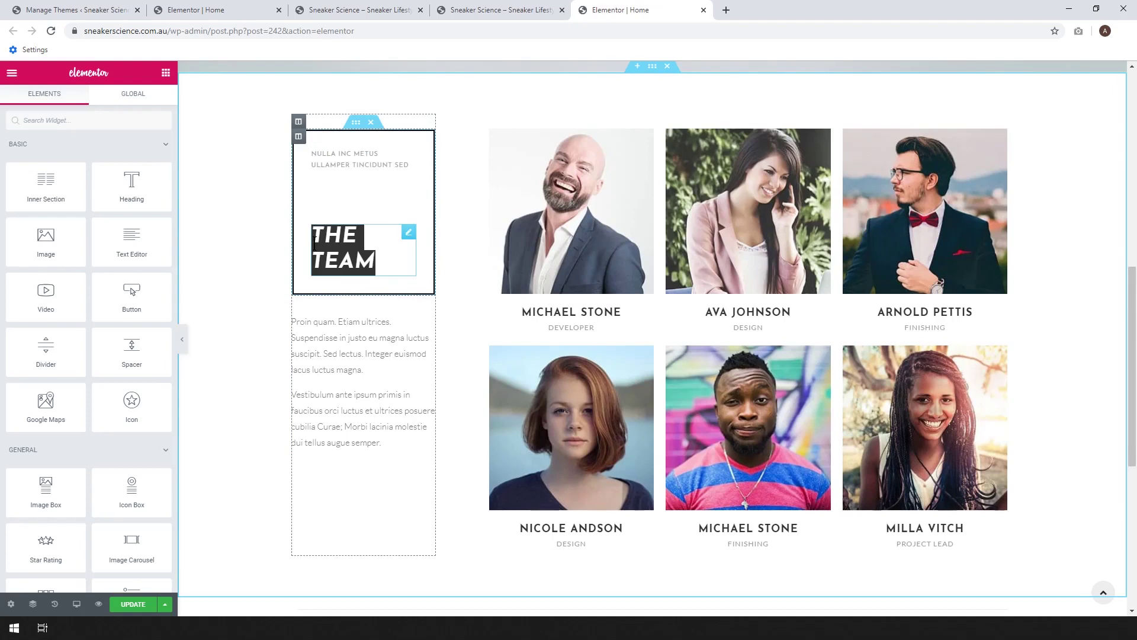
{"action": "key", "text": "BackSpace"}
{"action": "key", "text": "BackSpace"}
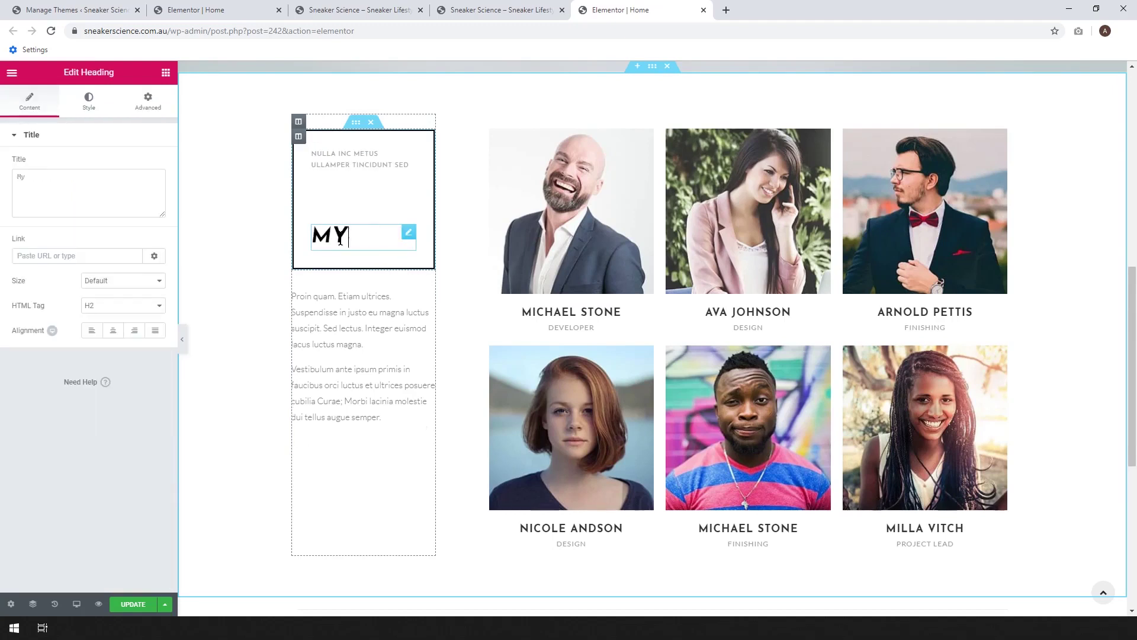
{"action": "type", "text": "My Collection"}
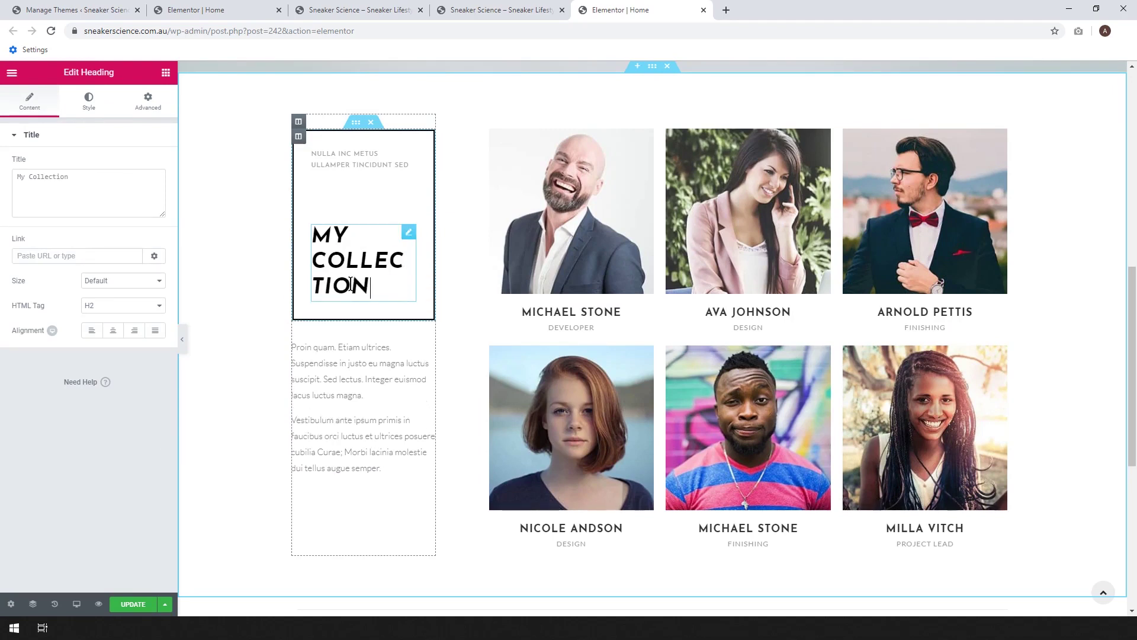
- Switch the heading's HTML tag to H4, then back to H2
{"action": "left_click", "coordinate": [152, 308]}
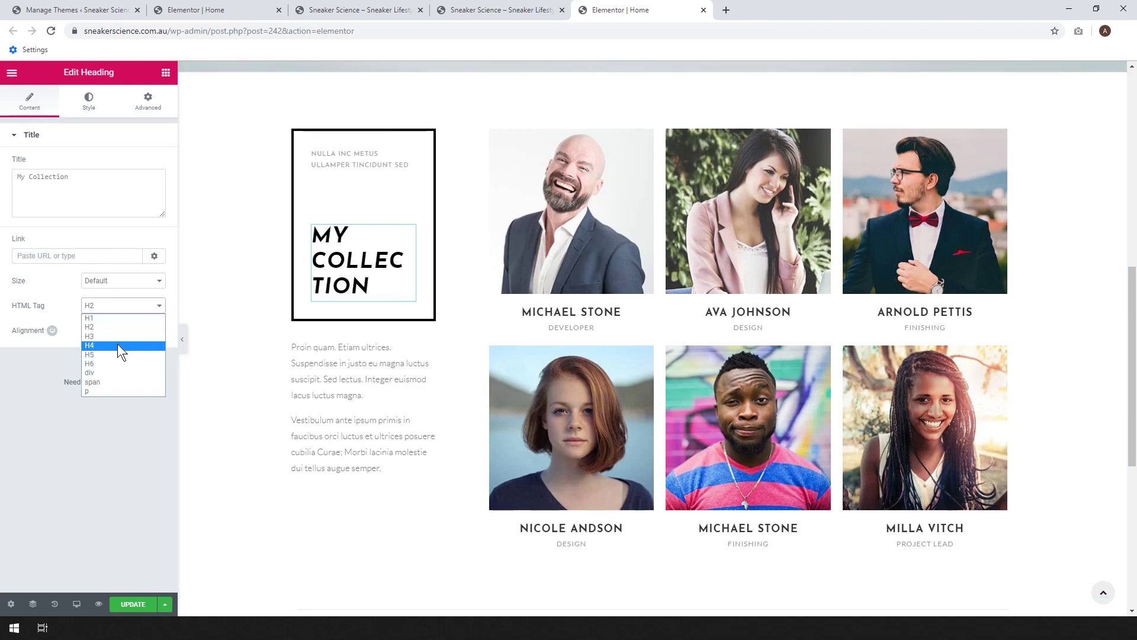
{"action": "left_click", "coordinate": [118, 345]}
{"action": "left_click_drag", "start_coordinate": [372, 287], "coordinate": [307, 243]}
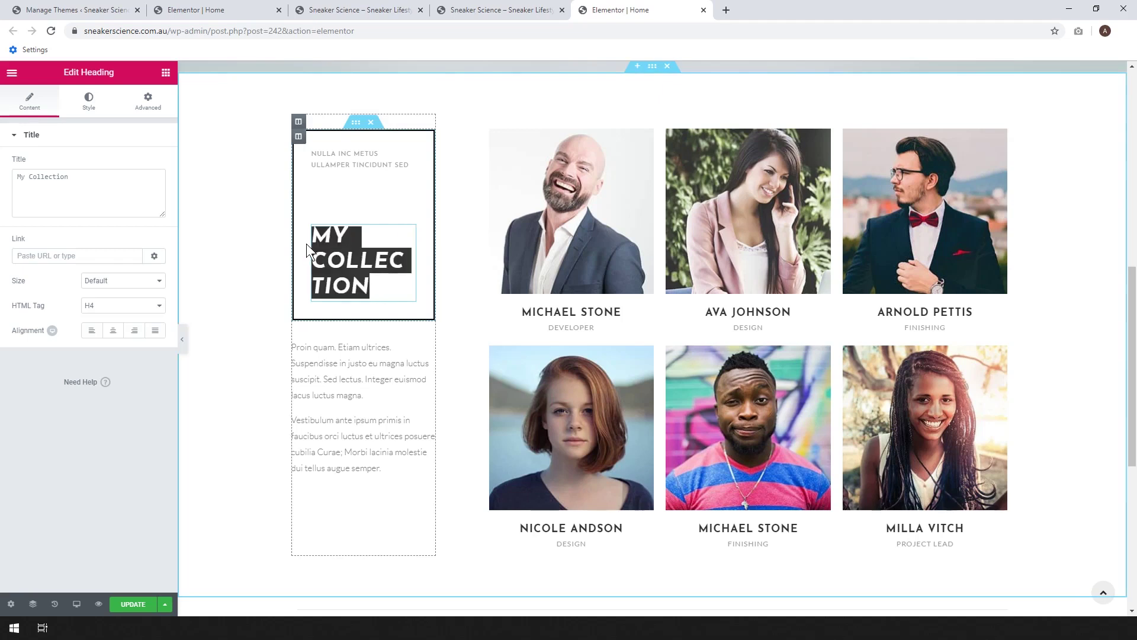
{"action": "left_click", "coordinate": [112, 308]}
{"action": "left_click", "coordinate": [110, 327]}
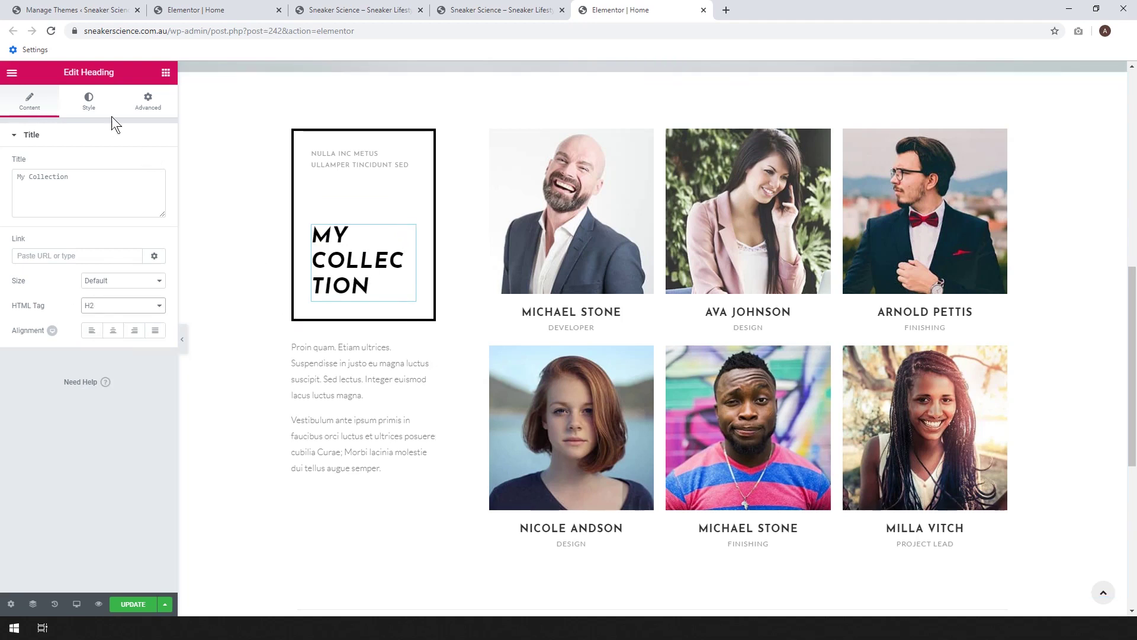
- Reduce the My Collection heading's typography size from 36 to 17
{"action": "left_click", "coordinate": [89, 102]}
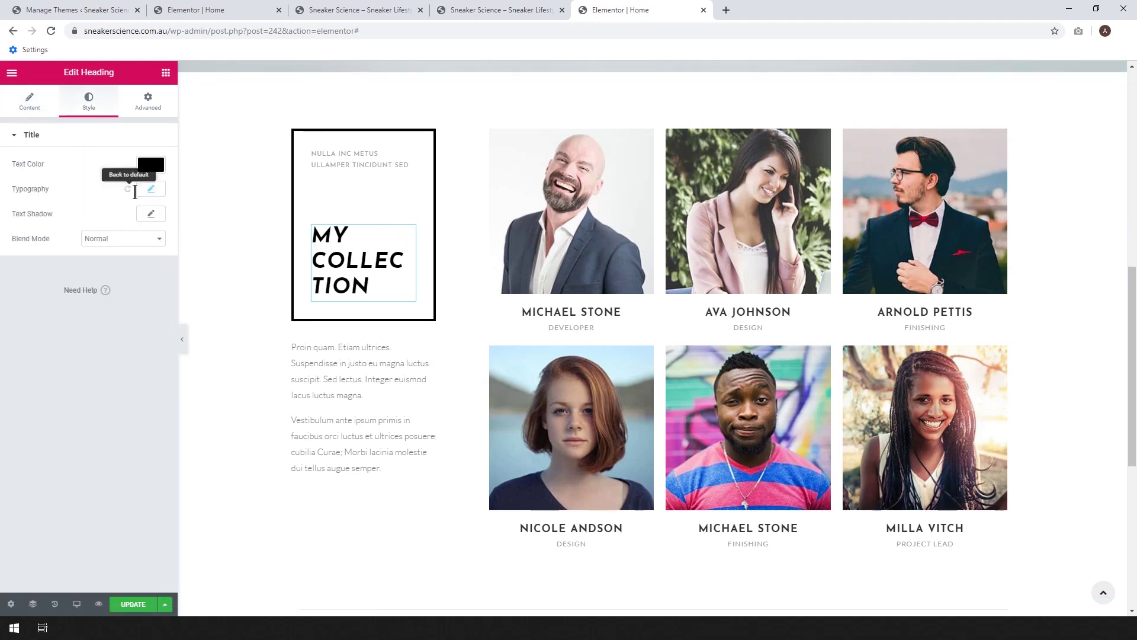
{"action": "left_click", "coordinate": [157, 191]}
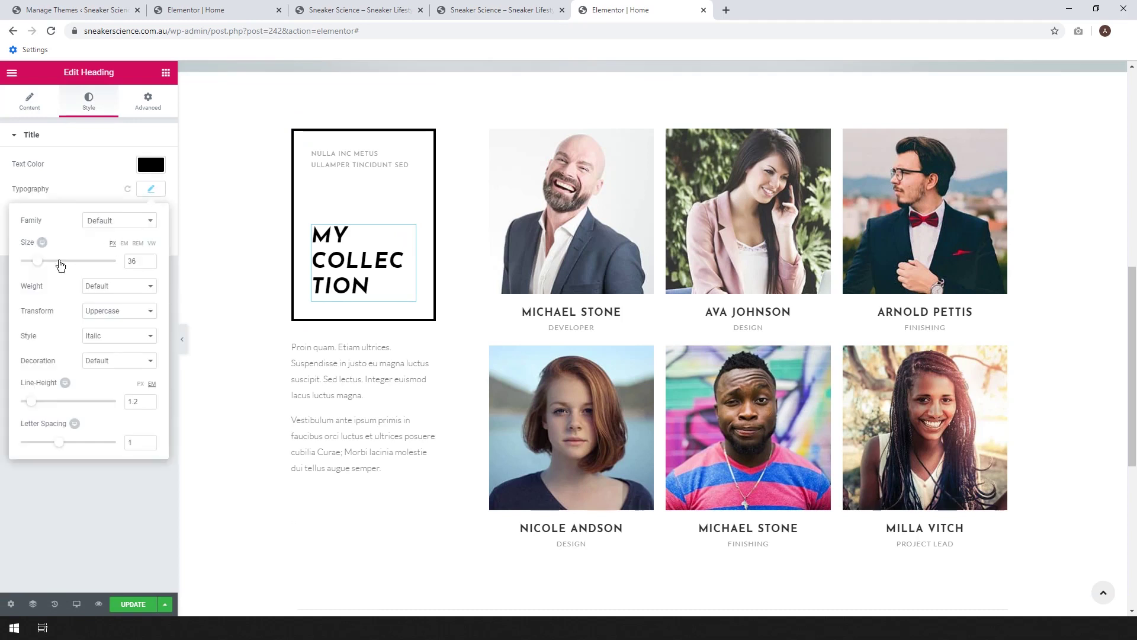
{"action": "left_click_drag", "start_coordinate": [39, 268], "coordinate": [28, 268]}
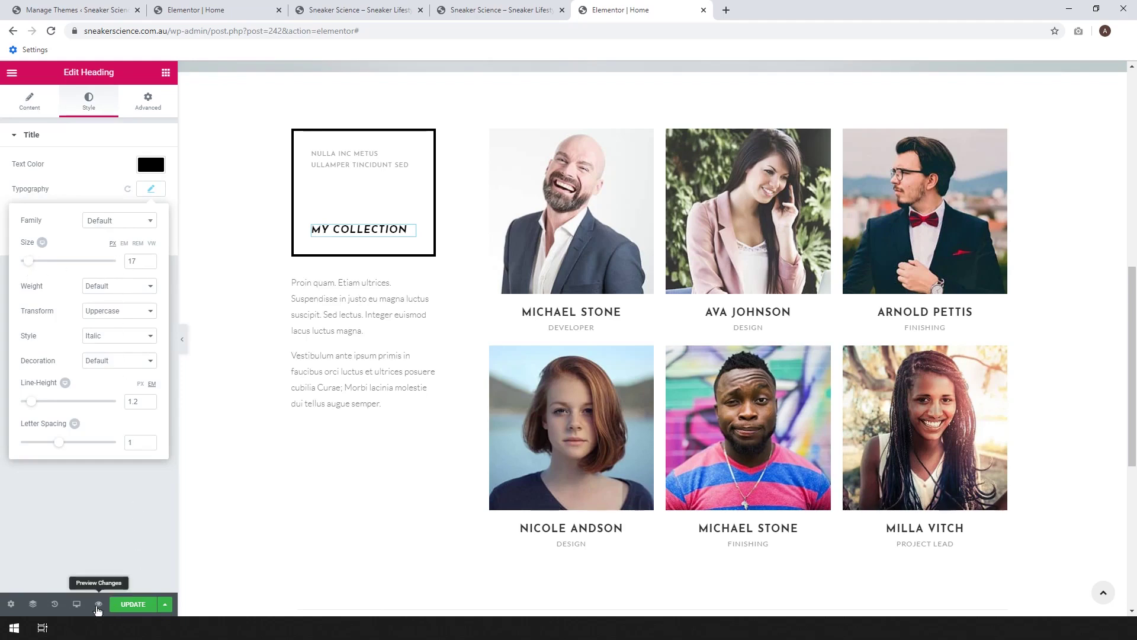
{"action": "left_click", "coordinate": [76, 604]}
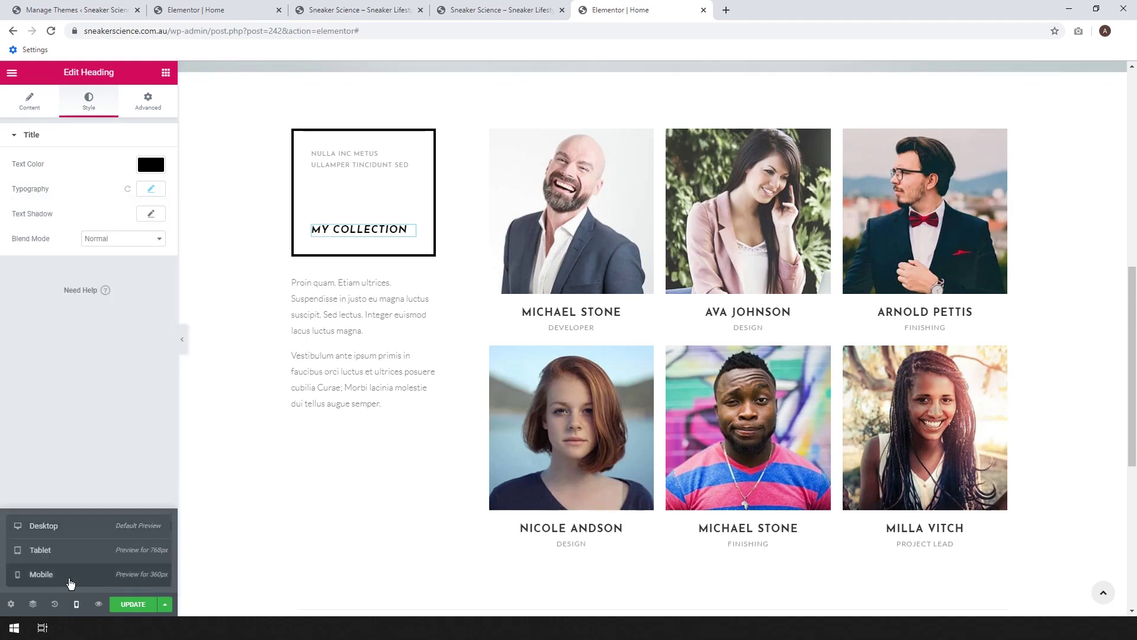
- Preview the page in Mobile mode, then return to the Desktop view
{"action": "left_click", "coordinate": [41, 574]}
{"action": "scroll", "coordinate": [726, 249], "scroll_direction": "up", "scroll_amount": 3}
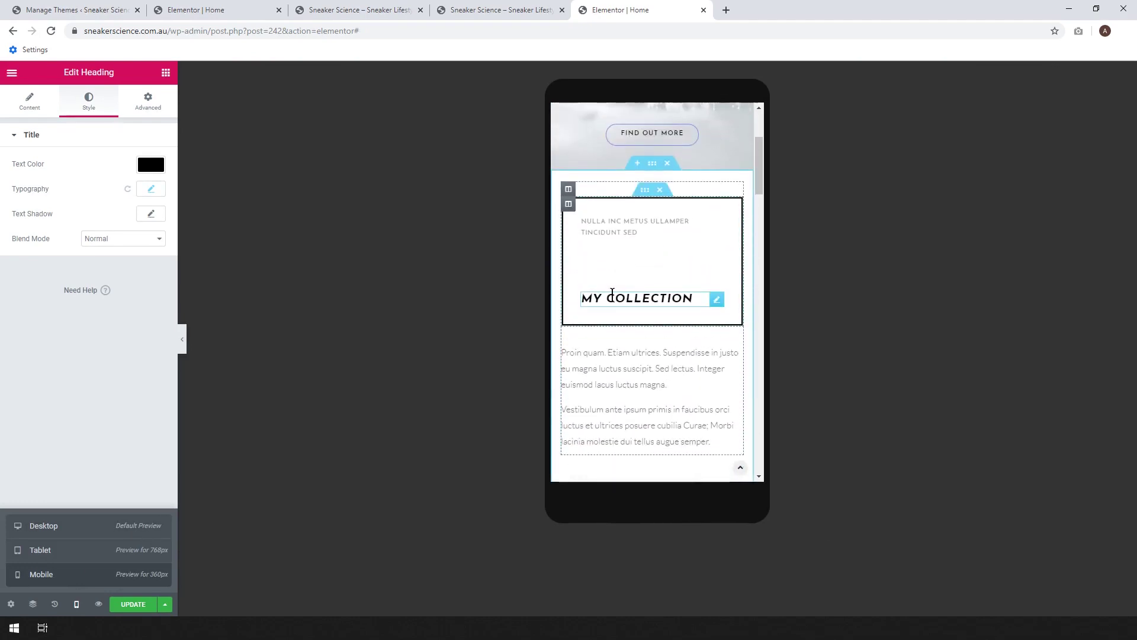
{"action": "left_click", "coordinate": [79, 604]}
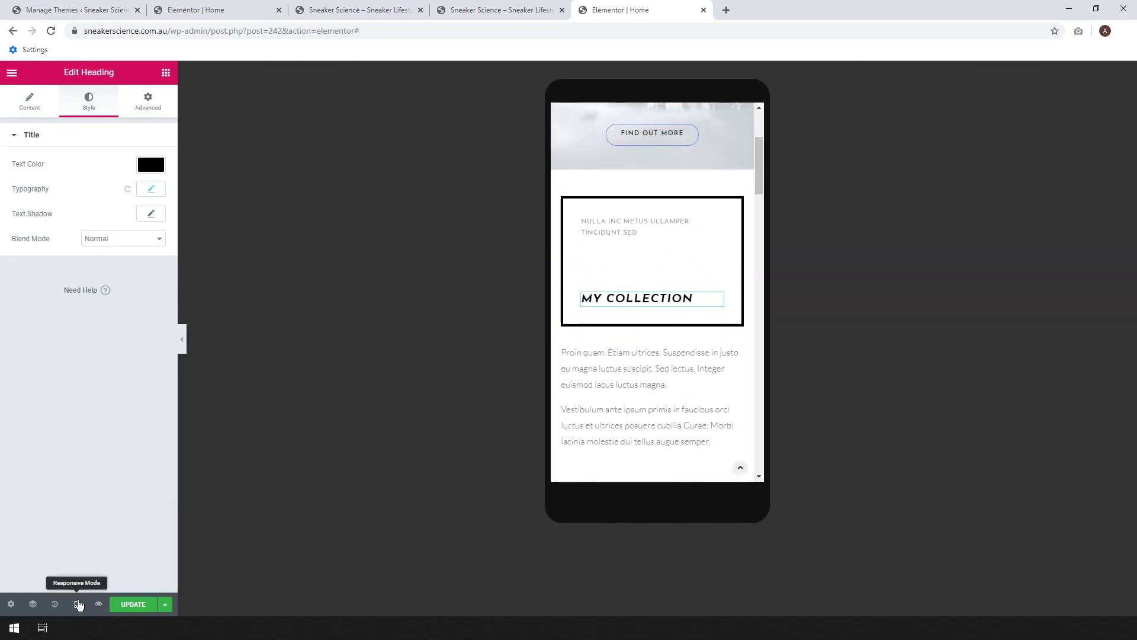
{"action": "left_click", "coordinate": [77, 604]}
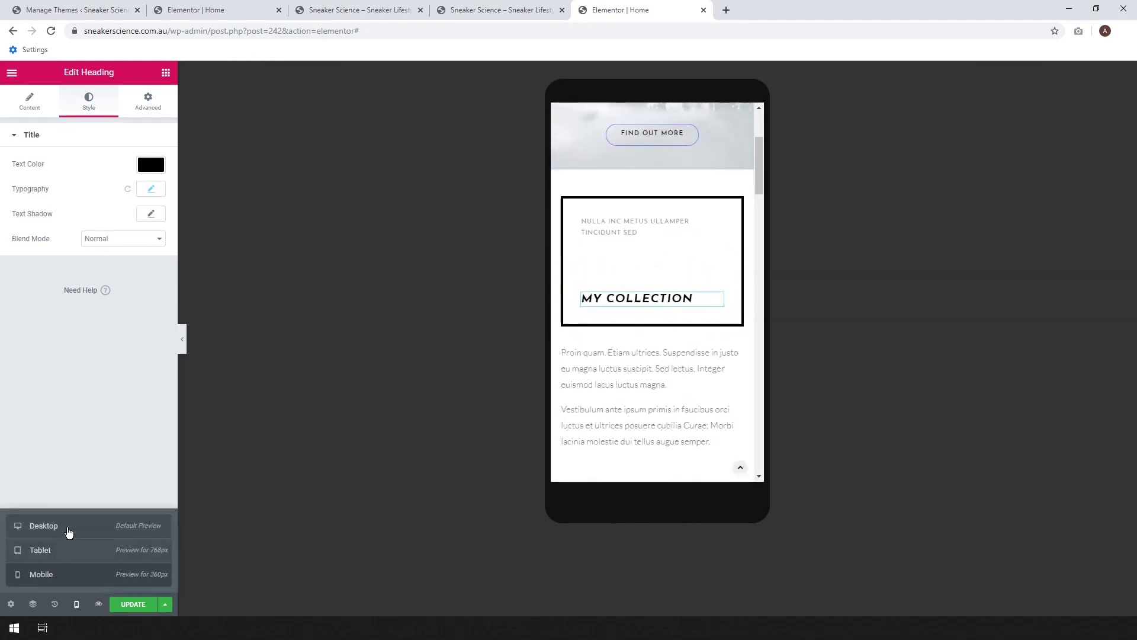
{"action": "left_click", "coordinate": [44, 526]}
- Select the top-left grid photo and open the media library to replace it
{"action": "scroll", "coordinate": [508, 337], "scroll_direction": "down", "scroll_amount": 5}
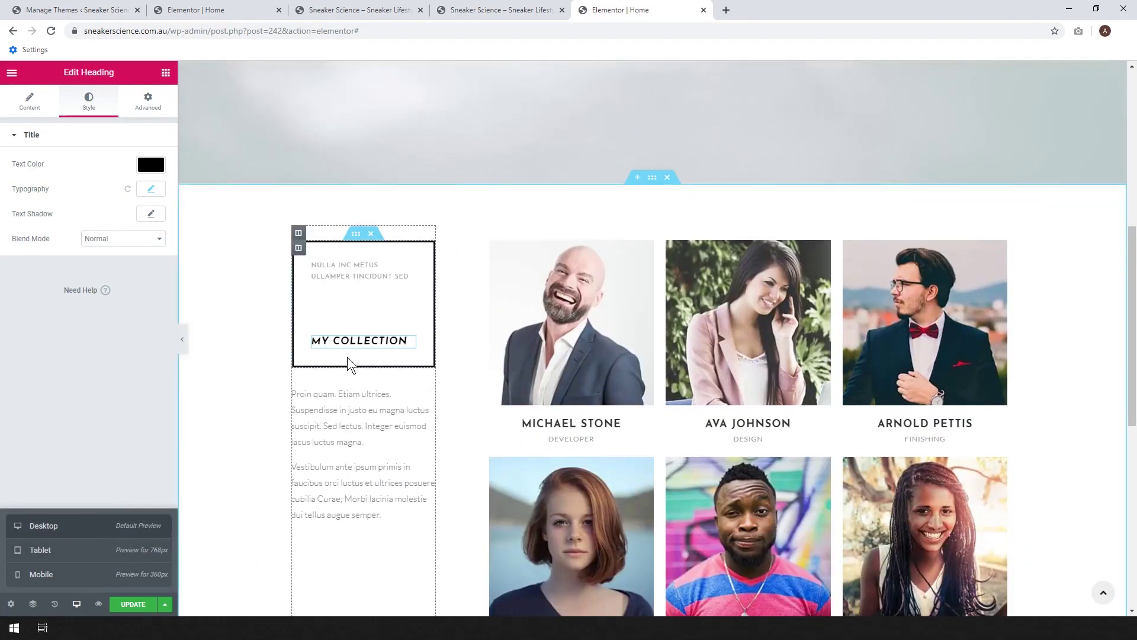
{"action": "scroll", "coordinate": [320, 355], "scroll_direction": "down", "scroll_amount": 2}
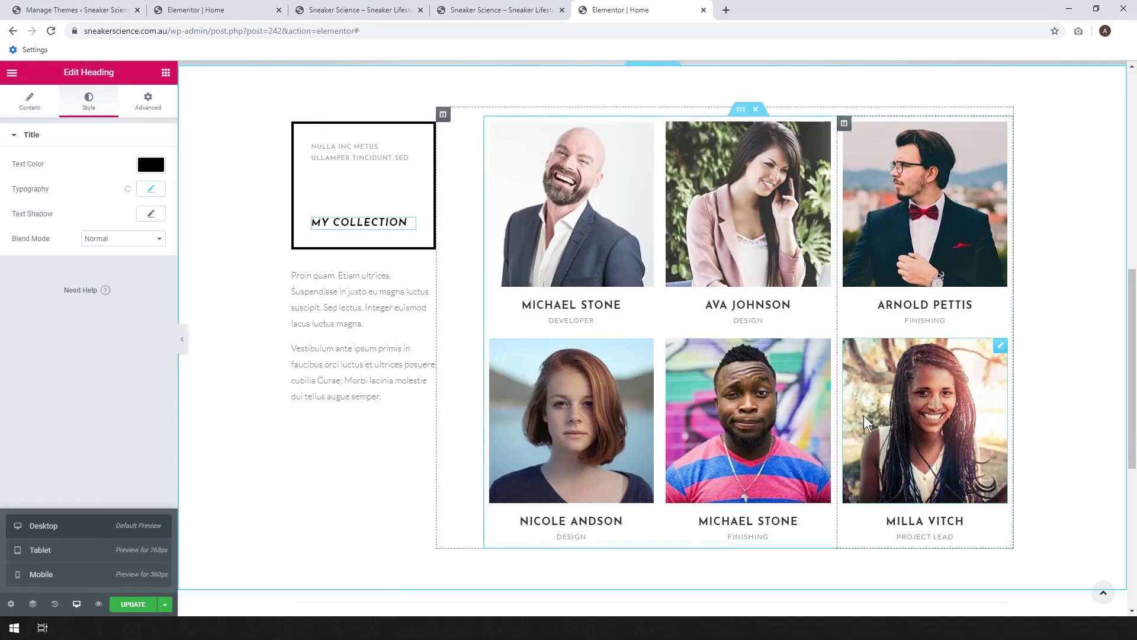
{"action": "left_click", "coordinate": [571, 193]}
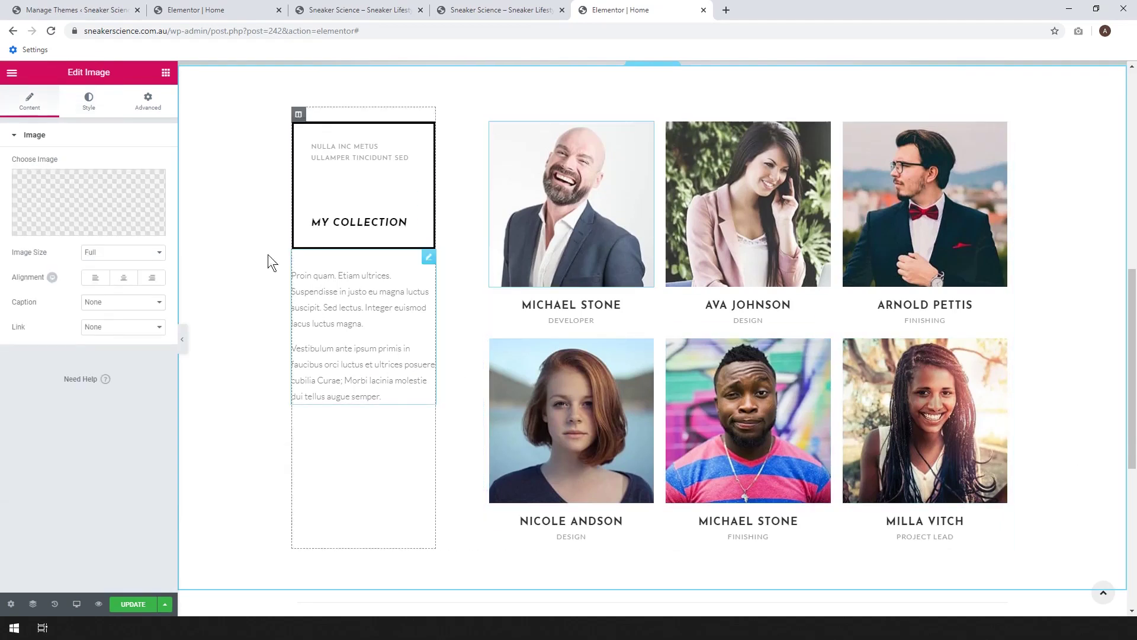
{"action": "left_click", "coordinate": [107, 205]}
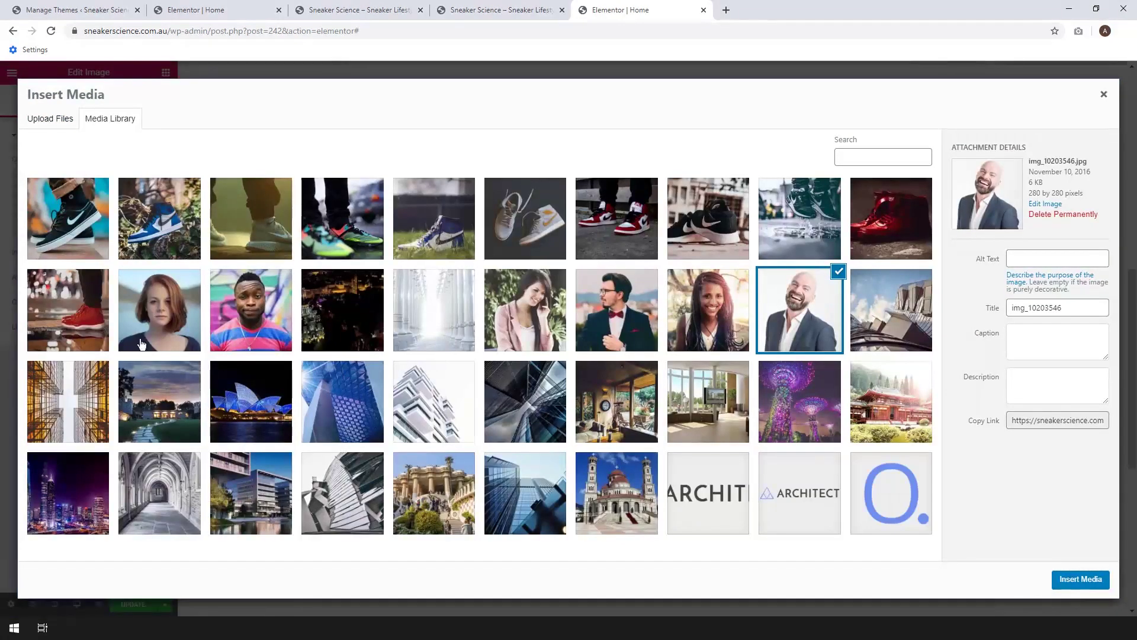
- Replace the top-row photos with the black sneaker, blue Air Jordan and green sneaker images
{"action": "left_click", "coordinate": [63, 240]}
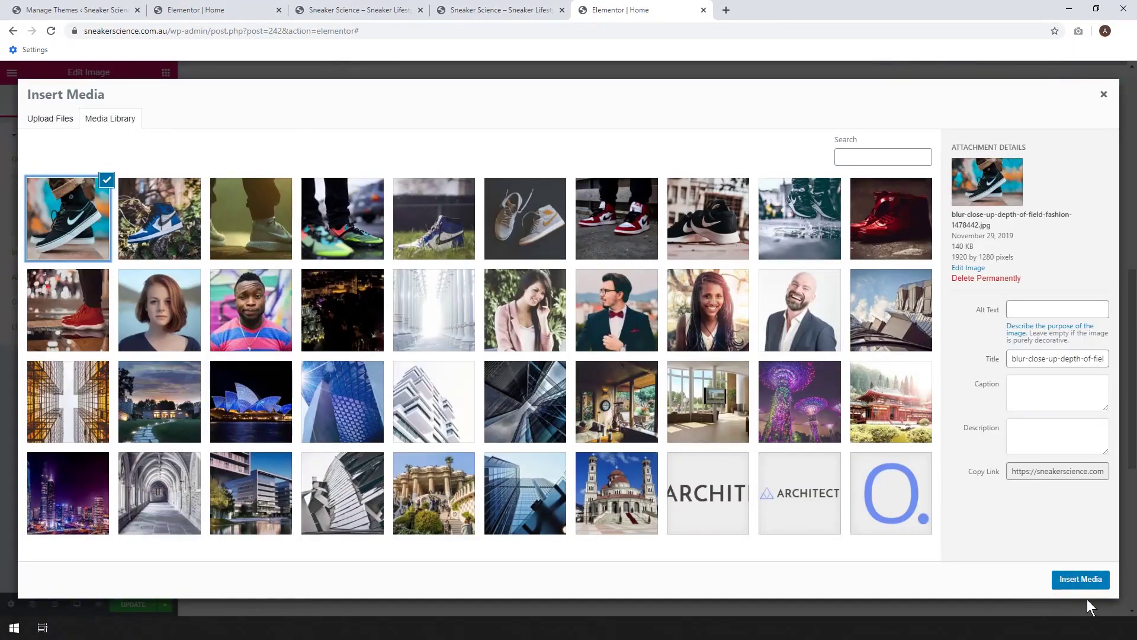
{"action": "left_click", "coordinate": [1081, 580]}
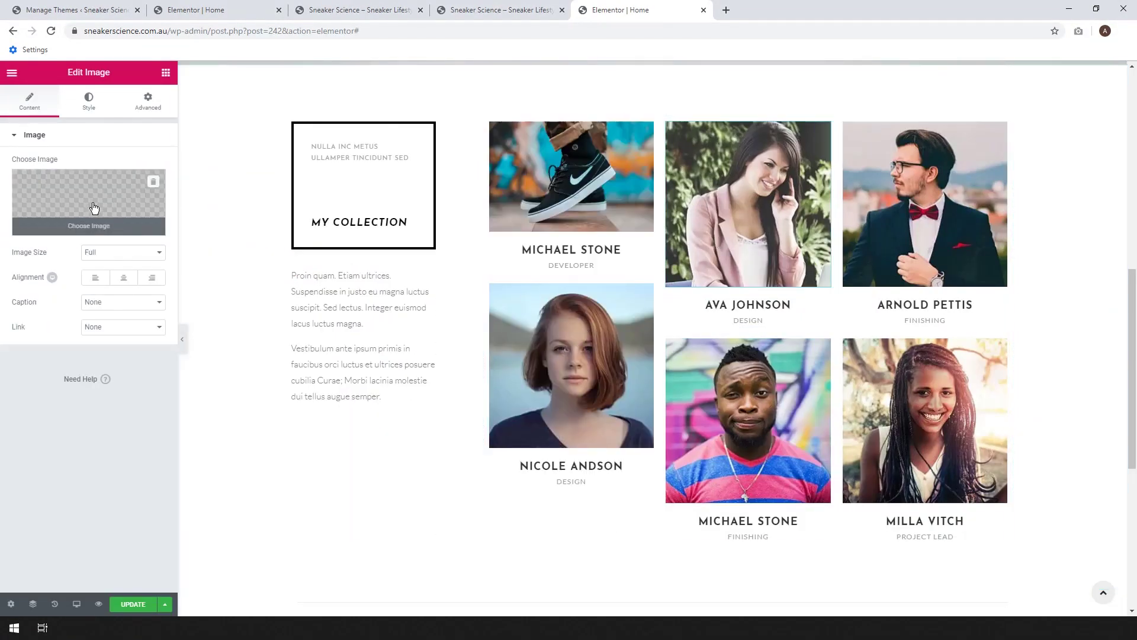
{"action": "left_click", "coordinate": [93, 208]}
{"action": "left_click", "coordinate": [133, 216]}
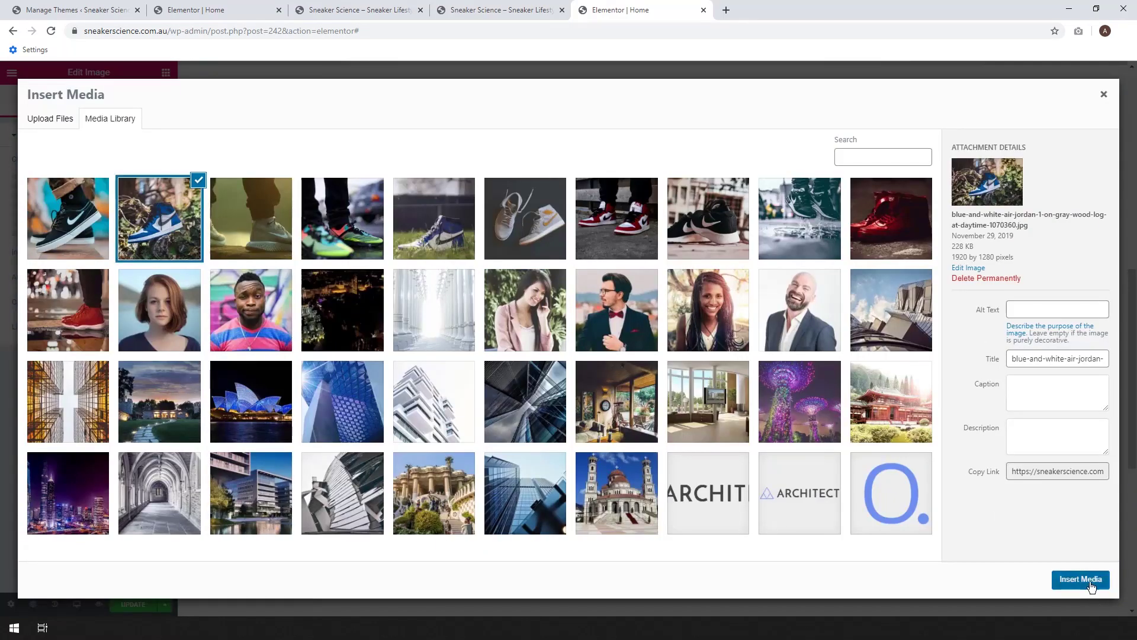
{"action": "left_click", "coordinate": [1082, 580]}
{"action": "left_click", "coordinate": [900, 215]}
{"action": "left_click", "coordinate": [116, 208]}
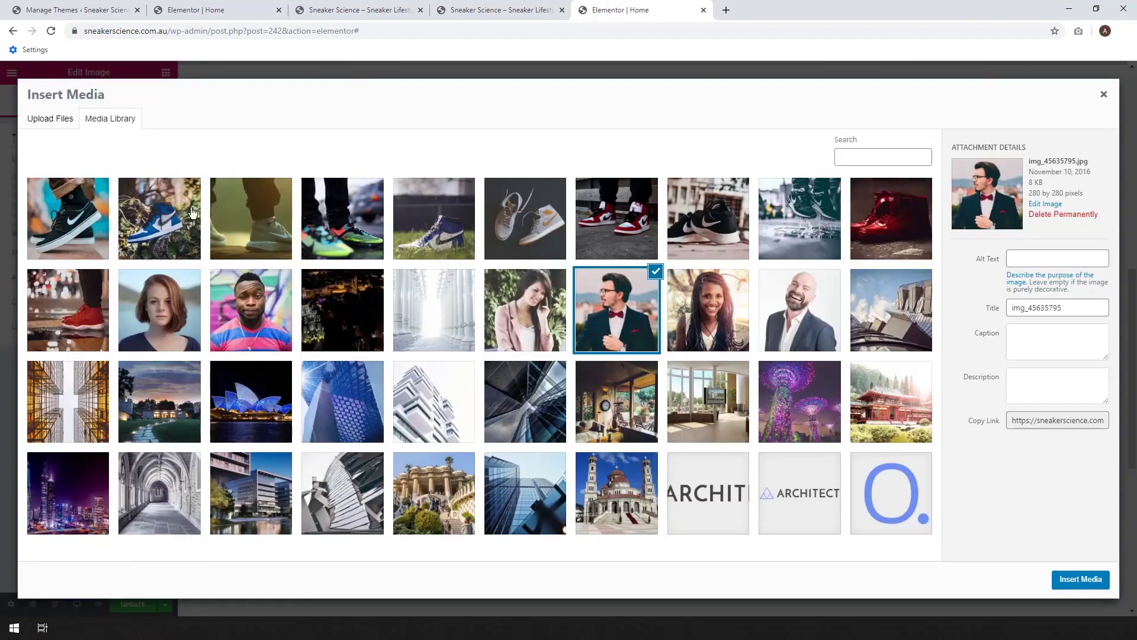
{"action": "left_click", "coordinate": [244, 238]}
{"action": "left_click", "coordinate": [1081, 579]}
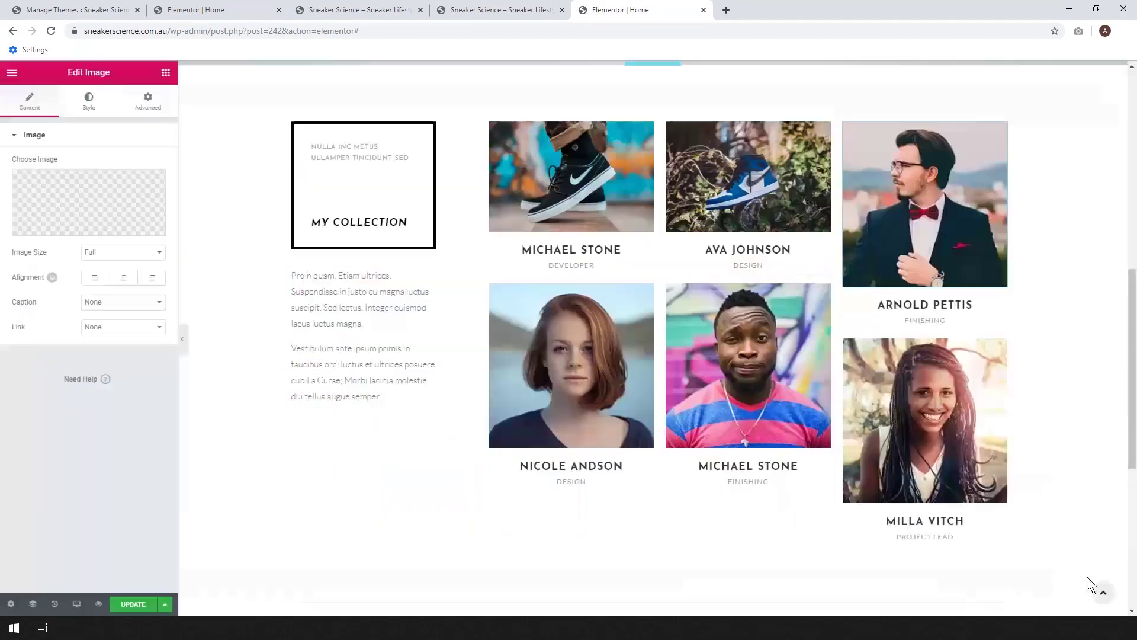
- Replace the bottom-row photos with the sneaker-on-grass, white sneakers and red sneaker images
{"action": "left_click", "coordinate": [109, 230]}
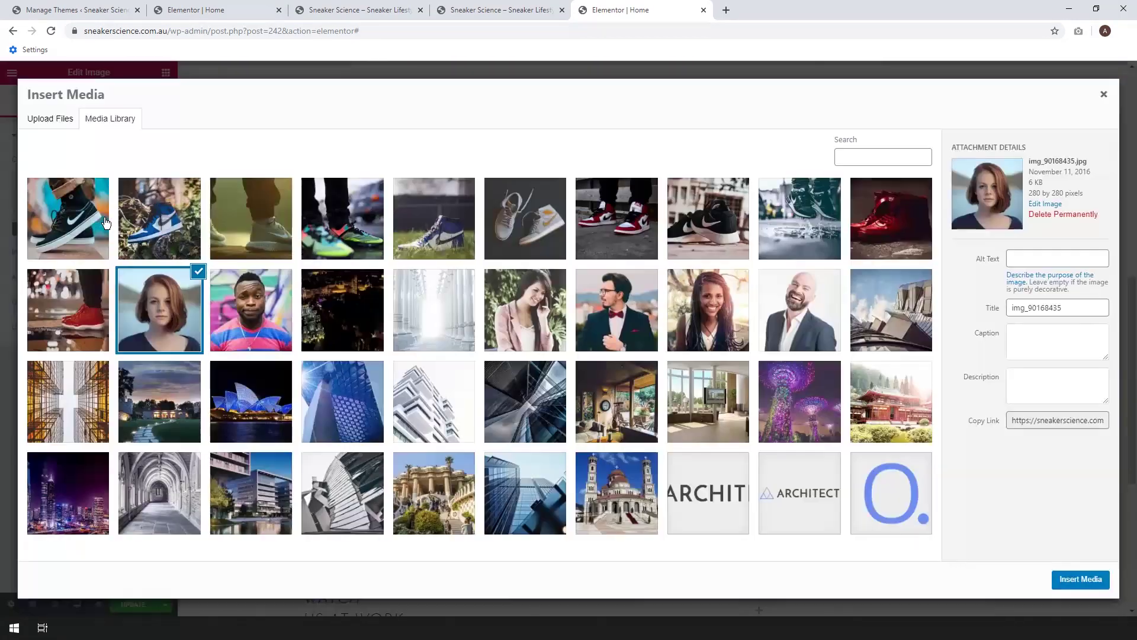
{"action": "left_click", "coordinate": [444, 244]}
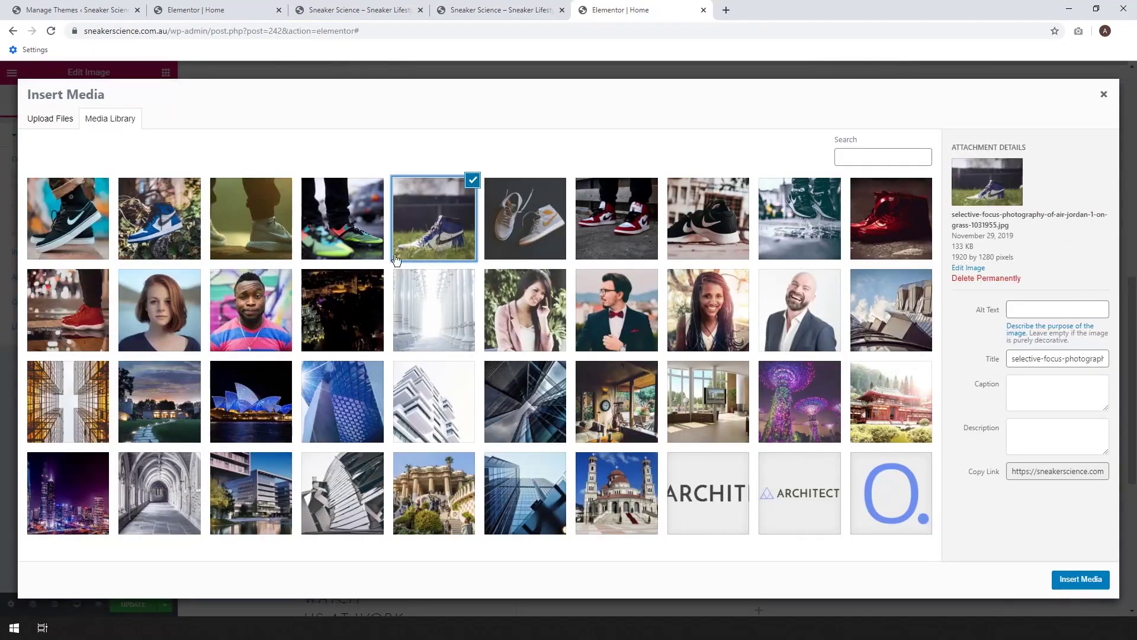
{"action": "left_click", "coordinate": [1079, 579]}
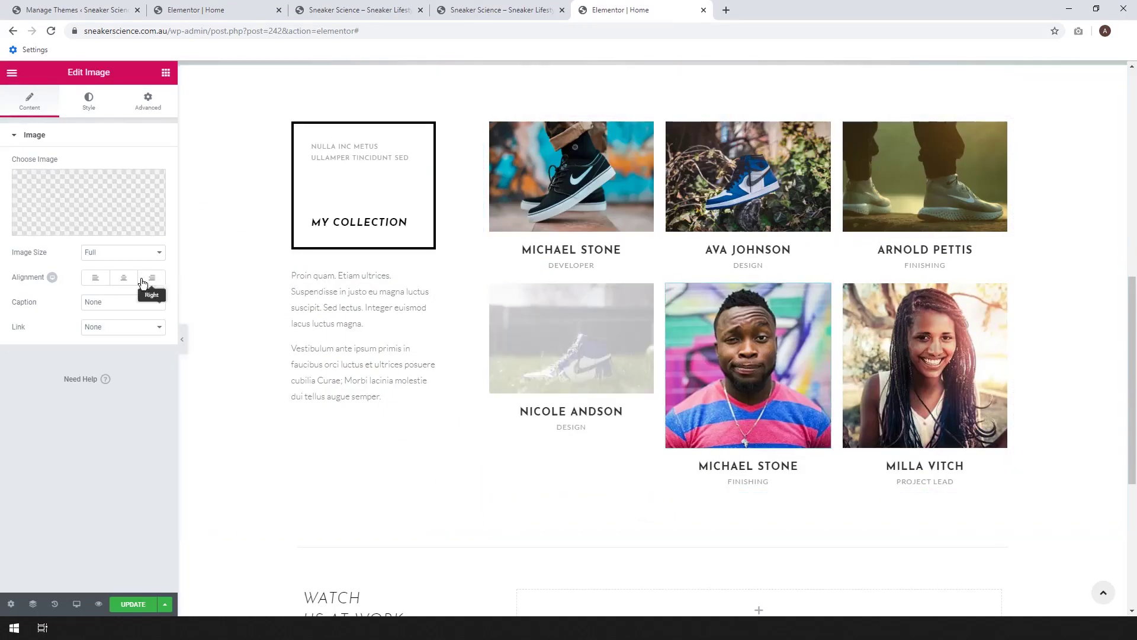
{"action": "left_click", "coordinate": [111, 213]}
{"action": "left_click", "coordinate": [535, 223]}
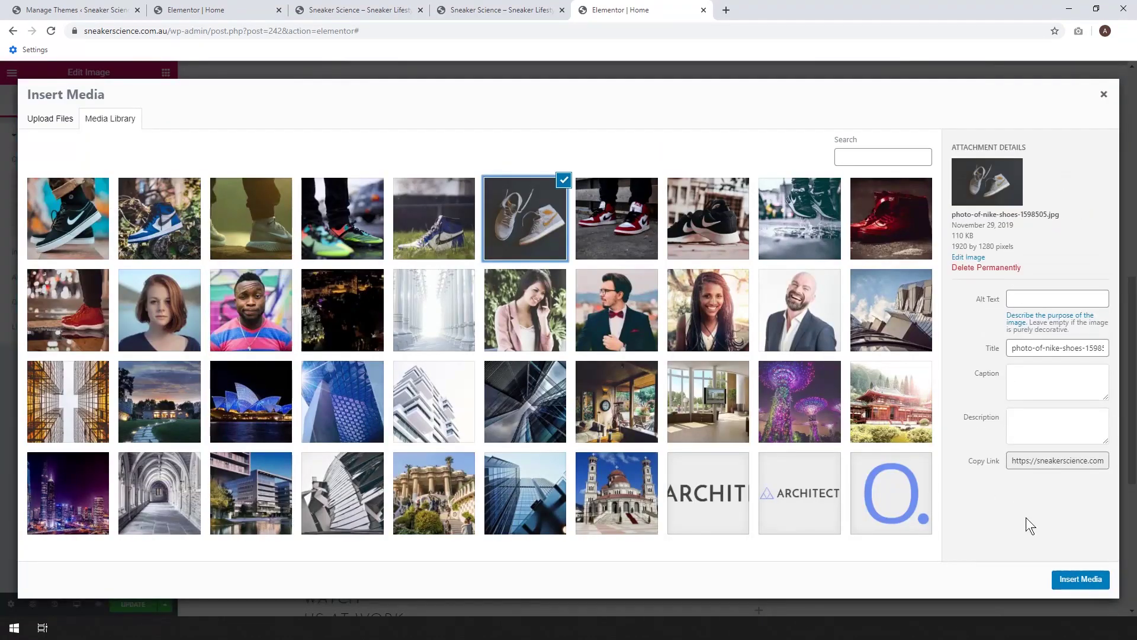
{"action": "left_click", "coordinate": [1093, 582]}
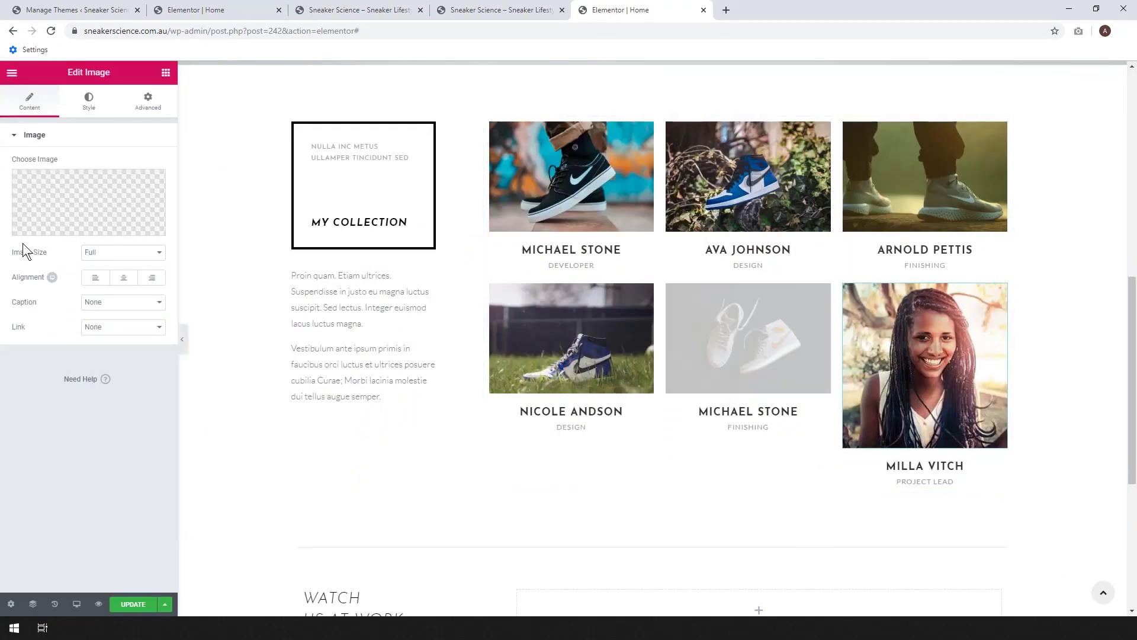
{"action": "left_click", "coordinate": [46, 223]}
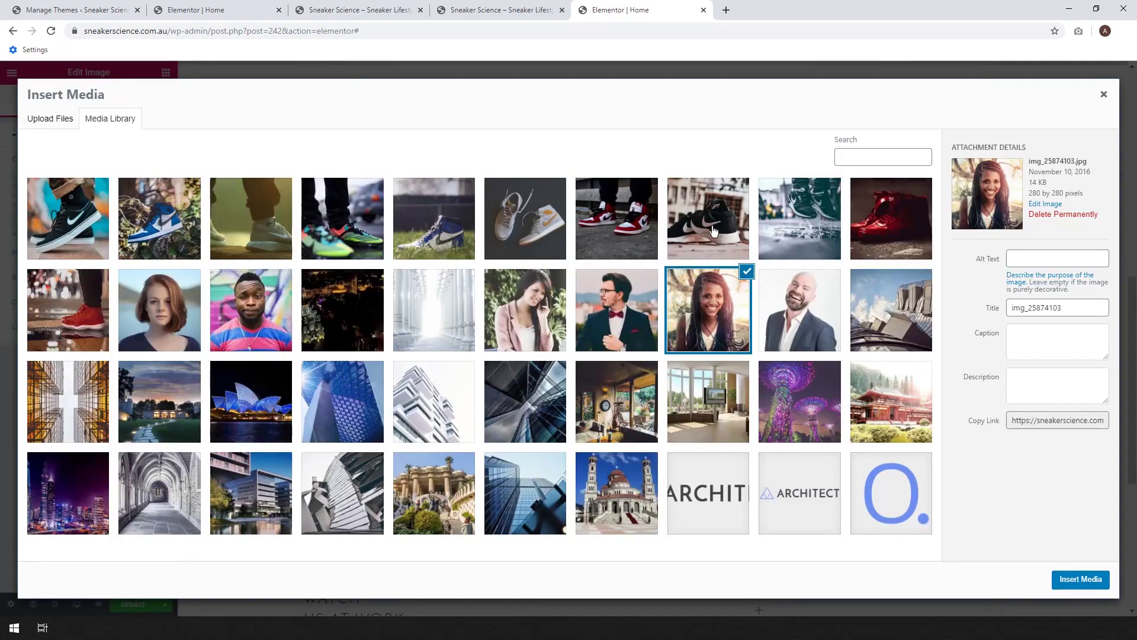
{"action": "left_click", "coordinate": [879, 229]}
{"action": "left_click", "coordinate": [1069, 582]}
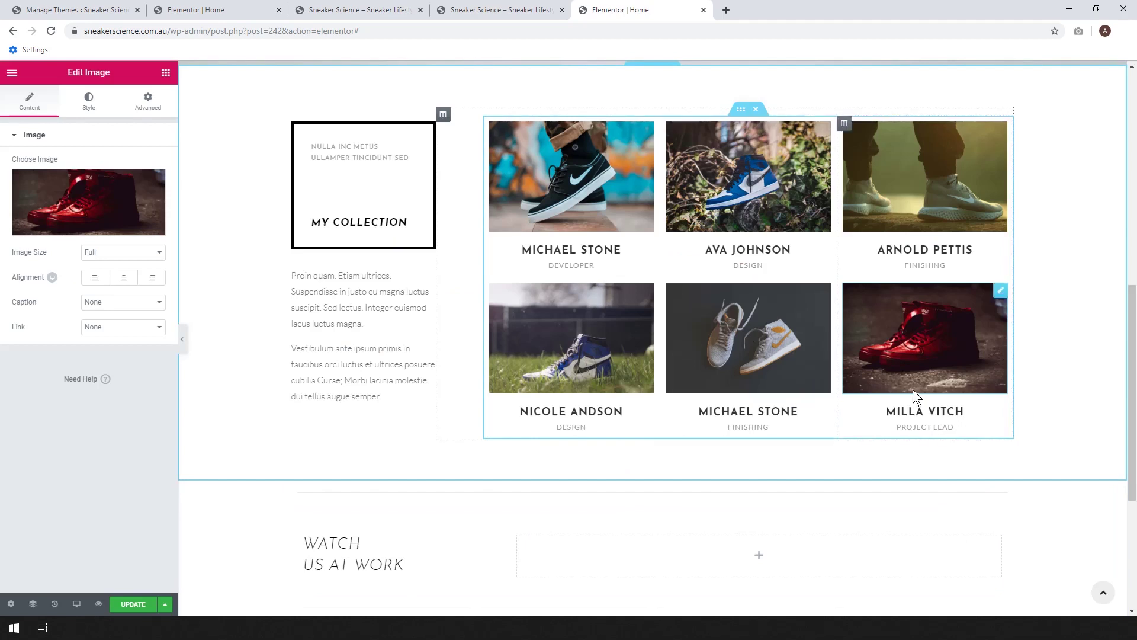
- Rename the bottom-row captions to Red Jordan 1s, Grey Jordans and Blue White Jordans
{"action": "left_click", "coordinate": [944, 411]}
{"action": "left_click_drag", "start_coordinate": [965, 412], "coordinate": [880, 411]}
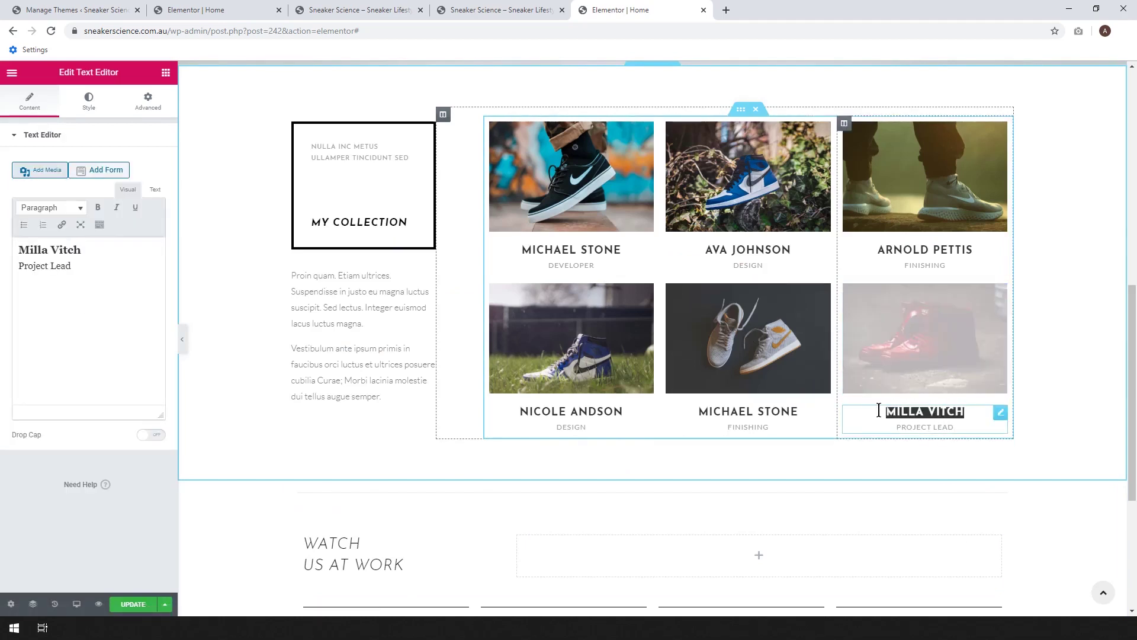
{"action": "type", "text": "R"}
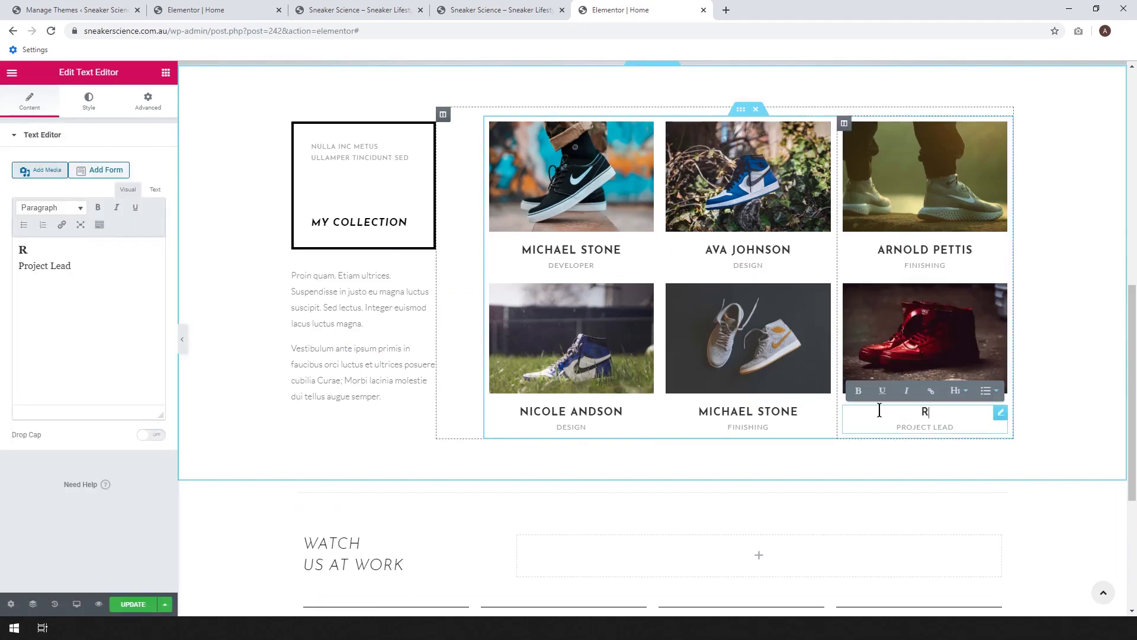
{"action": "type", "text": "ed Jordan 1s"}
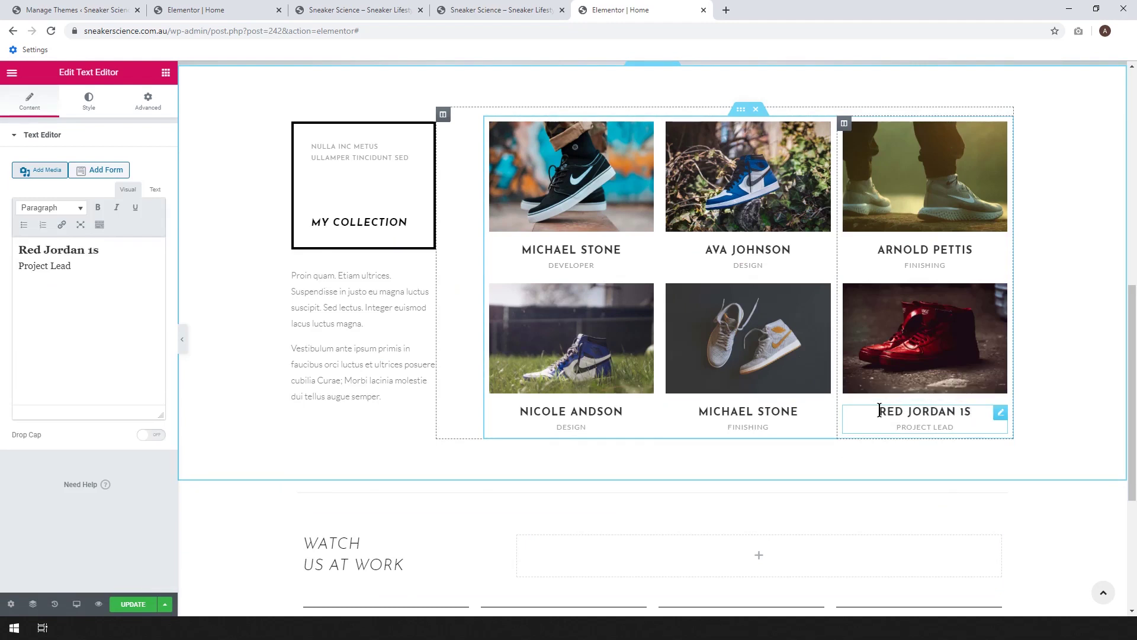
{"action": "left_click", "coordinate": [790, 412]}
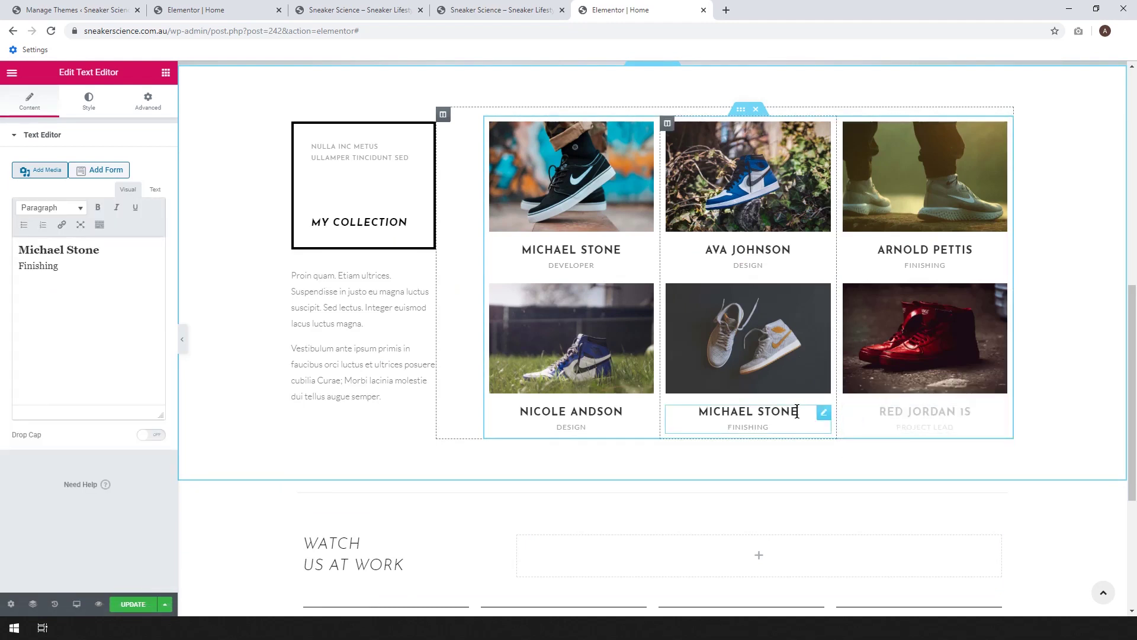
{"action": "left_click_drag", "start_coordinate": [797, 412], "coordinate": [695, 401]}
{"action": "type", "text": "Gre"}
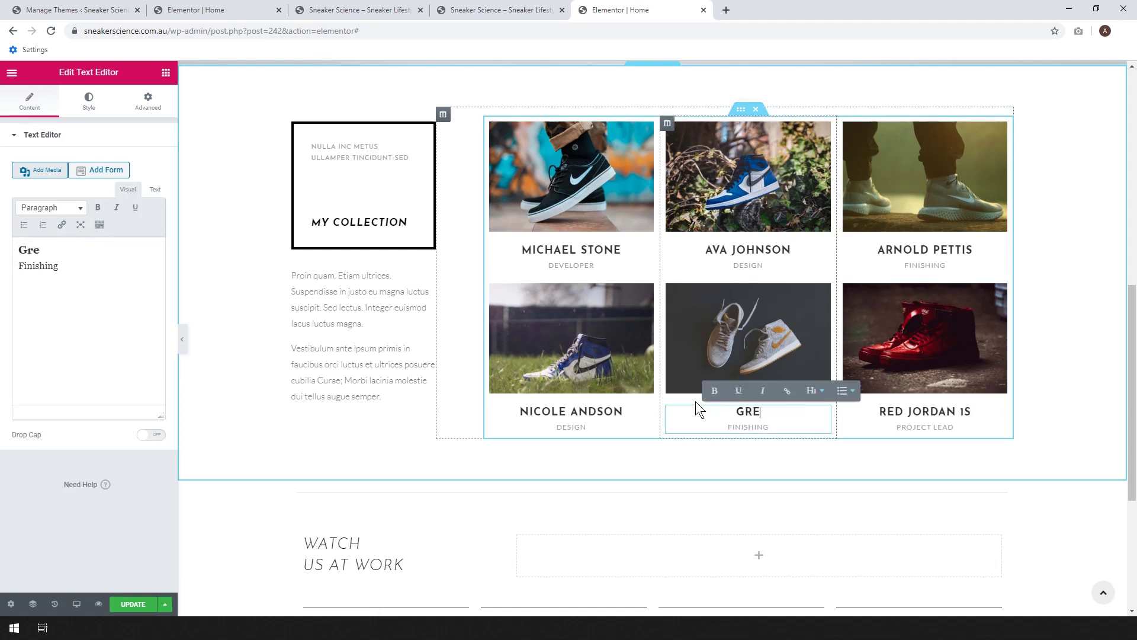
{"action": "type", "text": "y jordans"}
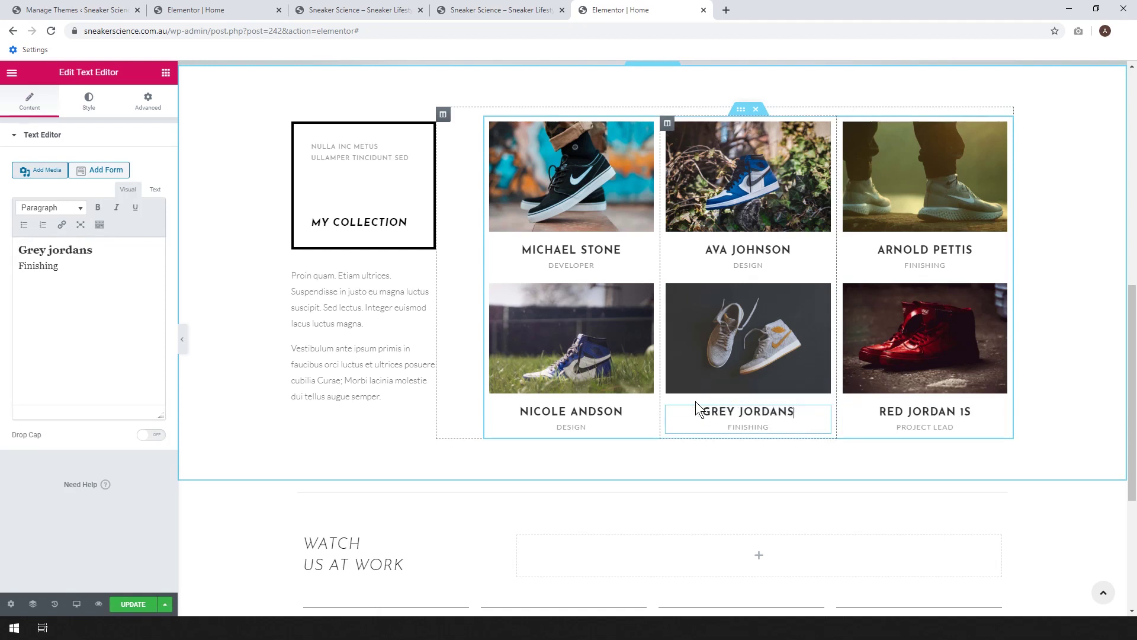
{"action": "left_click", "coordinate": [622, 411]}
{"action": "left_click_drag", "start_coordinate": [623, 411], "coordinate": [529, 414]}
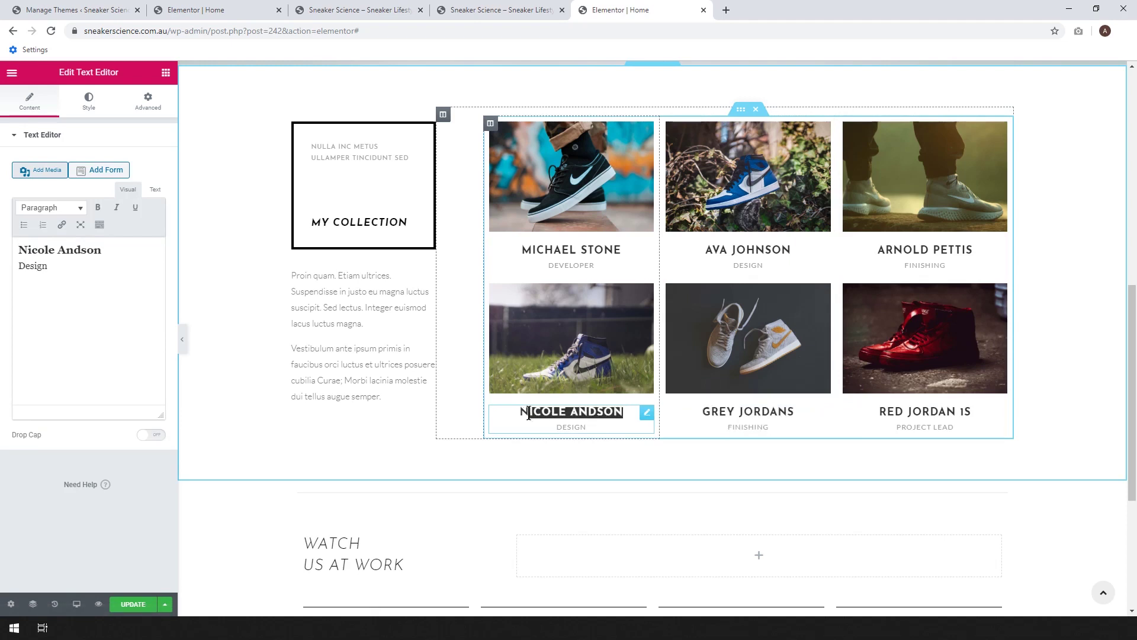
{"action": "type", "text": "Blue "}
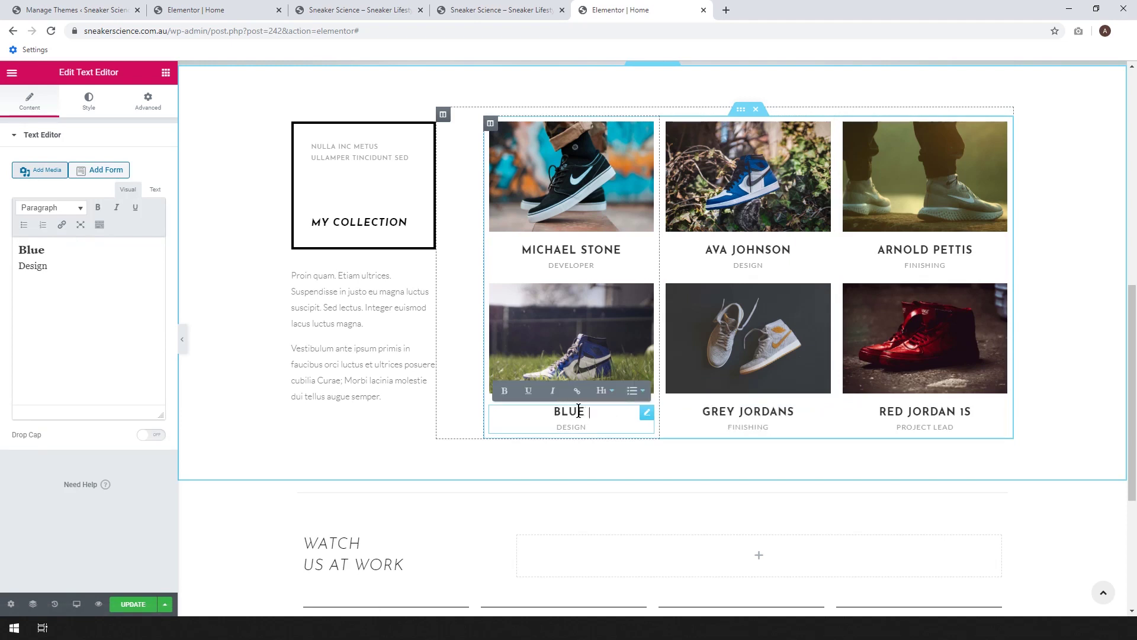
{"action": "type", "text": "white jord"}
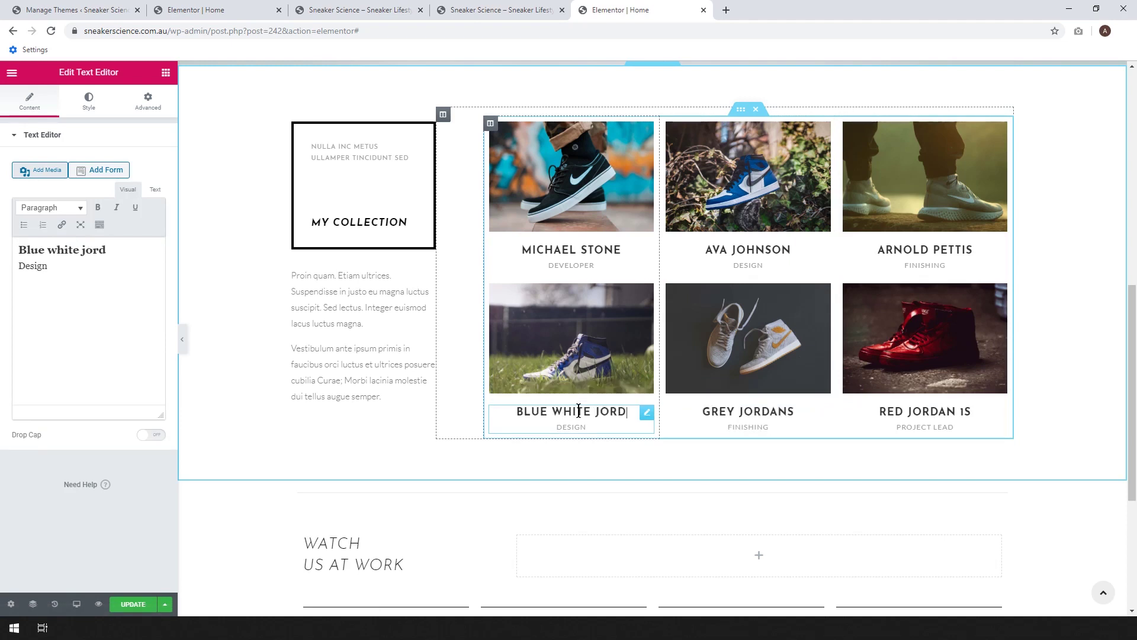
{"action": "type", "text": "ans"}
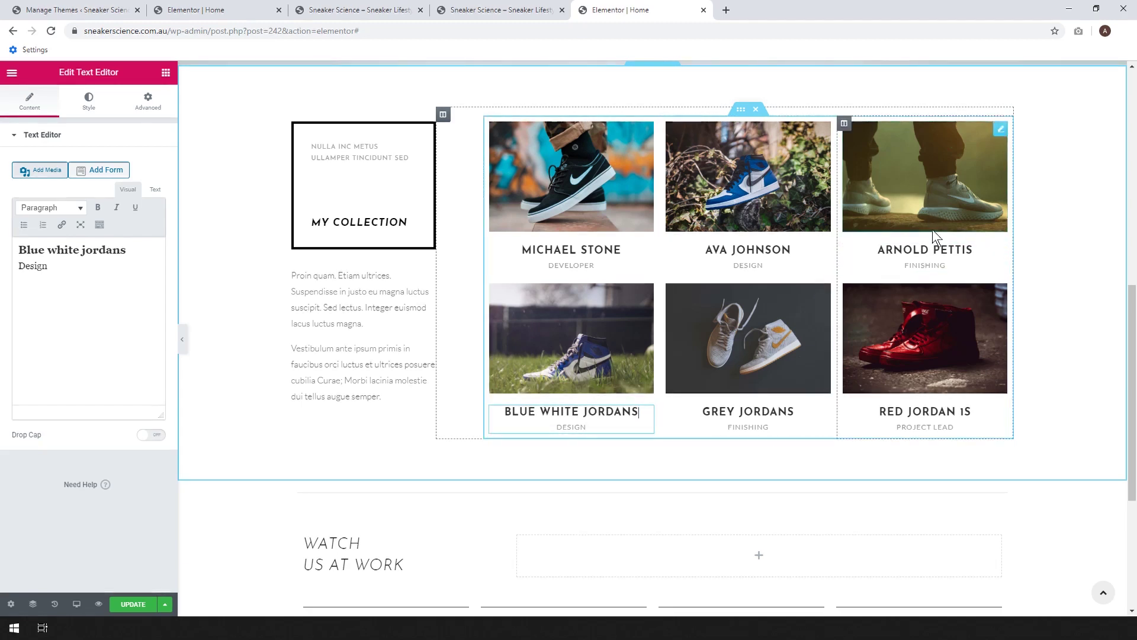
- Rename the top-row captions to Grey Nikes, White Blue and Black Skaters
{"action": "left_click", "coordinate": [934, 248]}
{"action": "left_click_drag", "start_coordinate": [975, 248], "coordinate": [876, 249]}
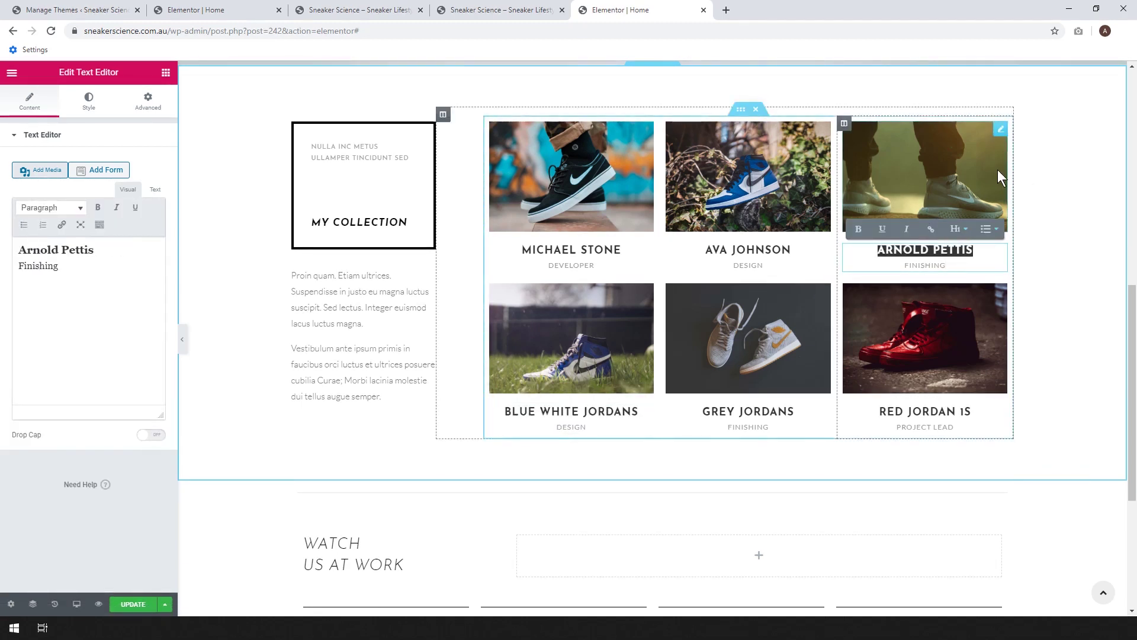
{"action": "type", "text": "greay"}
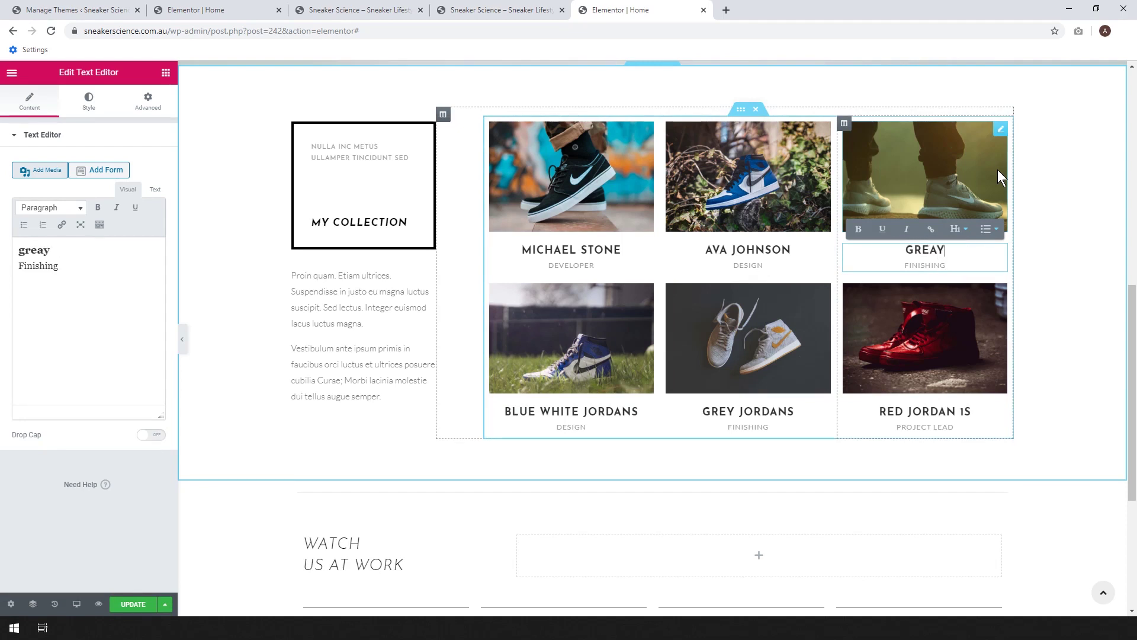
{"action": "key", "text": "BackSpace"}
{"action": "key", "text": "BackSpace"}
{"action": "key", "text": "BackSpace"}
{"action": "type", "text": "y n"}
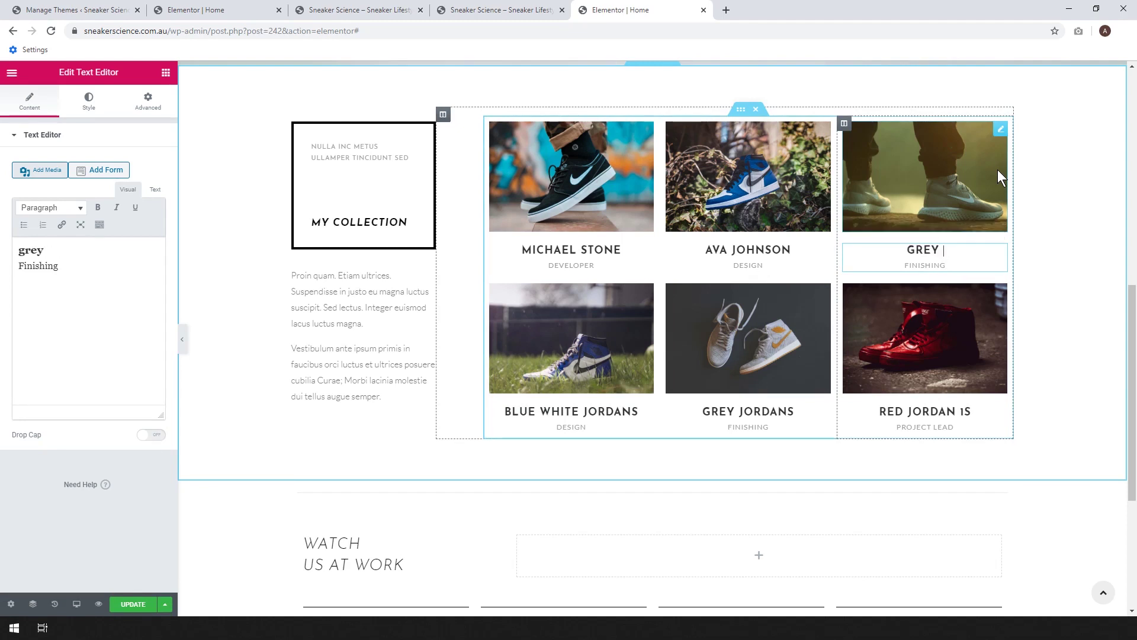
{"action": "type", "text": "ikes"}
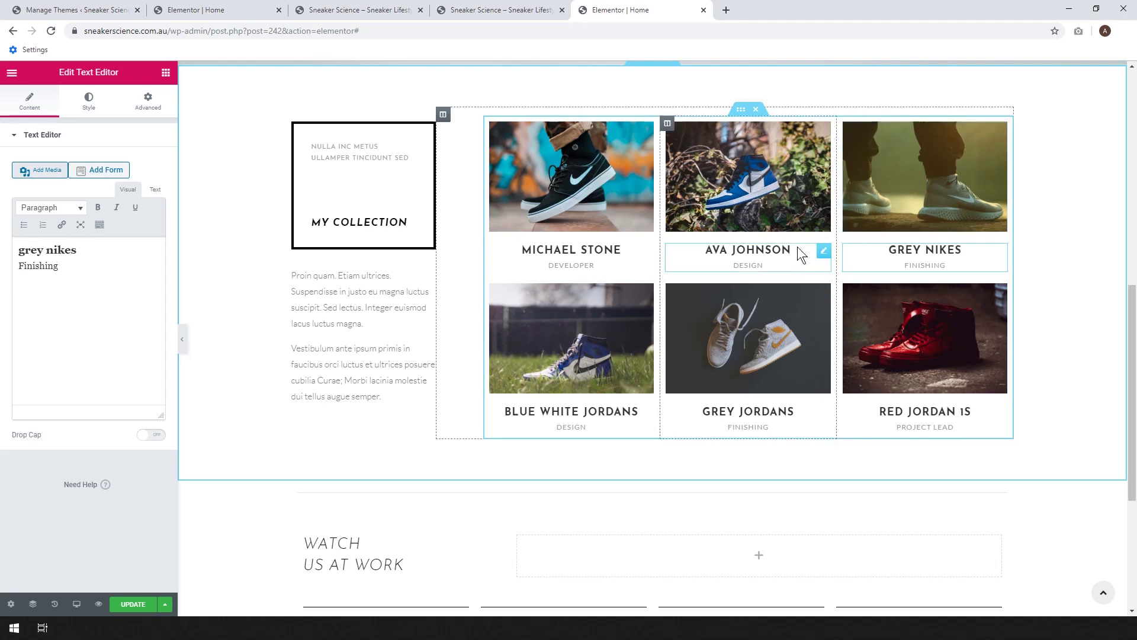
{"action": "left_click", "coordinate": [779, 244]}
{"action": "left_click_drag", "start_coordinate": [797, 249], "coordinate": [725, 249]}
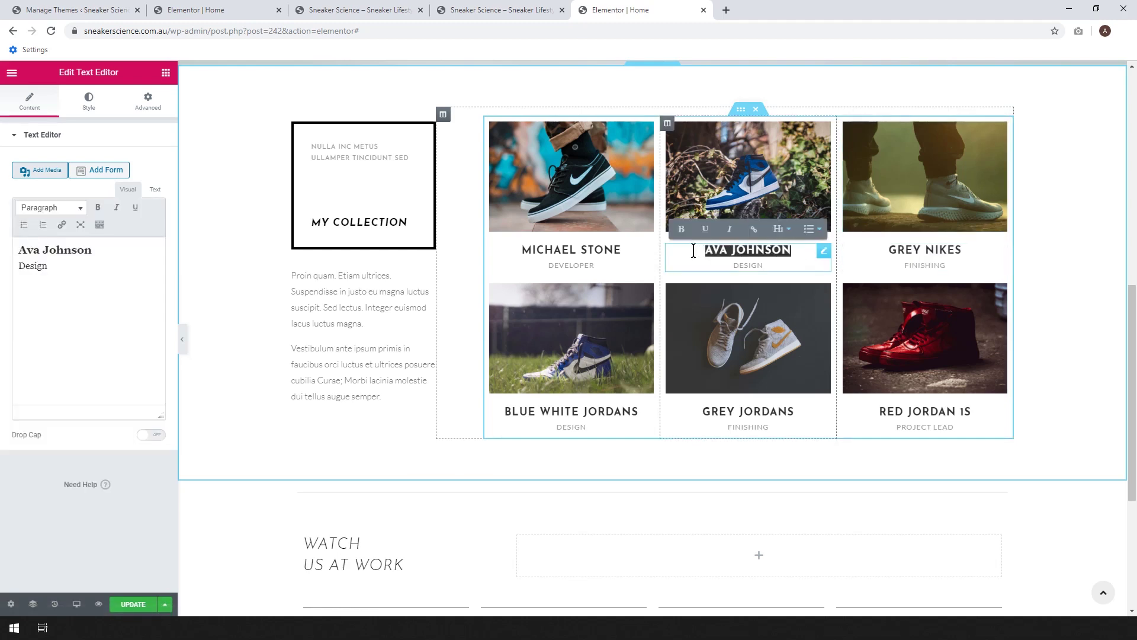
{"action": "type", "text": "white blue"}
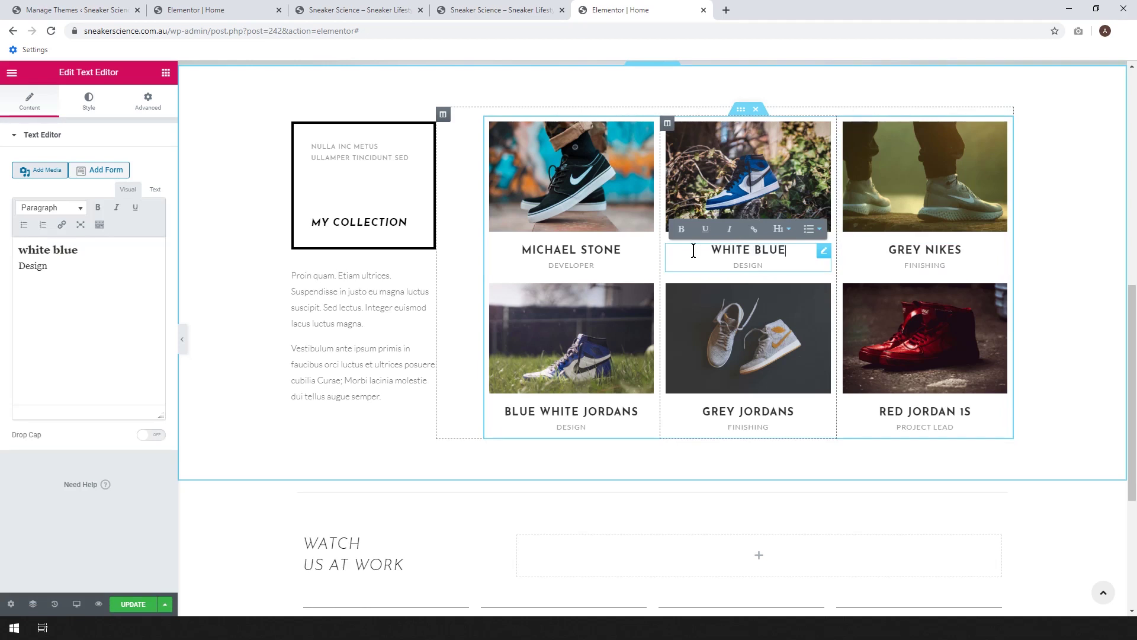
{"action": "left_click", "coordinate": [610, 251]}
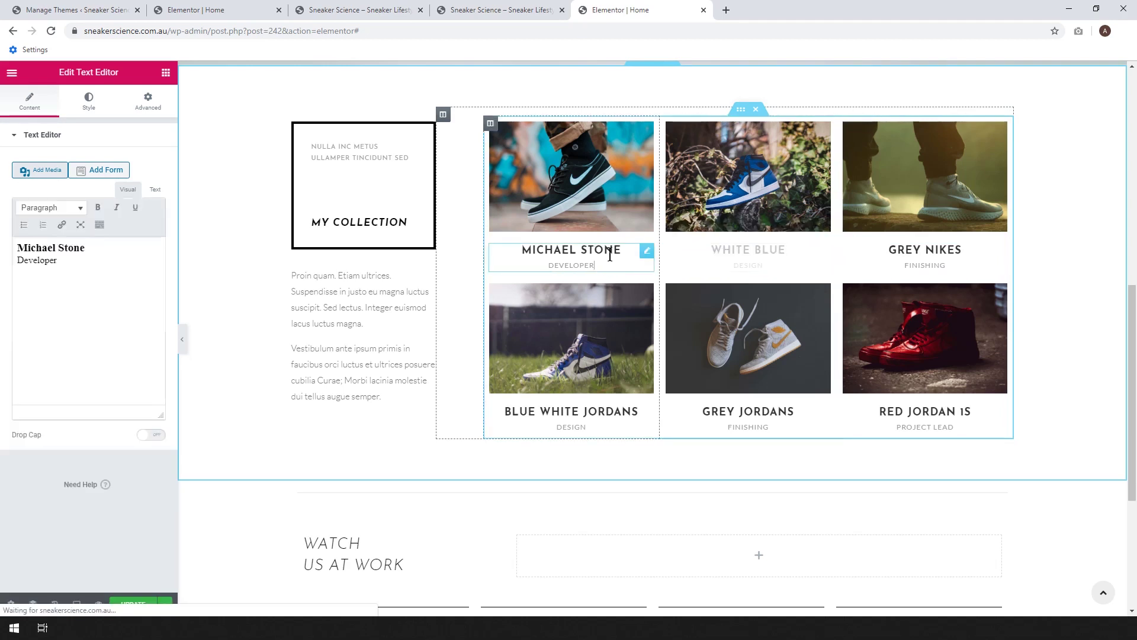
{"action": "left_click_drag", "start_coordinate": [623, 251], "coordinate": [446, 248]}
{"action": "type", "text": "b"}
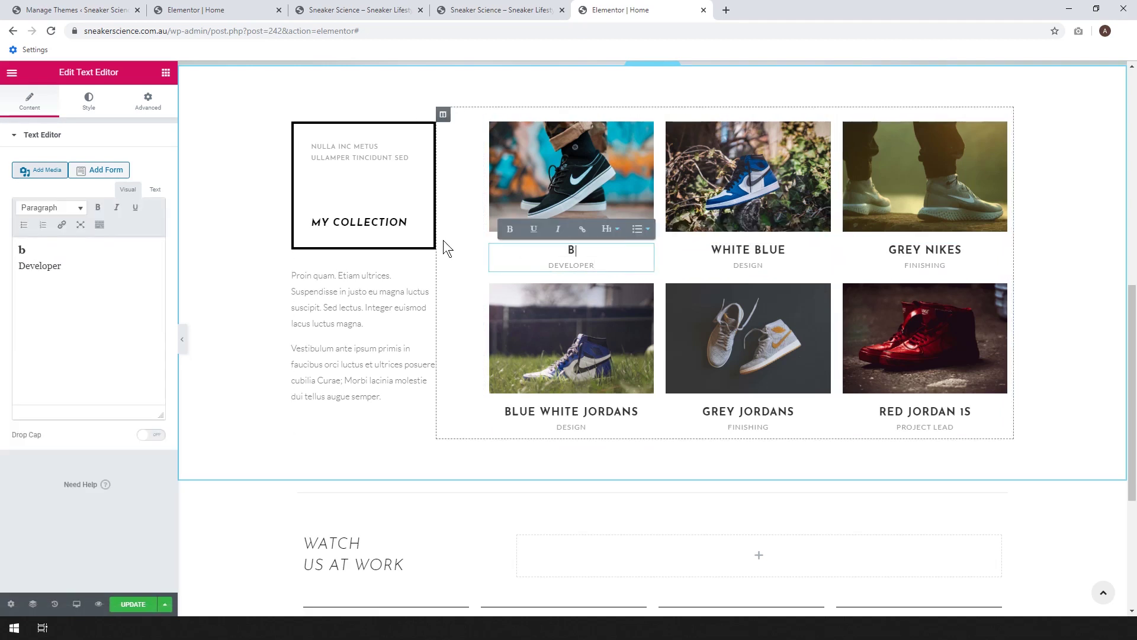
{"action": "type", "text": "lack skaters"}
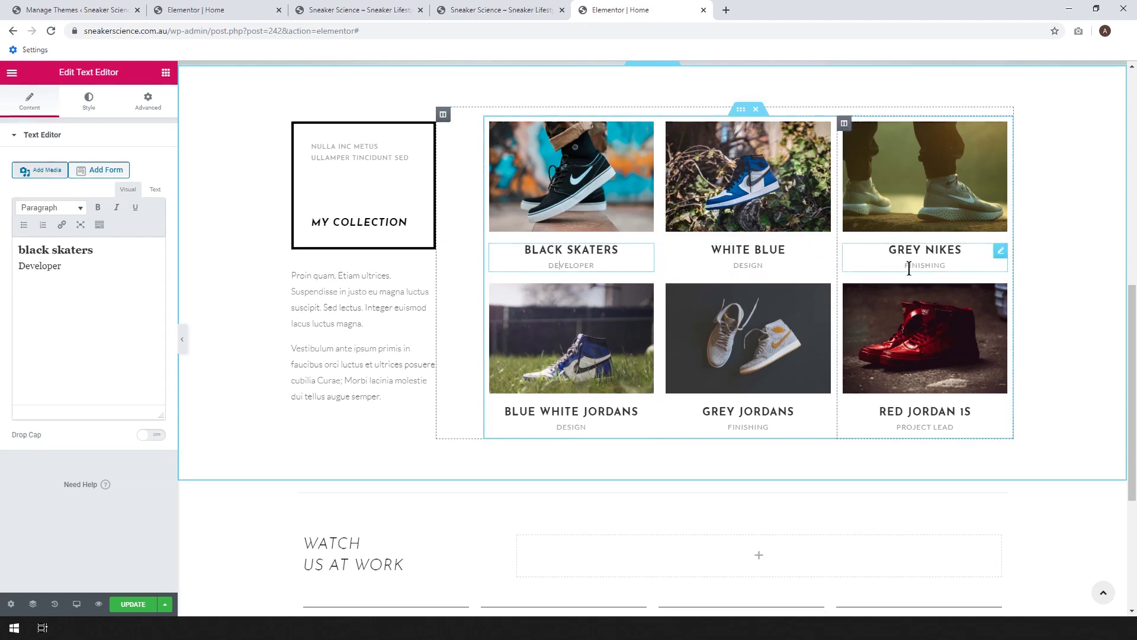
- Delete the subtitles under Black Skaters, White Blue and Grey Nikes
{"action": "double_click", "coordinate": [569, 265]}
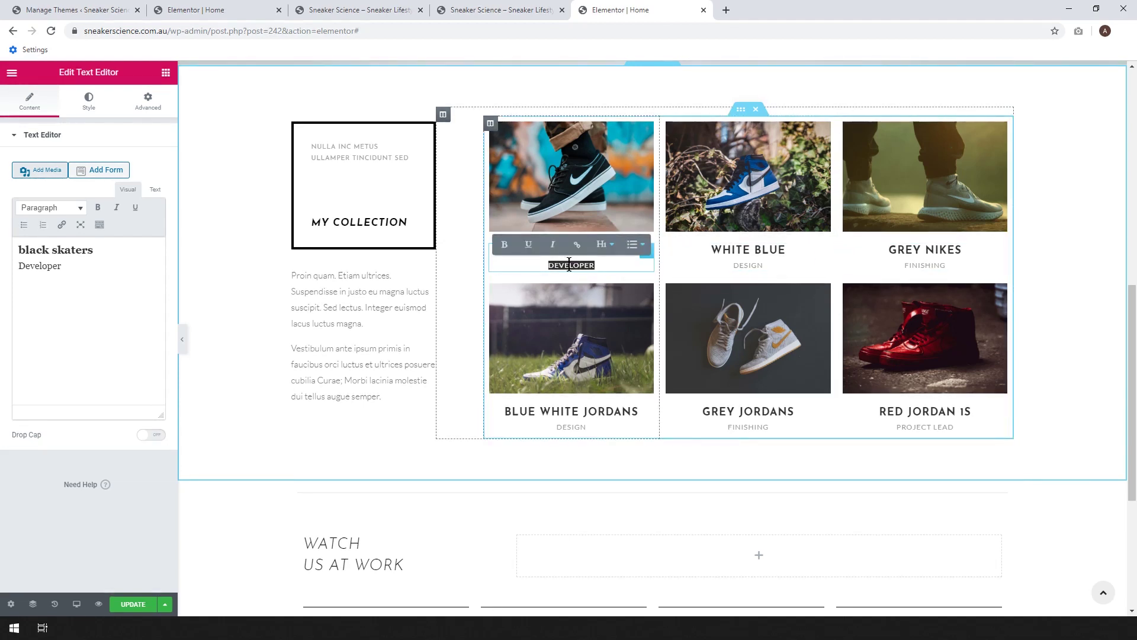
{"action": "key", "text": "BackSpace"}
{"action": "left_click", "coordinate": [770, 265]}
{"action": "key", "text": "BackSpace"}
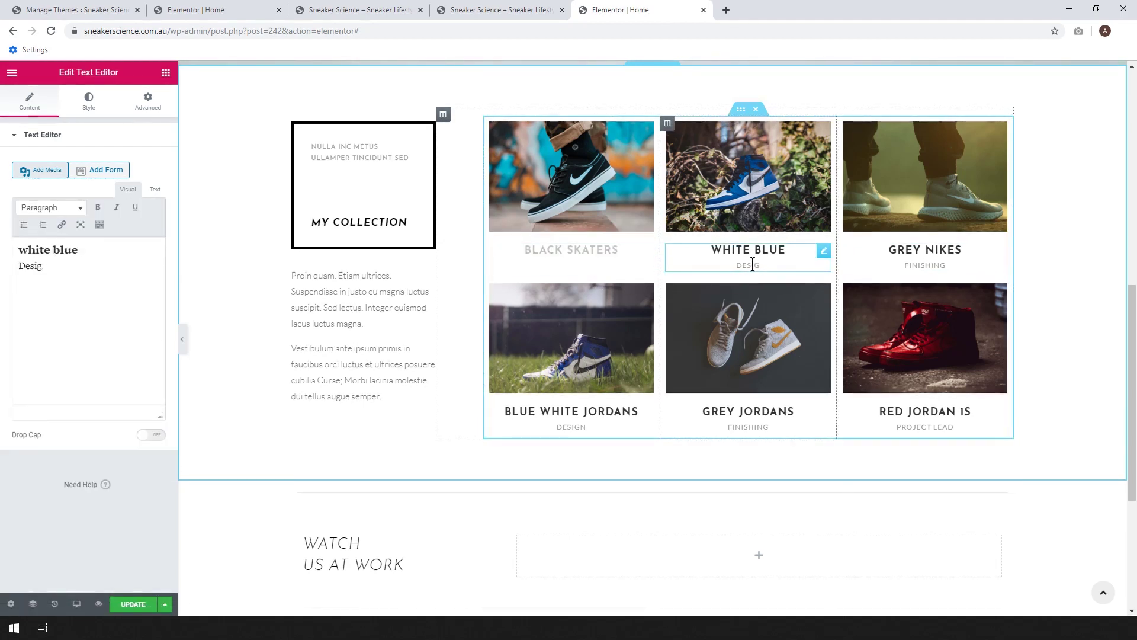
{"action": "key", "text": "BackSpace"}
{"action": "key", "text": "BackSpace"}
{"action": "key", "text": "BackSpace"}
{"action": "key", "text": "BackSpace"}
{"action": "key", "text": "BackSpace"}
{"action": "double_click", "coordinate": [922, 266]}
{"action": "key", "text": "BackSpace"}
- Delete the subtitles under Blue White Jordans, Grey Jordans and Red Jordan 1s
{"action": "double_click", "coordinate": [571, 427]}
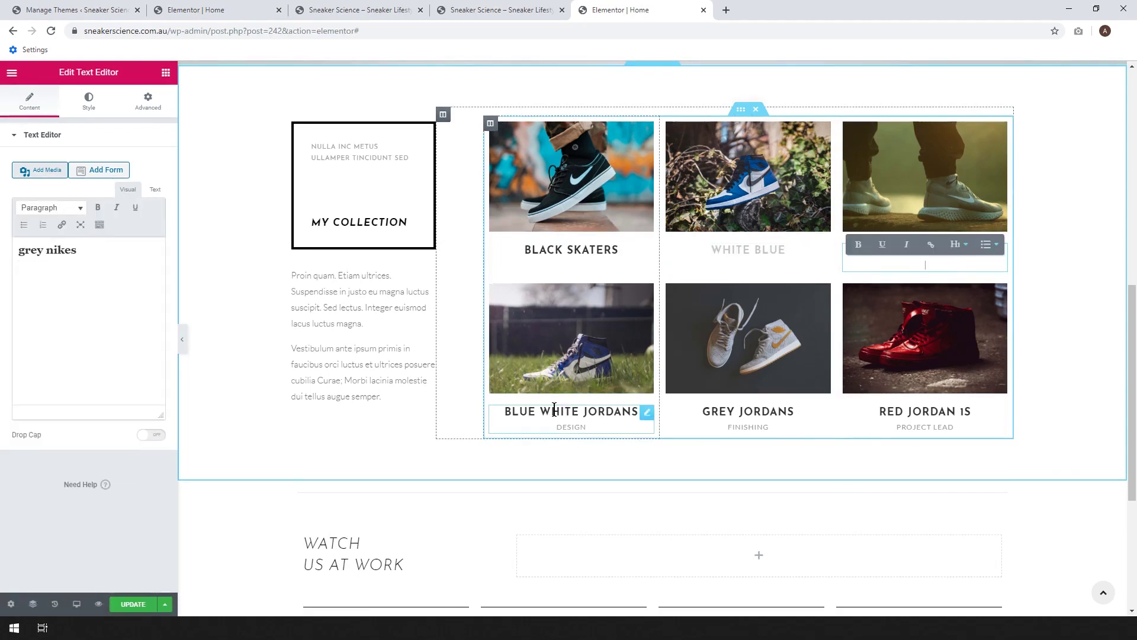
{"action": "key", "text": "BackSpace"}
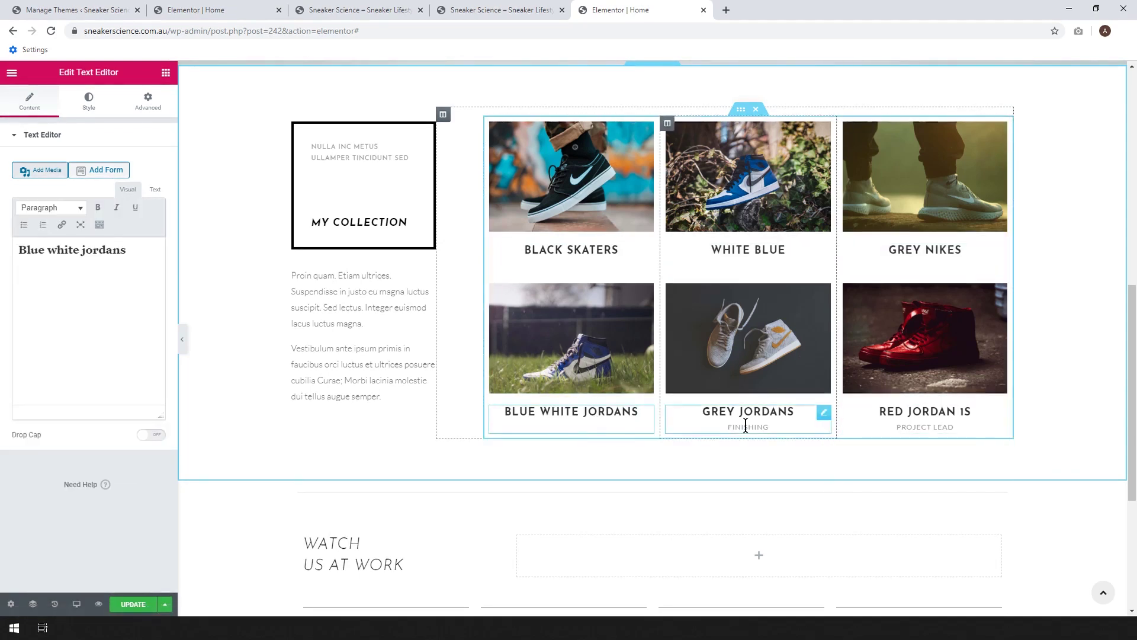
{"action": "double_click", "coordinate": [748, 427]}
{"action": "key", "text": "BackSpace"}
{"action": "left_click", "coordinate": [922, 425]}
{"action": "key", "text": "BackSpace"}
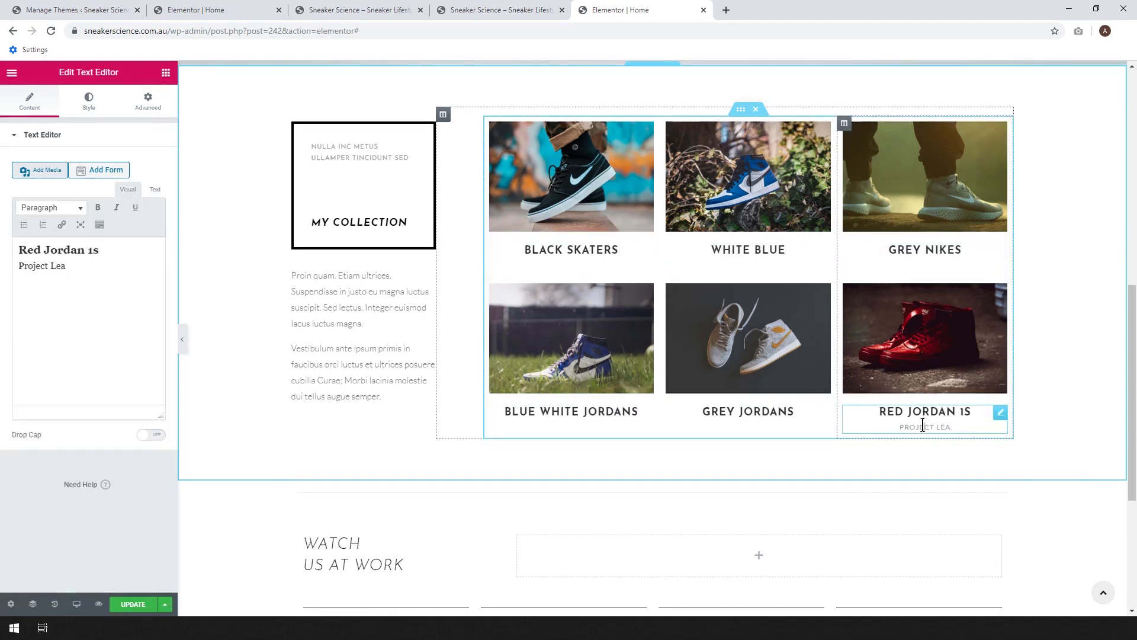
{"action": "double_click", "coordinate": [921, 425]}
{"action": "key", "text": "BackSpace"}
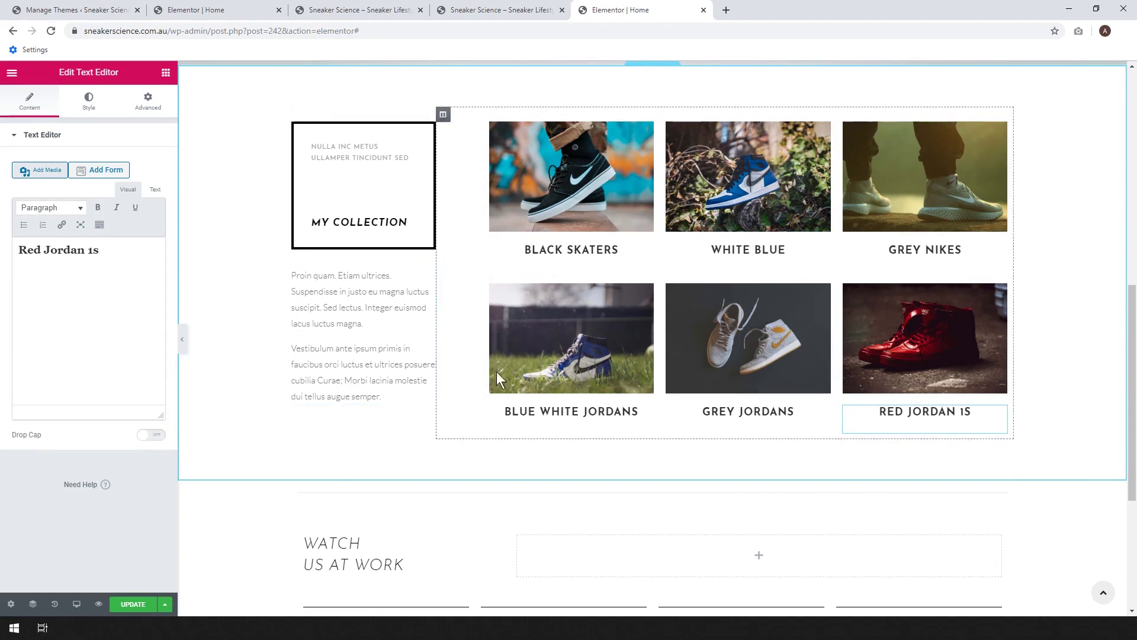
- Select the Black Skaters heading text and dismiss the link box without adding a link
{"action": "left_click", "coordinate": [550, 250]}
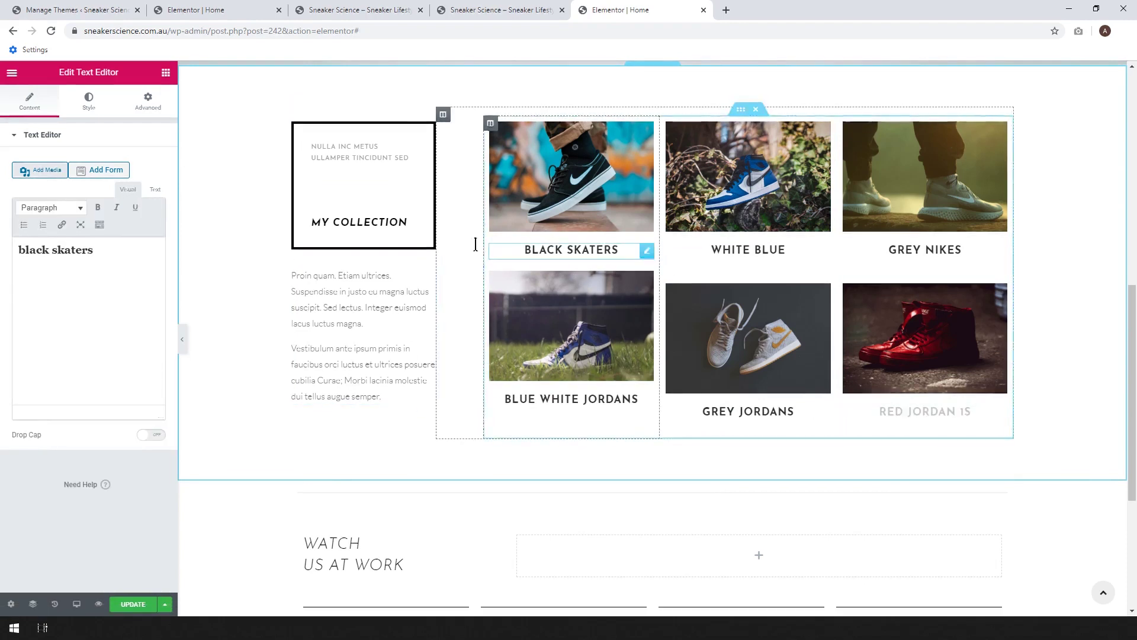
{"action": "left_click_drag", "start_coordinate": [98, 251], "coordinate": [16, 250]}
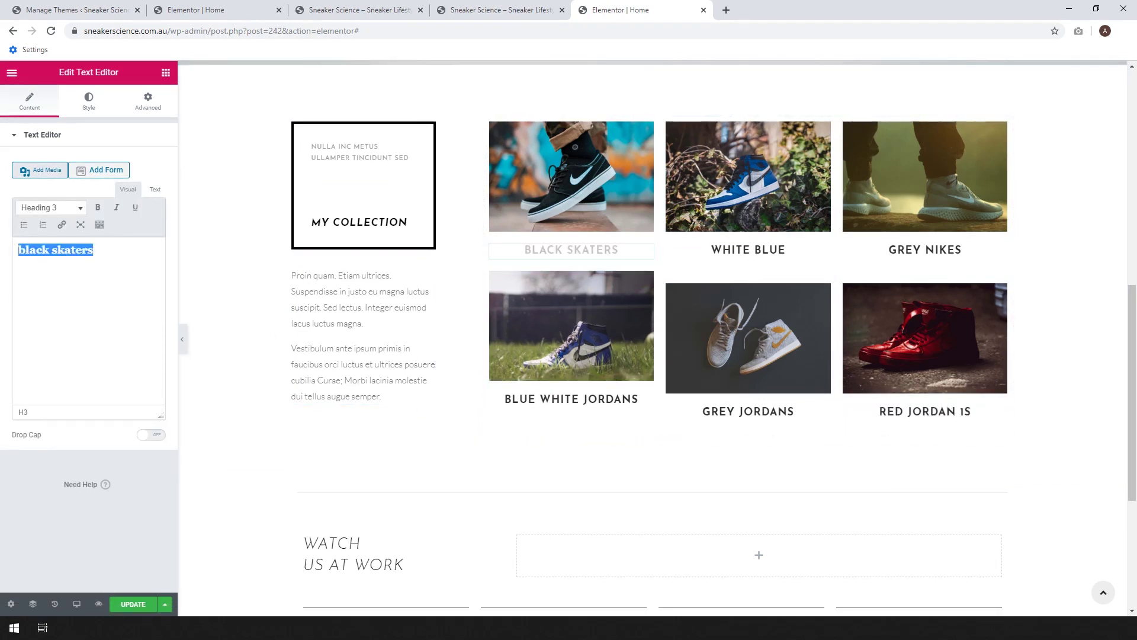
{"action": "left_click", "coordinate": [61, 225]}
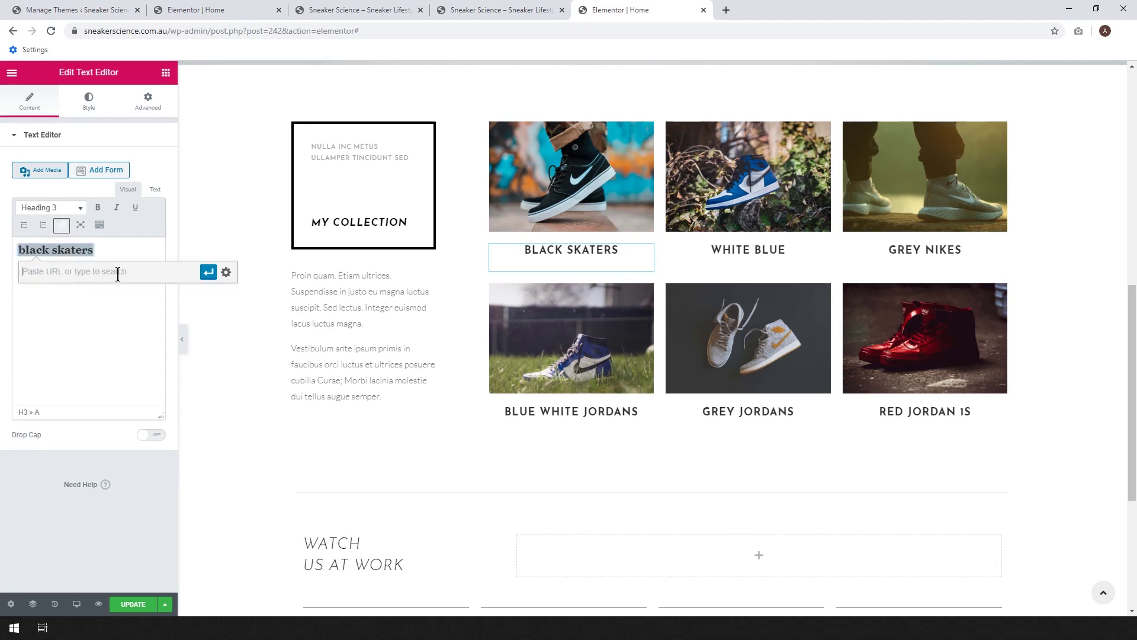
{"action": "left_click", "coordinate": [55, 362]}
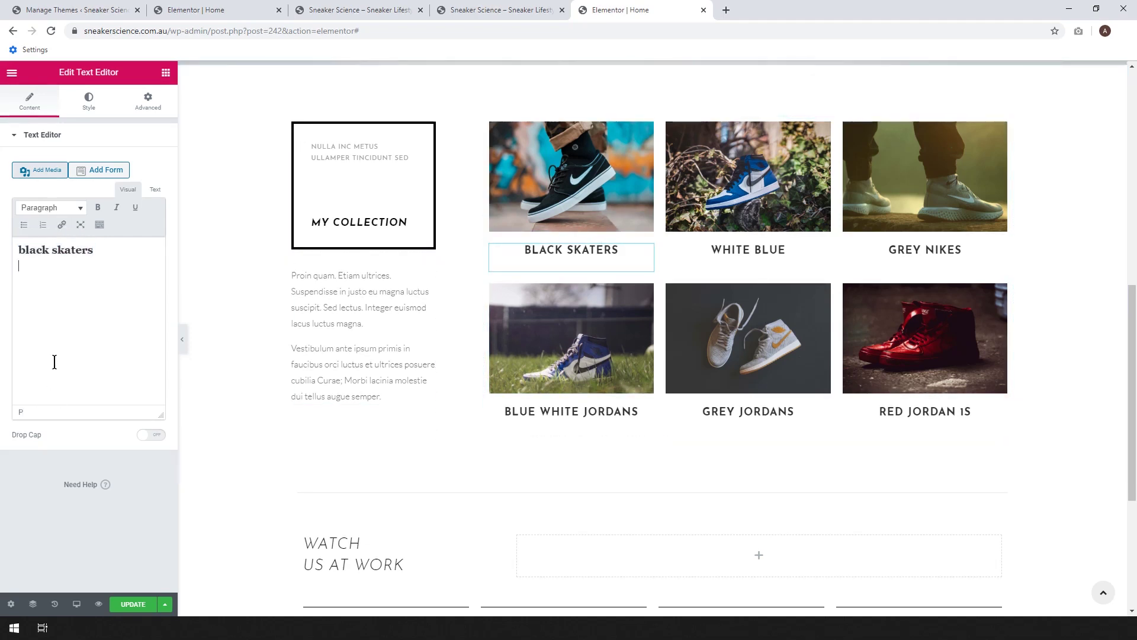
- Delete the Completed Projects column from the Watch Us At Work button row
{"action": "scroll", "coordinate": [942, 239], "scroll_direction": "down", "scroll_amount": 2}
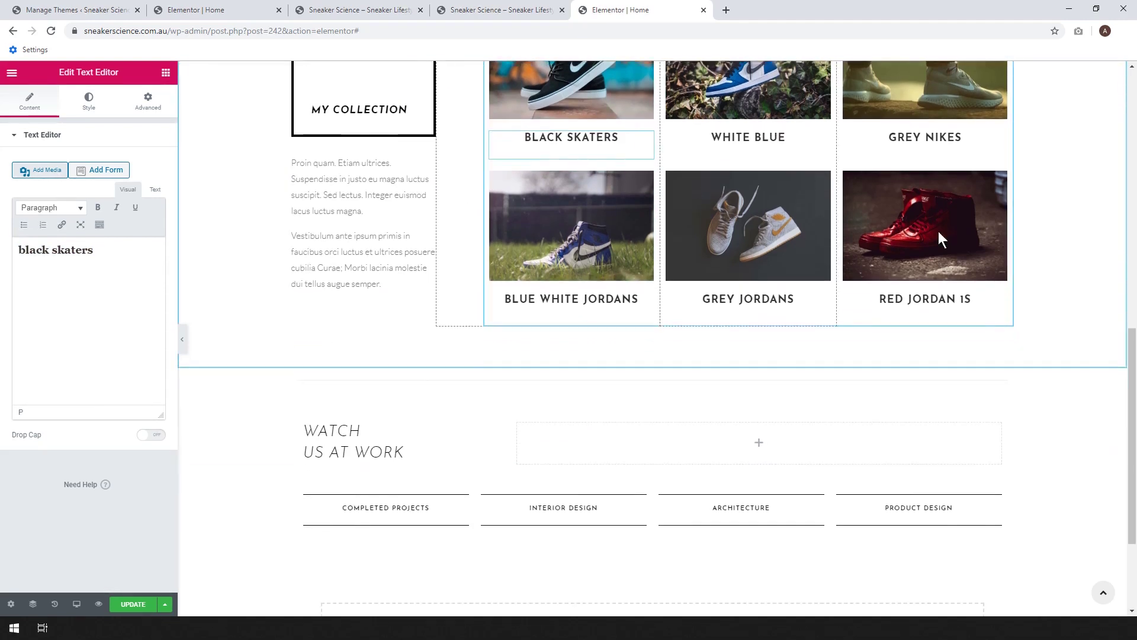
{"action": "scroll", "coordinate": [917, 237], "scroll_direction": "down", "scroll_amount": 1}
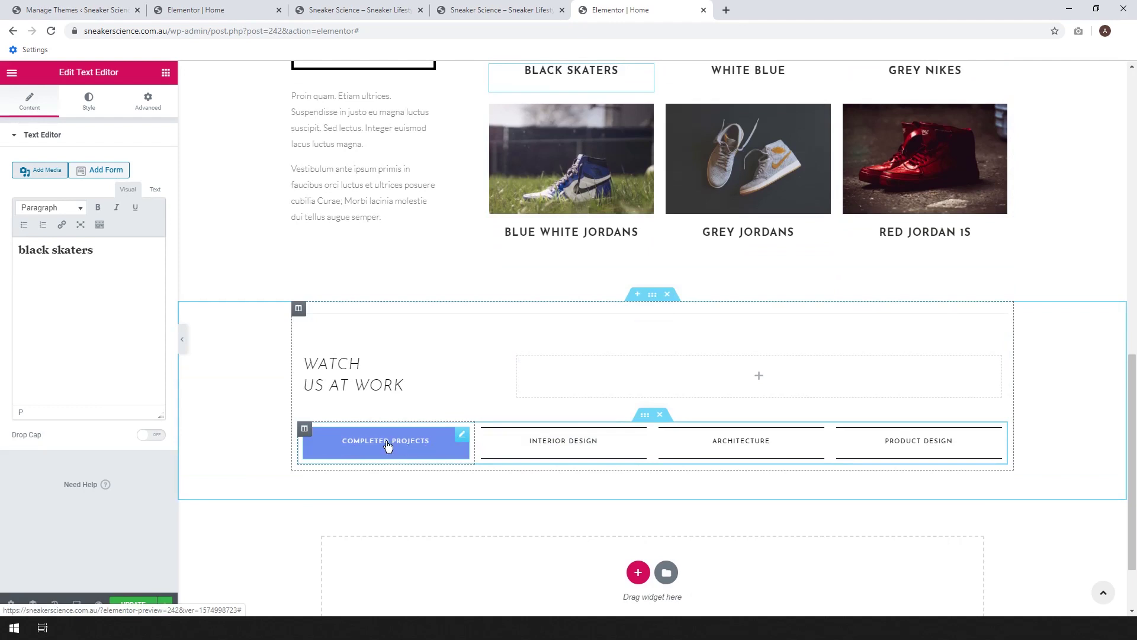
{"action": "right_click", "coordinate": [305, 428]}
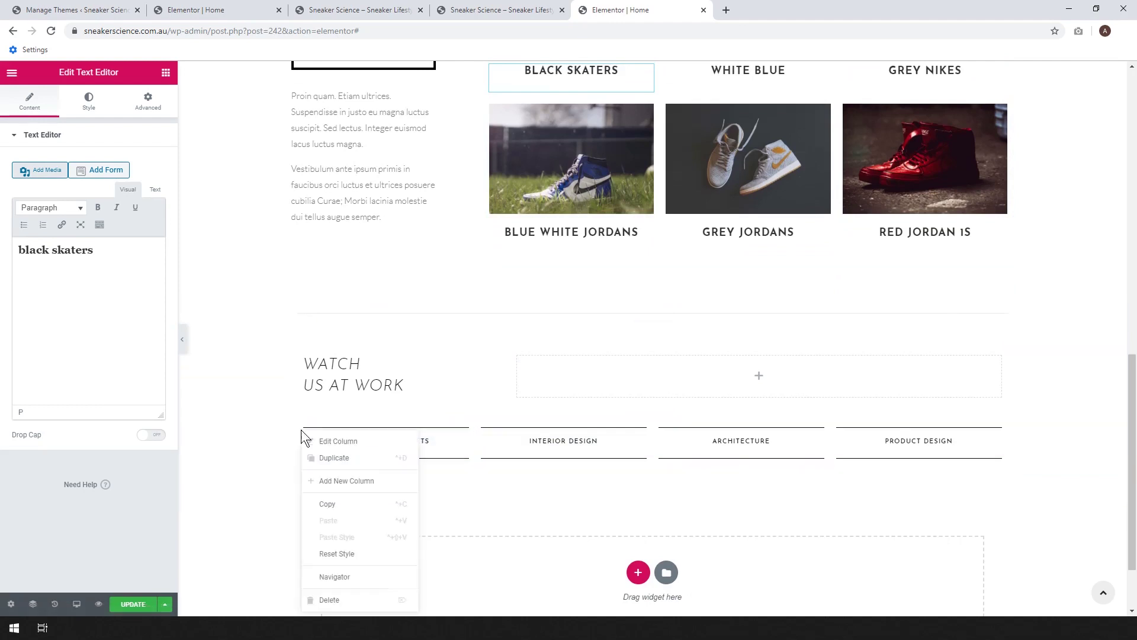
{"action": "left_click", "coordinate": [329, 600]}
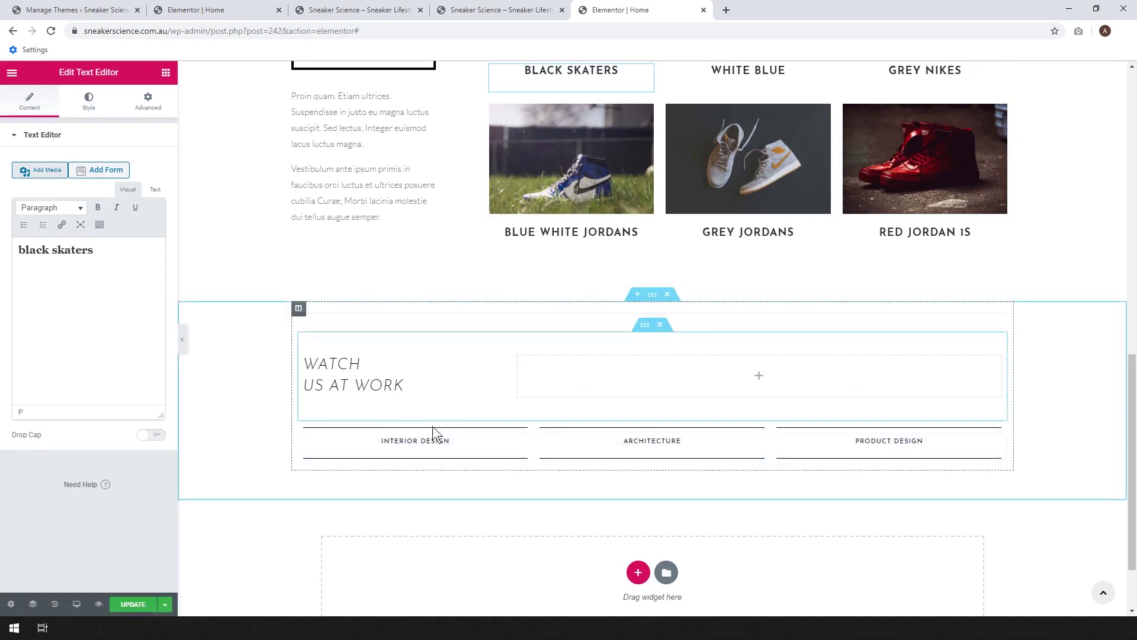
{"action": "left_click", "coordinate": [433, 442]}
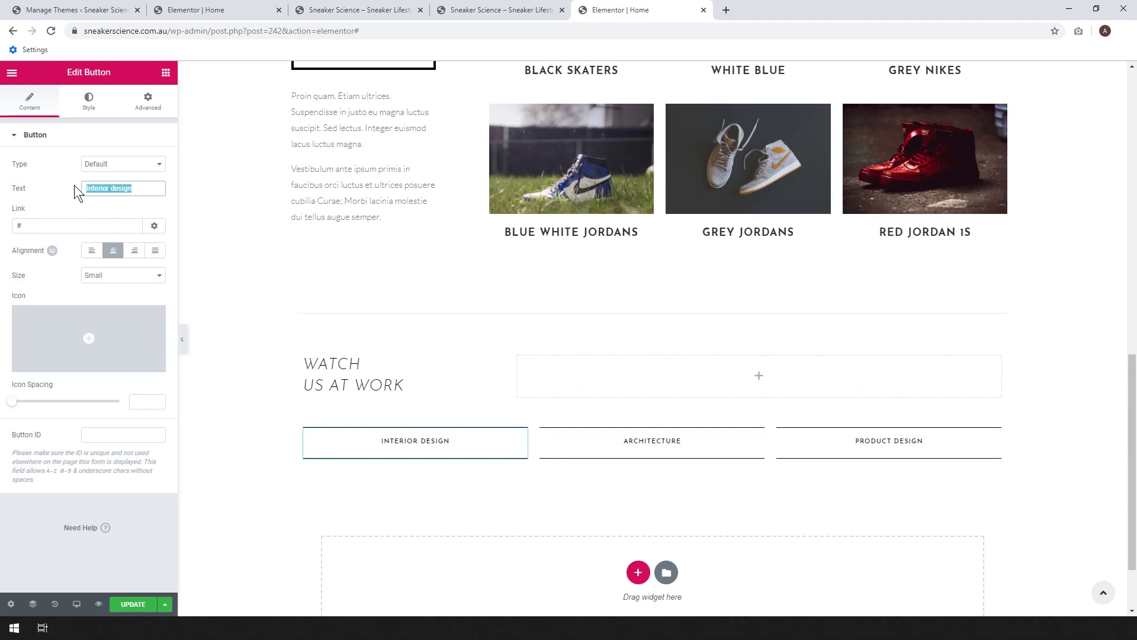
- Relabel the three buttons Blog, About and Contact
{"action": "type", "text": "Blog"}
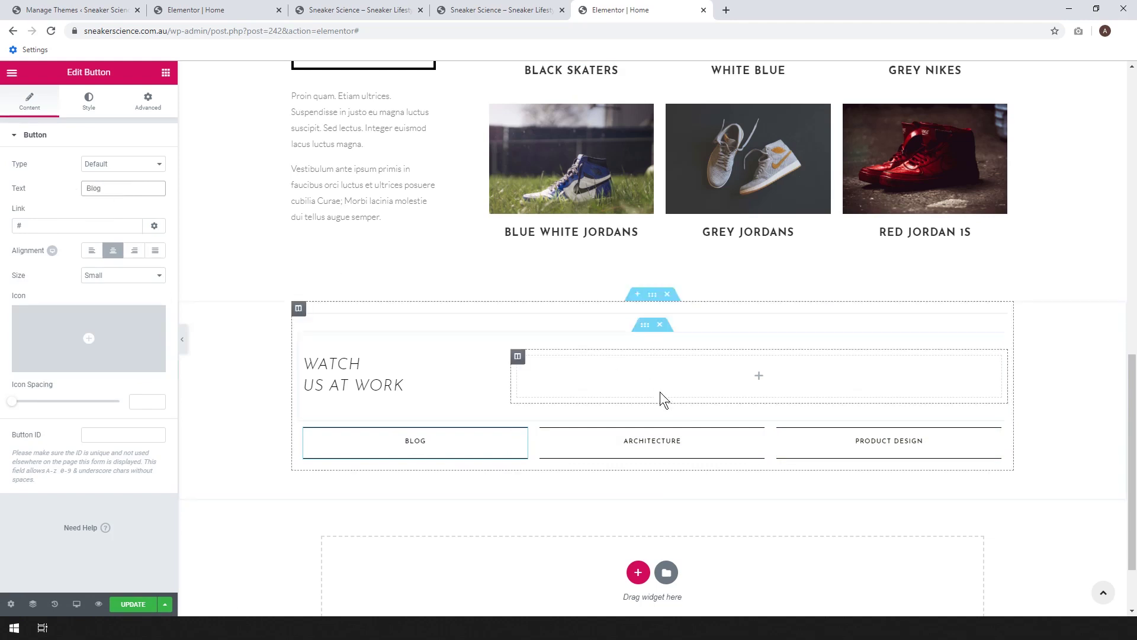
{"action": "left_click", "coordinate": [761, 441]}
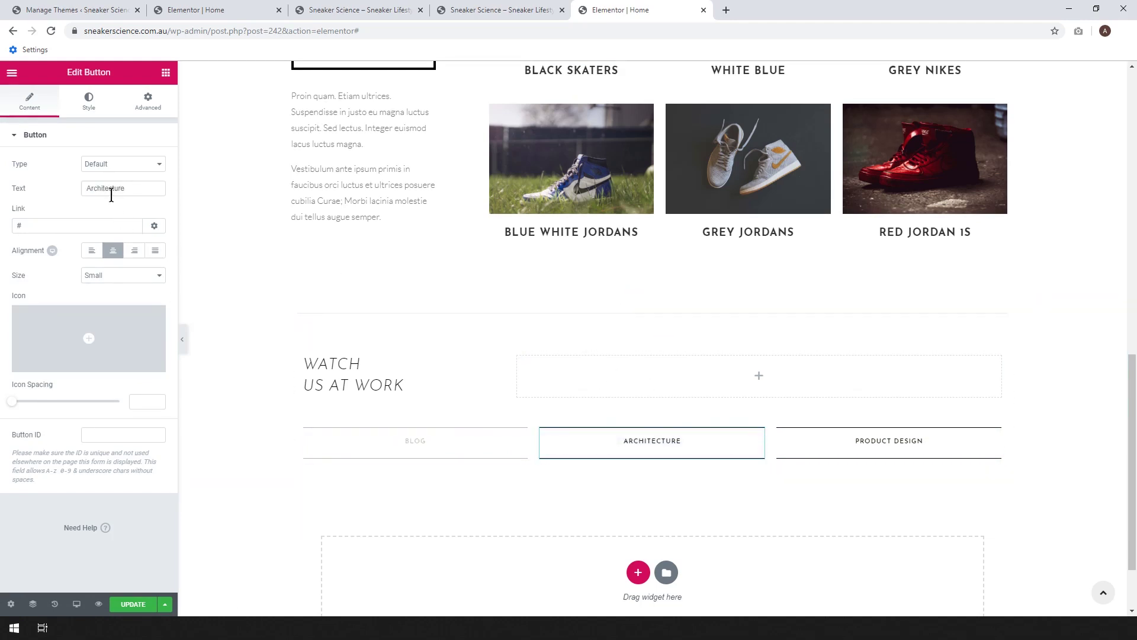
{"action": "double_click", "coordinate": [111, 188]}
{"action": "type", "text": "About"}
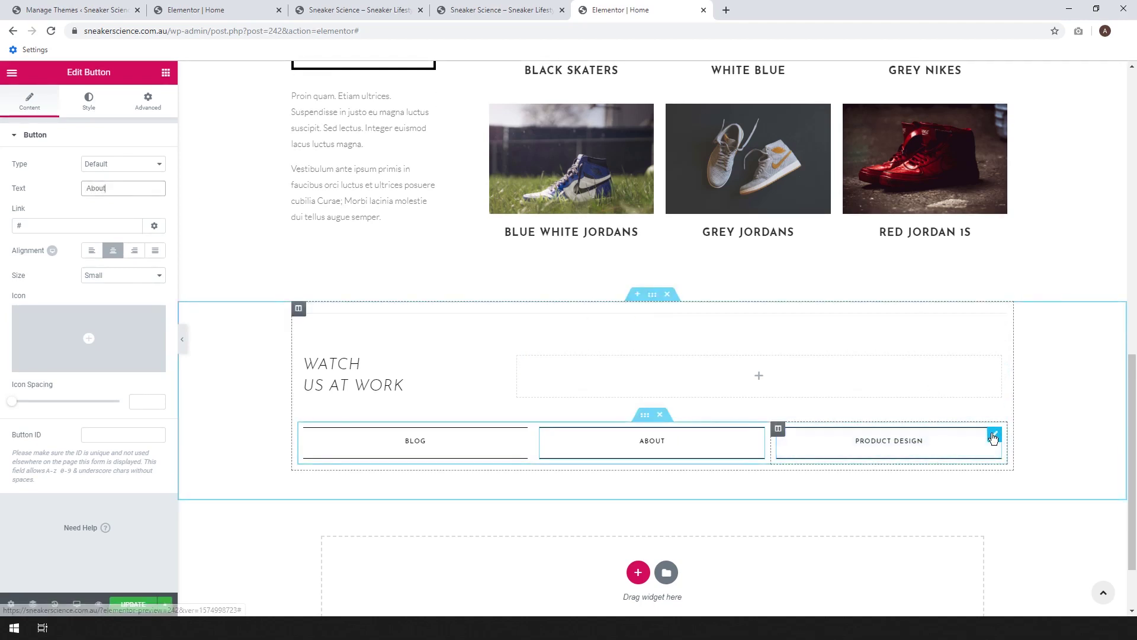
{"action": "left_click", "coordinate": [944, 452]}
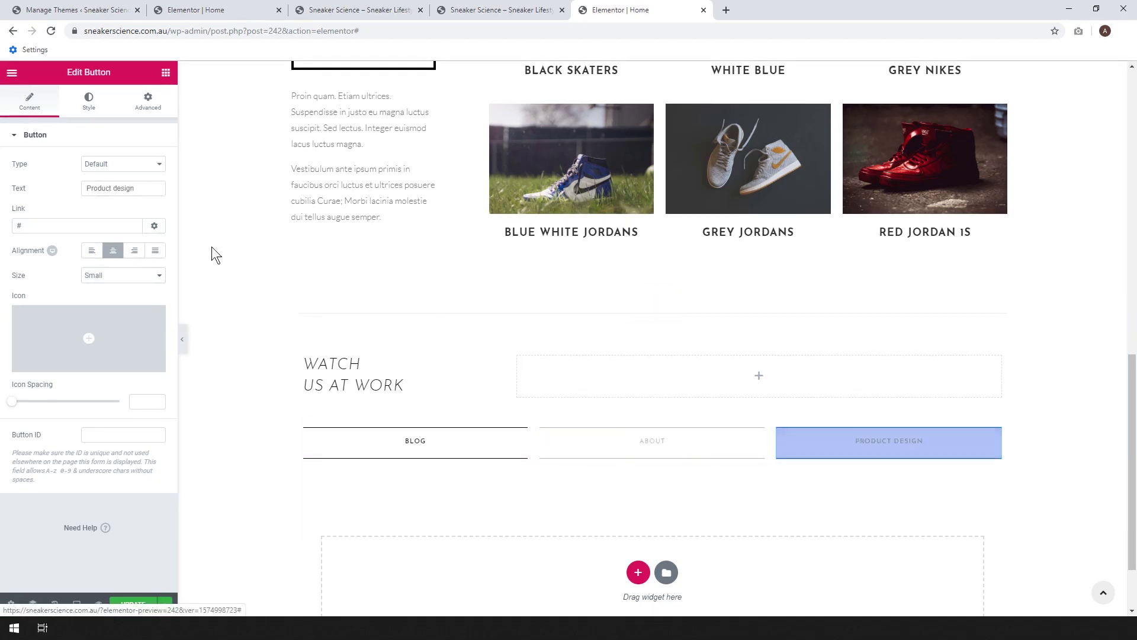
{"action": "triple_click", "coordinate": [137, 188]}
{"action": "type", "text": "Contact"}
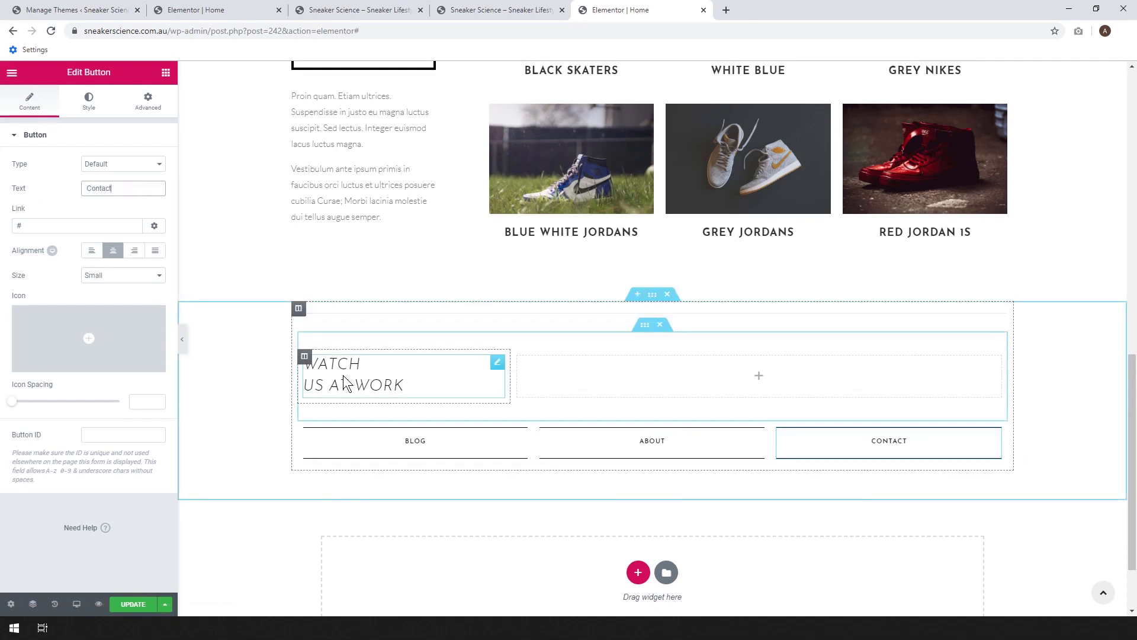
- Retitle the Watch Us At Work heading to 'More About Us' and update the page
{"action": "left_click", "coordinate": [379, 382]}
{"action": "left_click_drag", "start_coordinate": [409, 407], "coordinate": [315, 364]}
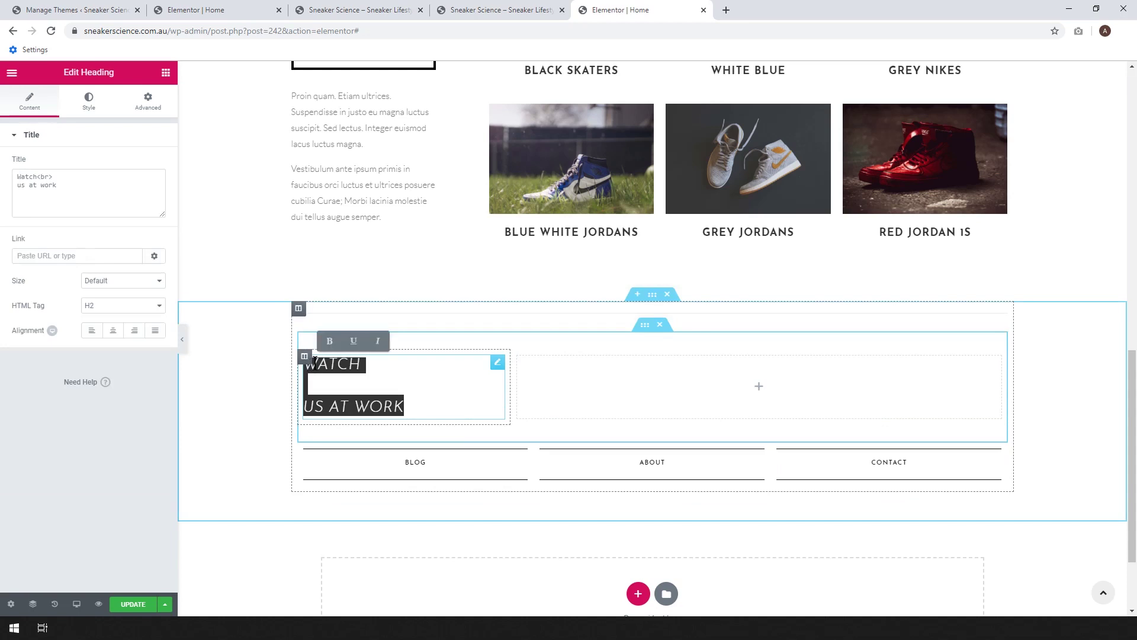
{"action": "type", "text": "MORE ABOUT US"}
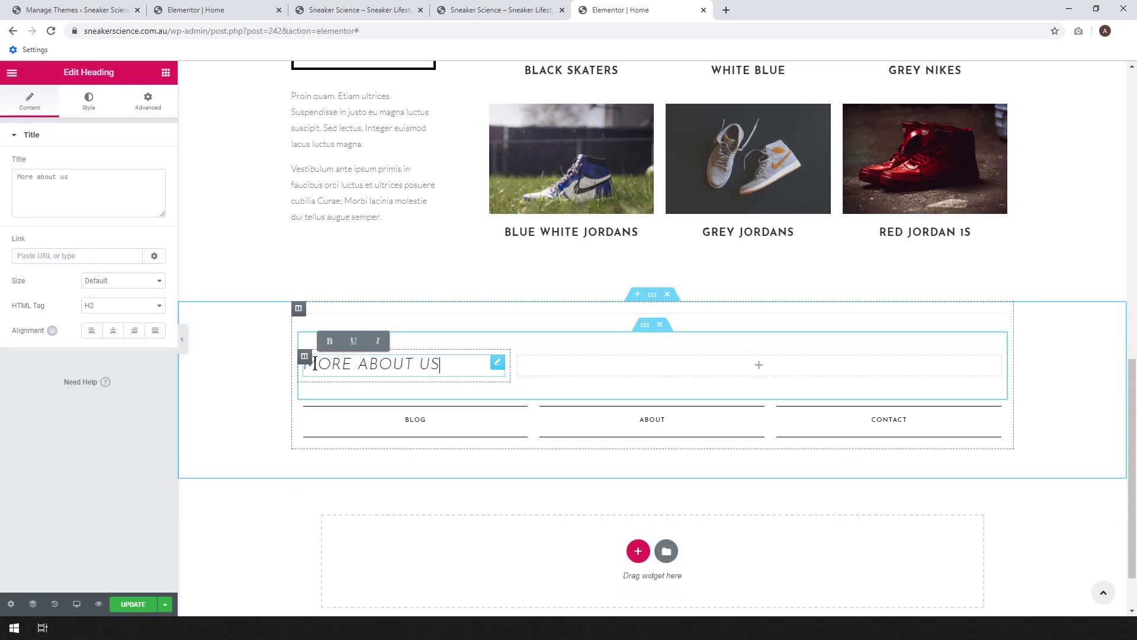
{"action": "left_click", "coordinate": [134, 604]}
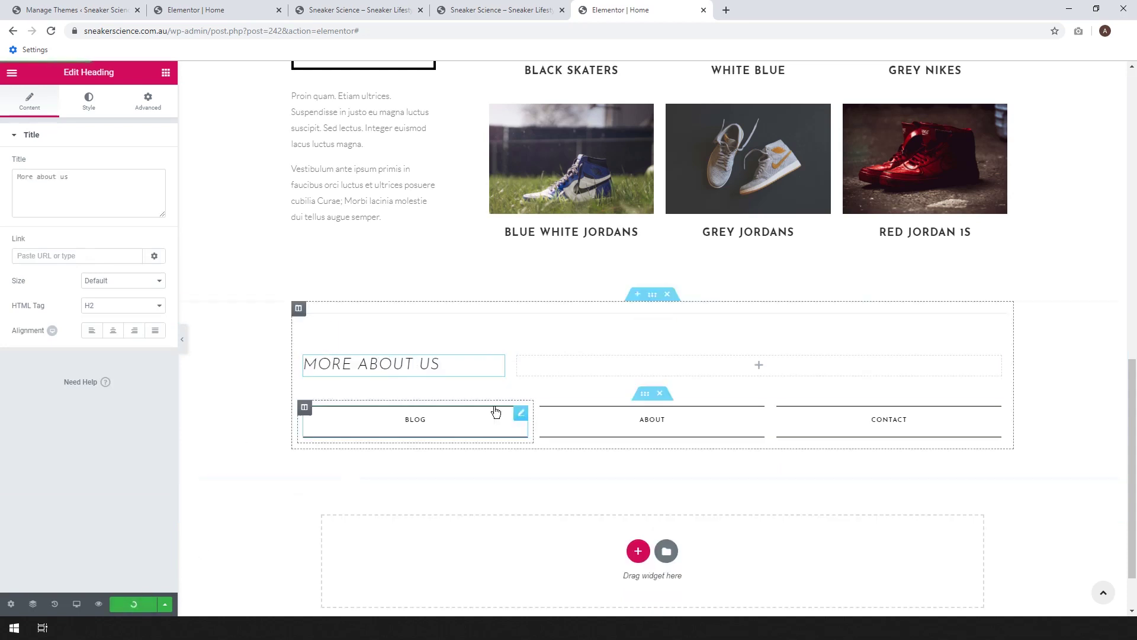
- Open the live home page in a new tab via Elementor's View Page link
{"action": "scroll", "coordinate": [593, 398], "scroll_direction": "down", "scroll_amount": 1}
{"action": "scroll", "coordinate": [593, 398], "scroll_direction": "up", "scroll_amount": 5}
{"action": "scroll", "coordinate": [593, 398], "scroll_direction": "up", "scroll_amount": 8}
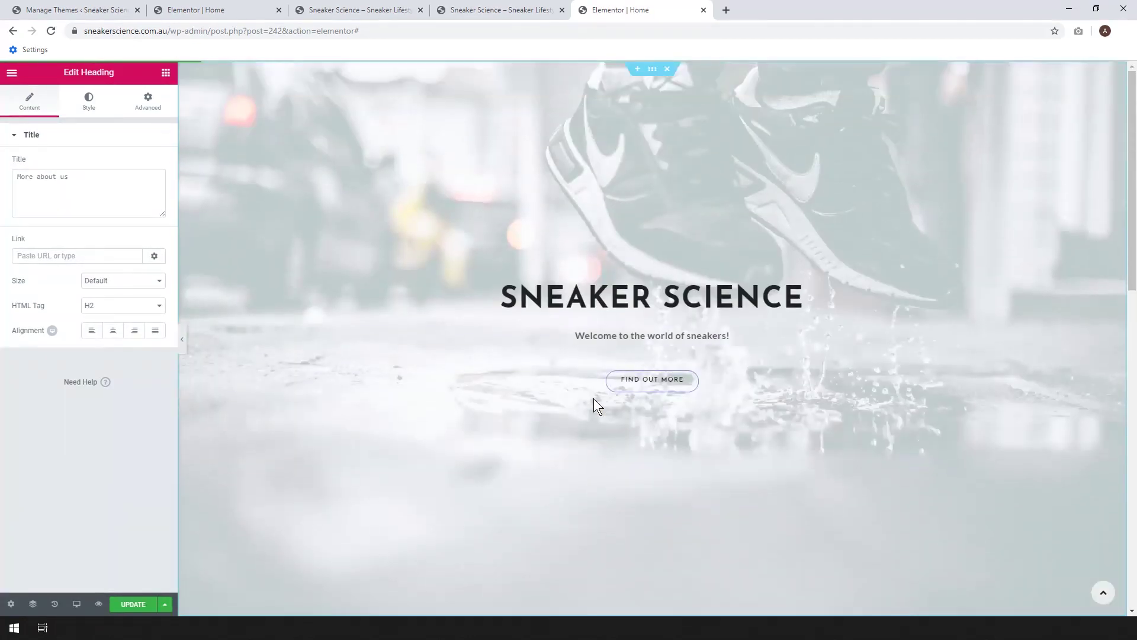
{"action": "scroll", "coordinate": [593, 398], "scroll_direction": "down", "scroll_amount": 14}
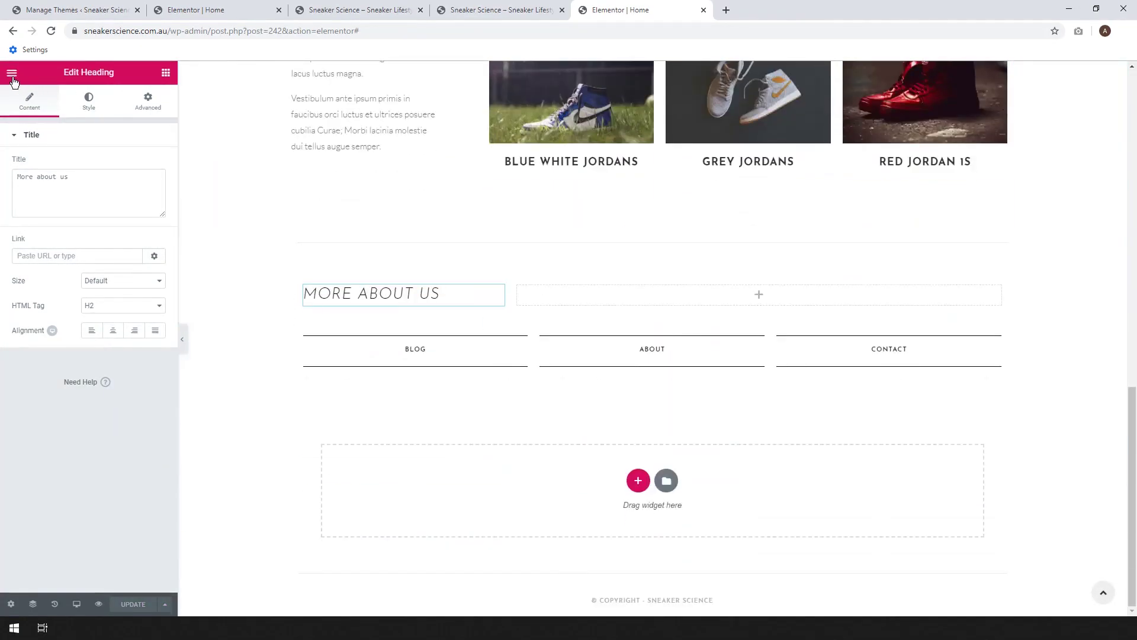
{"action": "left_click", "coordinate": [12, 75]}
{"action": "right_click", "coordinate": [79, 357]}
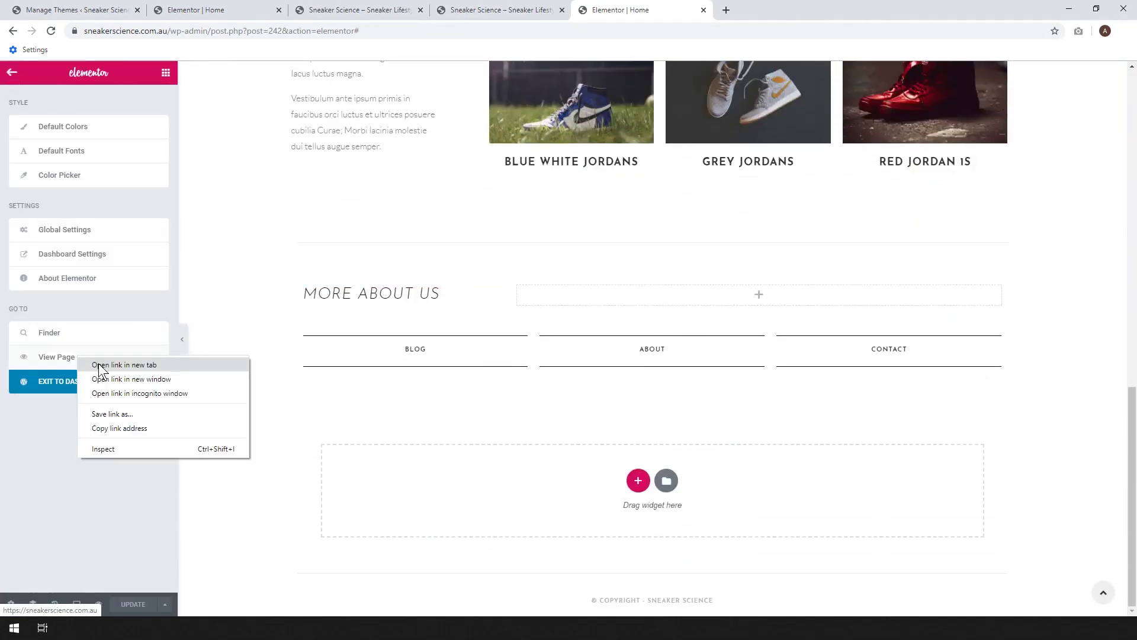
{"action": "left_click", "coordinate": [124, 365]}
{"action": "left_click", "coordinate": [758, 10]}
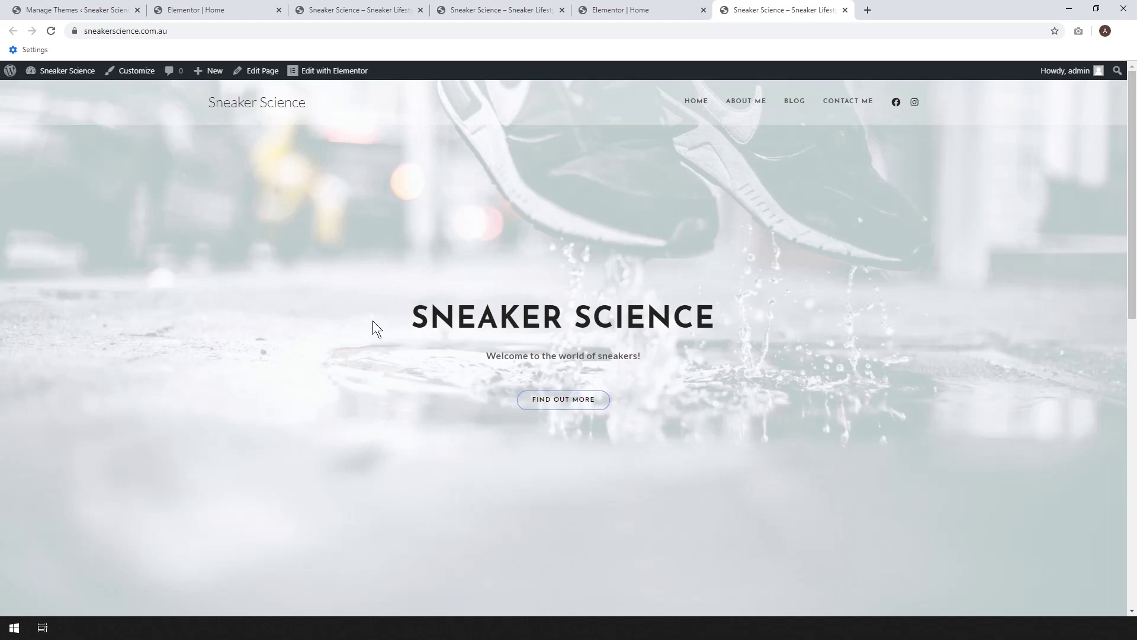
- Scroll through the live page to confirm the six-sneaker My Collection grid and MORE ABOUT US heading
{"action": "left_click_drag", "start_coordinate": [1133, 168], "coordinate": [1134, 374]}
{"action": "scroll", "coordinate": [567, 231], "scroll_direction": "down", "scroll_amount": 1}
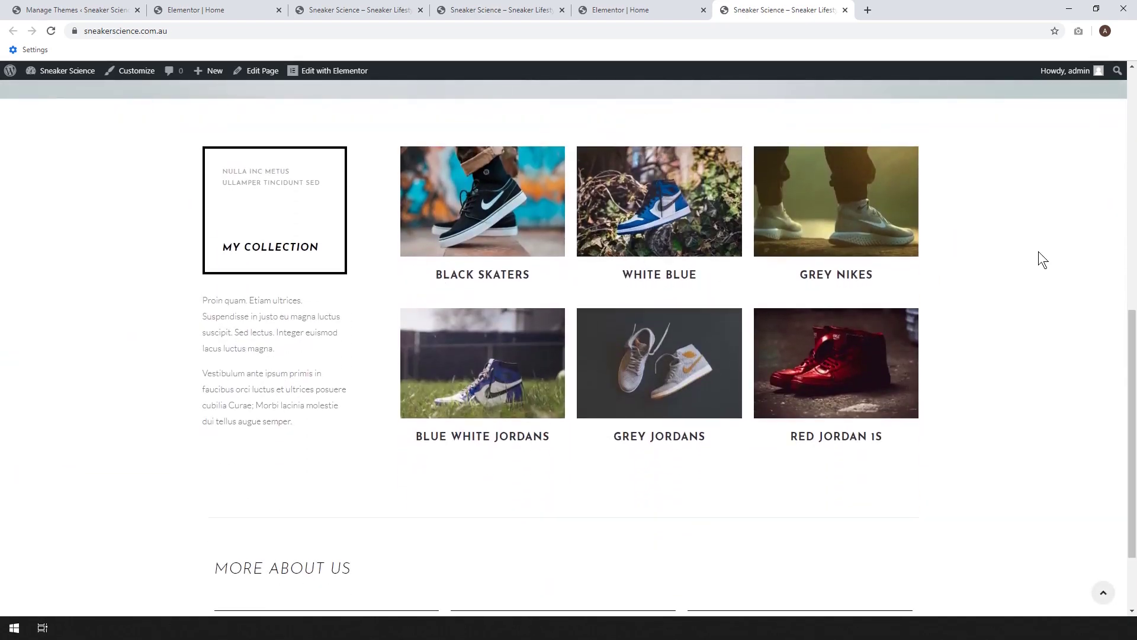
{"action": "scroll", "coordinate": [446, 444], "scroll_direction": "down", "scroll_amount": 2}
{"action": "scroll", "coordinate": [1026, 479], "scroll_direction": "up", "scroll_amount": 6}
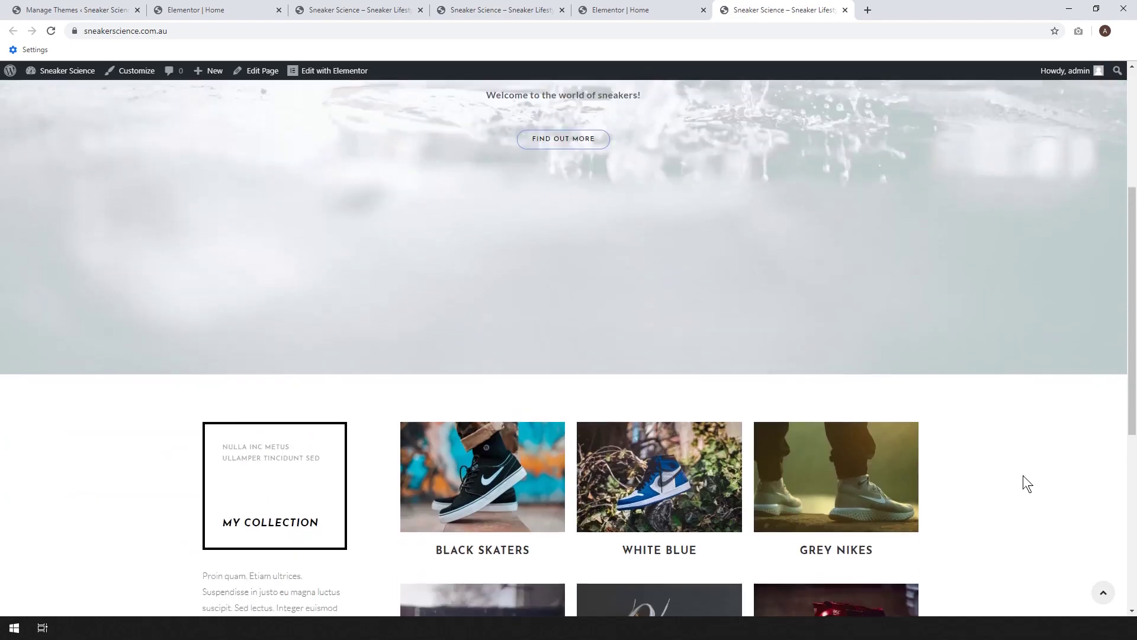
{"action": "scroll", "coordinate": [1022, 475], "scroll_direction": "up", "scroll_amount": 4}
{"action": "scroll", "coordinate": [681, 276], "scroll_direction": "down", "scroll_amount": 10}
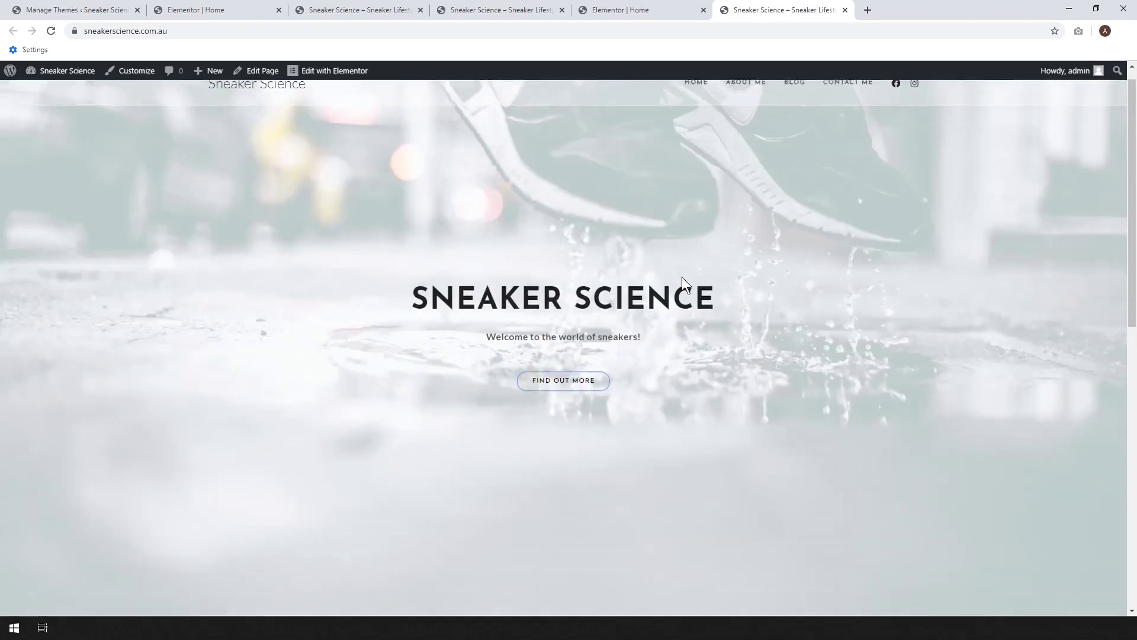
{"action": "scroll", "coordinate": [652, 288], "scroll_direction": "up", "scroll_amount": 9}
{"action": "scroll", "coordinate": [358, 349], "scroll_direction": "up", "scroll_amount": 2}
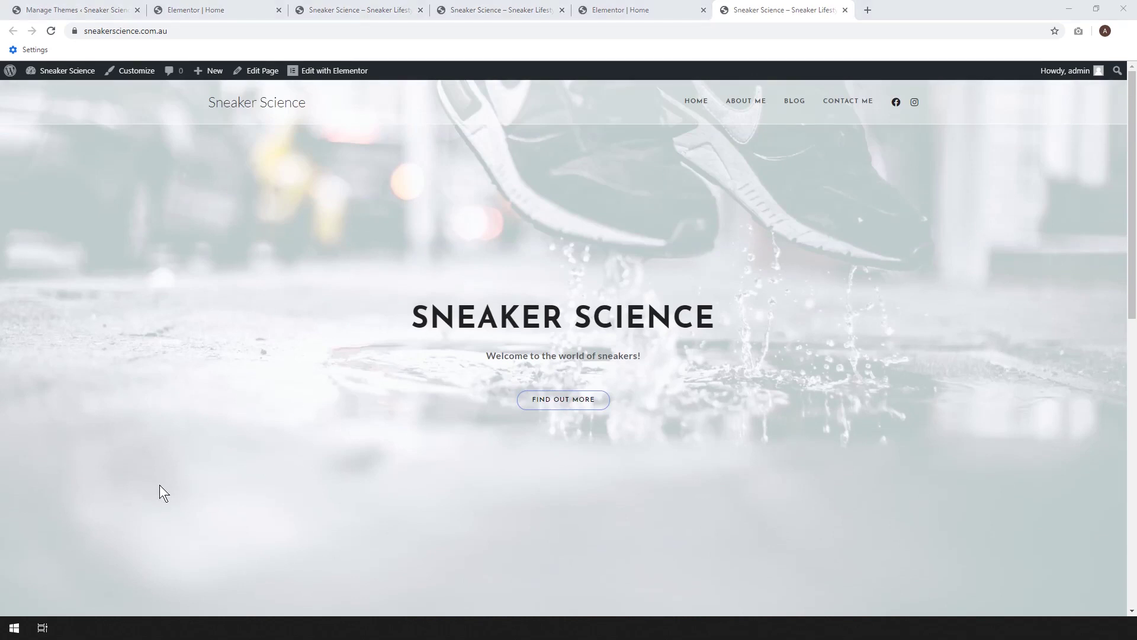
{"action": "right_click", "coordinate": [733, 106]}
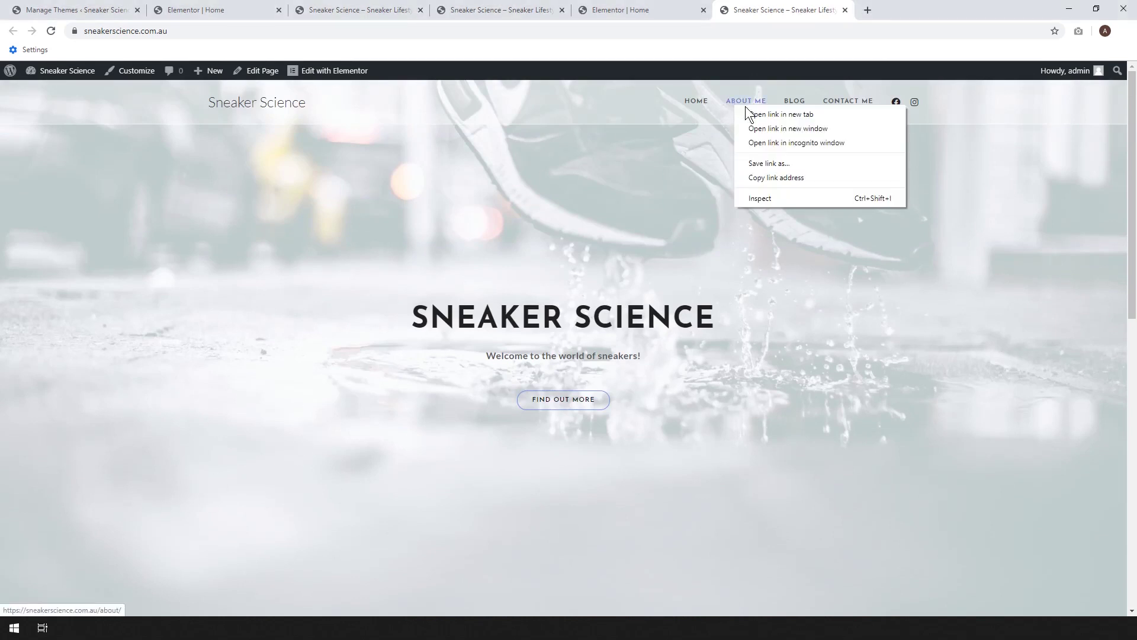
{"action": "left_click", "coordinate": [749, 112]}
{"action": "left_click", "coordinate": [906, 8]}
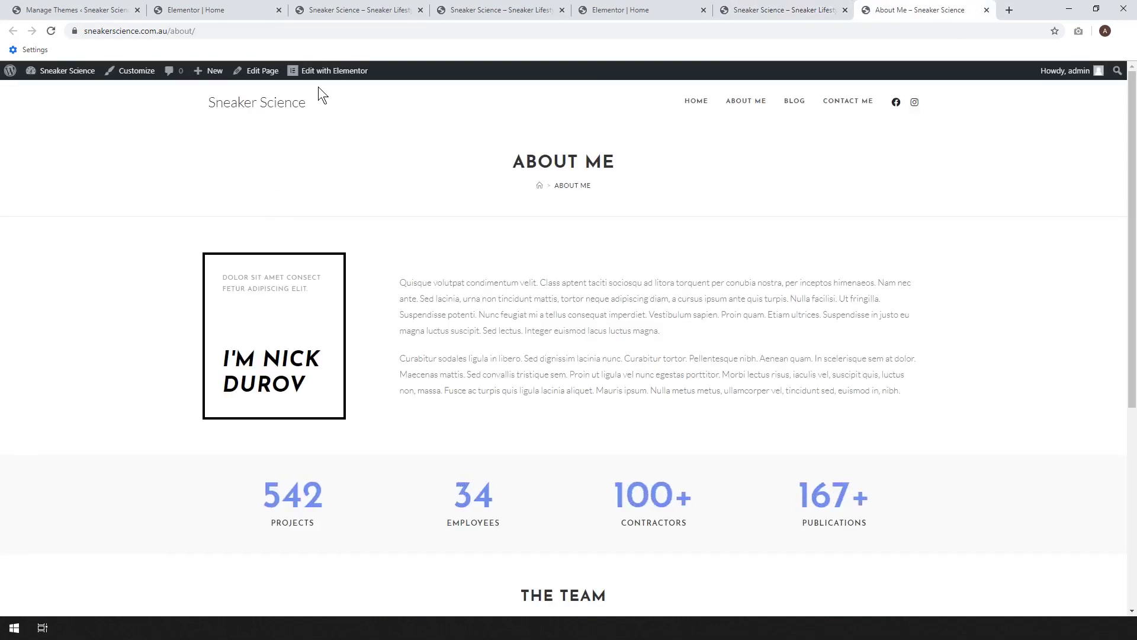
{"action": "scroll", "coordinate": [667, 329], "scroll_direction": "down", "scroll_amount": 5}
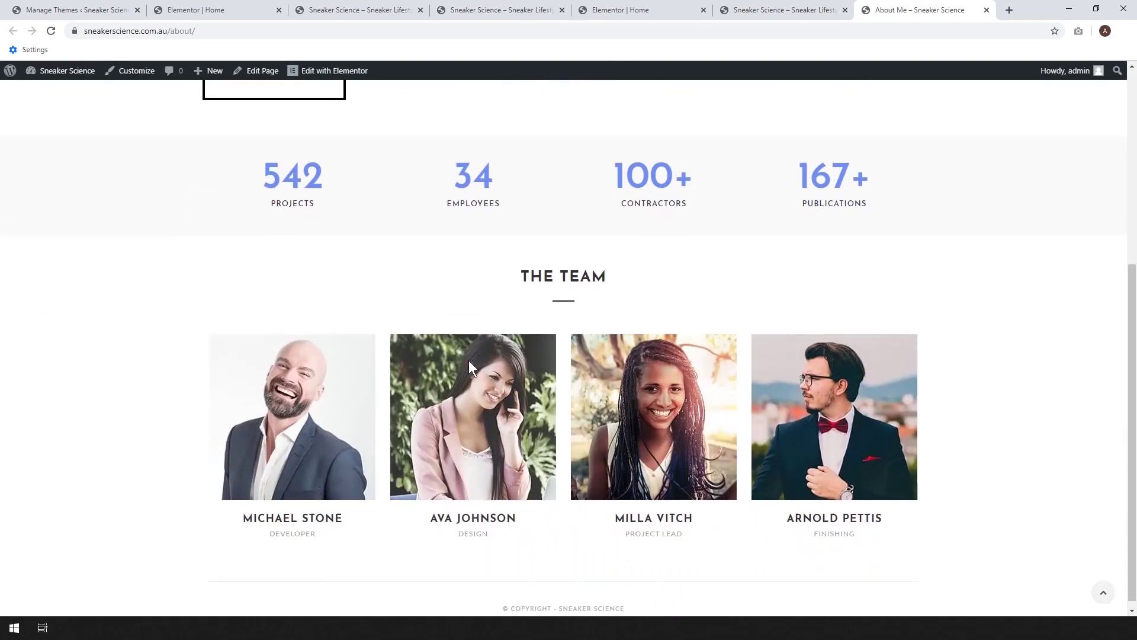
{"action": "scroll", "coordinate": [737, 324], "scroll_direction": "up", "scroll_amount": 5}
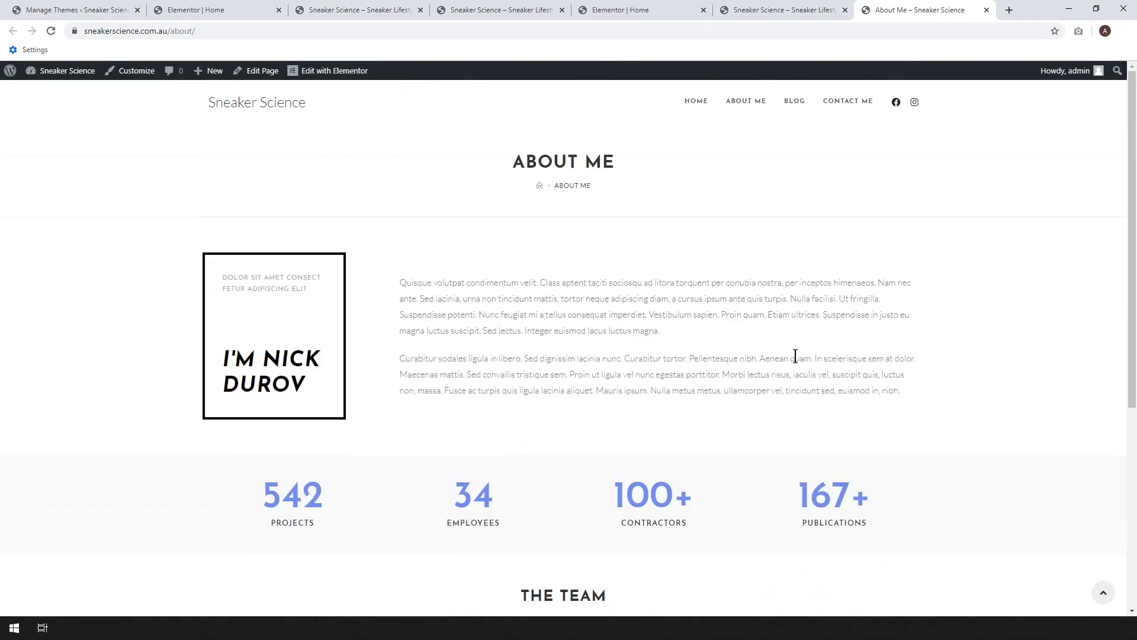
{"action": "left_click", "coordinate": [987, 10]}
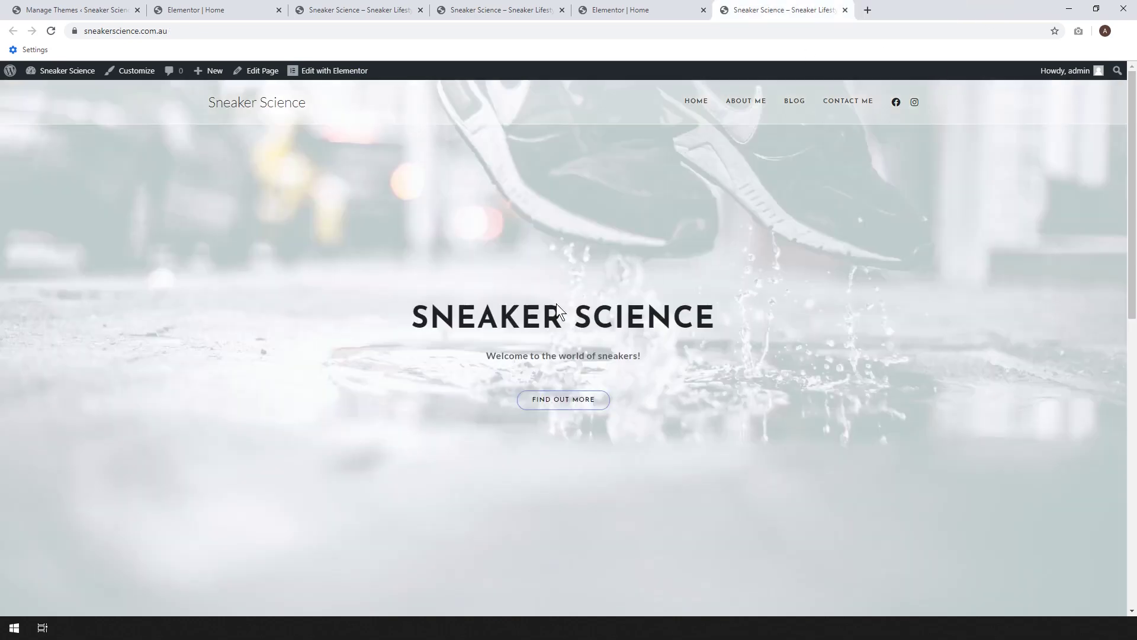
- Open the BLOG page from the site menu in its own new tab
{"action": "scroll", "coordinate": [556, 303], "scroll_direction": "down", "scroll_amount": 6}
{"action": "scroll", "coordinate": [722, 314], "scroll_direction": "up", "scroll_amount": 6}
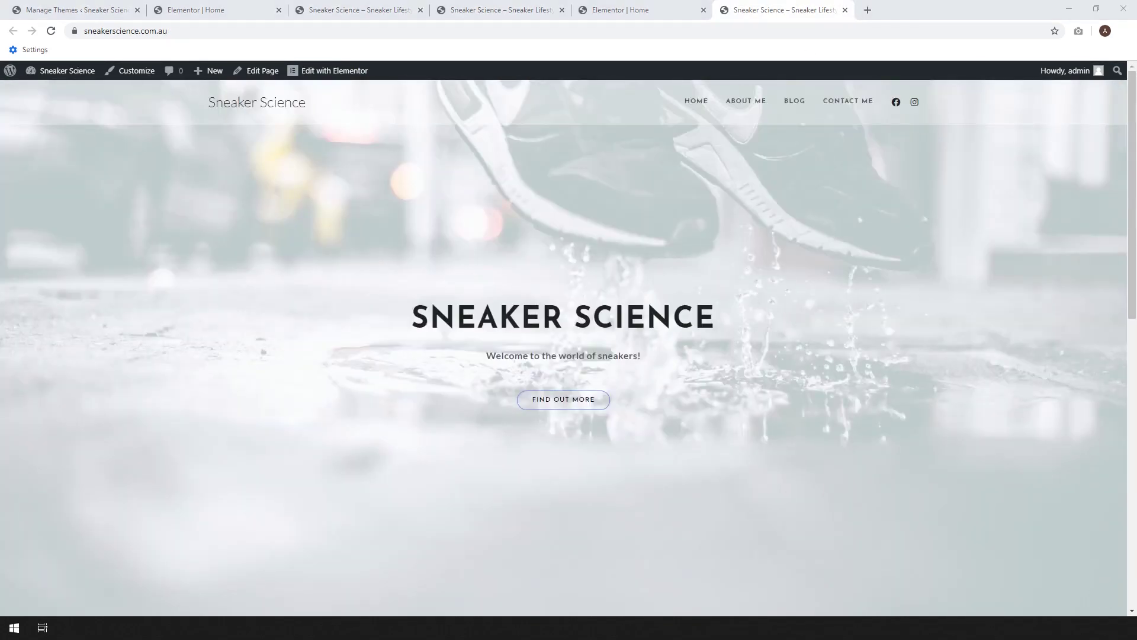
{"action": "right_click", "coordinate": [796, 100]}
{"action": "left_click", "coordinate": [808, 108]}
{"action": "left_click", "coordinate": [883, 10]}
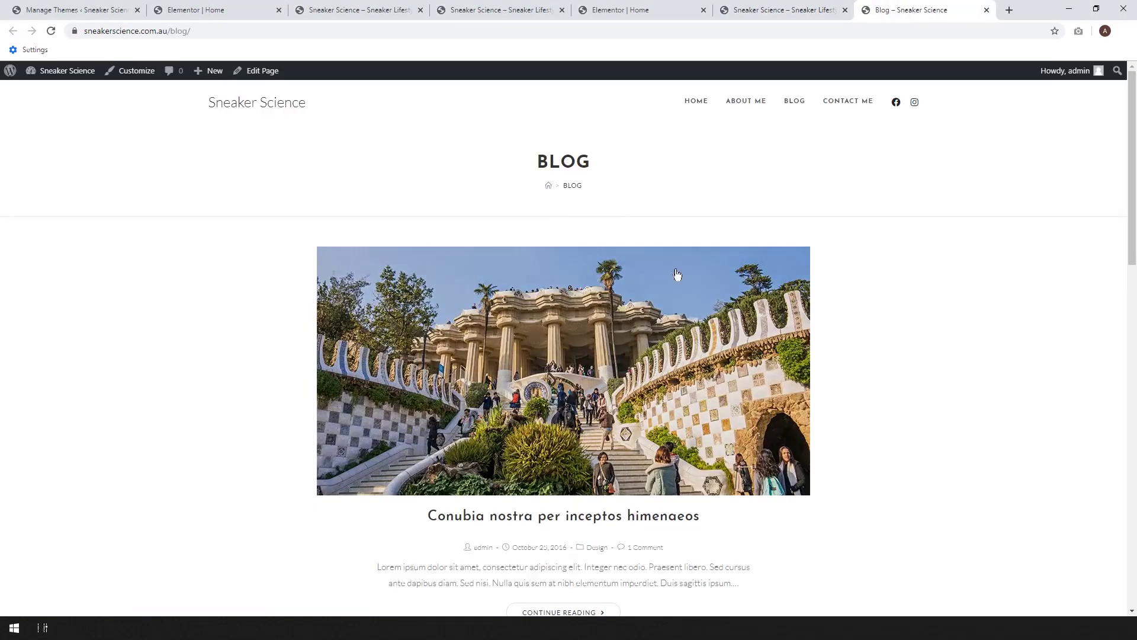
- Scroll through the Blog page, which still lists the demo's placeholder posts
{"action": "scroll", "coordinate": [1135, 290], "scroll_direction": "down", "scroll_amount": 5}
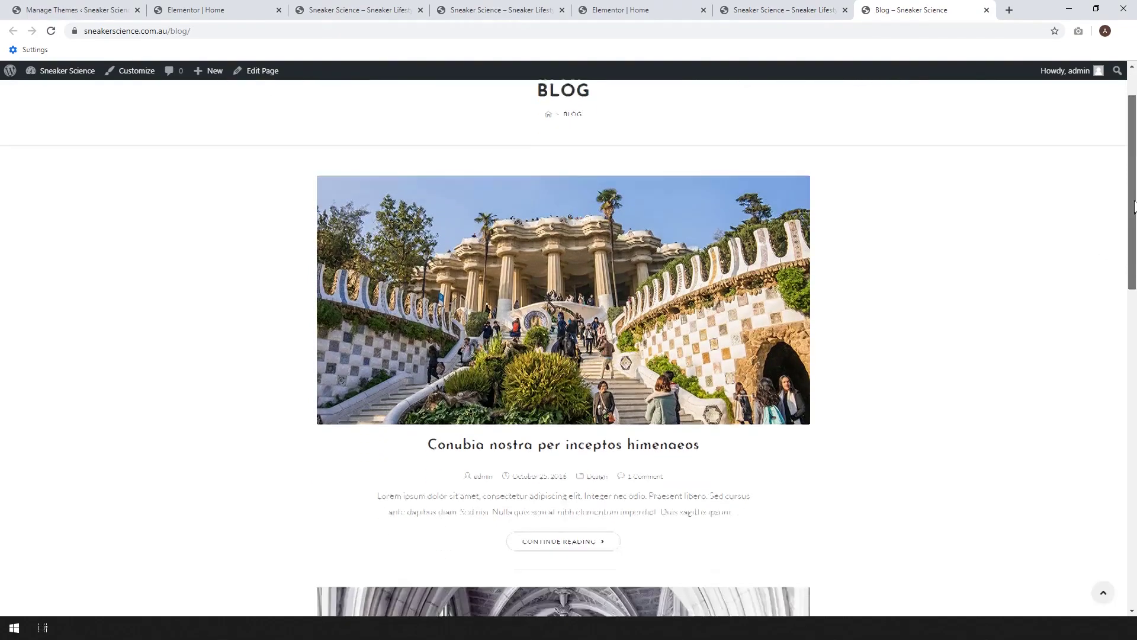
{"action": "left_click_drag", "start_coordinate": [1135, 290], "coordinate": [1135, 336]}
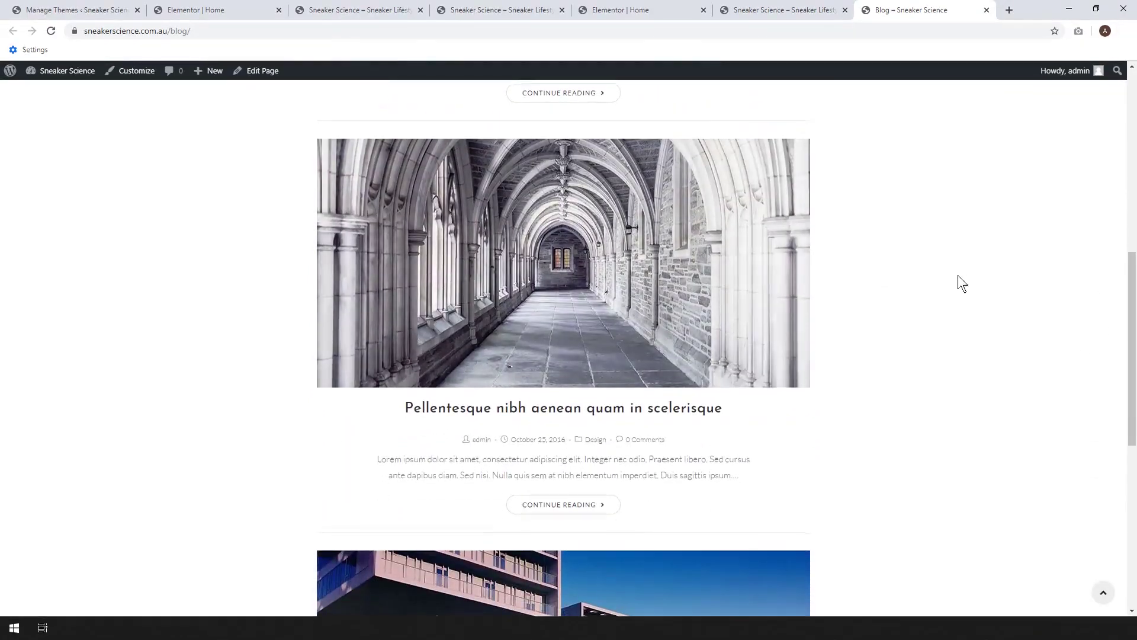
{"action": "scroll", "coordinate": [596, 284], "scroll_direction": "down", "scroll_amount": 4}
{"action": "scroll", "coordinate": [597, 559], "scroll_direction": "down", "scroll_amount": 3}
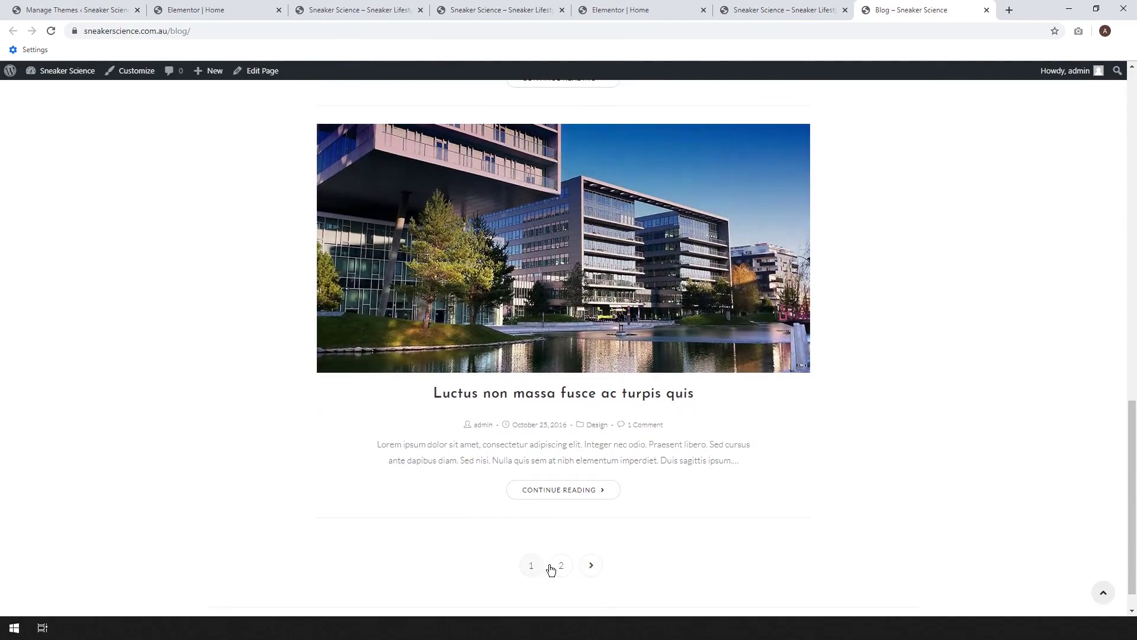
{"action": "scroll", "coordinate": [841, 416], "scroll_direction": "up", "scroll_amount": 15}
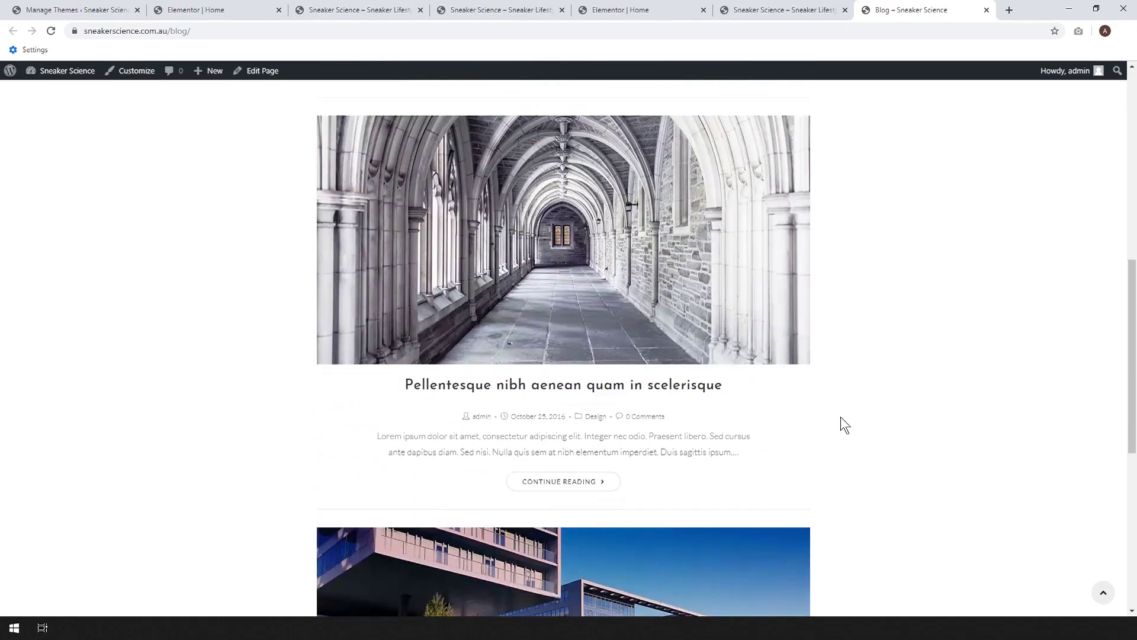
{"action": "scroll", "coordinate": [883, 285], "scroll_direction": "down", "scroll_amount": 1}
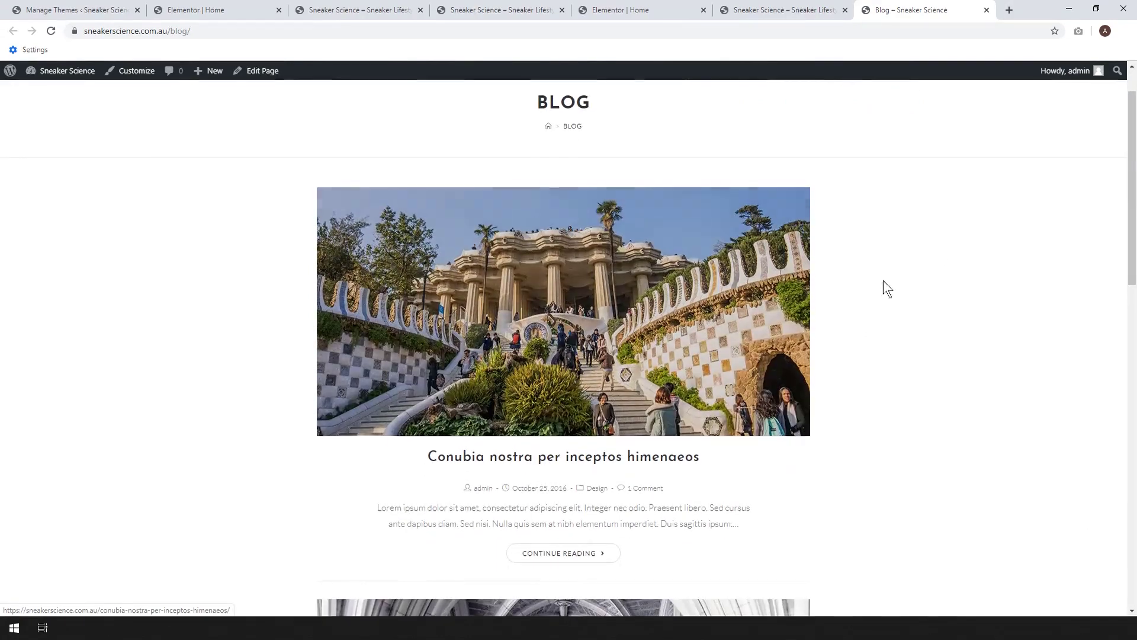
{"action": "scroll", "coordinate": [942, 266], "scroll_direction": "down", "scroll_amount": 2}
{"action": "scroll", "coordinate": [924, 249], "scroll_direction": "down", "scroll_amount": 2}
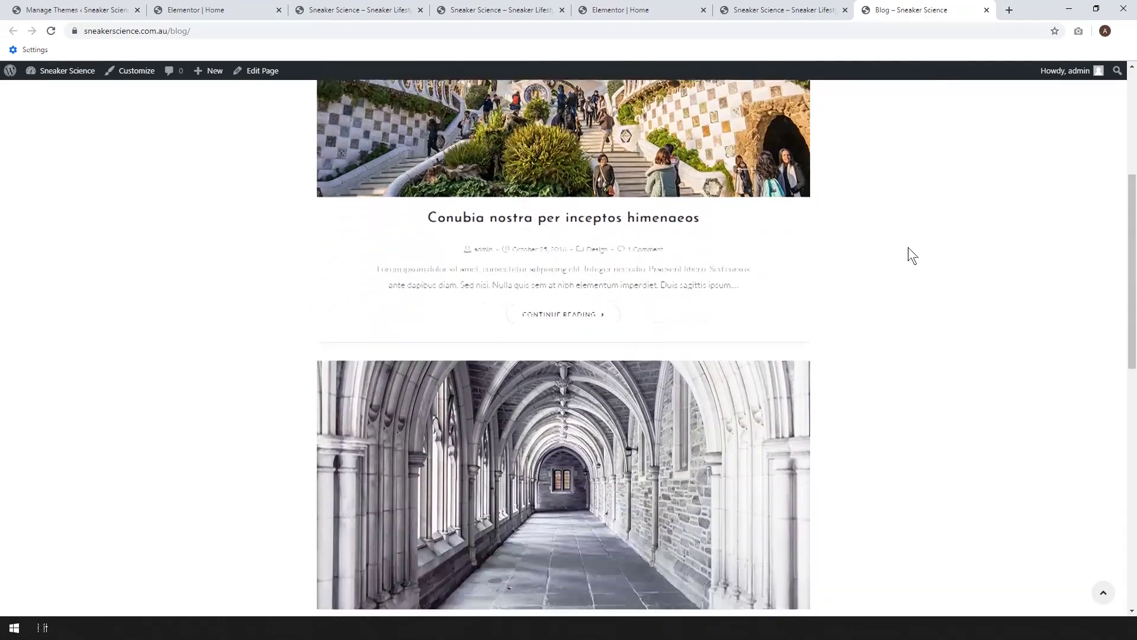
{"action": "scroll", "coordinate": [671, 446], "scroll_direction": "down", "scroll_amount": 3}
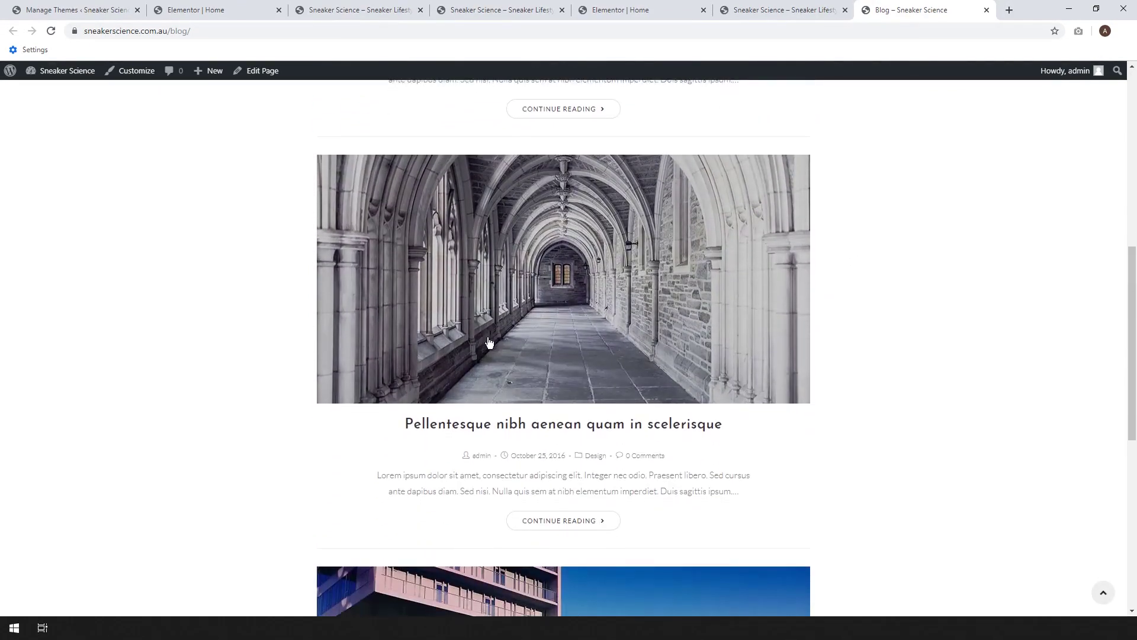
{"action": "scroll", "coordinate": [1013, 308], "scroll_direction": "down", "scroll_amount": 4}
{"action": "scroll", "coordinate": [948, 409], "scroll_direction": "up", "scroll_amount": 12}
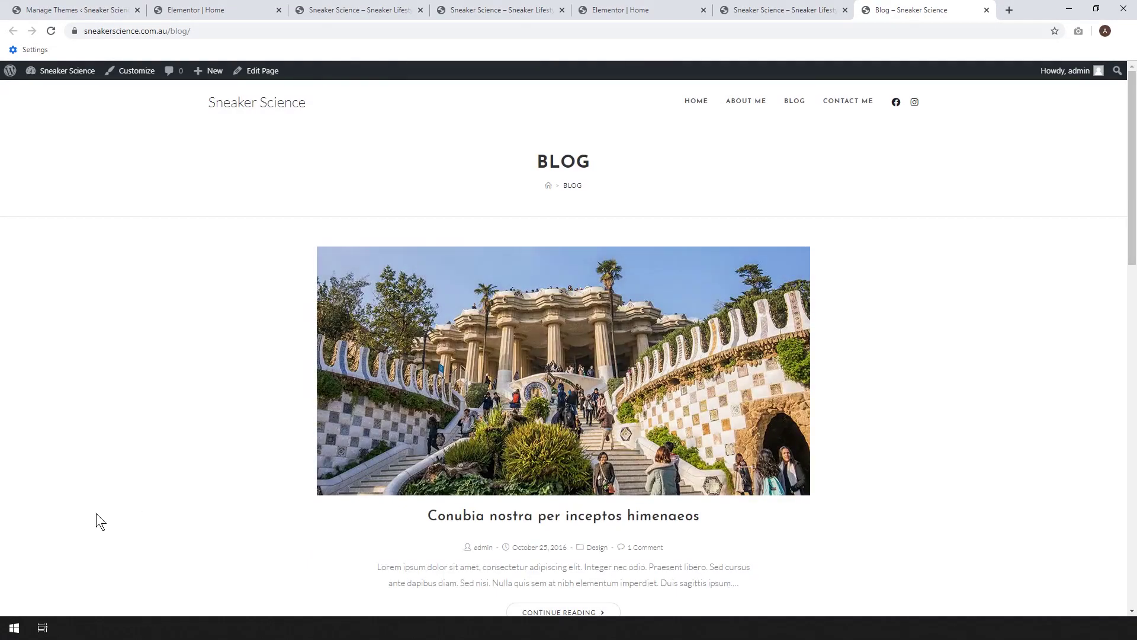
- Open the Blog page's Edit Page link from the admin bar in a new tab
{"action": "right_click", "coordinate": [258, 82]}
{"action": "left_click", "coordinate": [284, 89]}
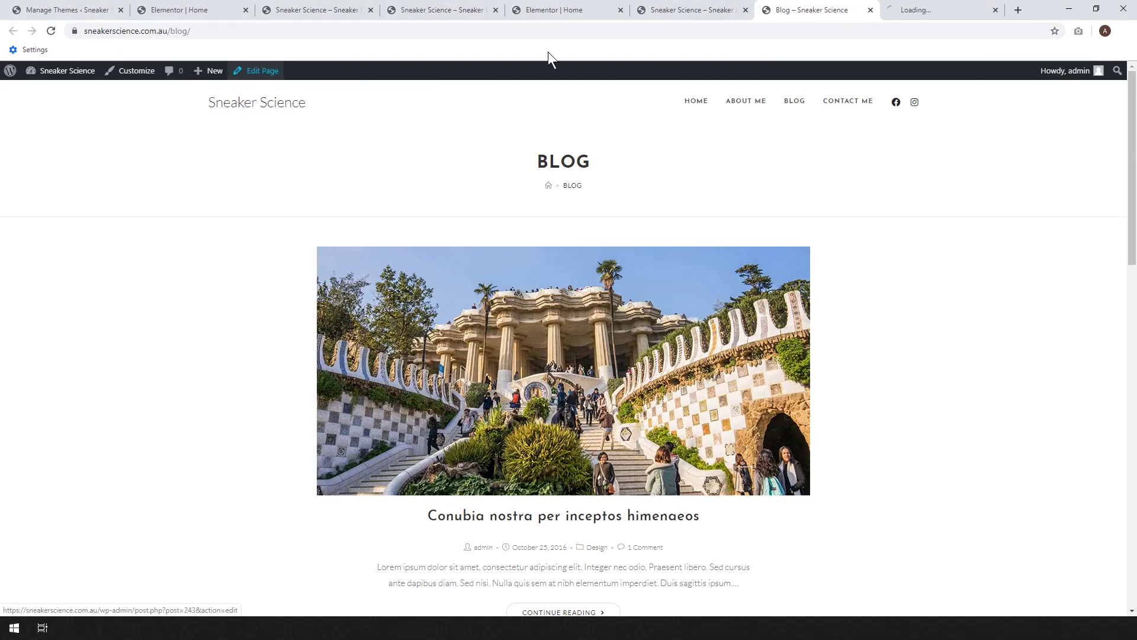
{"action": "left_click", "coordinate": [921, 6]}
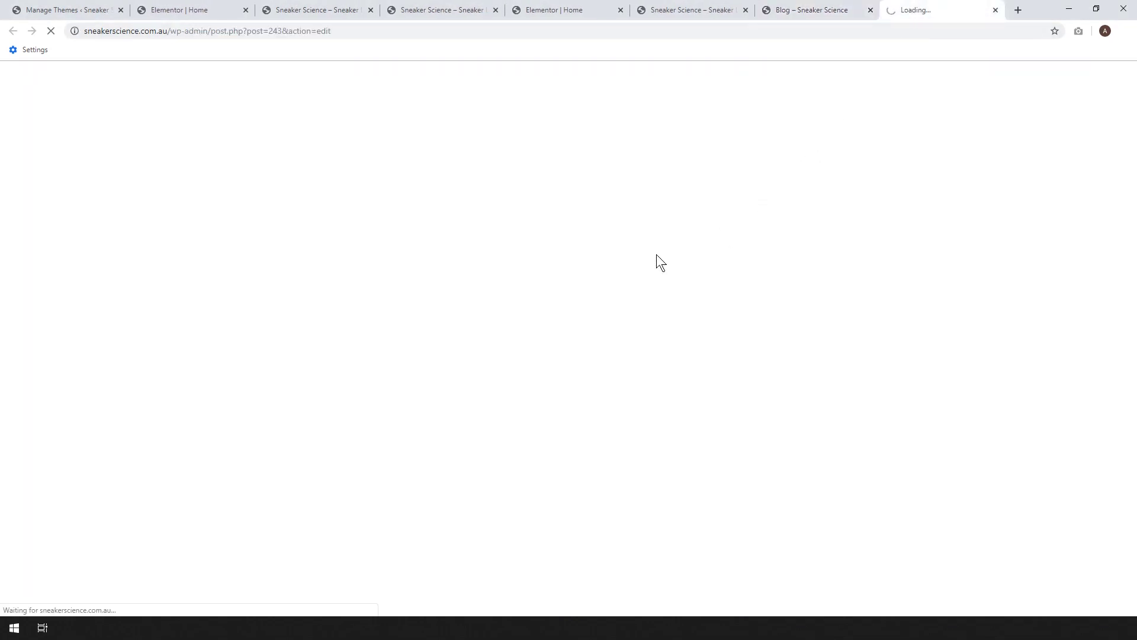
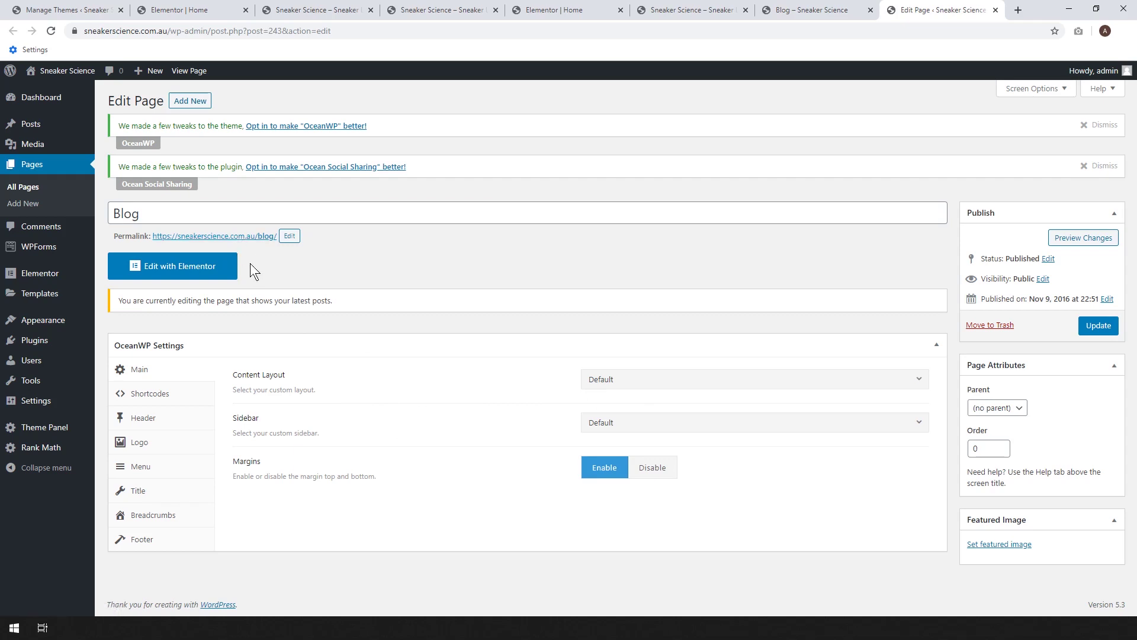
- Open the All Posts list and the live Blog page, each in a new tab
{"action": "mouse_move", "coordinate": [43, 124]}
{"action": "right_click", "coordinate": [120, 141]}
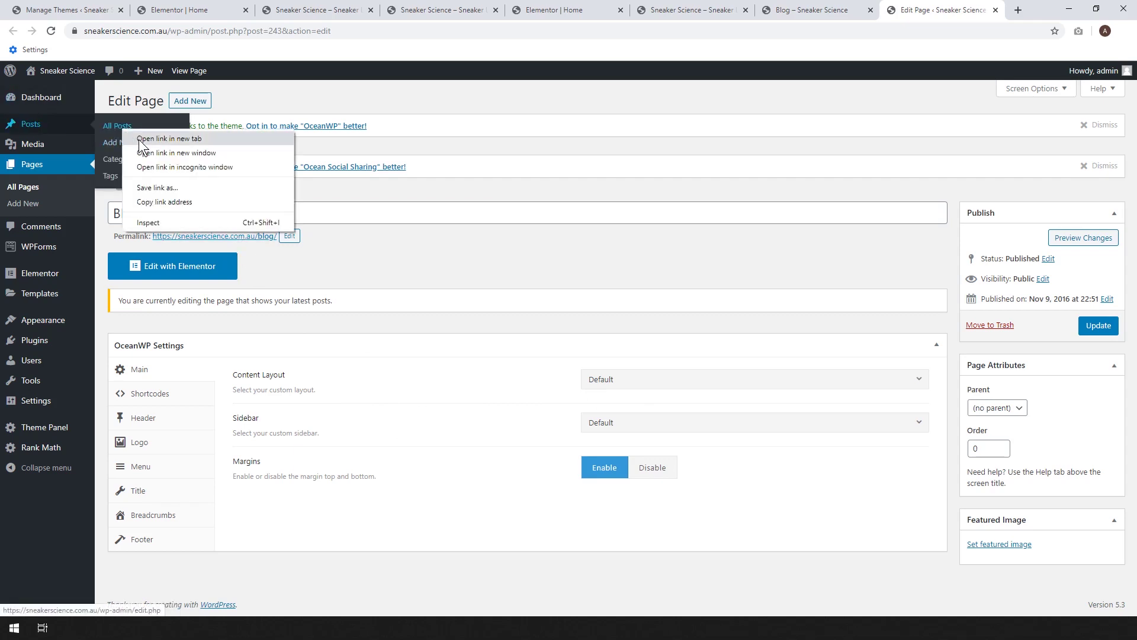
{"action": "left_click", "coordinate": [151, 139]}
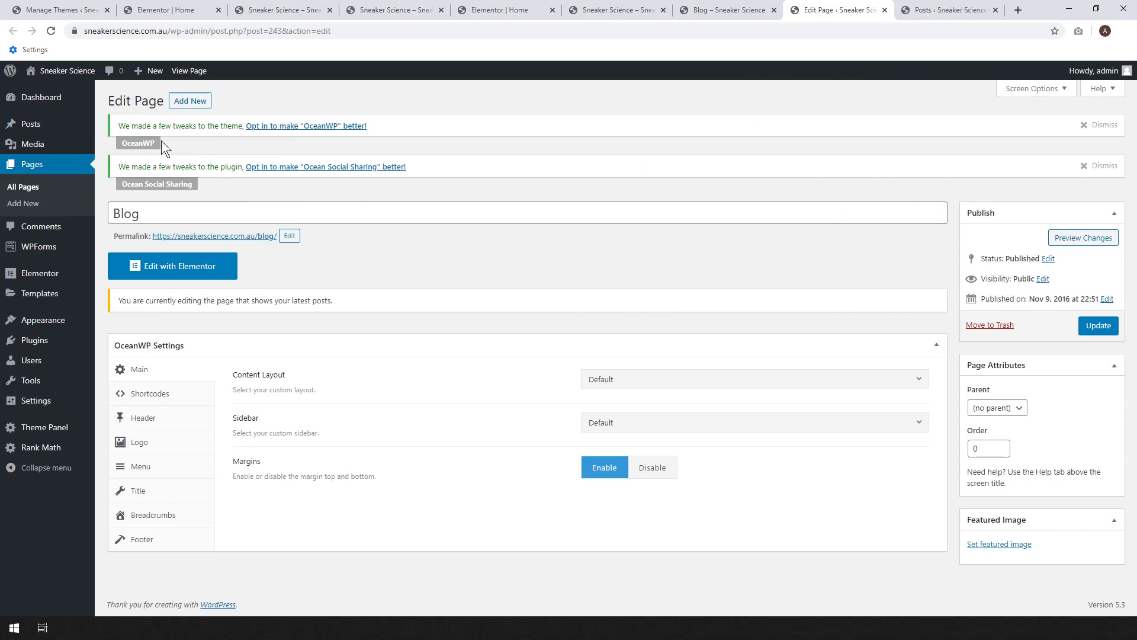
{"action": "right_click", "coordinate": [238, 236]}
{"action": "left_click", "coordinate": [254, 246]}
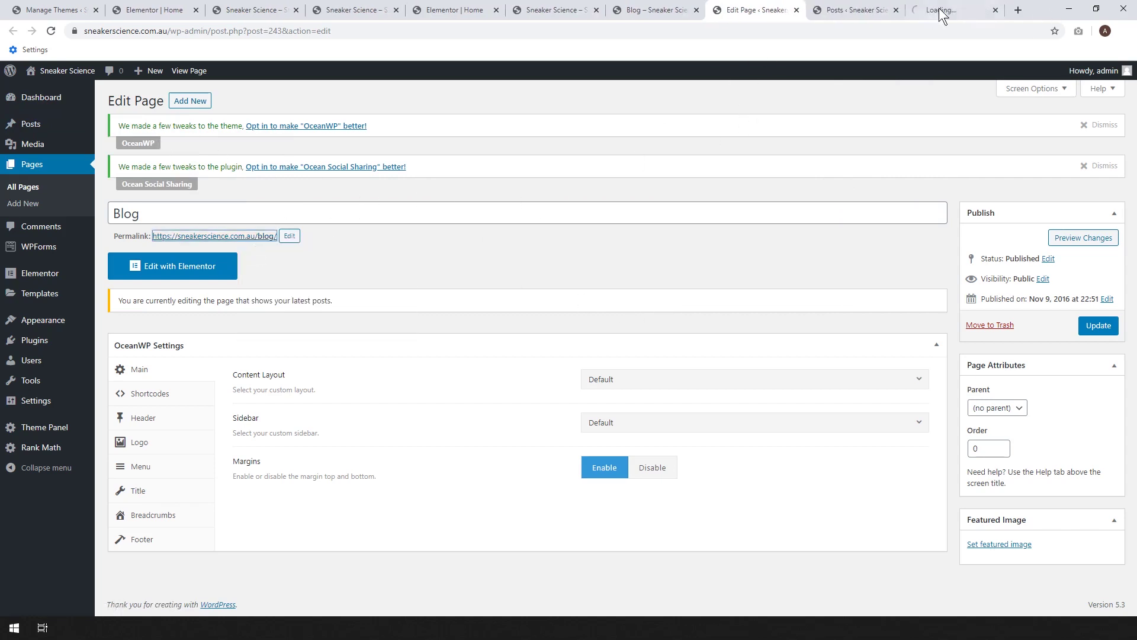
- Scroll through the live Blog page, then return to the tab with the six published posts
{"action": "left_click", "coordinate": [942, 11]}
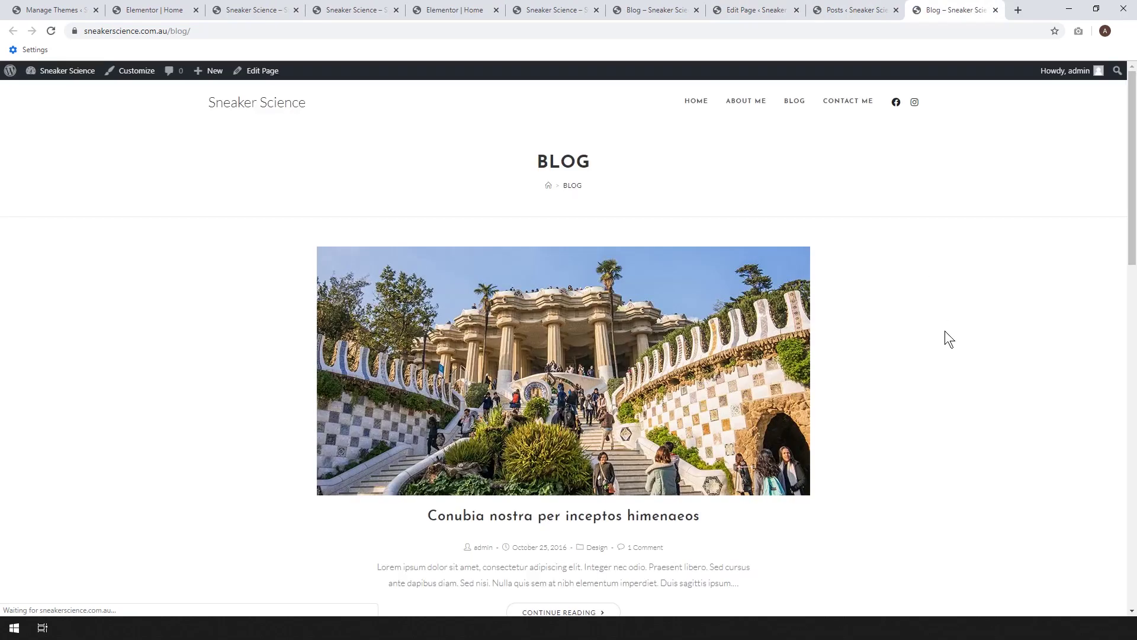
{"action": "scroll", "coordinate": [917, 337], "scroll_direction": "down", "scroll_amount": 2}
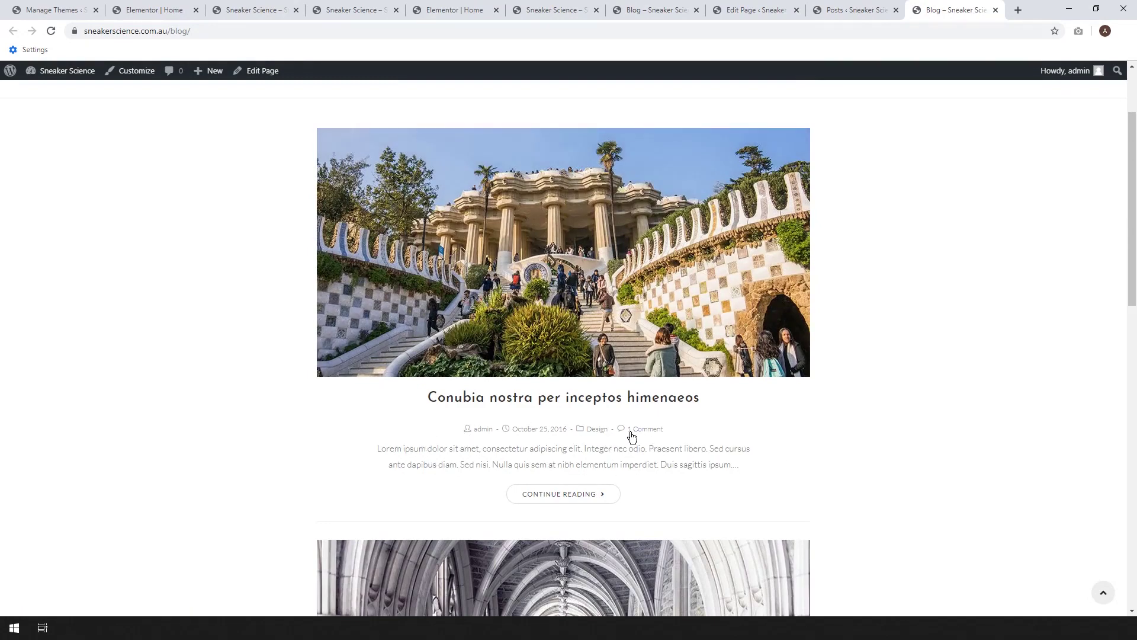
{"action": "left_click", "coordinate": [834, 11]}
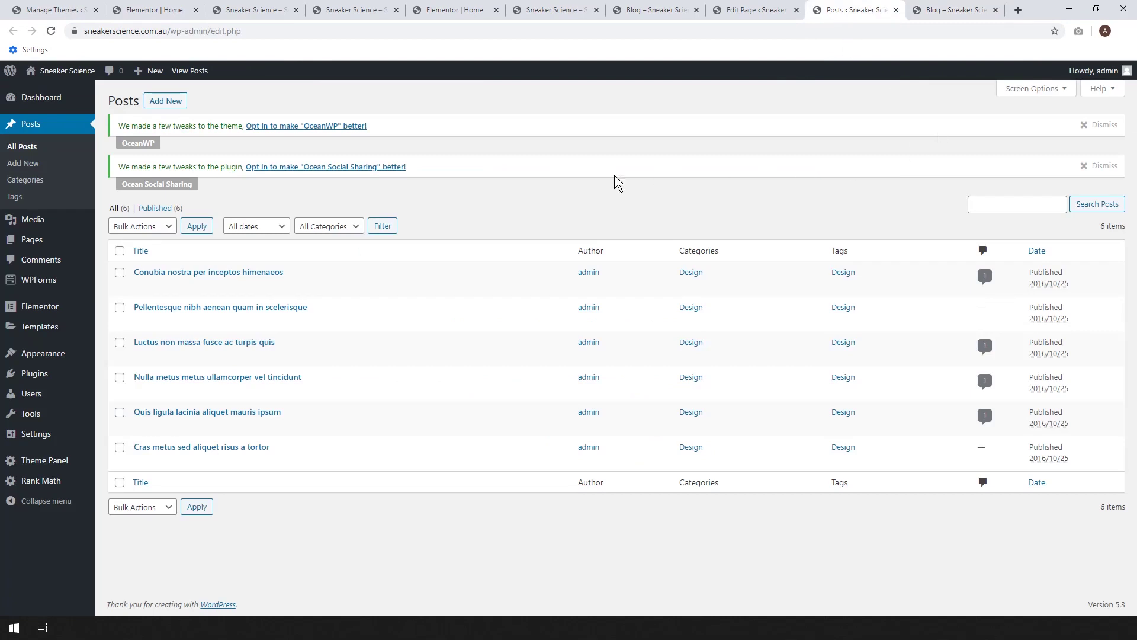
- Create a new post and set the red Air Jordan 11 close-up photo as its featured image
{"action": "left_click", "coordinate": [167, 100]}
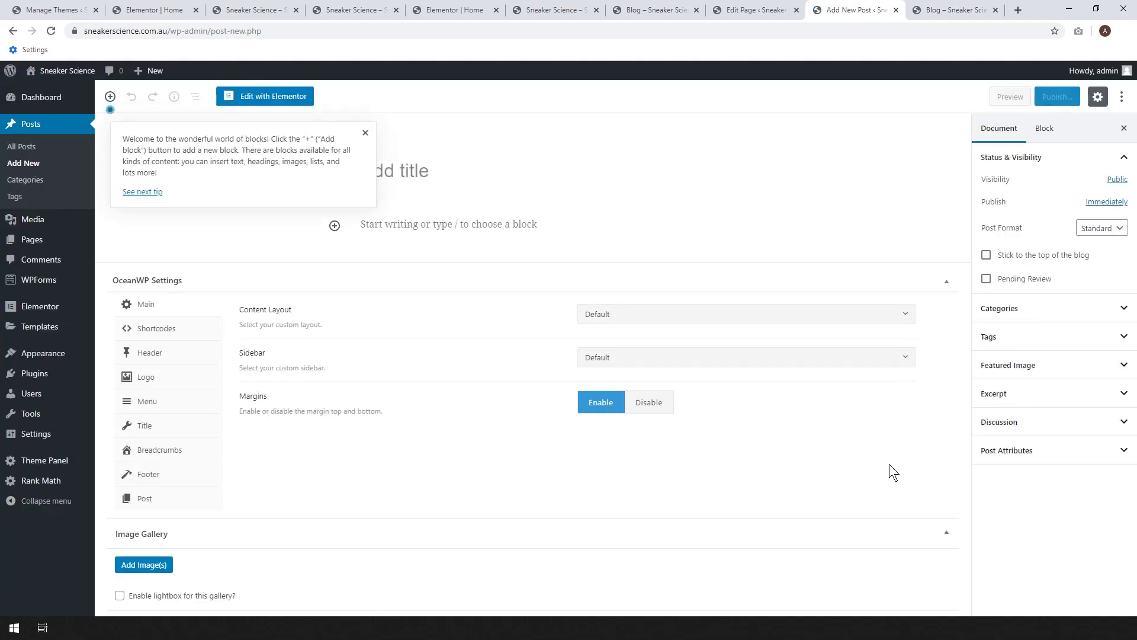
{"action": "left_click", "coordinate": [1033, 372]}
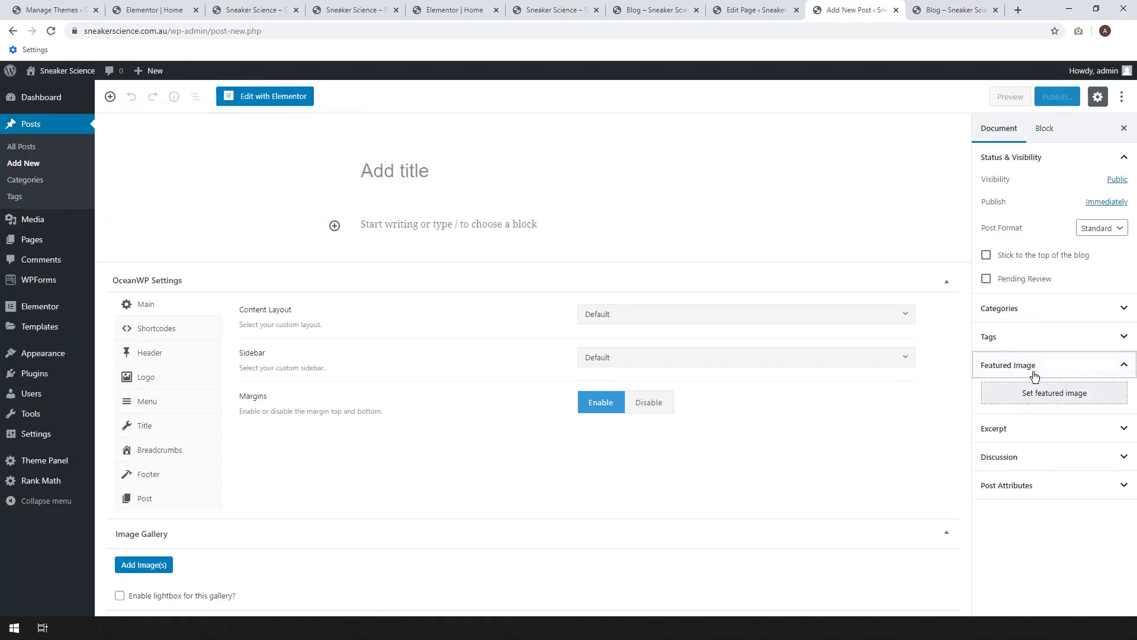
{"action": "left_click", "coordinate": [1051, 396]}
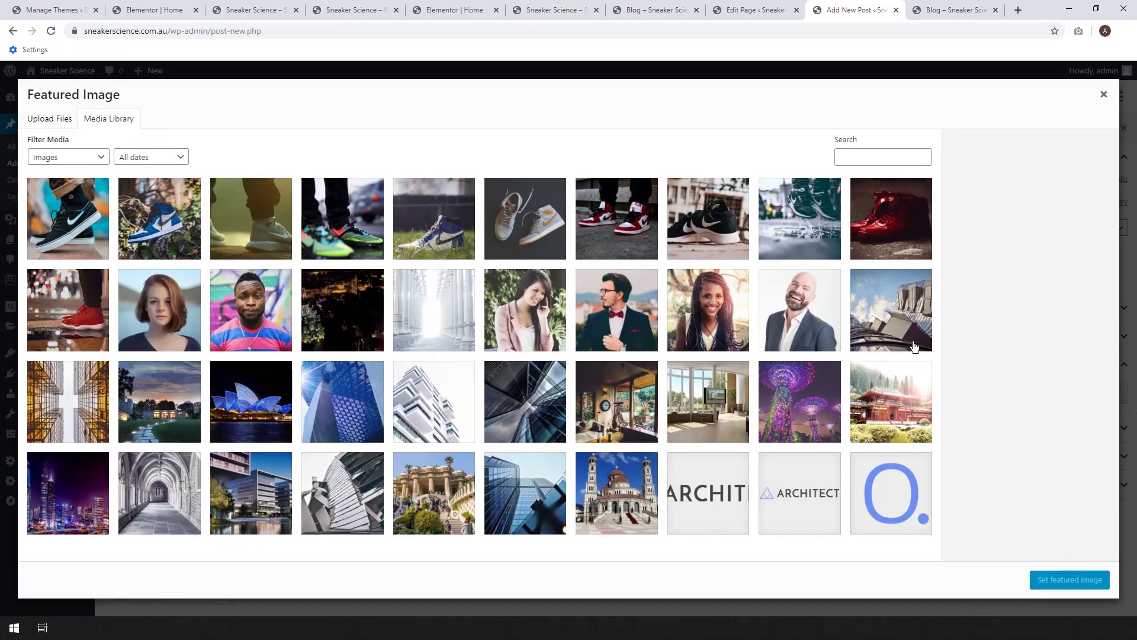
{"action": "left_click", "coordinate": [53, 334]}
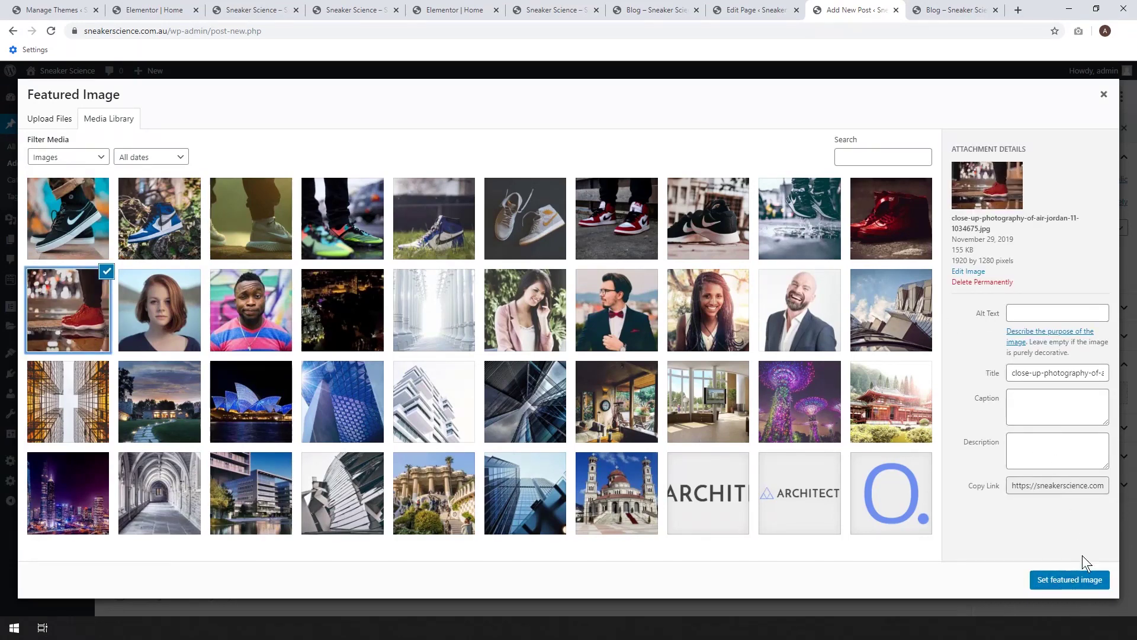
{"action": "left_click", "coordinate": [1072, 579]}
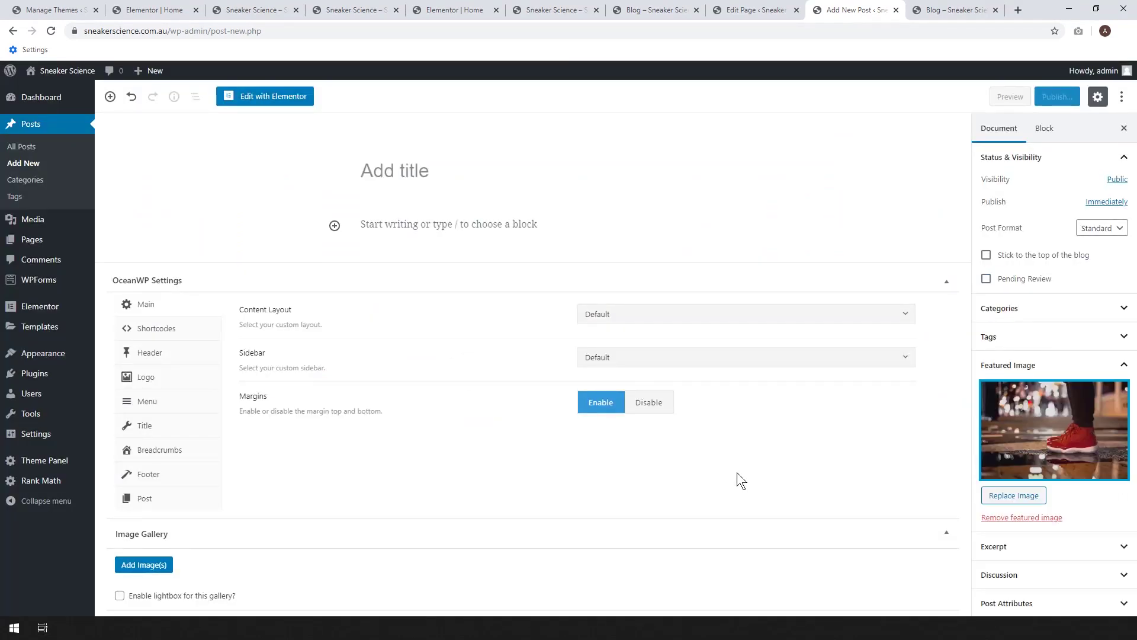
- Title the new post 'Red Jordan 11's' and publish it
{"action": "left_click", "coordinate": [445, 174]}
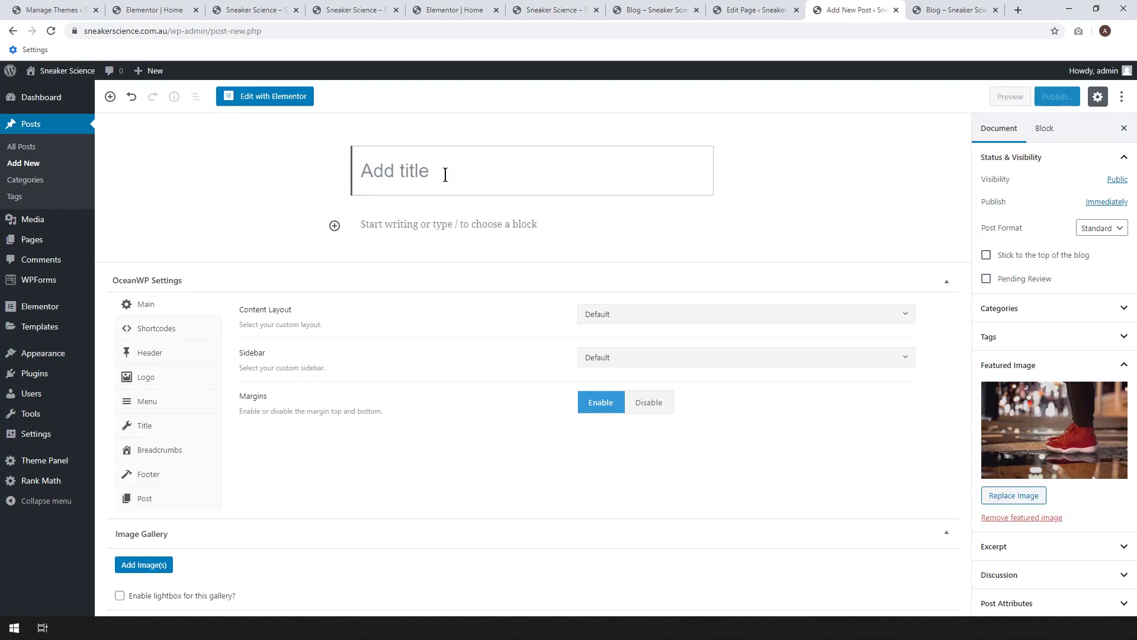
{"action": "type", "text": "Red J"}
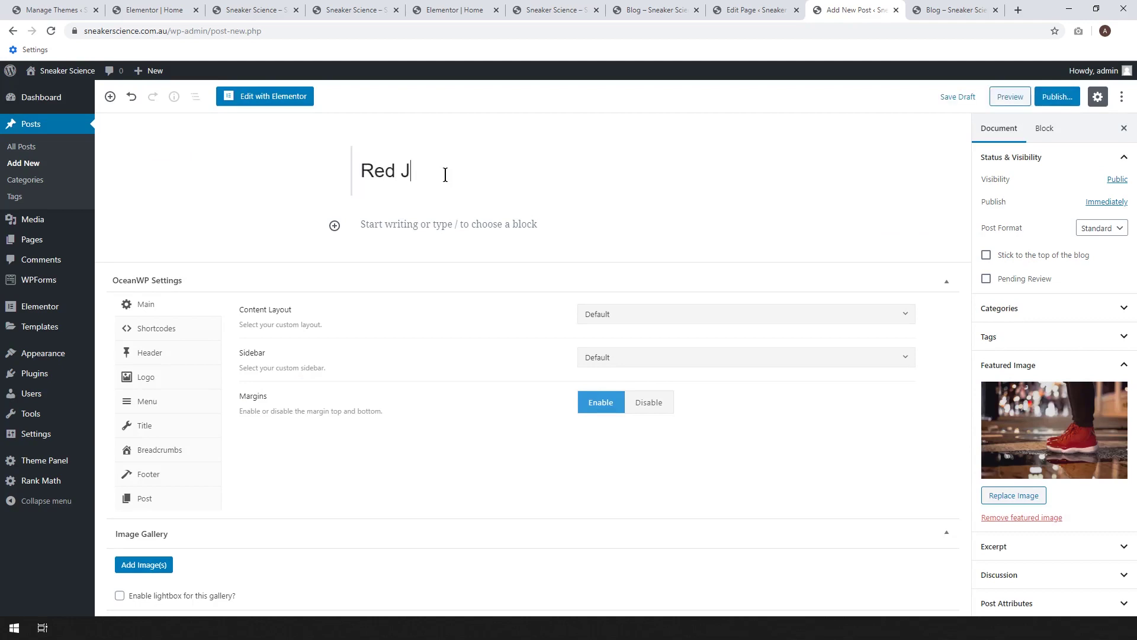
{"action": "type", "text": "ordan 11's"}
{"action": "left_click", "coordinate": [1057, 96]}
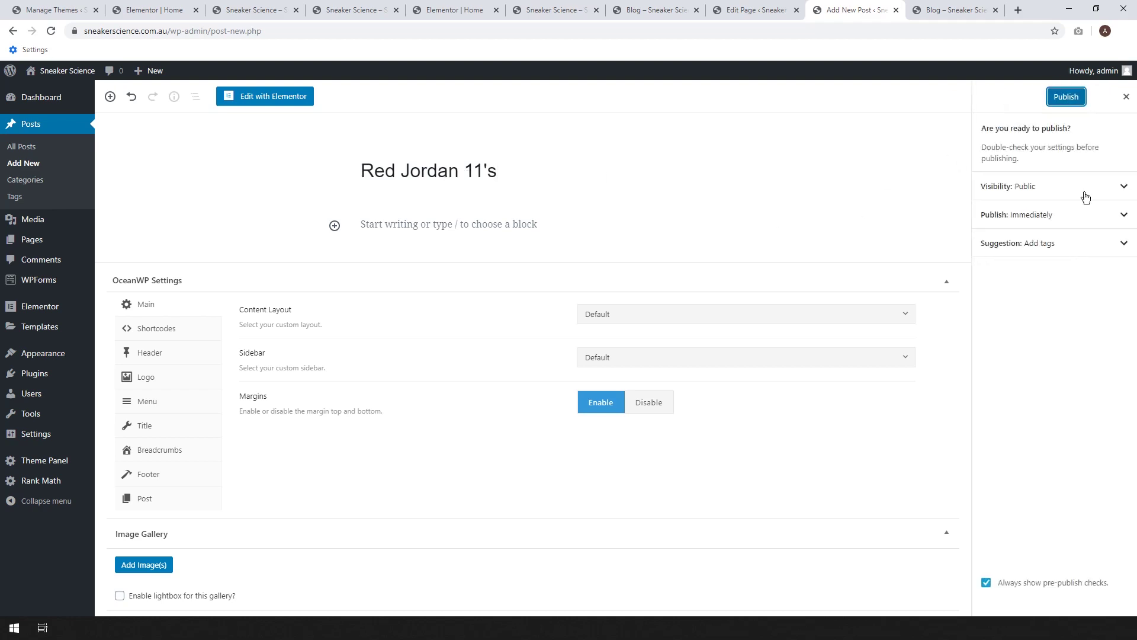
{"action": "left_click", "coordinate": [1066, 96]}
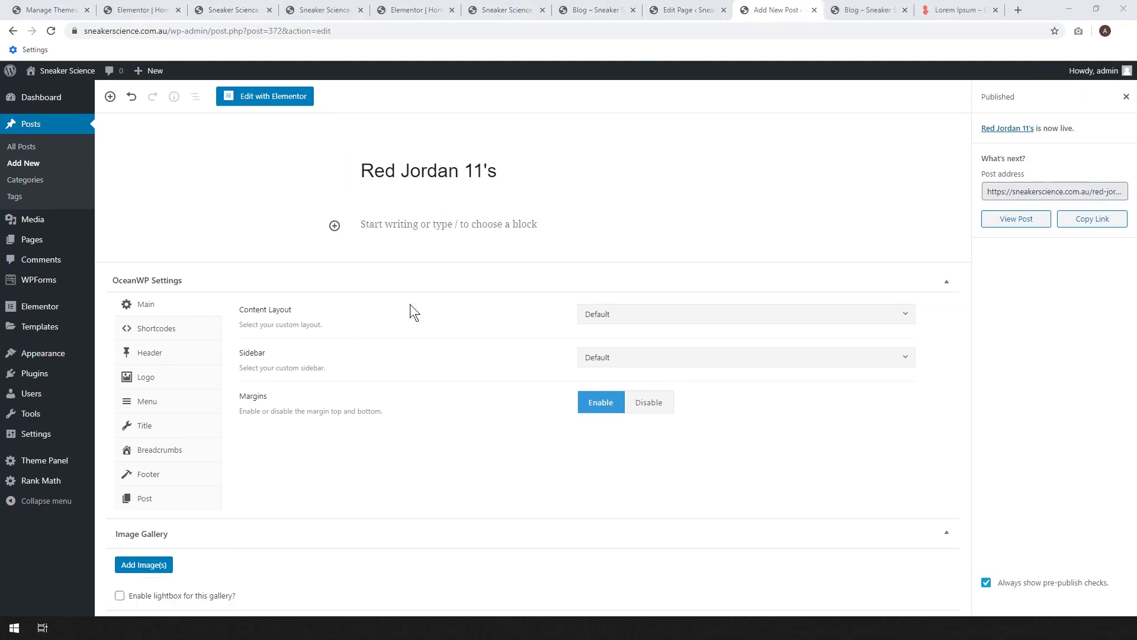
- Paste Lorem ipsum text into the body paragraph, update the post, and preview it
{"action": "left_click", "coordinate": [409, 223]}
{"action": "type", "text": "Lorem ipsum dolor sit amet, consectetur adipiscing elit, sed do eiusmod tempor incididunt ut labore et dolore magna aliqua. Ut enim ad minim veniam, quis nostrud exercitation ullamco laboris nisi ut aliquip ex ea commodo consequat. Duis aute irure dolor in reprehenderit in voluptate velit esse cillum dolore eu fugiat nulla pariatur. Excepteur sint occaecat cupidatat non proident, sunt in culpa qui officia deserunt mollit anim id est laborum."}
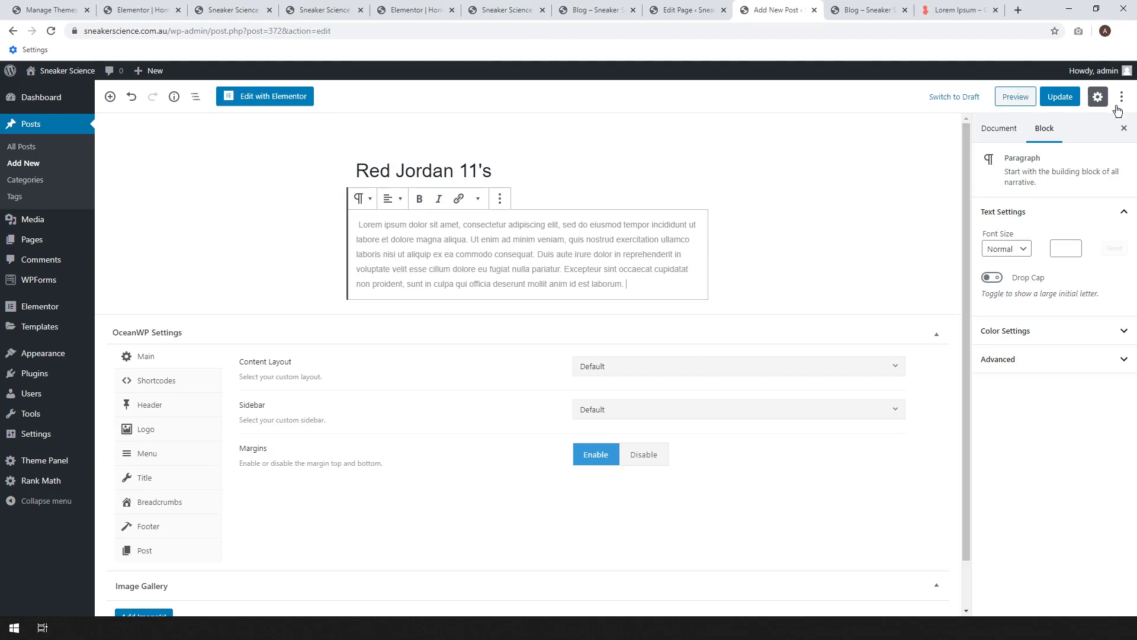
{"action": "left_click", "coordinate": [1063, 102]}
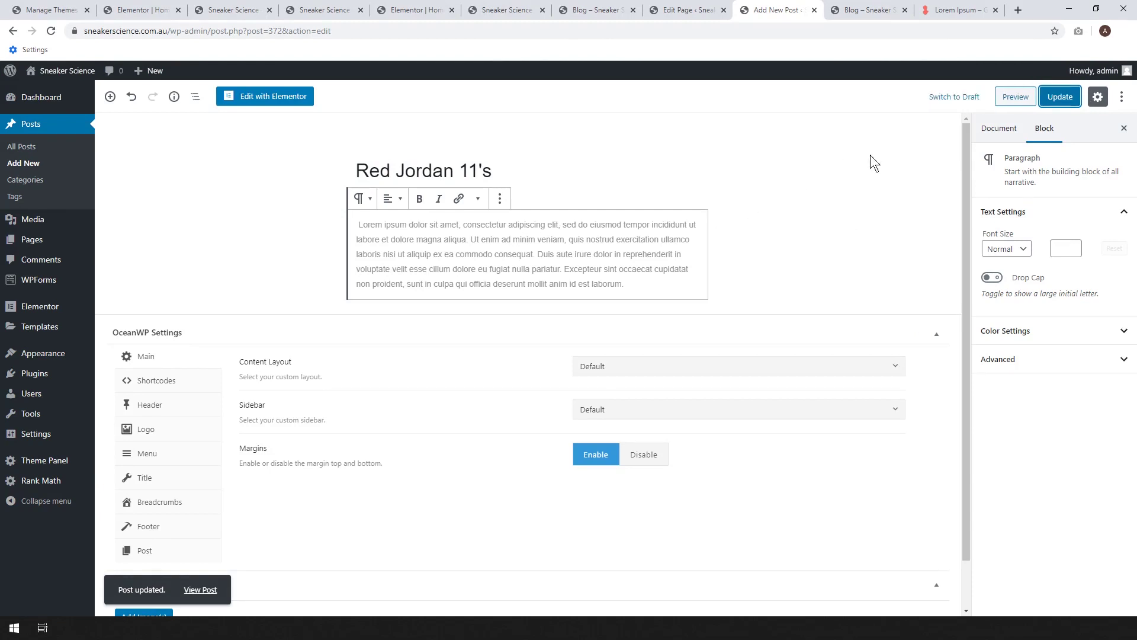
{"action": "left_click", "coordinate": [1059, 101]}
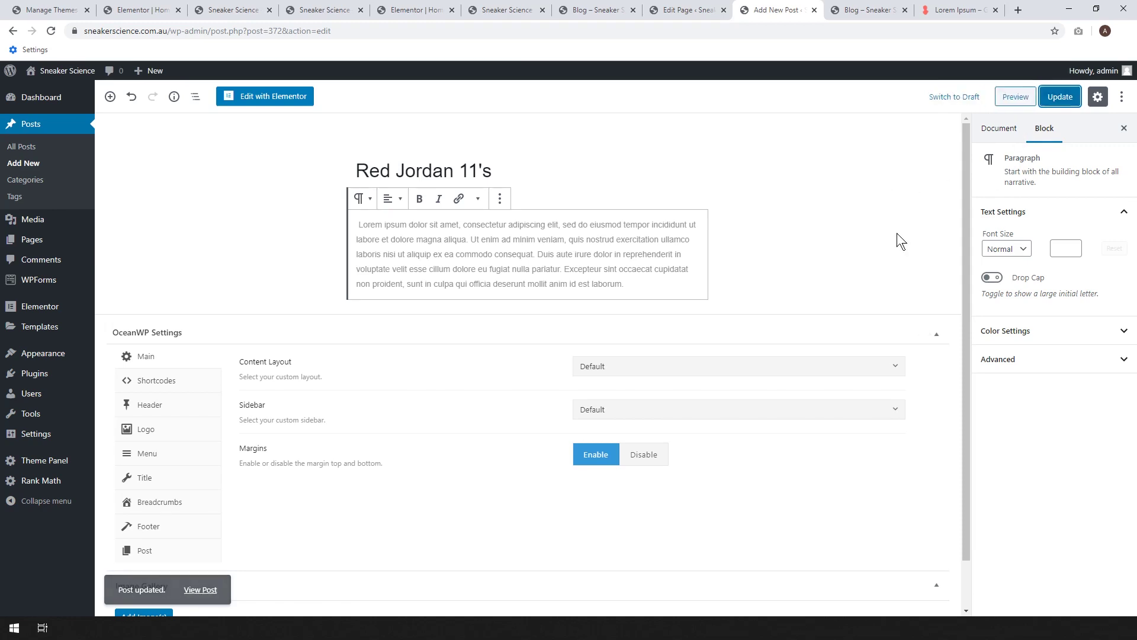
{"action": "left_click", "coordinate": [1016, 97]}
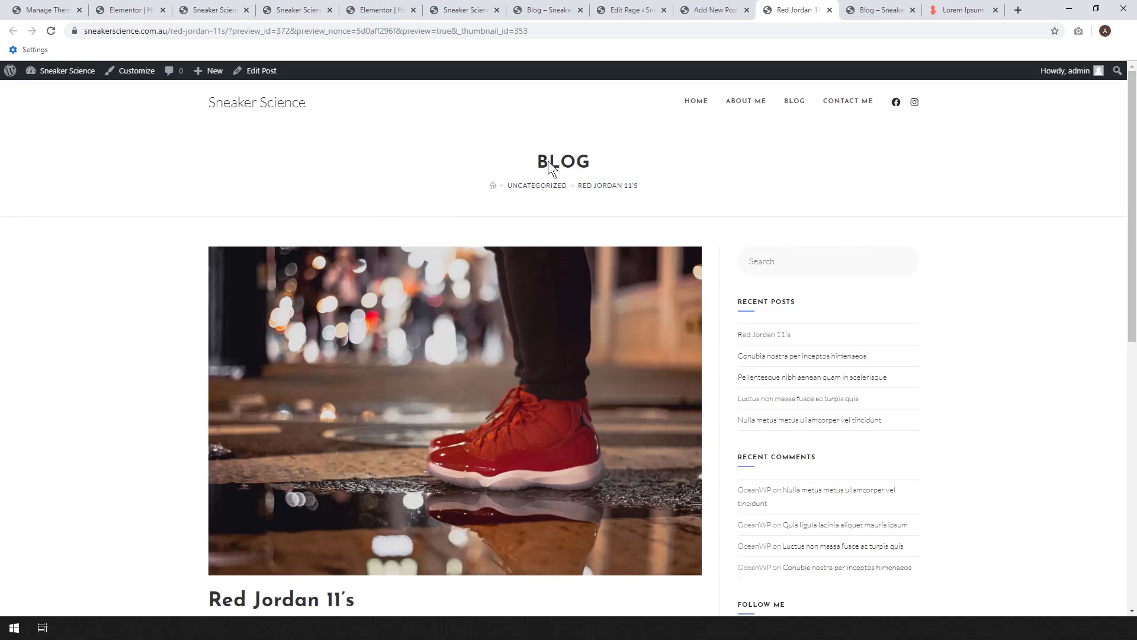
- Scroll up and down through the Red Jordan 11's preview, then return to the Edit Post tab
{"action": "scroll", "coordinate": [898, 221], "scroll_direction": "down", "scroll_amount": 2}
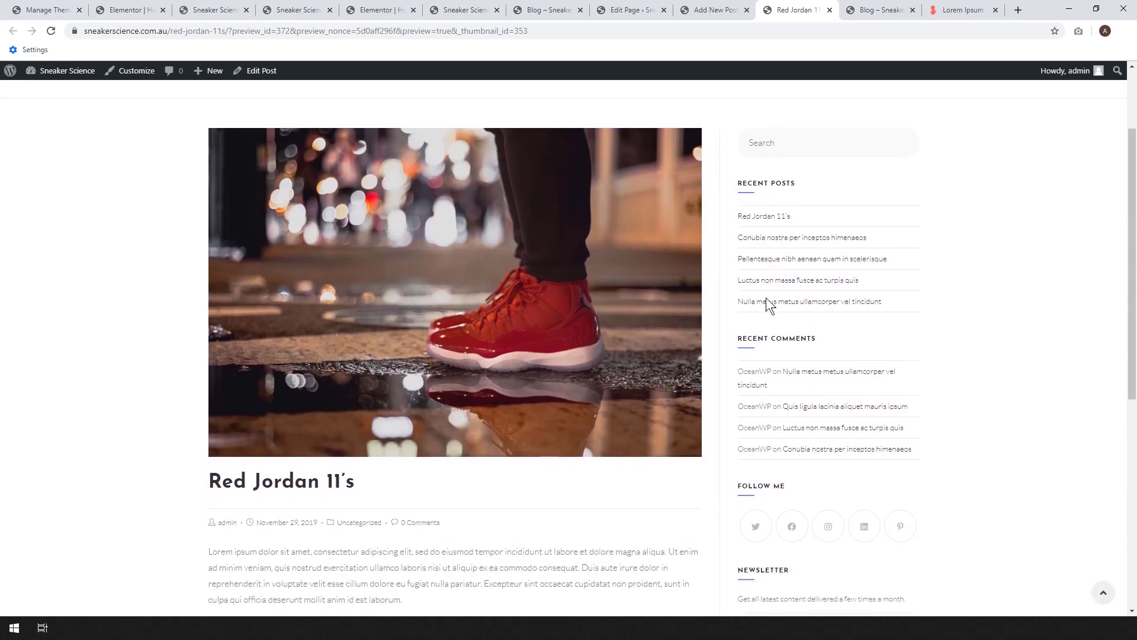
{"action": "scroll", "coordinate": [977, 305], "scroll_direction": "down", "scroll_amount": 2}
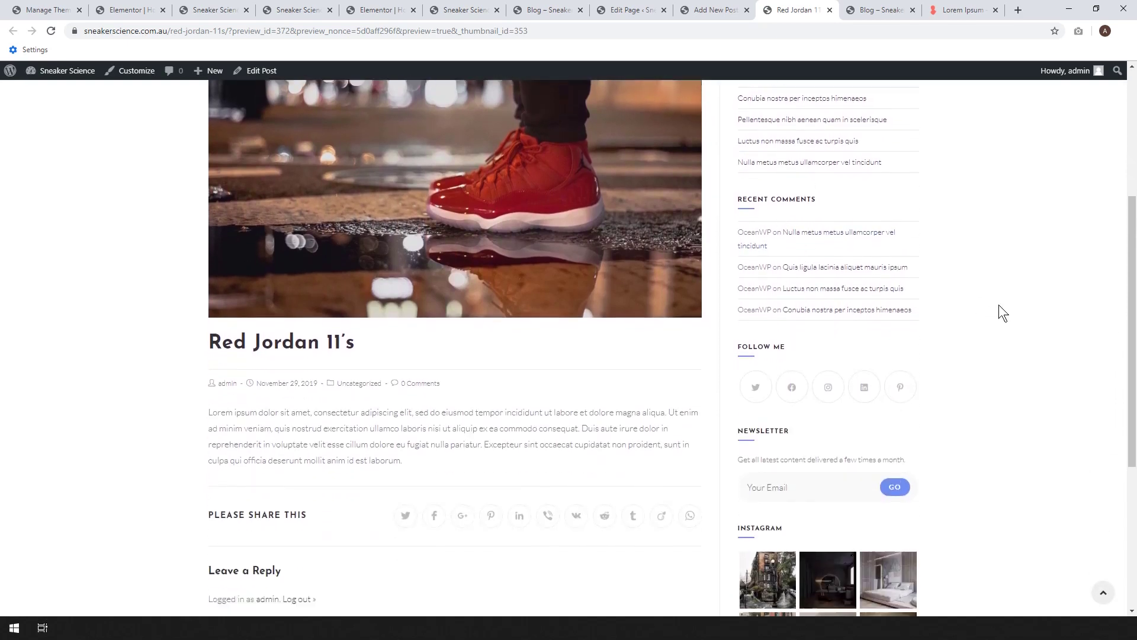
{"action": "scroll", "coordinate": [998, 304], "scroll_direction": "down", "scroll_amount": 2}
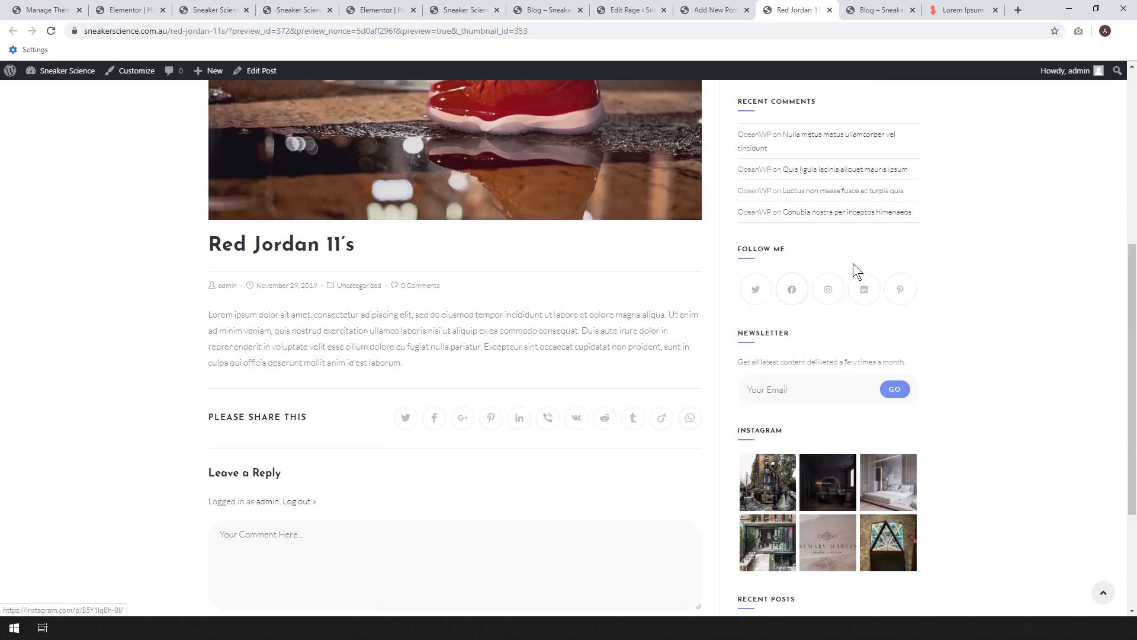
{"action": "scroll", "coordinate": [861, 474], "scroll_direction": "down", "scroll_amount": 3}
{"action": "scroll", "coordinate": [856, 506], "scroll_direction": "up", "scroll_amount": 2}
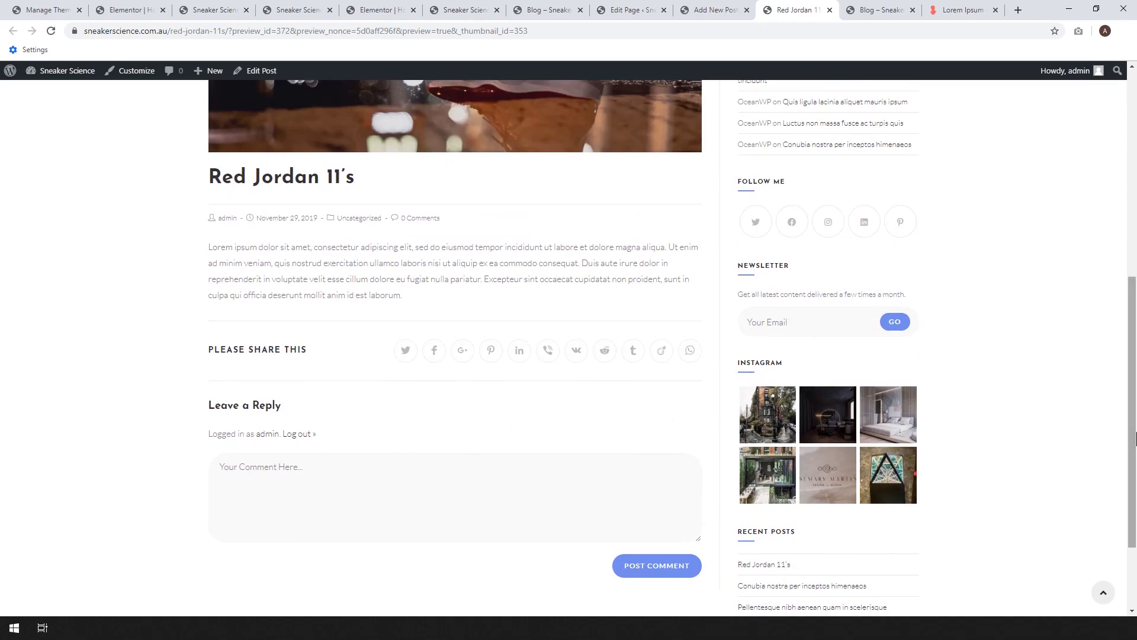
{"action": "scroll", "coordinate": [681, 409], "scroll_direction": "up", "scroll_amount": 5}
{"action": "scroll", "coordinate": [391, 285], "scroll_direction": "down", "scroll_amount": 5}
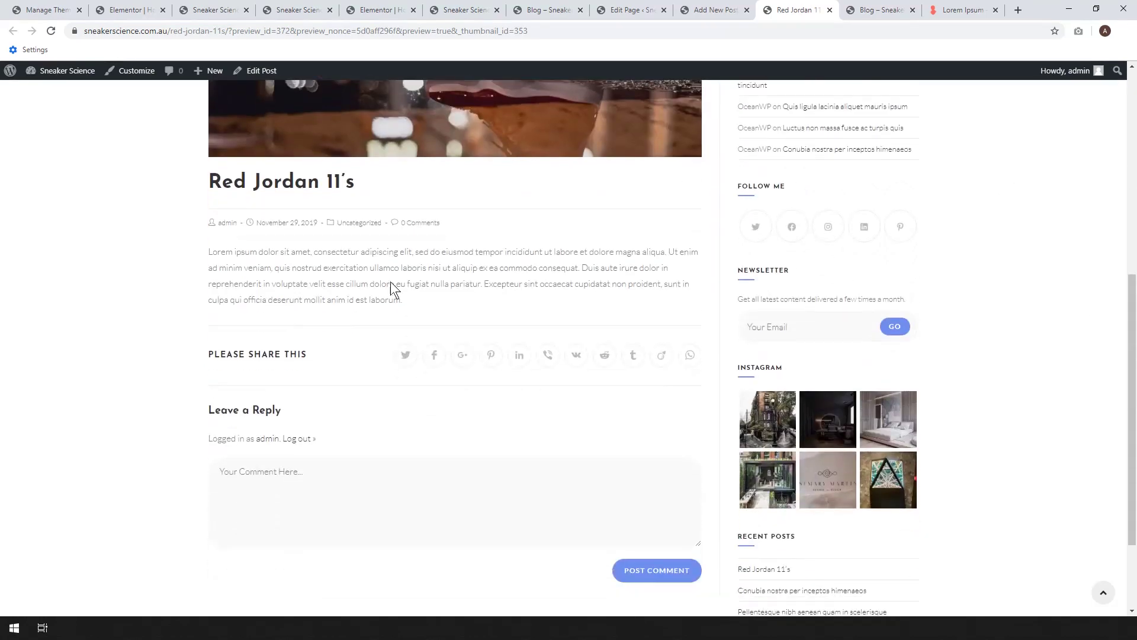
{"action": "scroll", "coordinate": [292, 330], "scroll_direction": "up", "scroll_amount": 1}
{"action": "scroll", "coordinate": [388, 256], "scroll_direction": "up", "scroll_amount": 2}
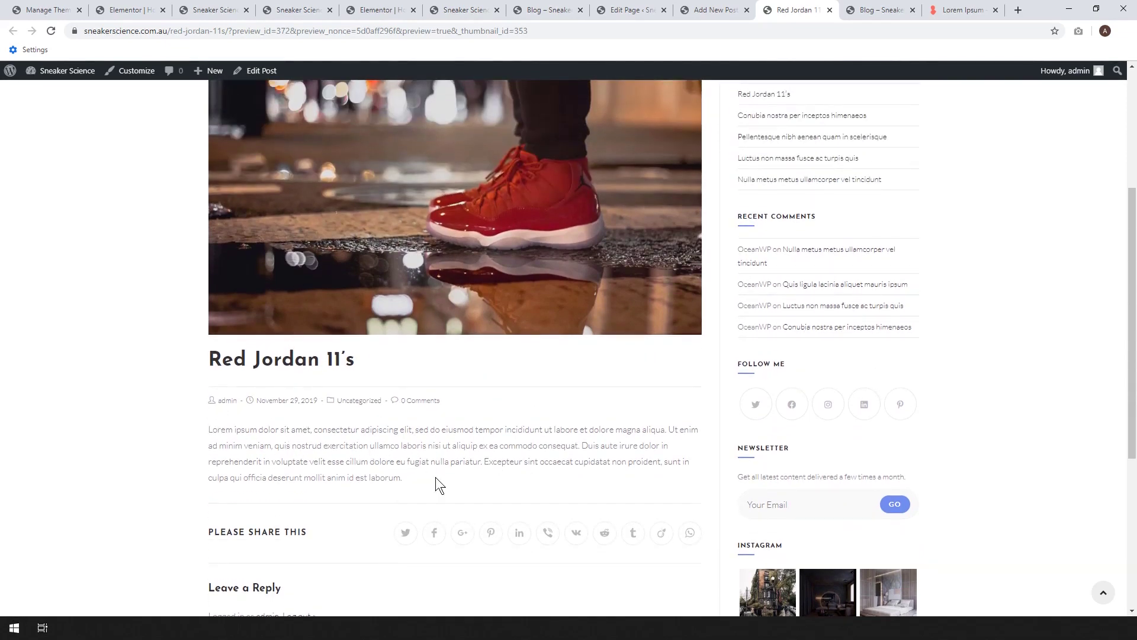
{"action": "scroll", "coordinate": [302, 466], "scroll_direction": "down", "scroll_amount": 1}
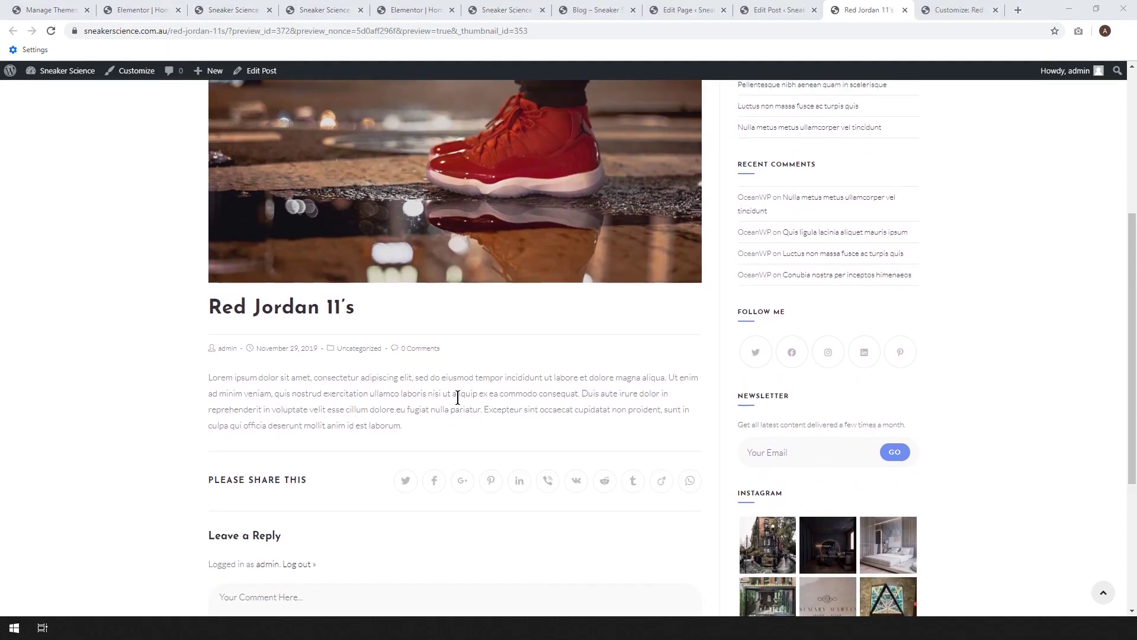
{"action": "scroll", "coordinate": [458, 396], "scroll_direction": "up", "scroll_amount": 4}
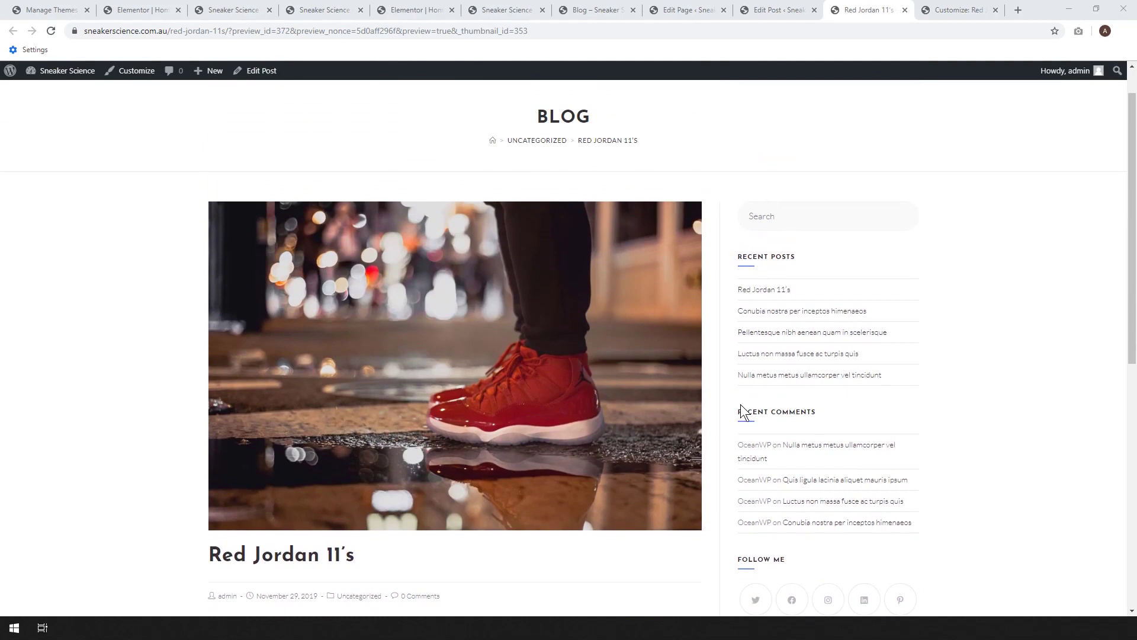
{"action": "scroll", "coordinate": [607, 341], "scroll_direction": "down", "scroll_amount": 1}
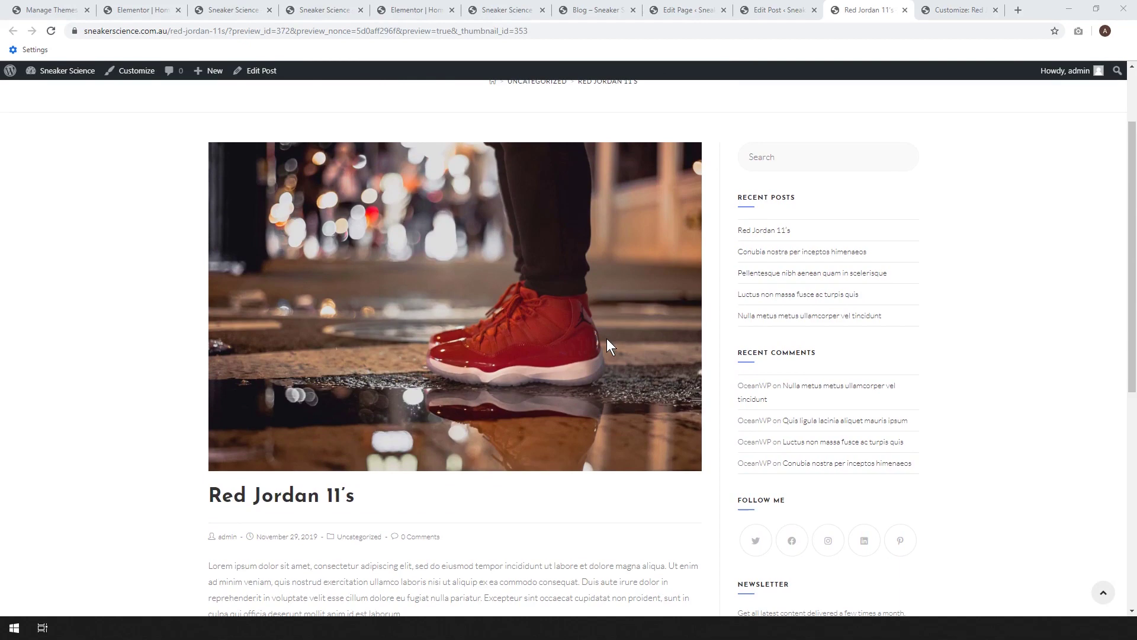
{"action": "scroll", "coordinate": [607, 340], "scroll_direction": "down", "scroll_amount": 2}
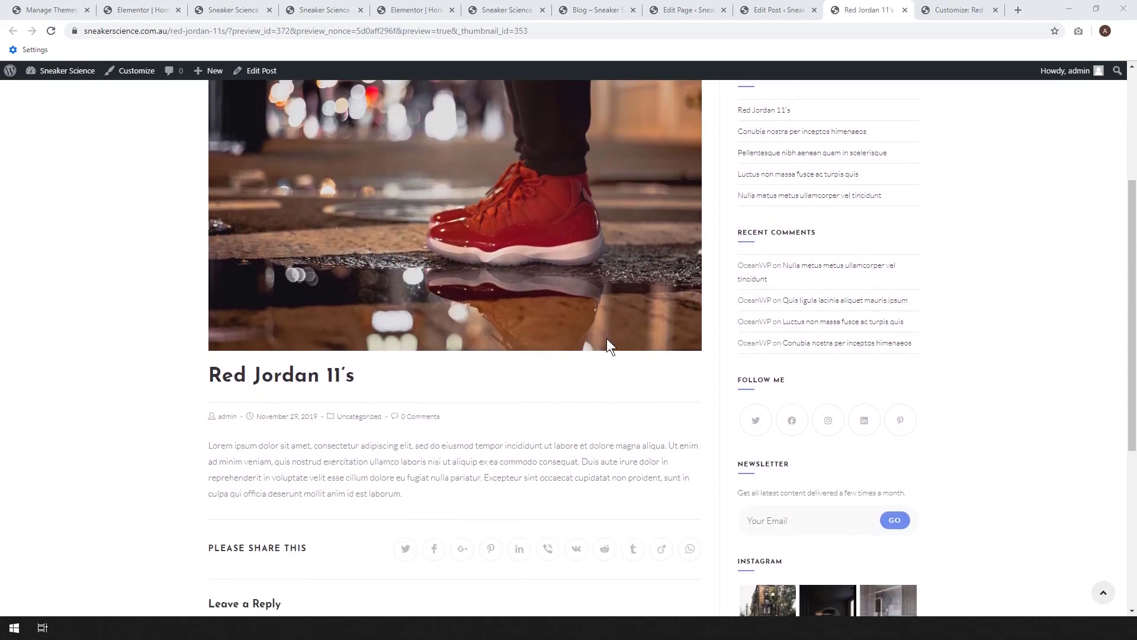
{"action": "scroll", "coordinate": [607, 339], "scroll_direction": "down", "scroll_amount": 1}
{"action": "scroll", "coordinate": [607, 339], "scroll_direction": "up", "scroll_amount": 5}
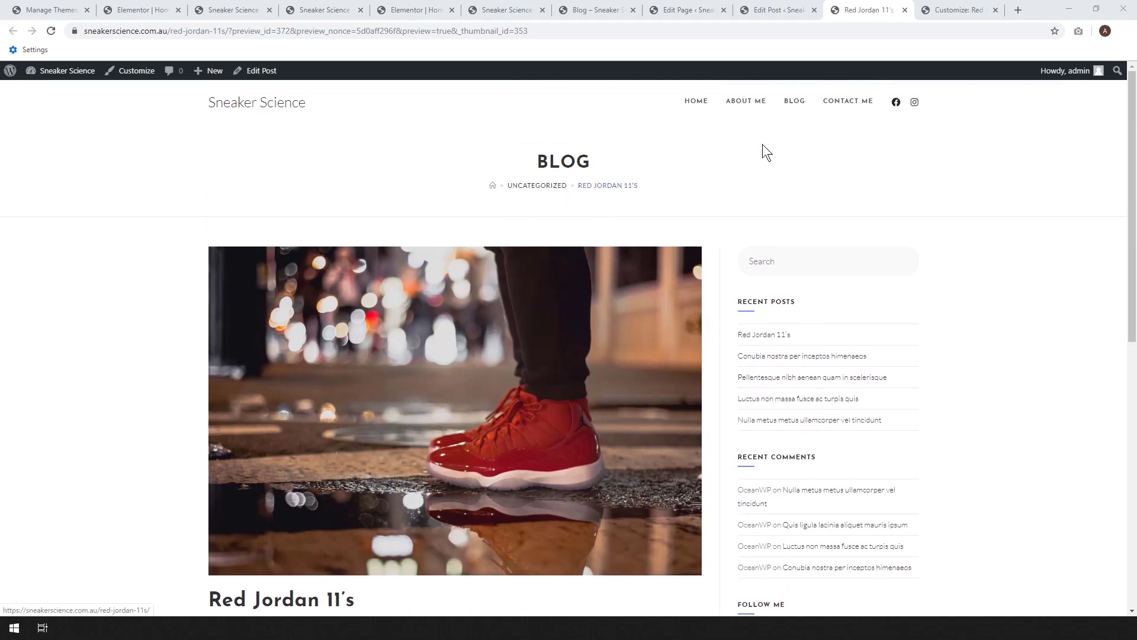
{"action": "left_click", "coordinate": [767, 9]}
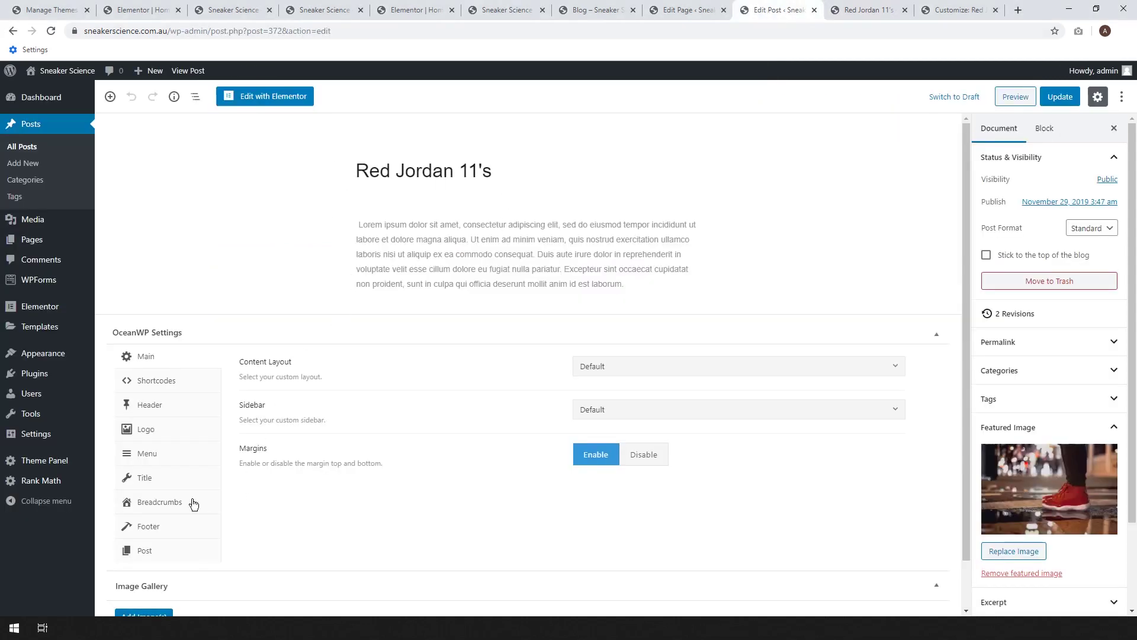
- Set Display Breadcrumbs to Disable in the post's OceanWP settings, update, and refresh the preview
{"action": "left_click", "coordinate": [166, 505]}
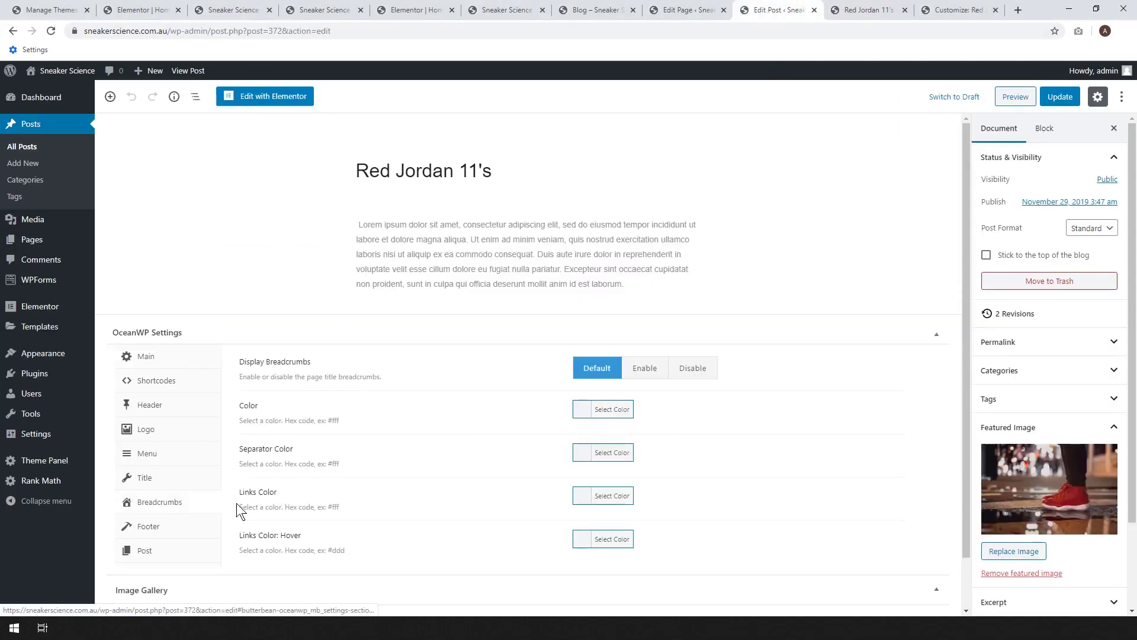
{"action": "left_click", "coordinate": [695, 370]}
{"action": "left_click", "coordinate": [1060, 98]}
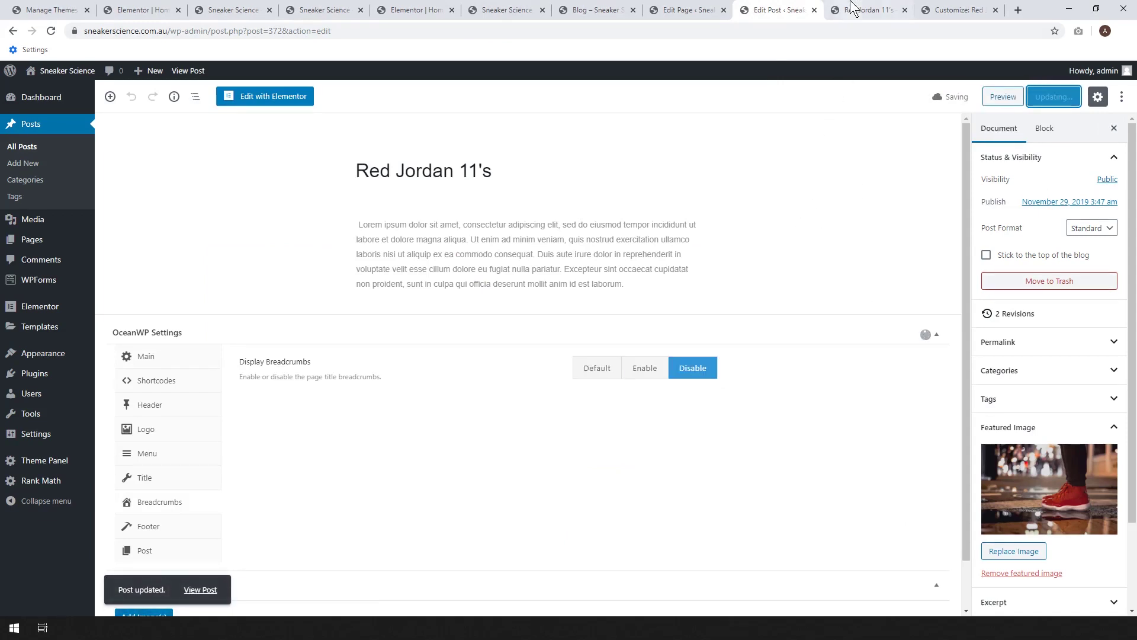
{"action": "key", "text": "ctrl+Tab"}
{"action": "left_click", "coordinate": [51, 32]}
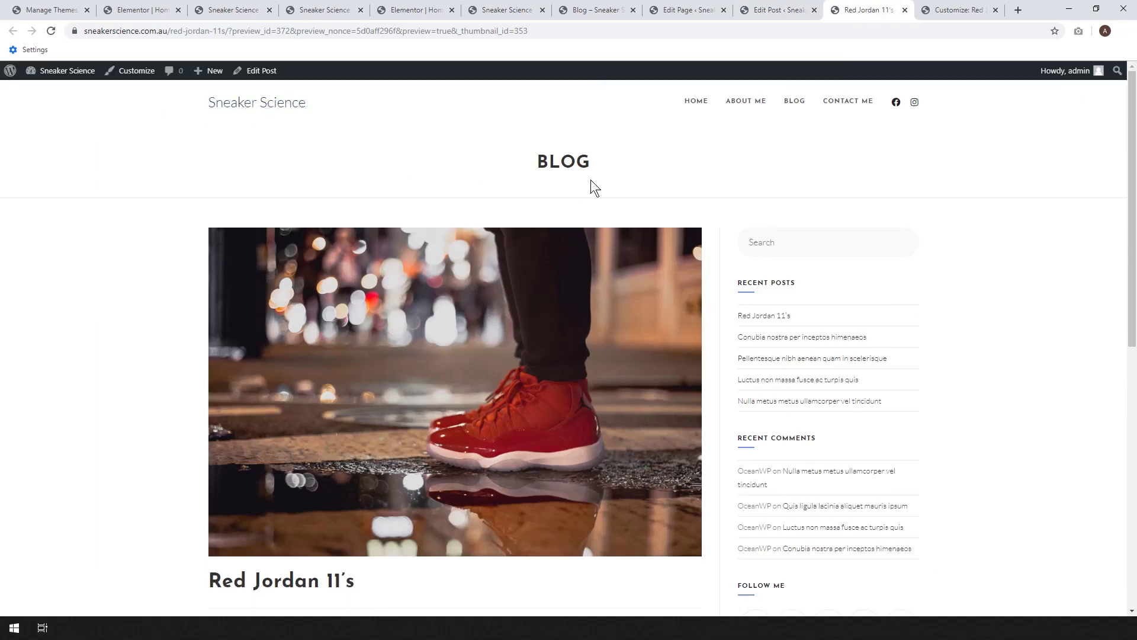
{"action": "left_click", "coordinate": [792, 10]}
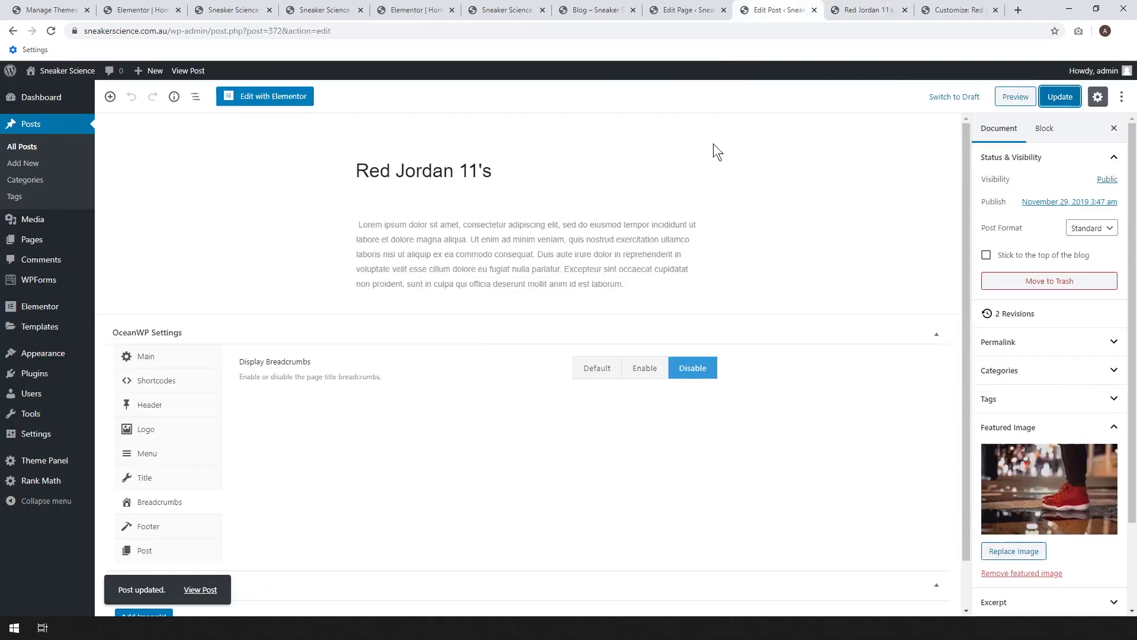
- Try setting the post's page title to Disable, update, and check the refreshed preview
{"action": "left_click", "coordinate": [155, 484]}
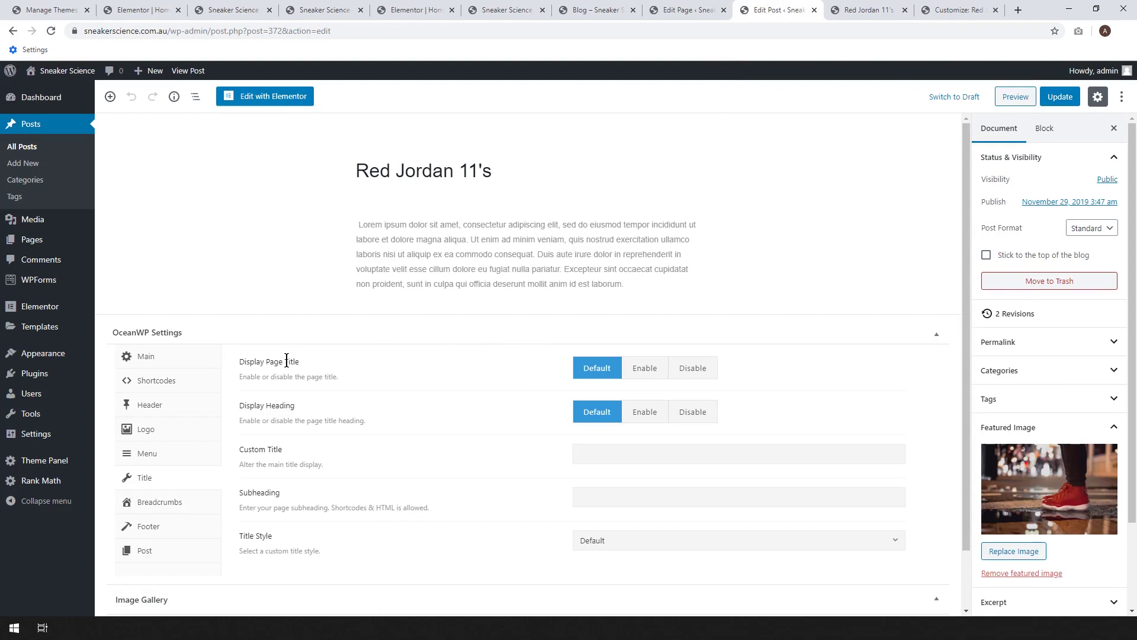
{"action": "left_click", "coordinate": [703, 371]}
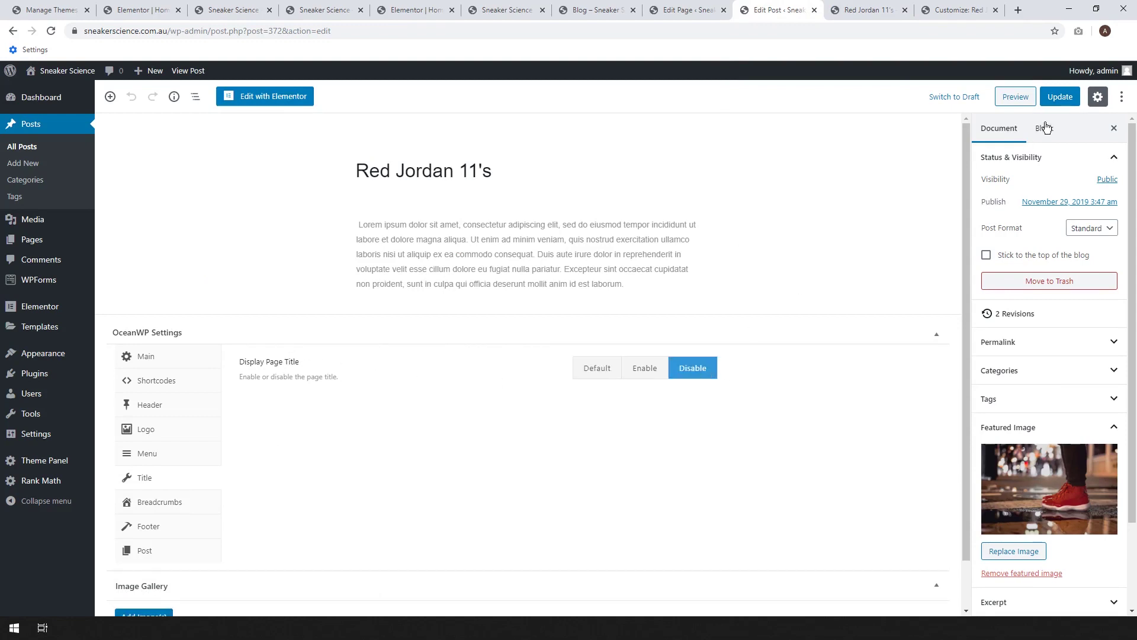
{"action": "left_click", "coordinate": [1064, 100]}
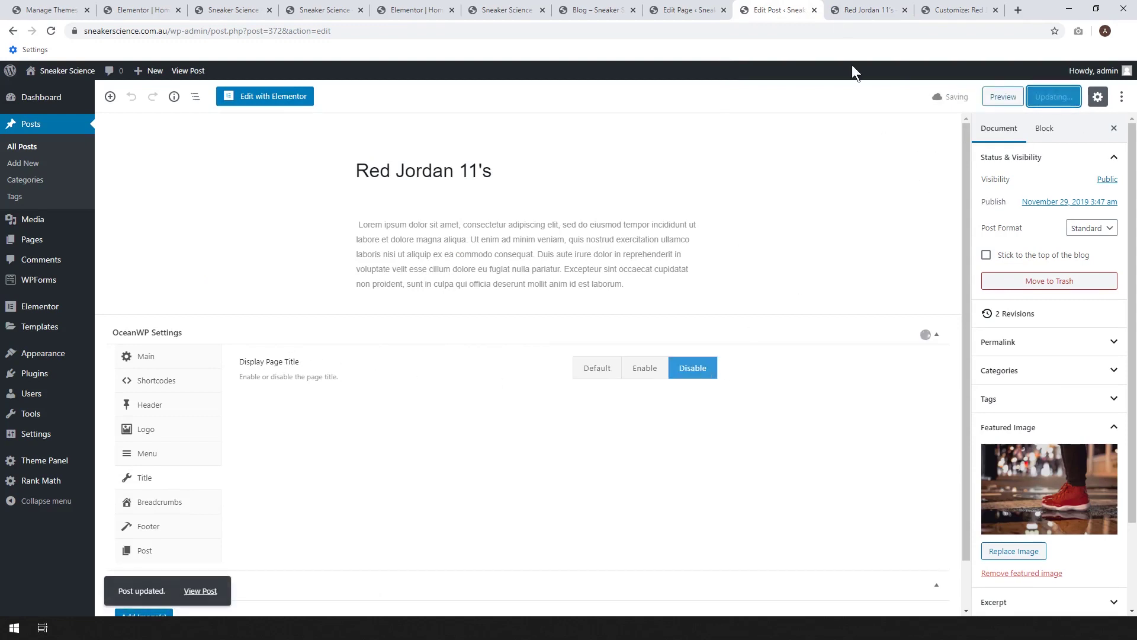
{"action": "left_click", "coordinate": [843, 6]}
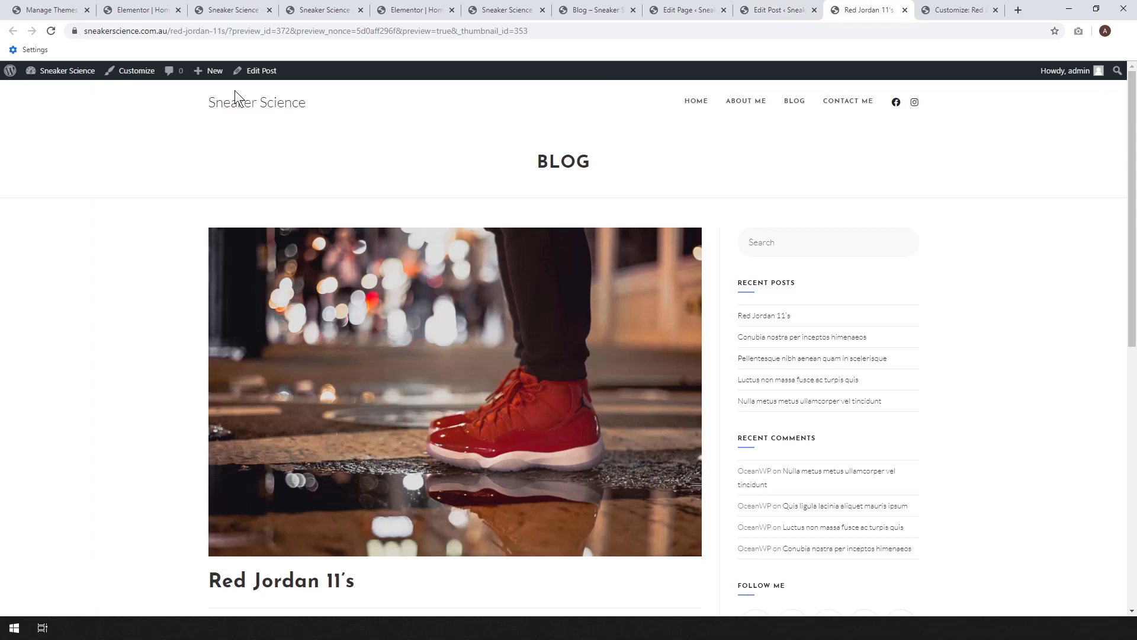
{"action": "left_click", "coordinate": [52, 32]}
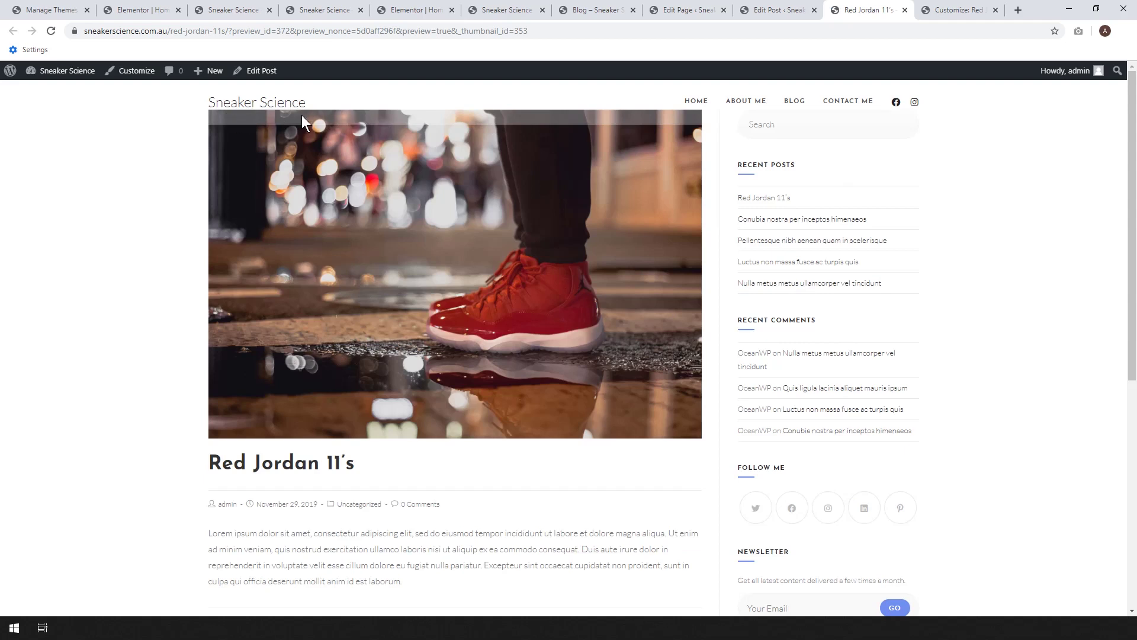
{"action": "left_click", "coordinate": [776, 11]}
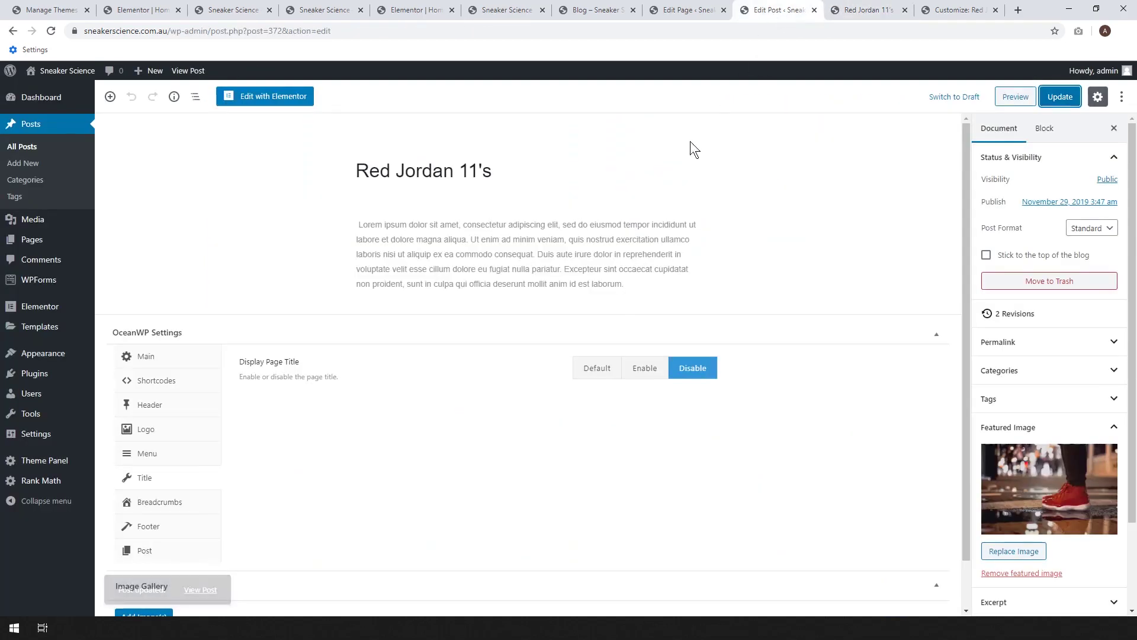
- Restore the title setting to Default, update, and reload the preview showing the BLOG header
{"action": "left_click", "coordinate": [606, 376]}
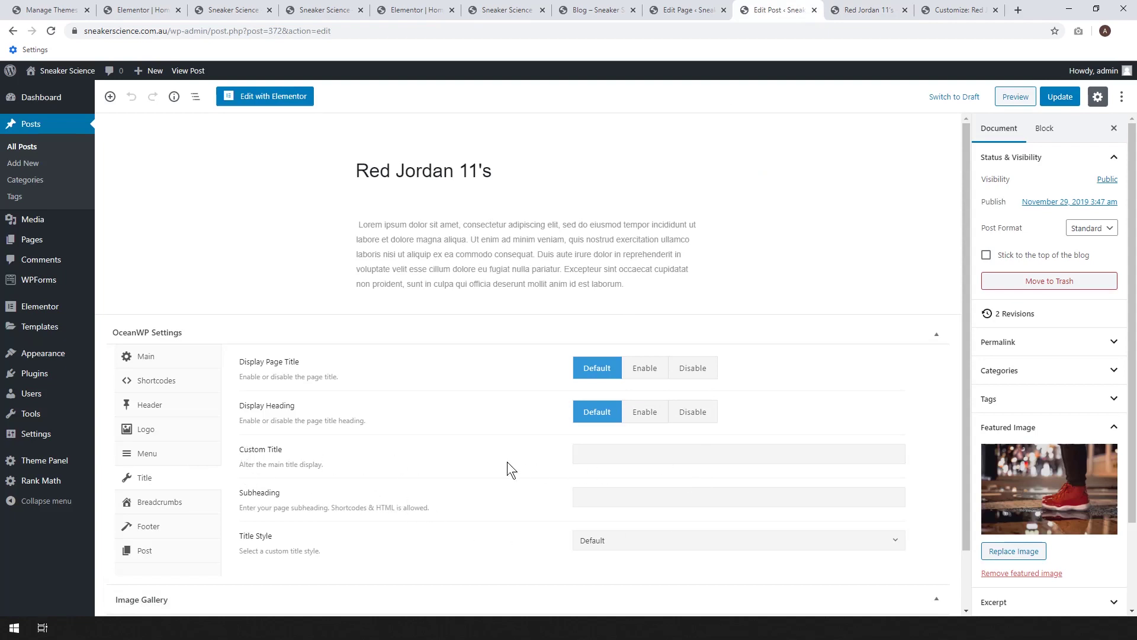
{"action": "left_click", "coordinate": [1059, 96]}
{"action": "left_click", "coordinate": [869, 10]}
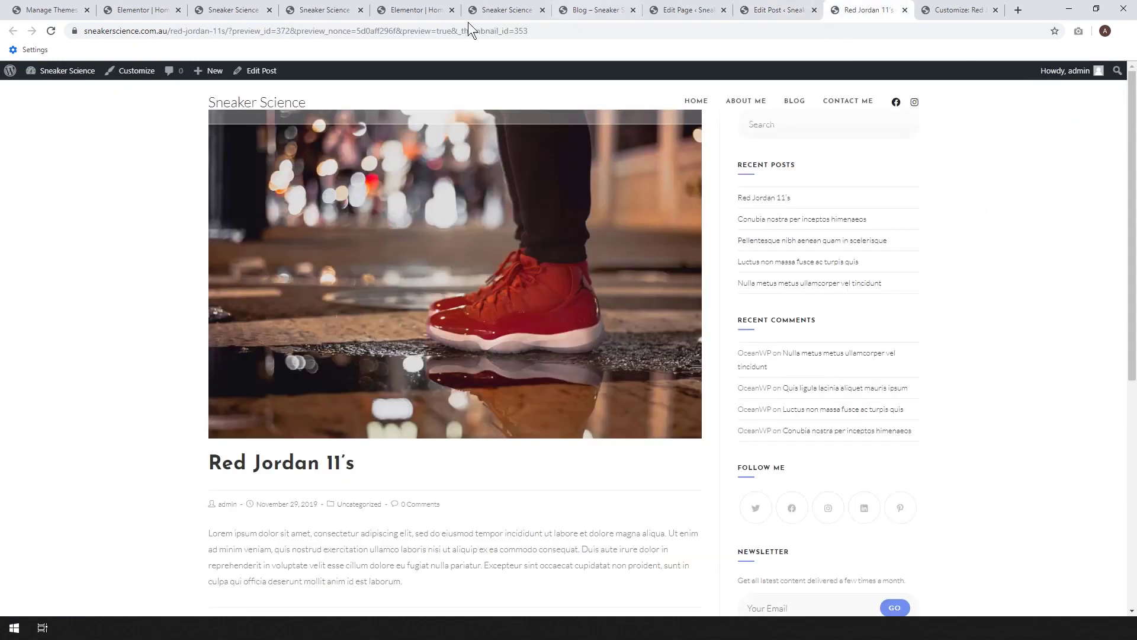
{"action": "left_click", "coordinate": [46, 34]}
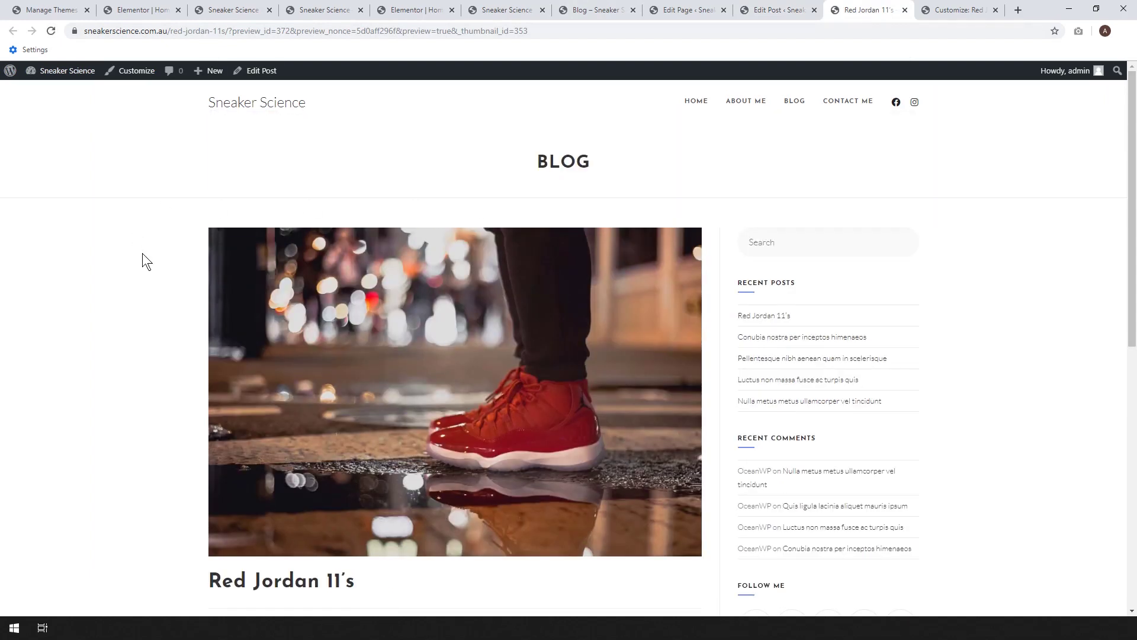
- Open the theme Customizer in a new tab
{"action": "right_click", "coordinate": [135, 76]}
{"action": "left_click", "coordinate": [144, 82]}
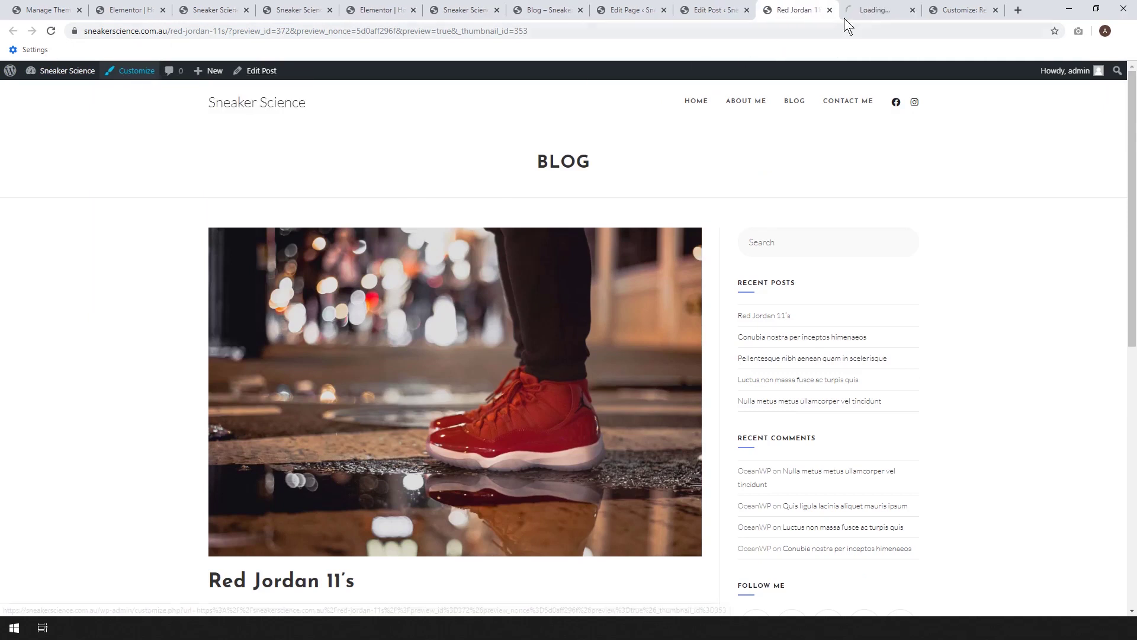
{"action": "left_click", "coordinate": [880, 10]}
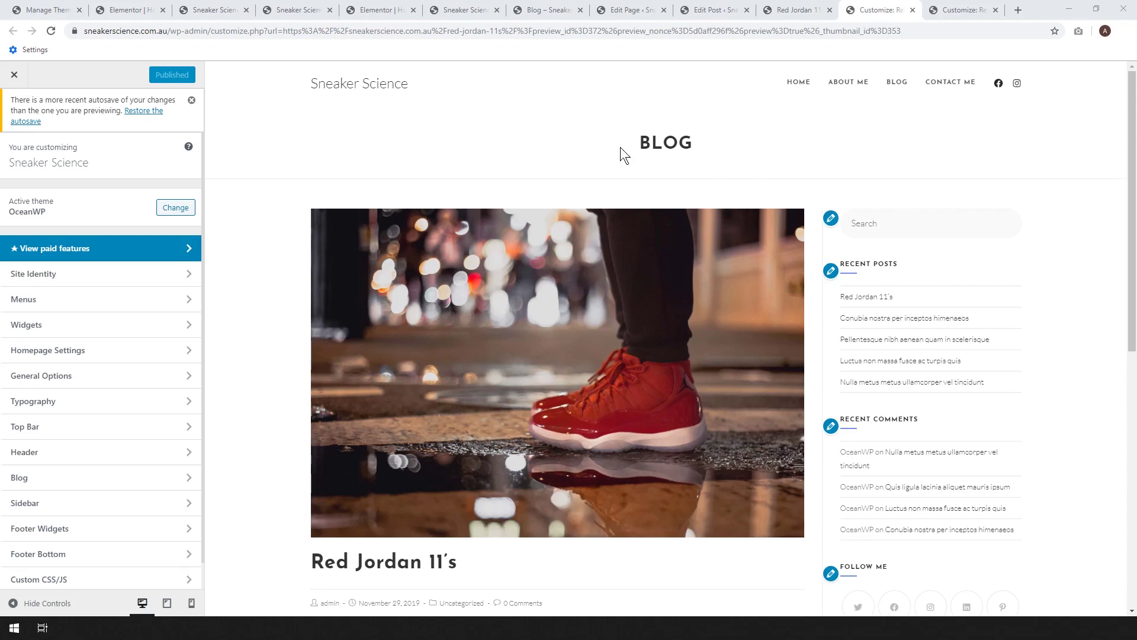
- Under Blog > Single Post, try Full Width layout, then revert to Right Sidebar
{"action": "left_click", "coordinate": [31, 481]}
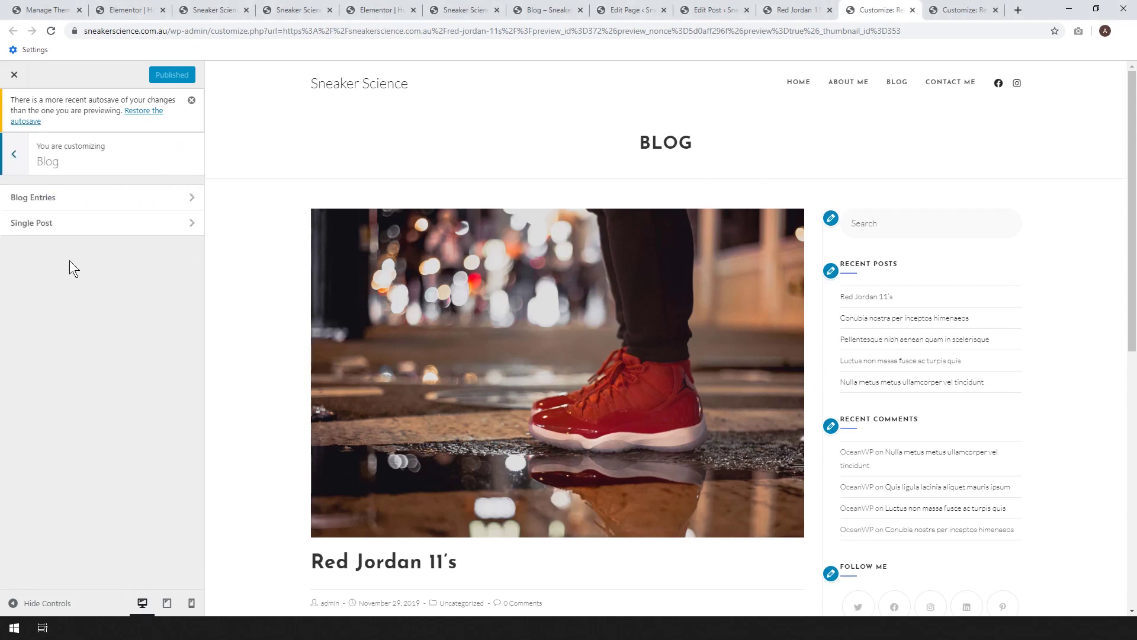
{"action": "left_click", "coordinate": [67, 233]}
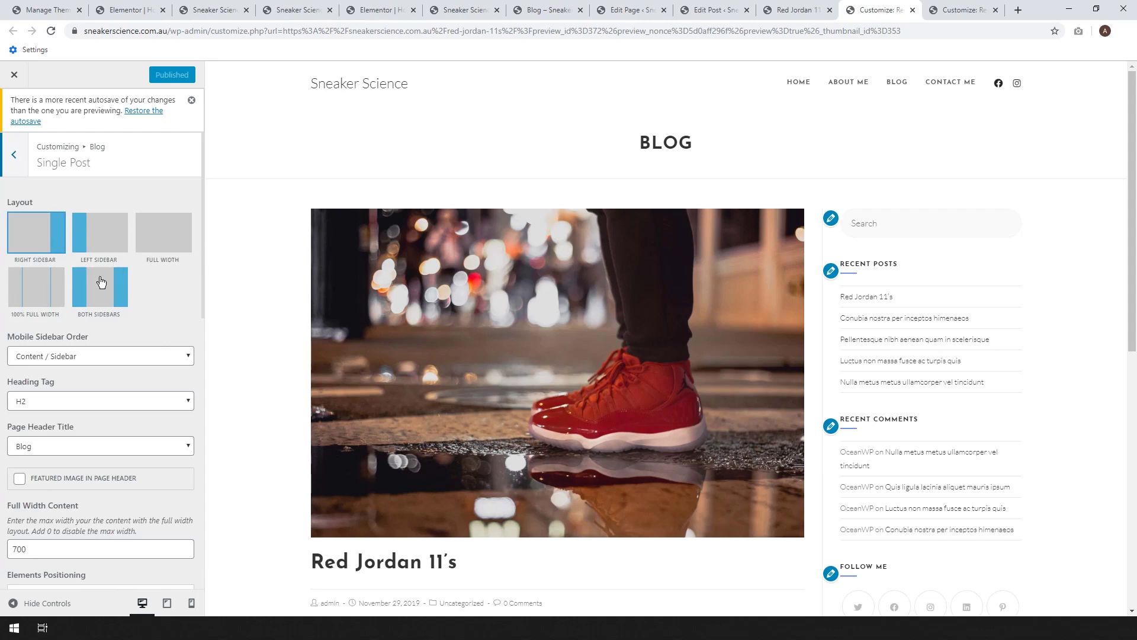
{"action": "left_click", "coordinate": [163, 239]}
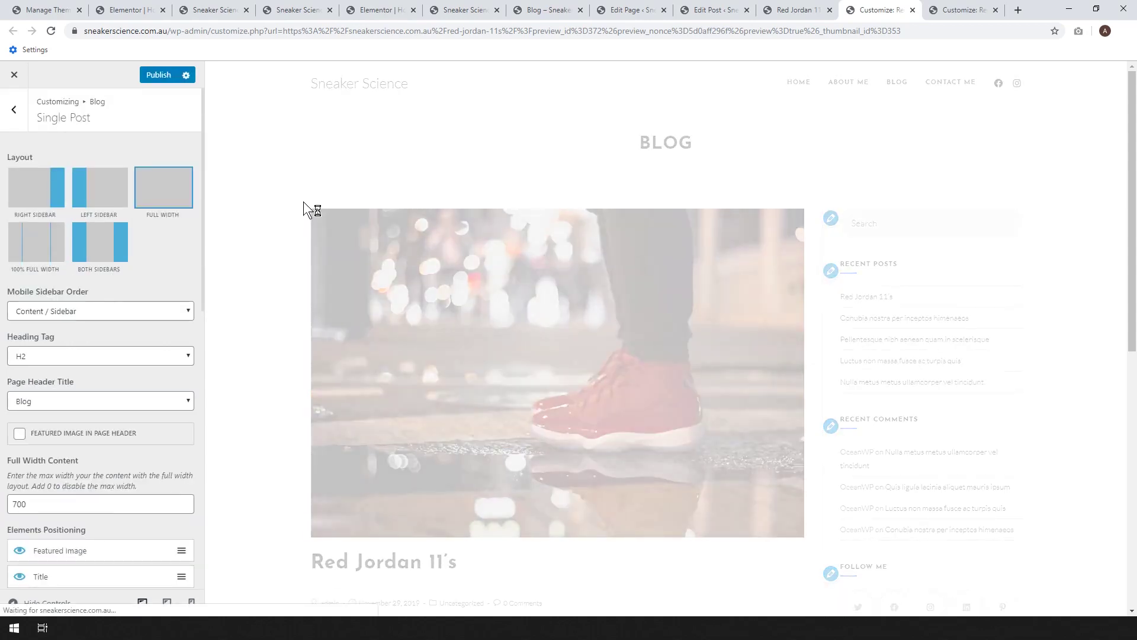
{"action": "scroll", "coordinate": [932, 240], "scroll_direction": "down", "scroll_amount": 6}
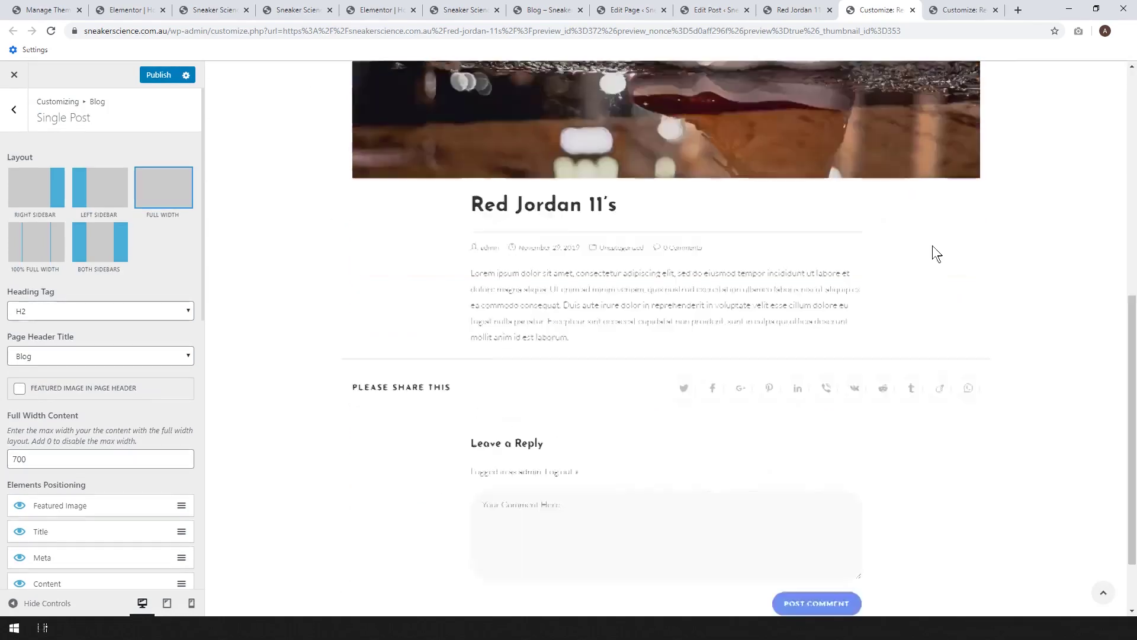
{"action": "scroll", "coordinate": [547, 243], "scroll_direction": "up", "scroll_amount": 10}
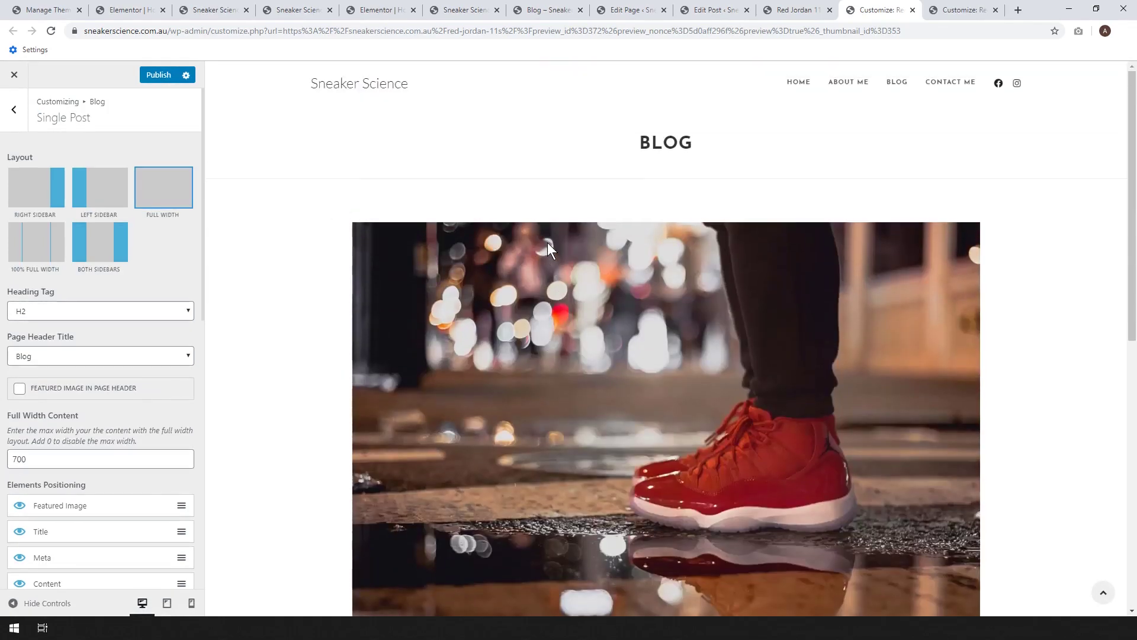
{"action": "left_click", "coordinate": [27, 195]}
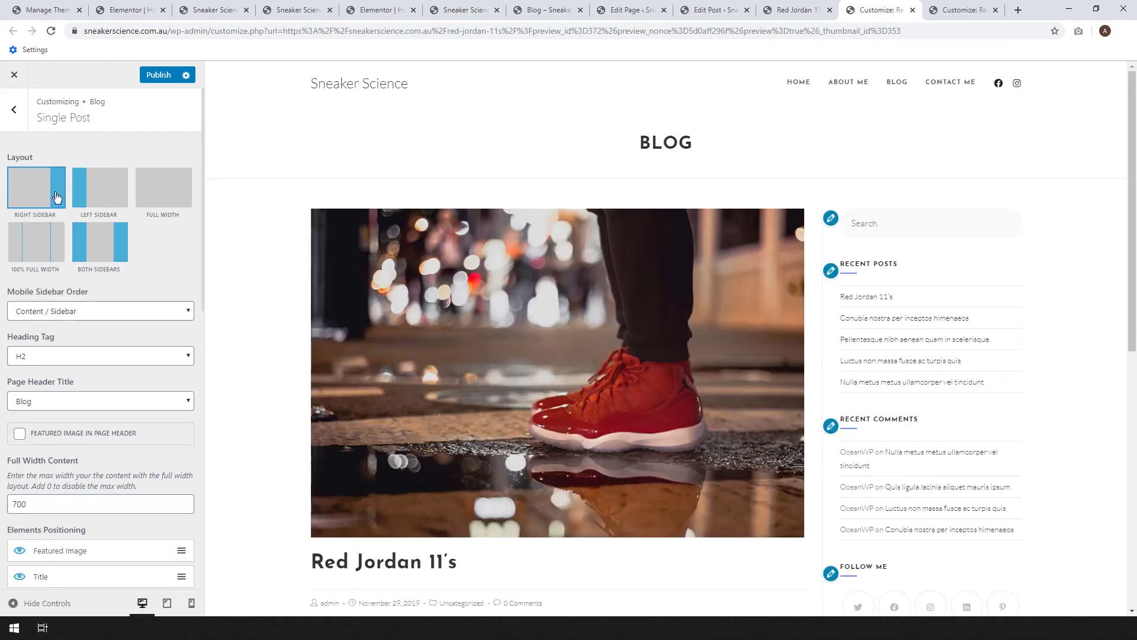
- Remove the Search and Recent Comments widgets from the Default Sidebar
{"action": "left_click", "coordinate": [831, 219]}
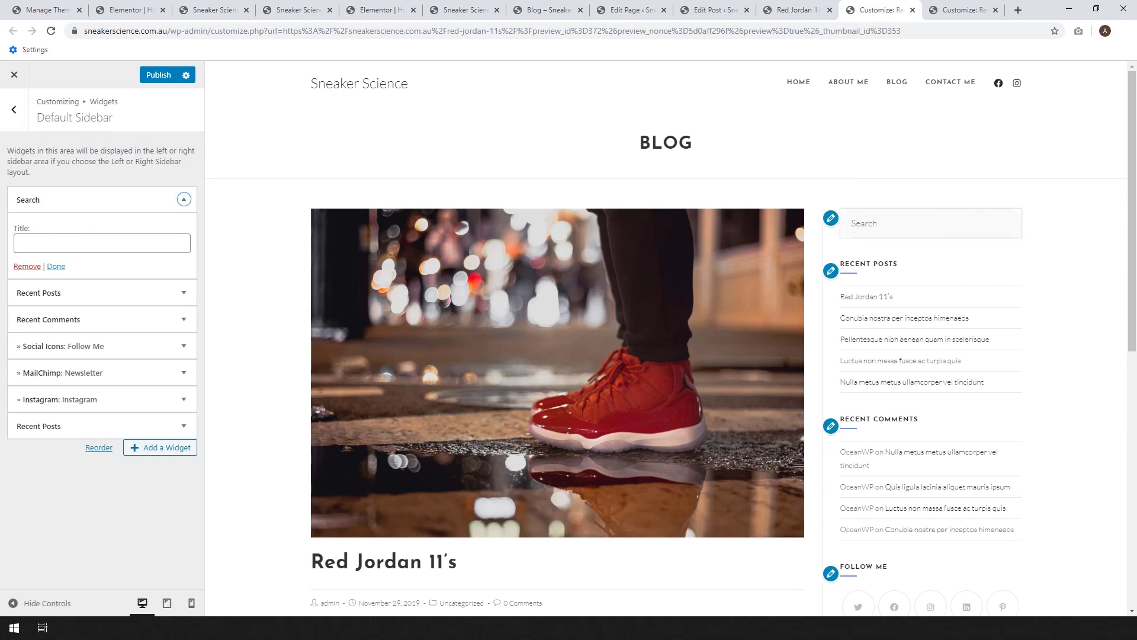
{"action": "left_click", "coordinate": [25, 267]}
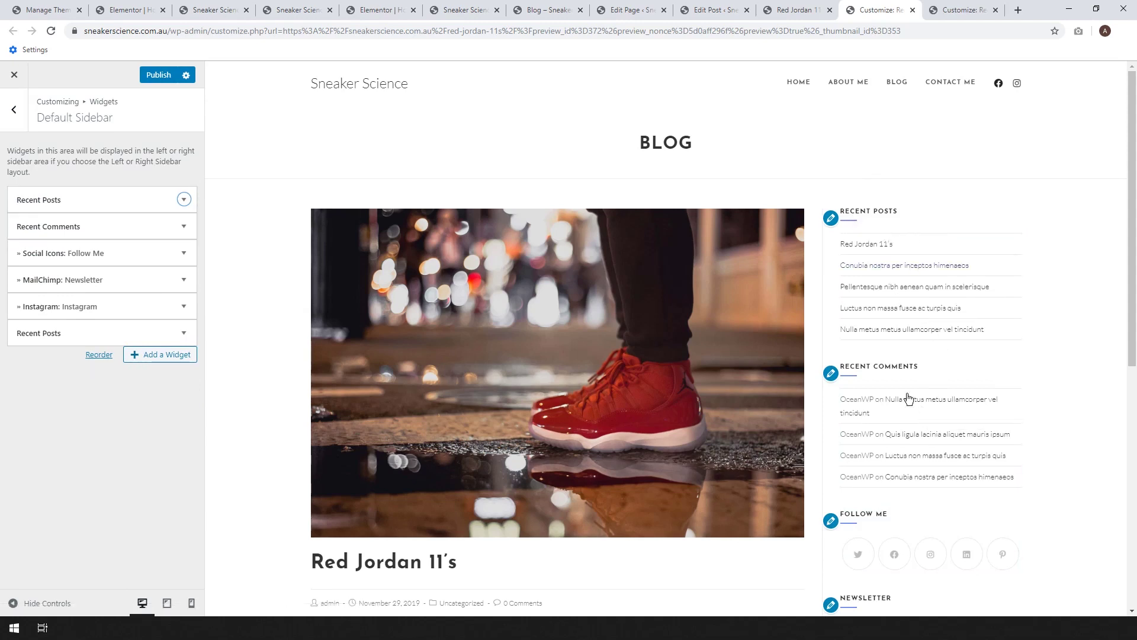
{"action": "left_click", "coordinate": [100, 228]}
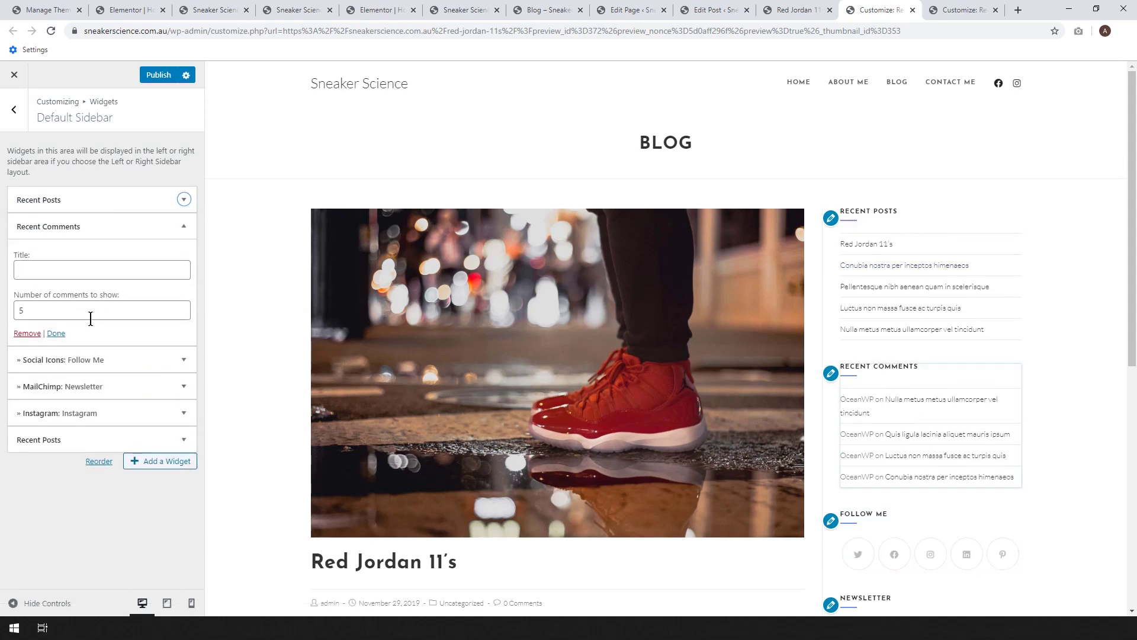
{"action": "left_click", "coordinate": [29, 334]}
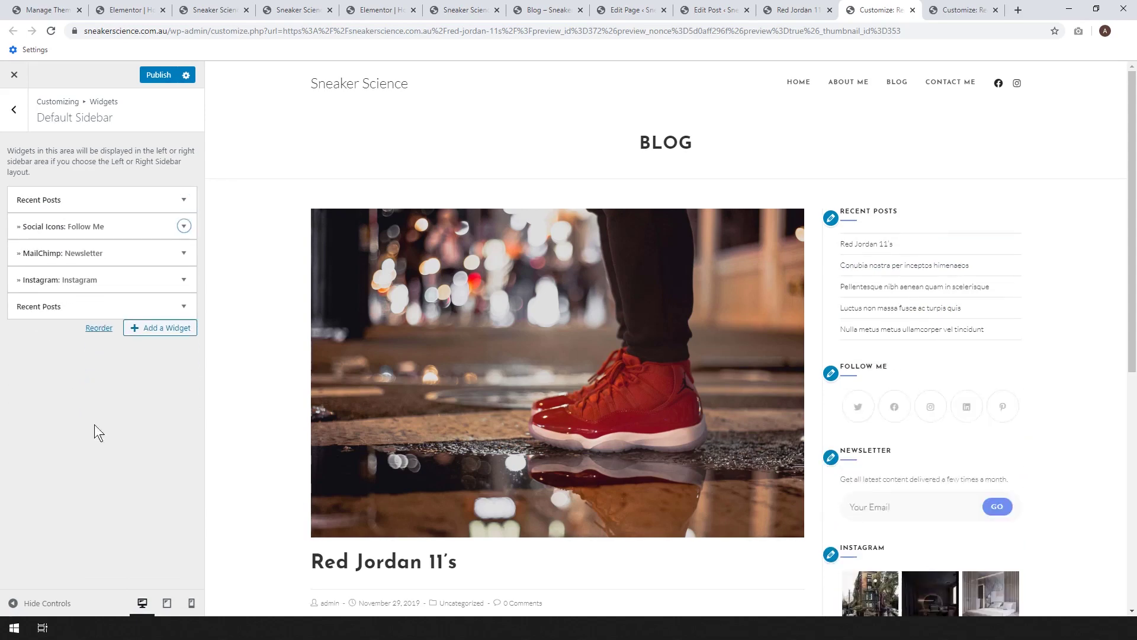
- Browse the list of available widgets and close it without adding one
{"action": "left_click", "coordinate": [155, 333]}
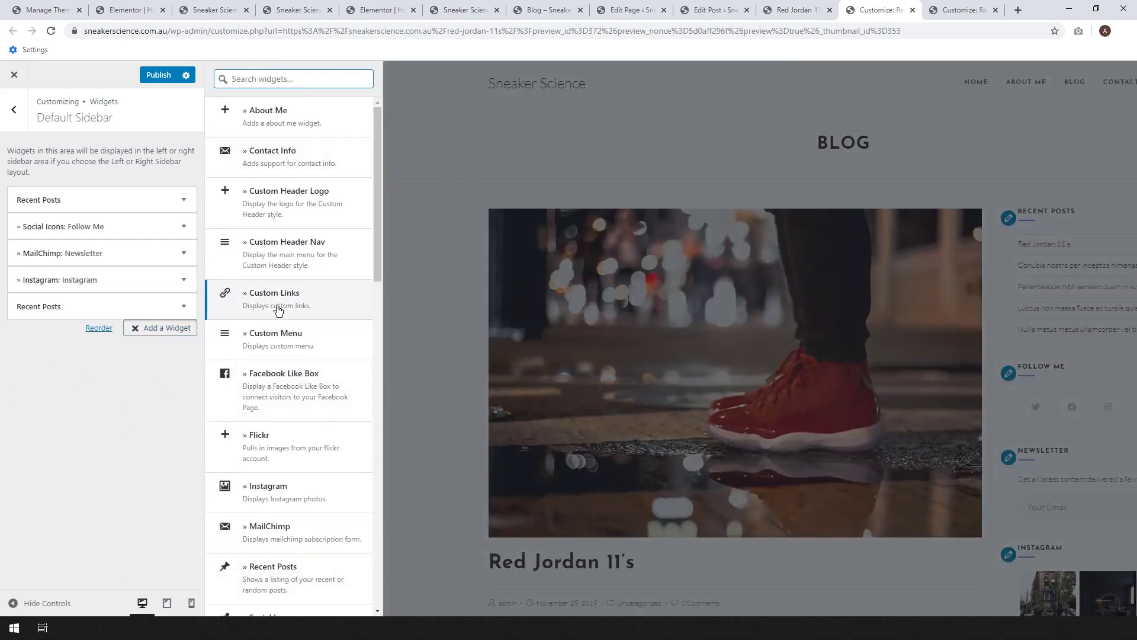
{"action": "scroll", "coordinate": [278, 309], "scroll_direction": "down", "scroll_amount": 7}
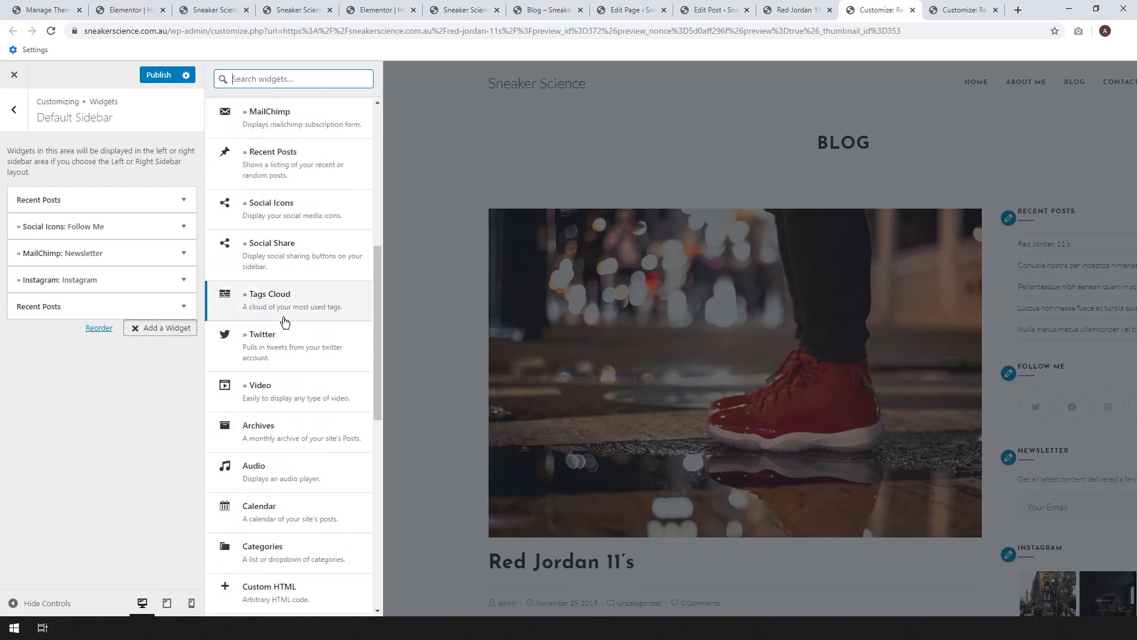
{"action": "scroll", "coordinate": [285, 322], "scroll_direction": "down", "scroll_amount": 3}
{"action": "scroll", "coordinate": [285, 322], "scroll_direction": "up", "scroll_amount": 10}
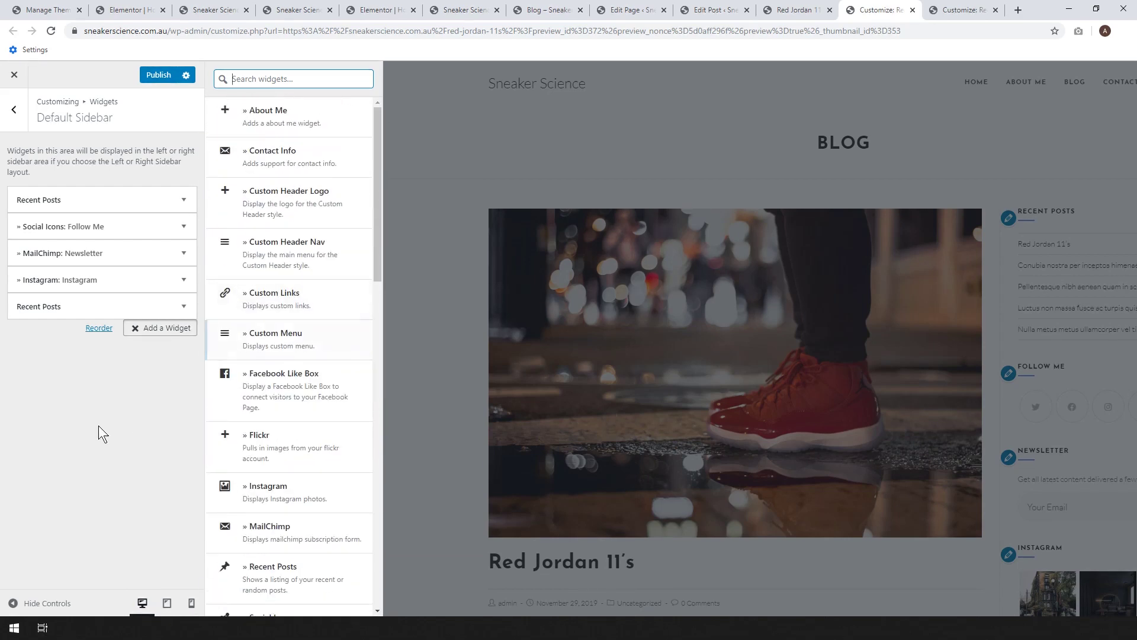
{"action": "left_click", "coordinate": [138, 329]}
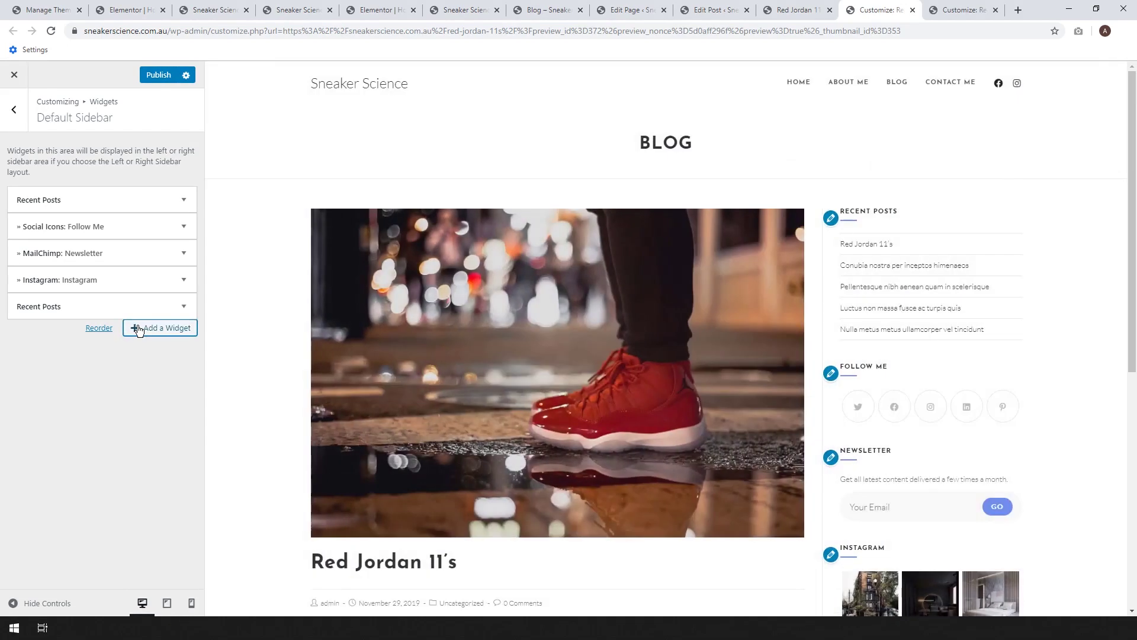
- Expand the Instagram widget to review its title, account and image count, then leave the sidebar
{"action": "scroll", "coordinate": [989, 249], "scroll_direction": "down", "scroll_amount": 4}
{"action": "scroll", "coordinate": [986, 257], "scroll_direction": "up", "scroll_amount": 3}
{"action": "scroll", "coordinate": [959, 258], "scroll_direction": "up", "scroll_amount": 2}
{"action": "scroll", "coordinate": [945, 257], "scroll_direction": "down", "scroll_amount": 2}
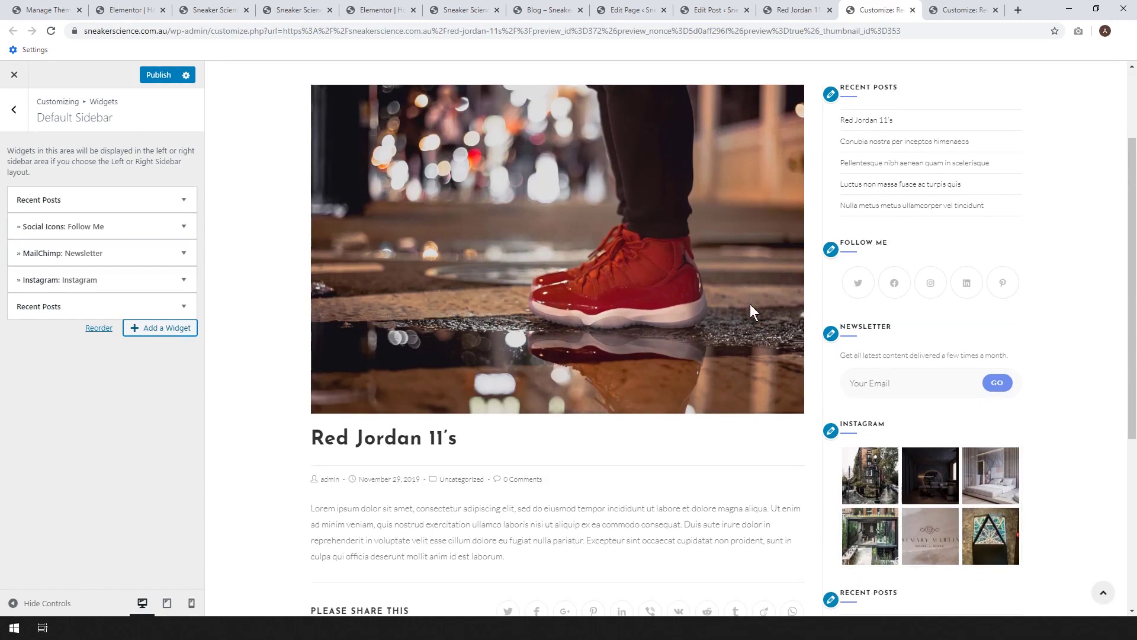
{"action": "scroll", "coordinate": [773, 294], "scroll_direction": "down", "scroll_amount": 1}
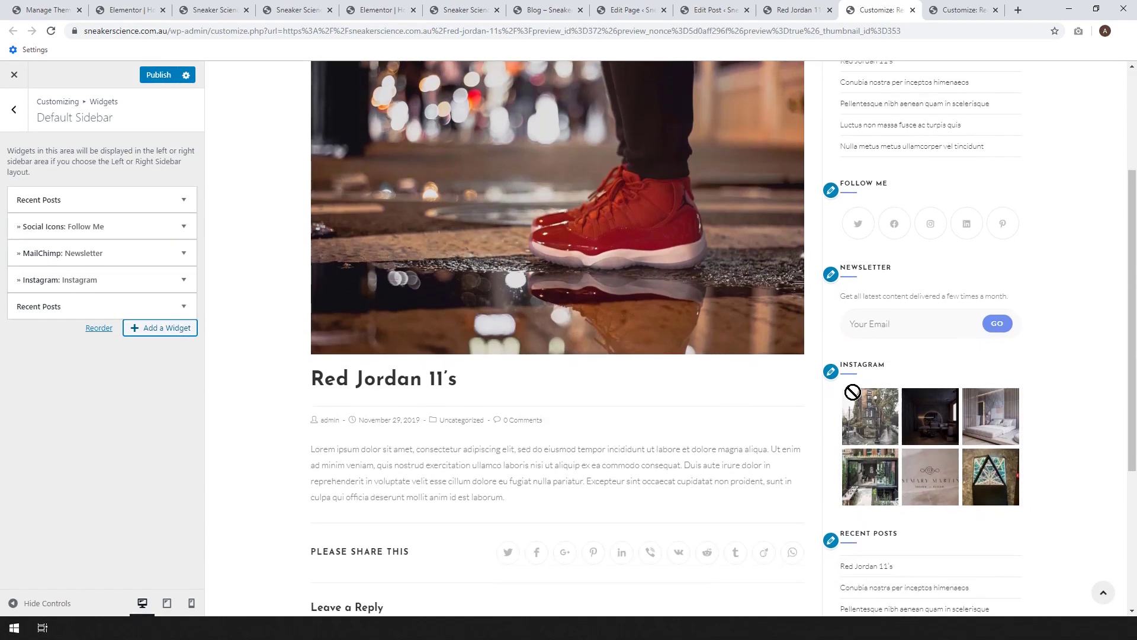
{"action": "left_click", "coordinate": [95, 282]}
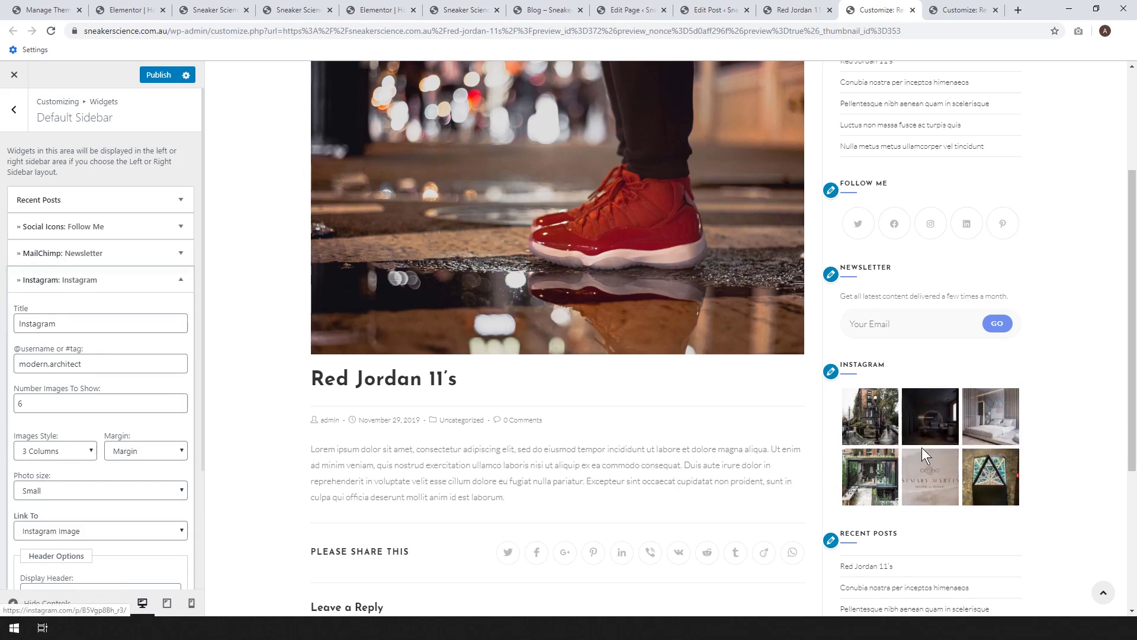
{"action": "left_click", "coordinate": [15, 117]}
- Set the single-post layout to Full Width under Blog > Single Post
{"action": "left_click", "coordinate": [15, 118]}
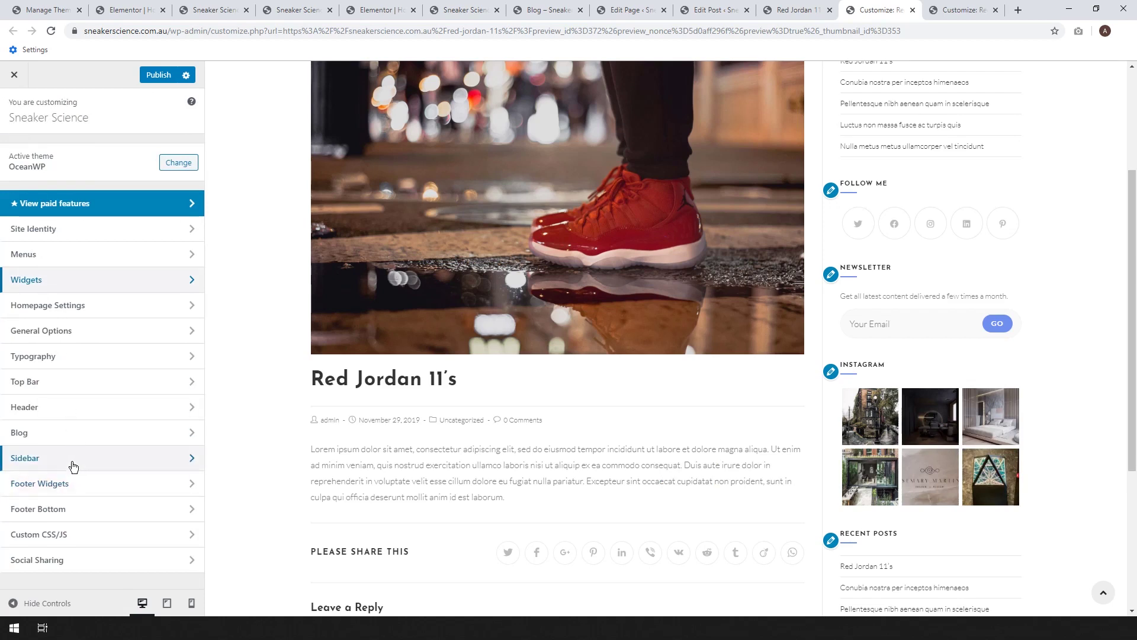
{"action": "left_click", "coordinate": [62, 438]}
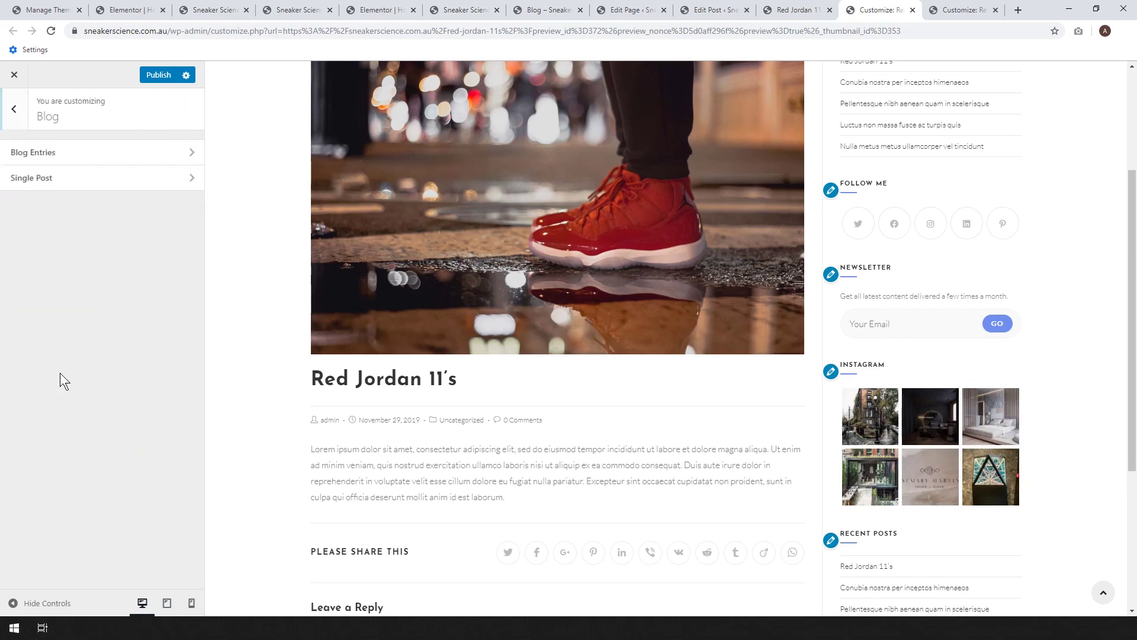
{"action": "left_click", "coordinate": [58, 183]}
{"action": "left_click", "coordinate": [145, 184]}
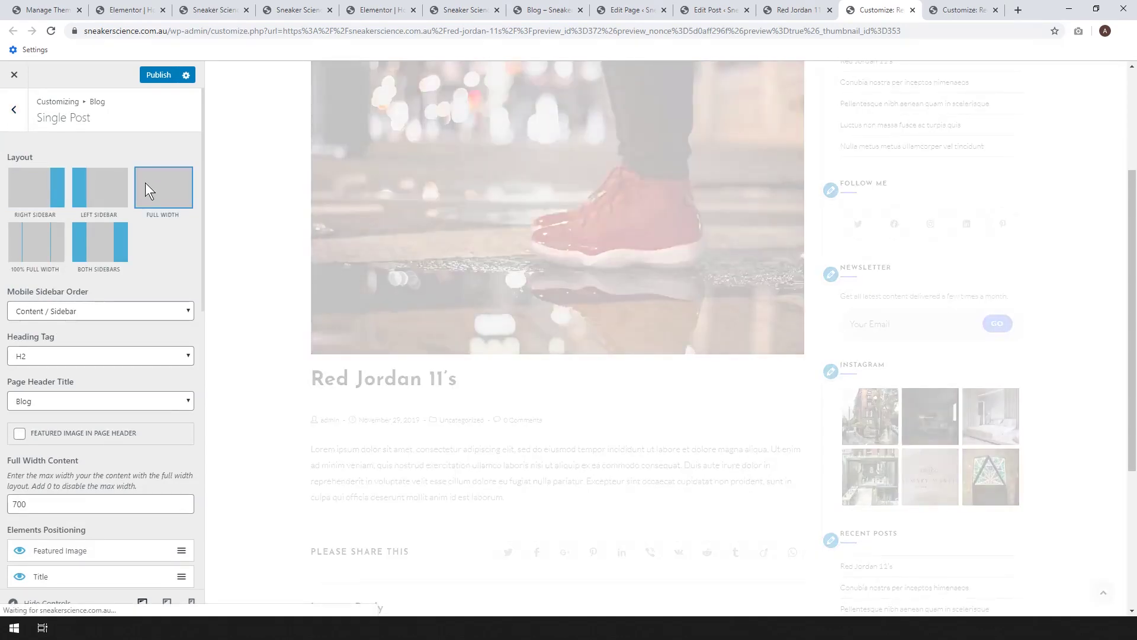
{"action": "scroll", "coordinate": [1054, 249], "scroll_direction": "up", "scroll_amount": 3}
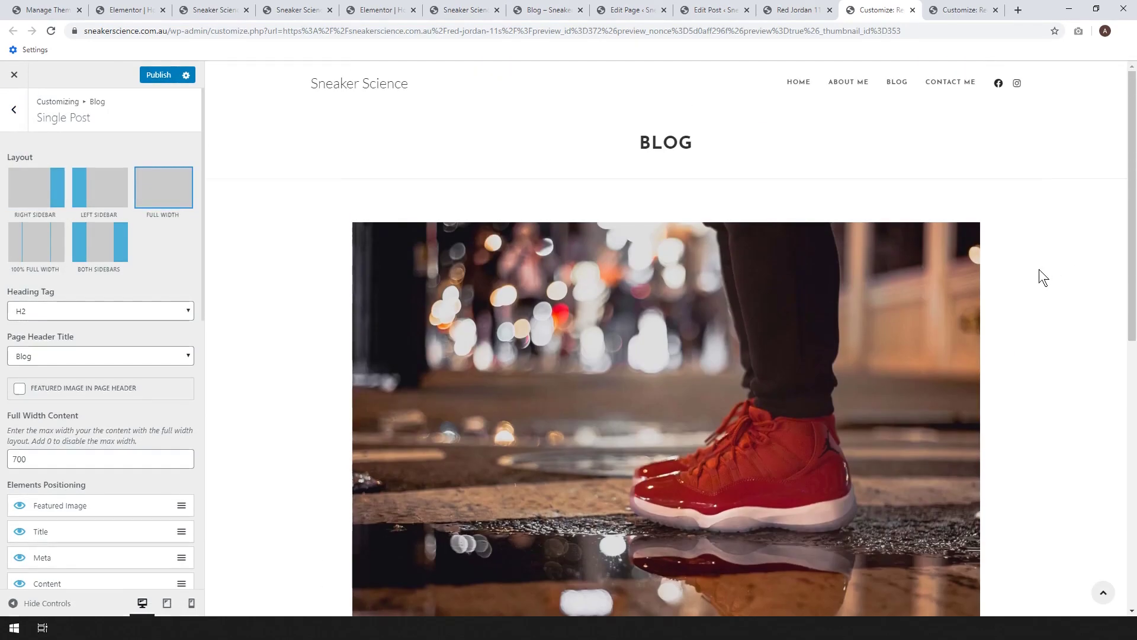
{"action": "scroll", "coordinate": [1037, 283], "scroll_direction": "down", "scroll_amount": 2}
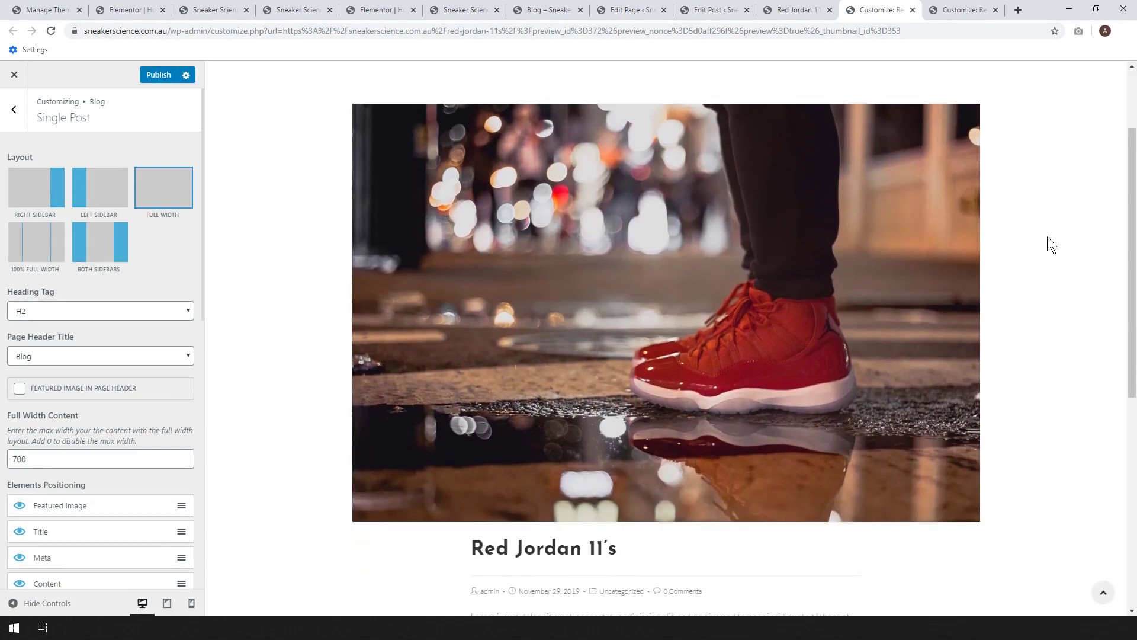
{"action": "scroll", "coordinate": [1060, 183], "scroll_direction": "down", "scroll_amount": 7}
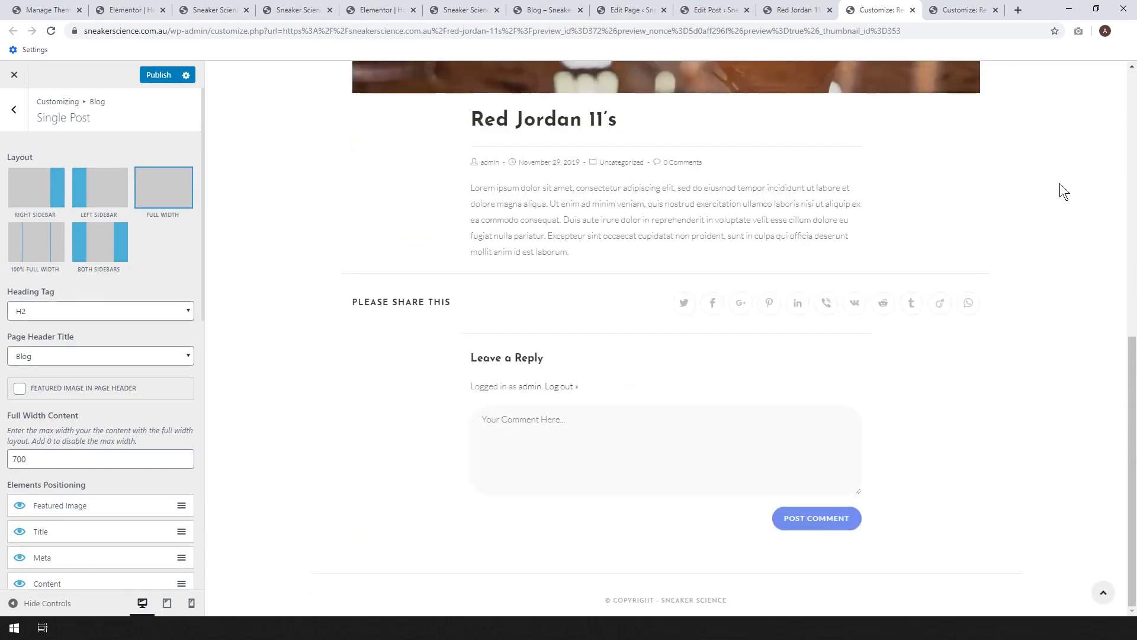
{"action": "scroll", "coordinate": [1060, 183], "scroll_direction": "up", "scroll_amount": 9}
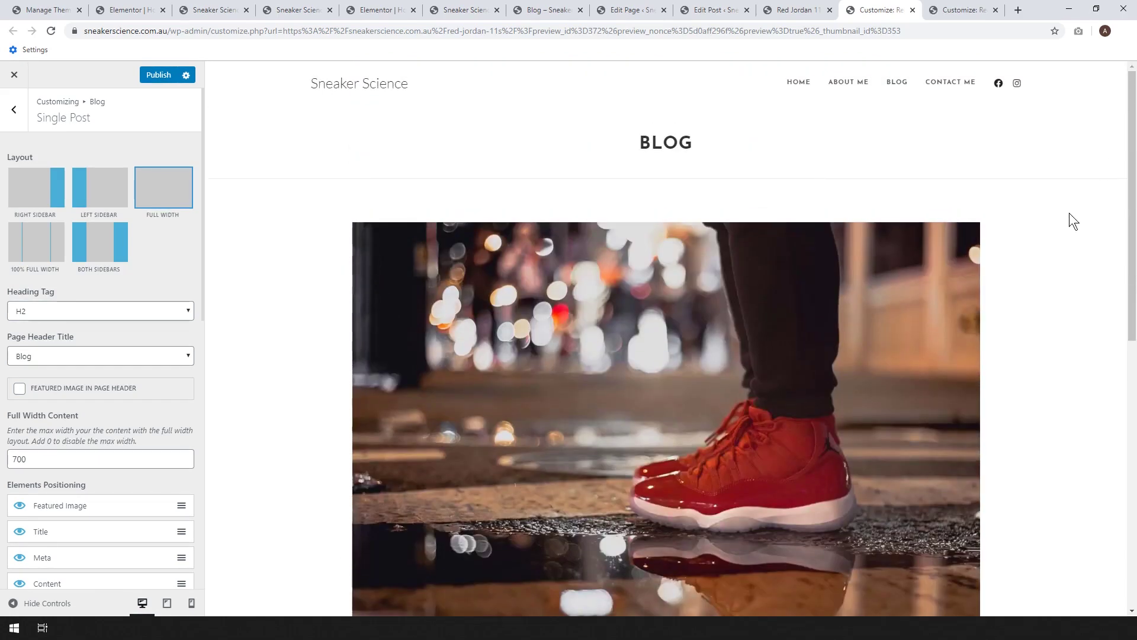
{"action": "scroll", "coordinate": [1005, 225], "scroll_direction": "down", "scroll_amount": 1}
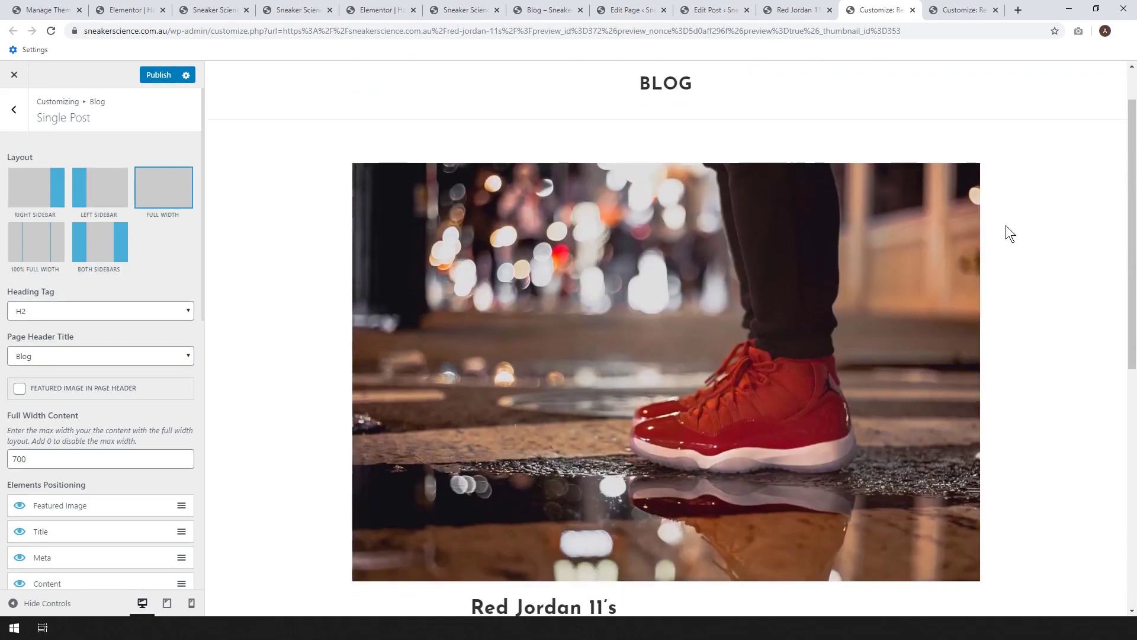
{"action": "scroll", "coordinate": [992, 285], "scroll_direction": "down", "scroll_amount": 1}
{"action": "scroll", "coordinate": [992, 278], "scroll_direction": "up", "scroll_amount": 2}
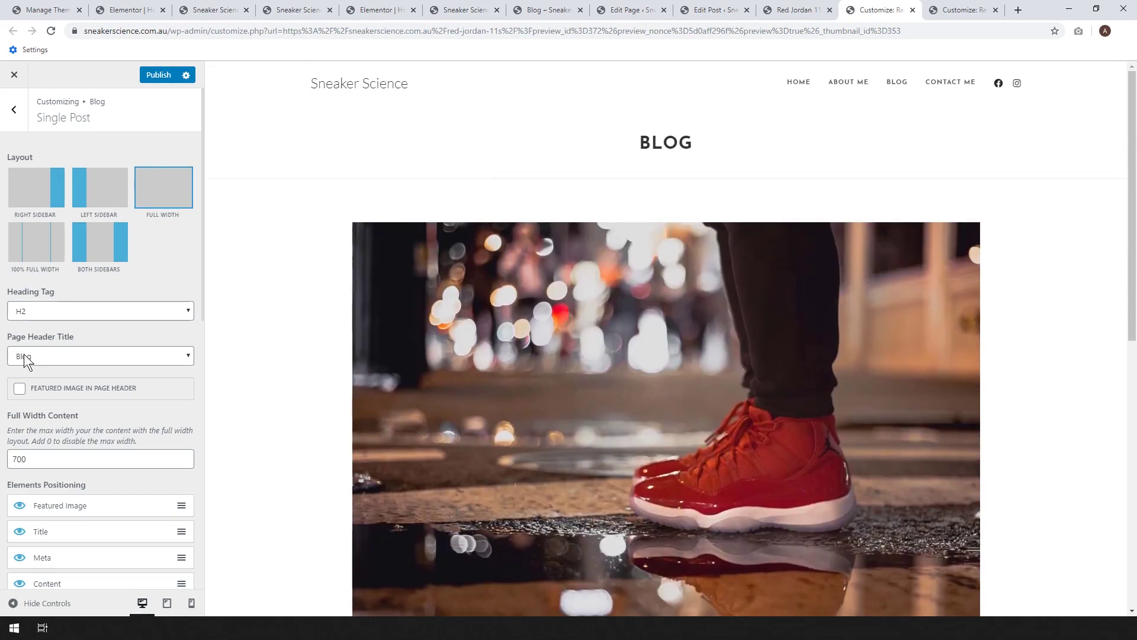
- Set the single-post Page Header Title to Post Title
{"action": "left_click", "coordinate": [77, 357]}
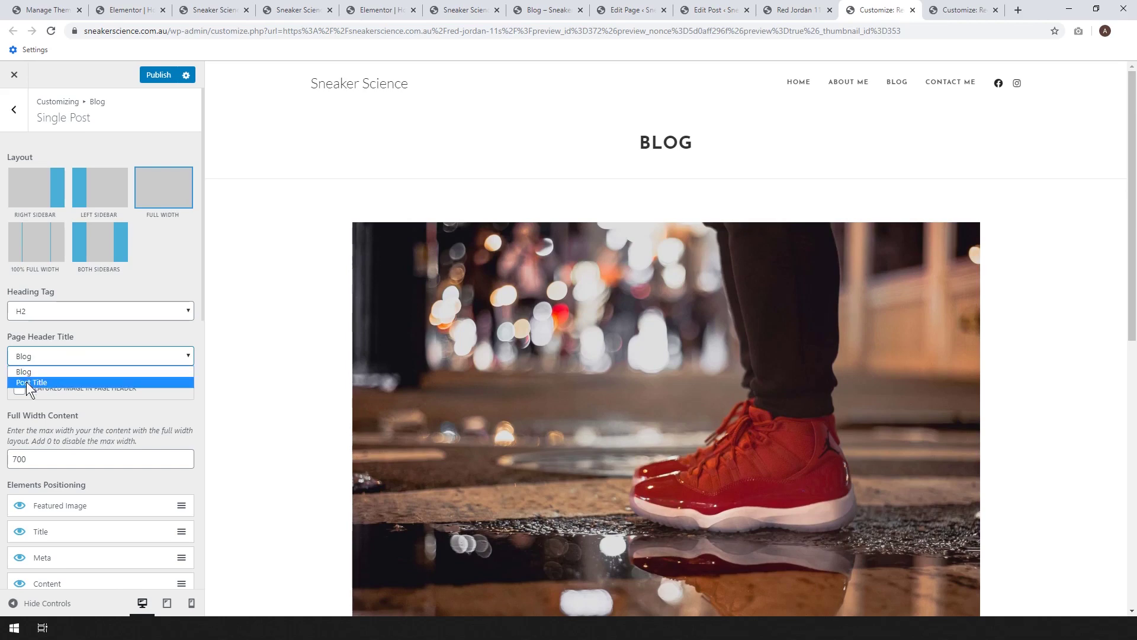
{"action": "left_click", "coordinate": [27, 382]}
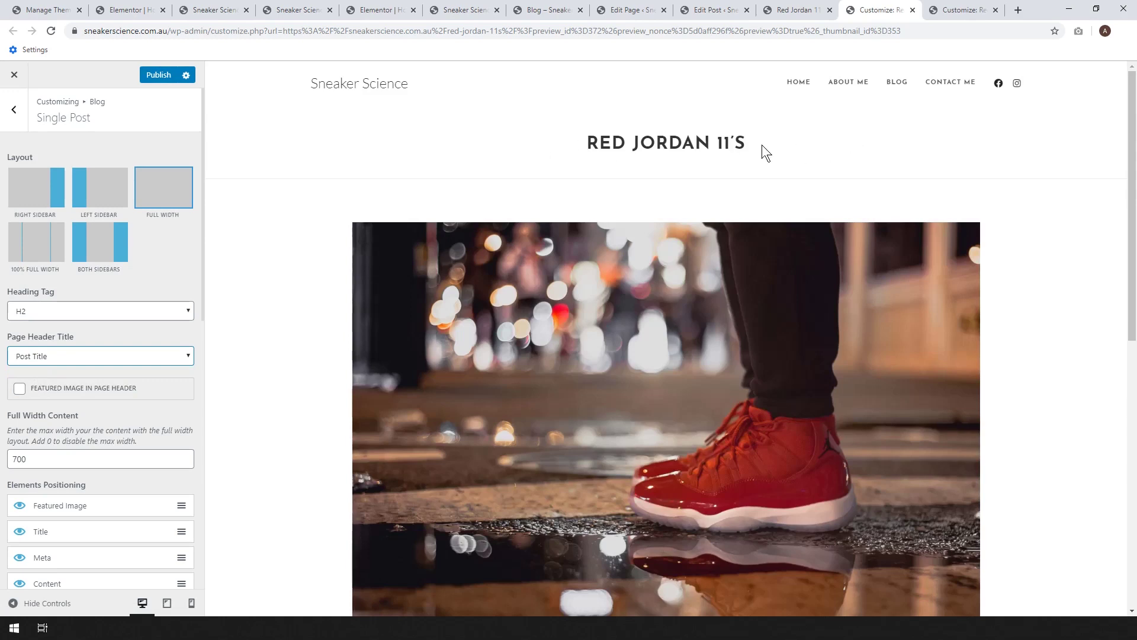
{"action": "scroll", "coordinate": [674, 264], "scroll_direction": "down", "scroll_amount": 5}
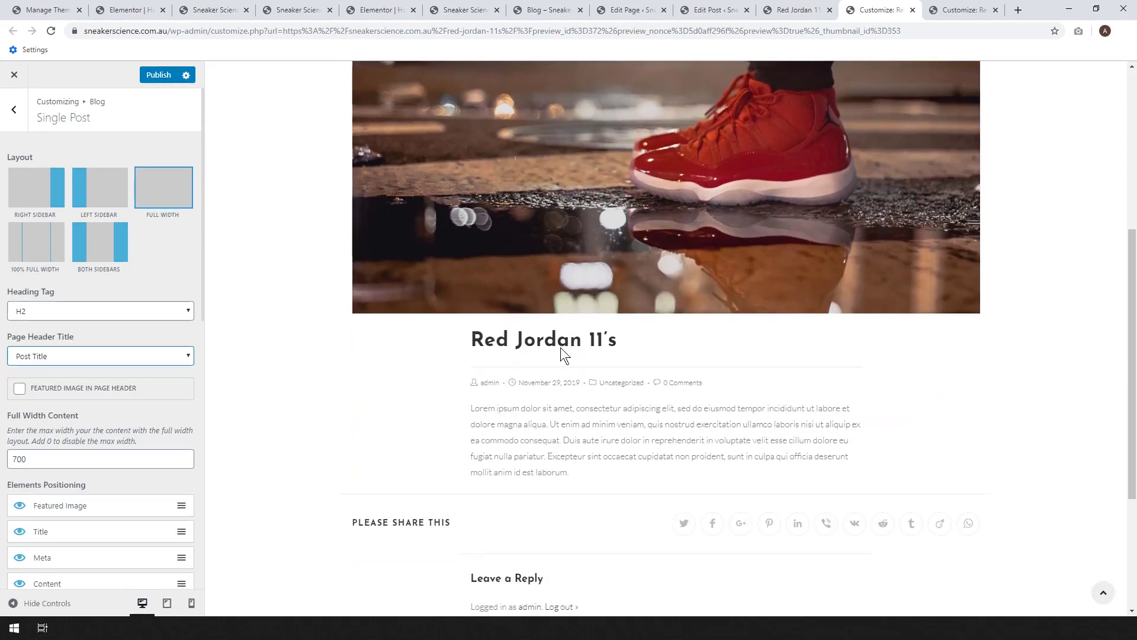
{"action": "scroll", "coordinate": [89, 427], "scroll_direction": "down", "scroll_amount": 2}
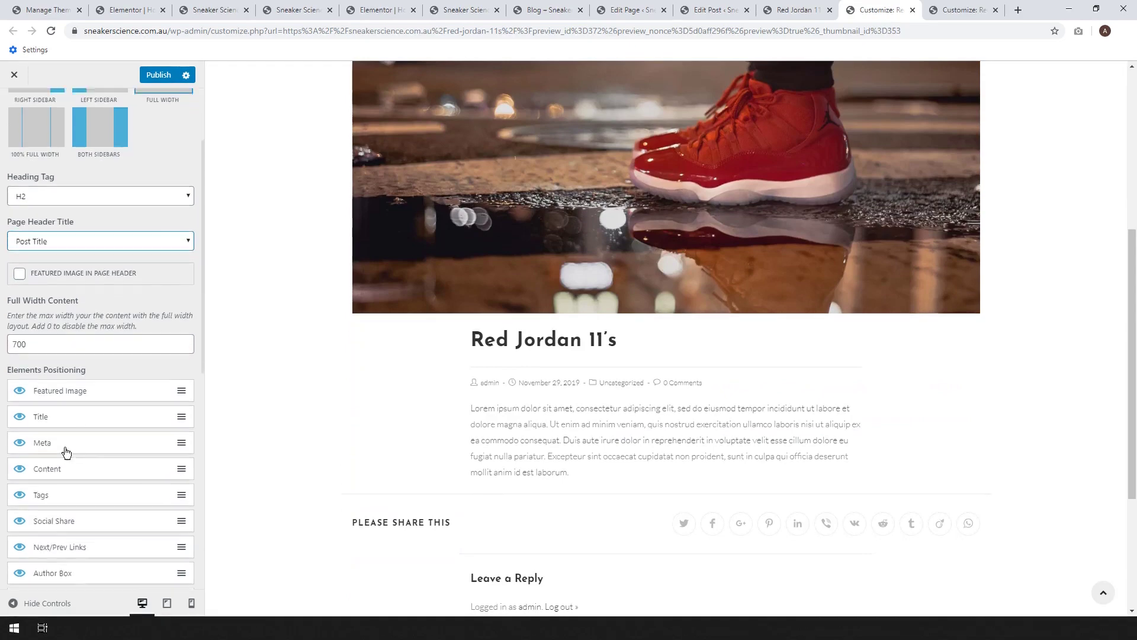
- Hide the in-body title, social sharing buttons and comments on single posts
{"action": "left_click", "coordinate": [20, 416]}
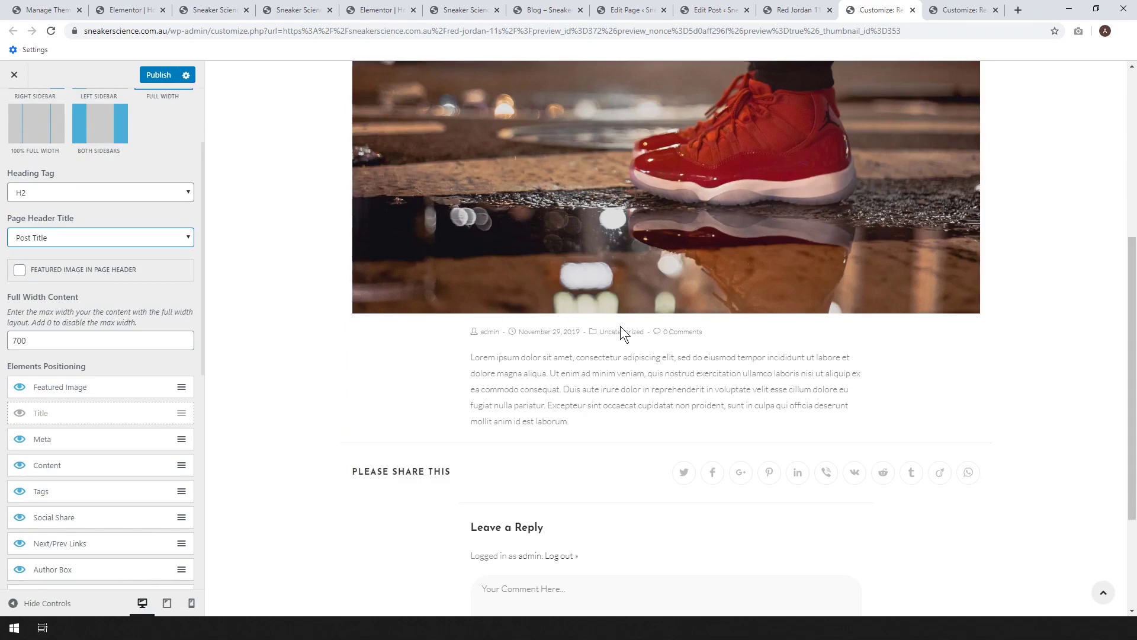
{"action": "scroll", "coordinate": [620, 331], "scroll_direction": "up", "scroll_amount": 6}
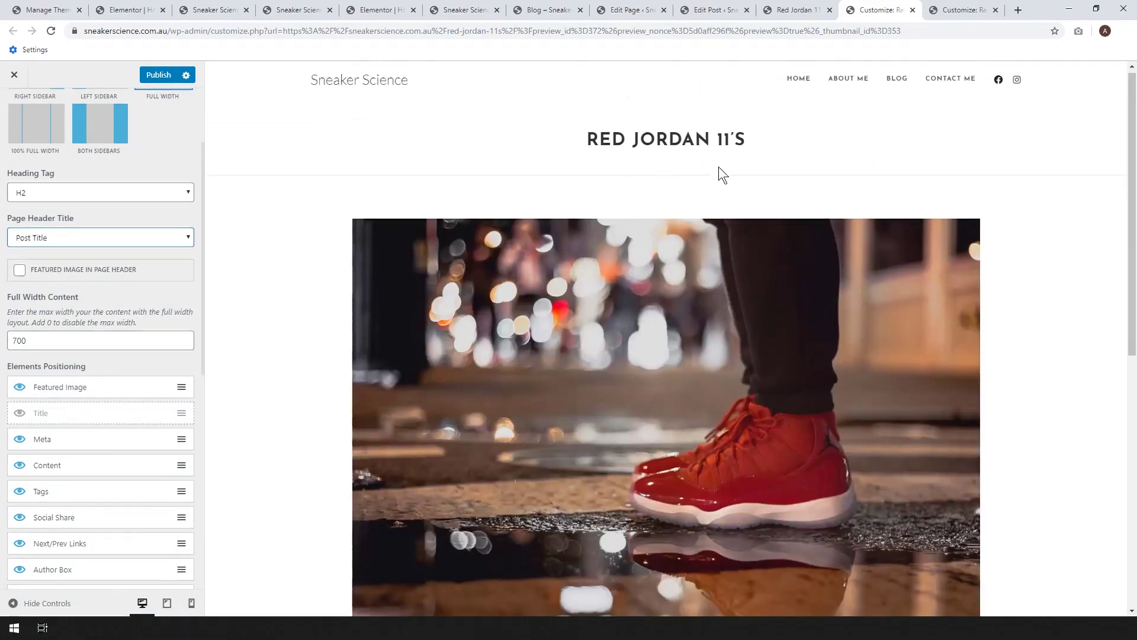
{"action": "scroll", "coordinate": [718, 173], "scroll_direction": "down", "scroll_amount": 8}
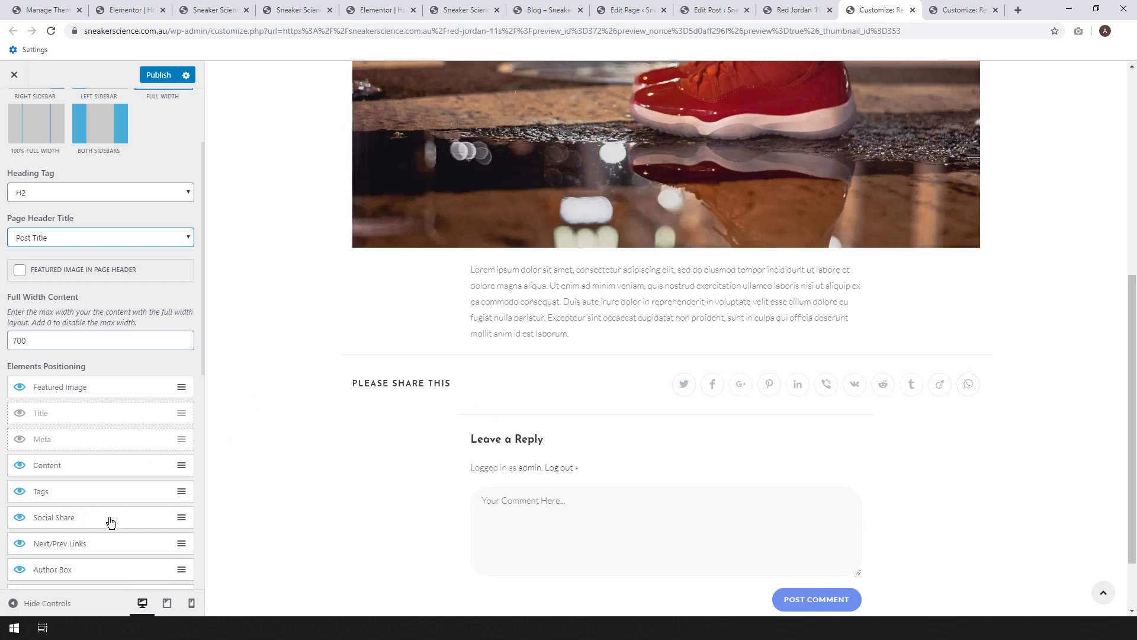
{"action": "left_click", "coordinate": [20, 518]}
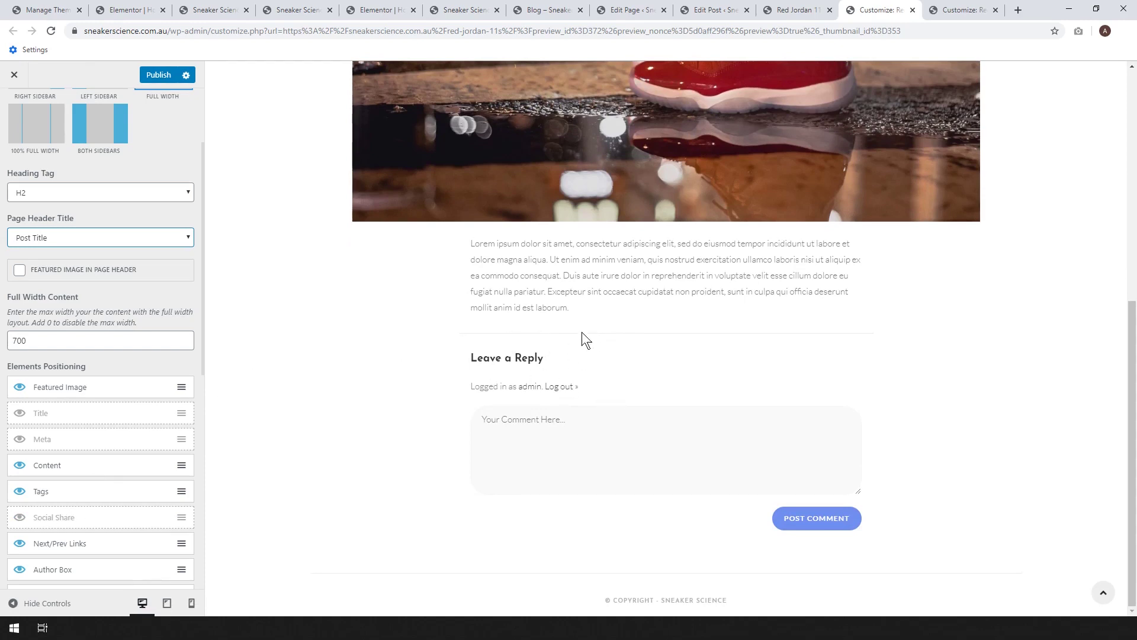
{"action": "scroll", "coordinate": [71, 474], "scroll_direction": "down", "scroll_amount": 4}
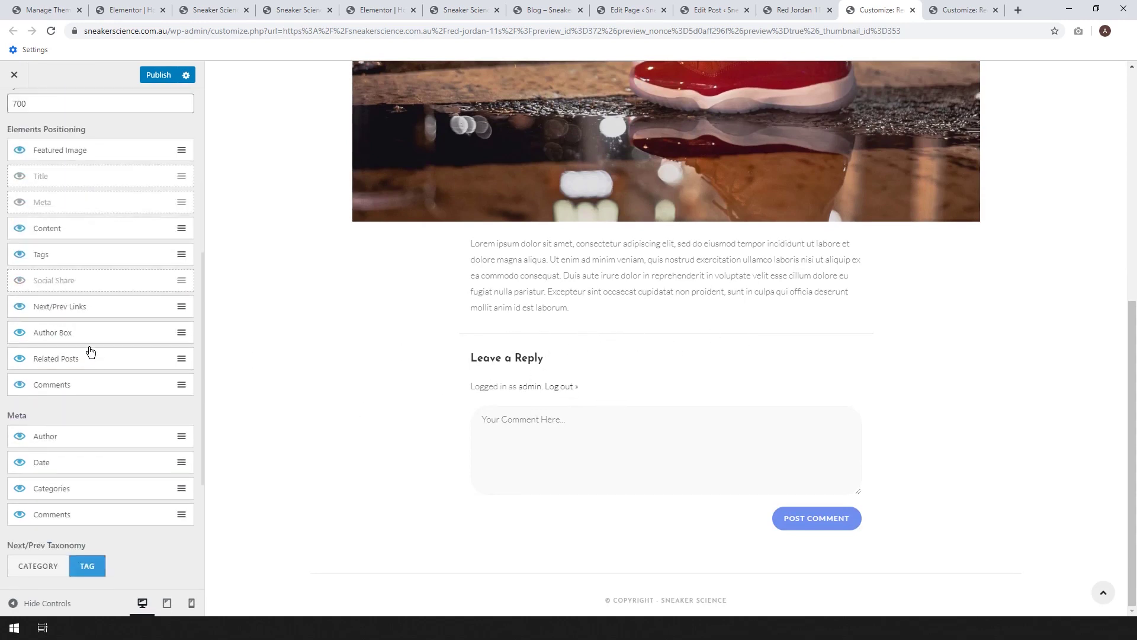
{"action": "left_click", "coordinate": [20, 388]}
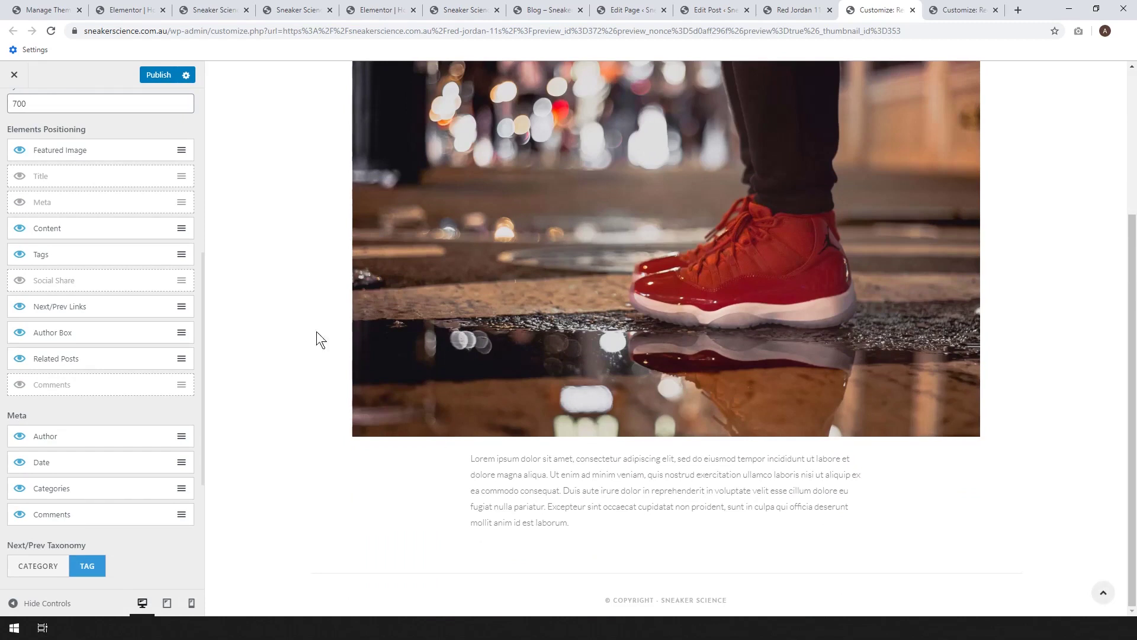
- Publish the Customizer changes
{"action": "left_click", "coordinate": [171, 81]}
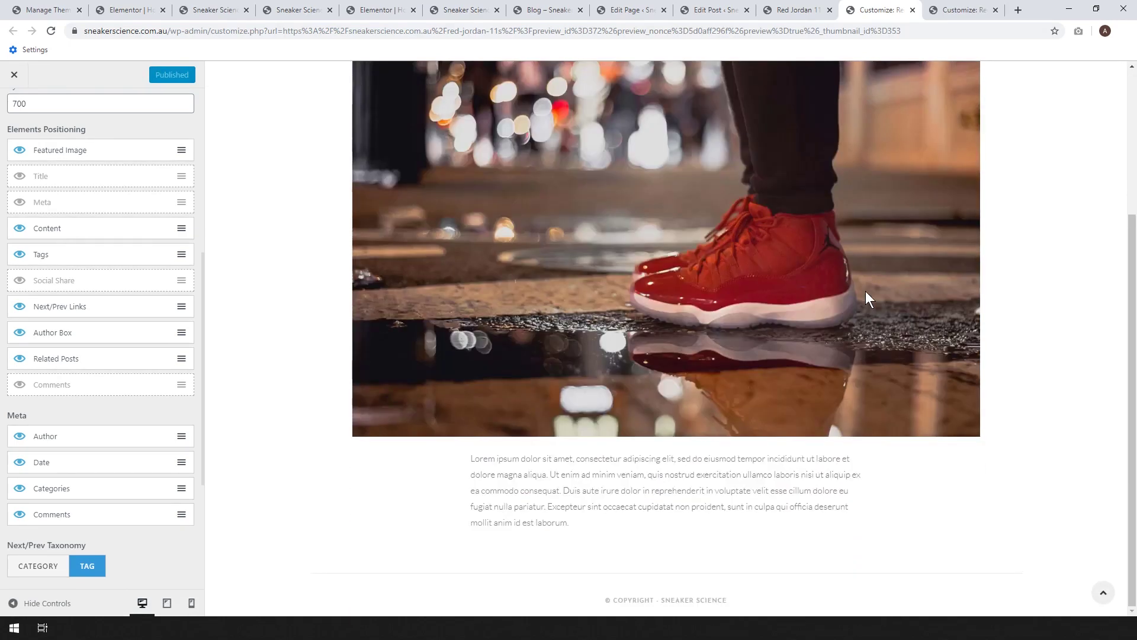
{"action": "scroll", "coordinate": [865, 290], "scroll_direction": "up", "scroll_amount": 1}
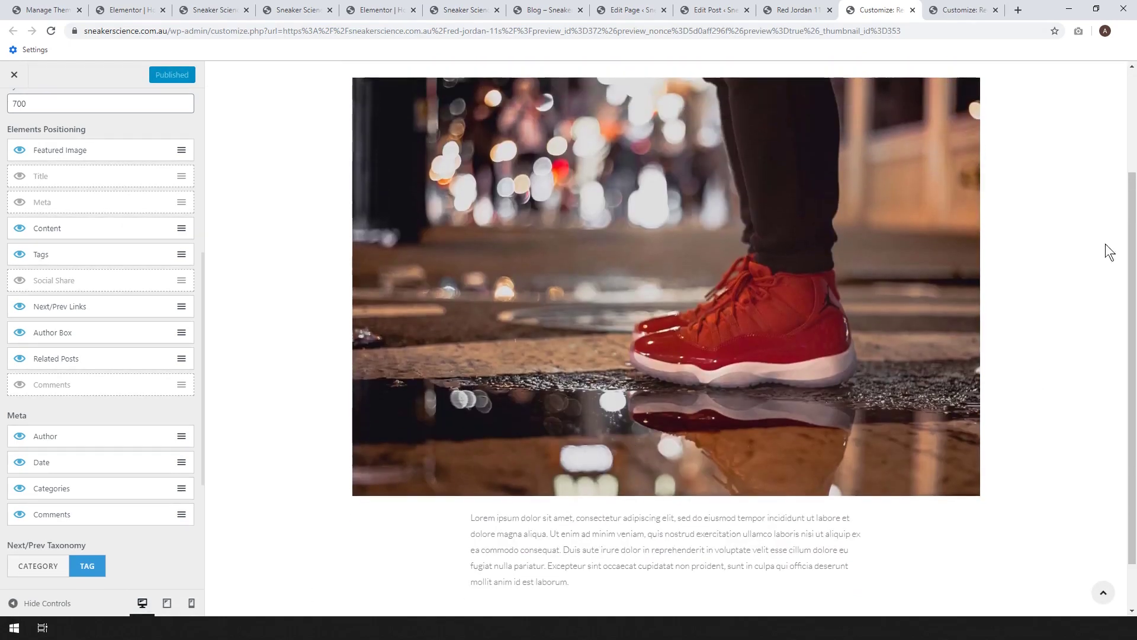
{"action": "scroll", "coordinate": [1068, 264], "scroll_direction": "down", "scroll_amount": 3}
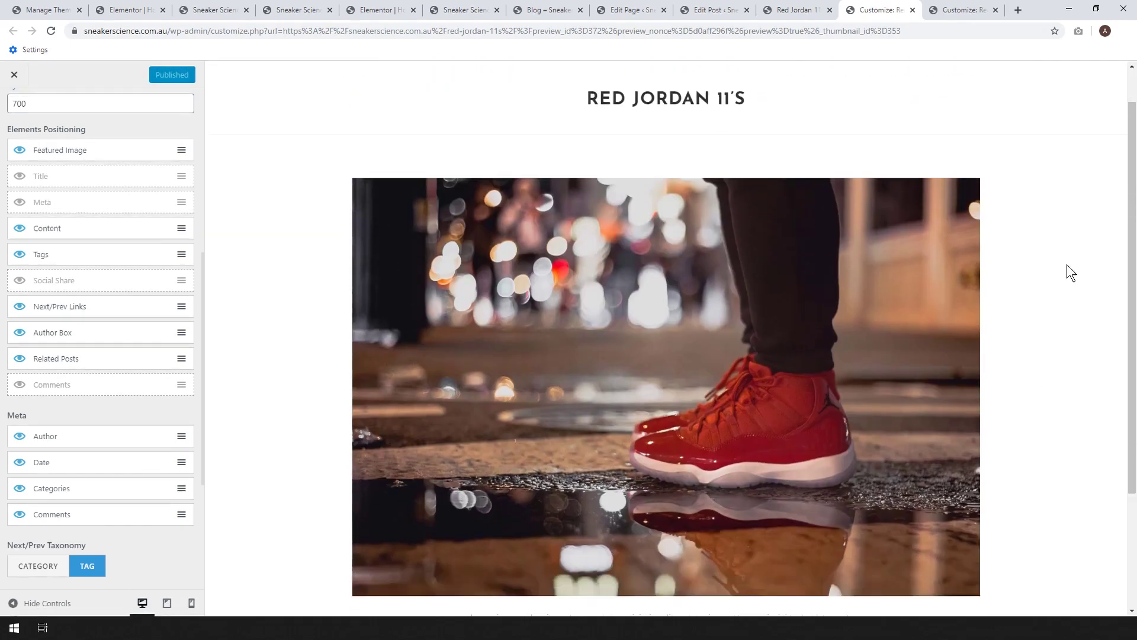
{"action": "left_click", "coordinate": [801, 10]}
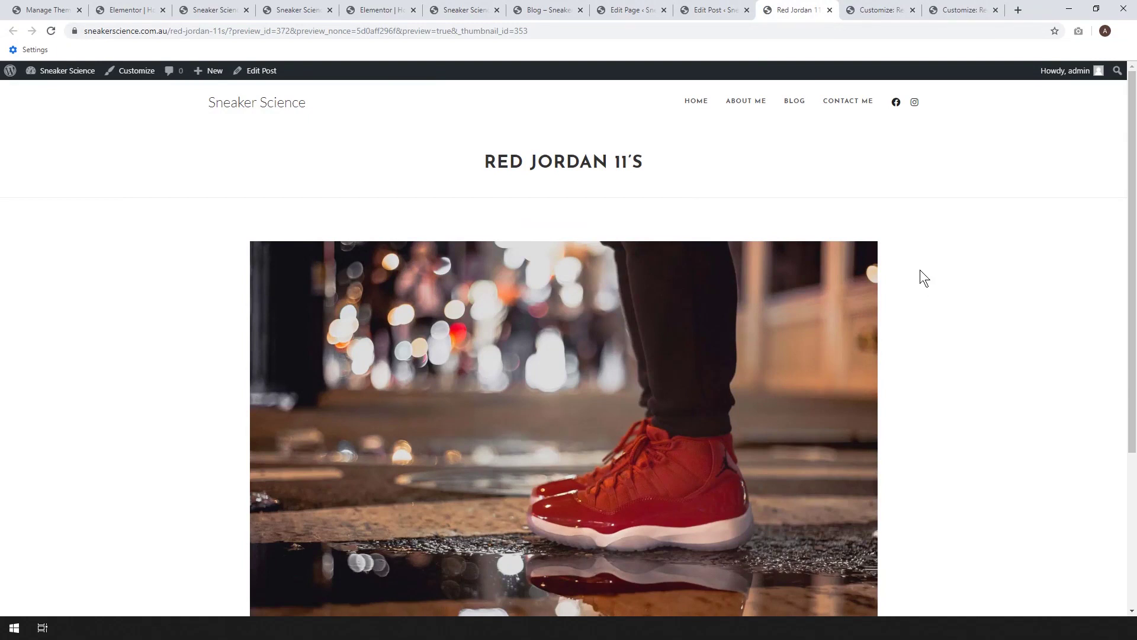
{"action": "scroll", "coordinate": [663, 169], "scroll_direction": "down", "scroll_amount": 4}
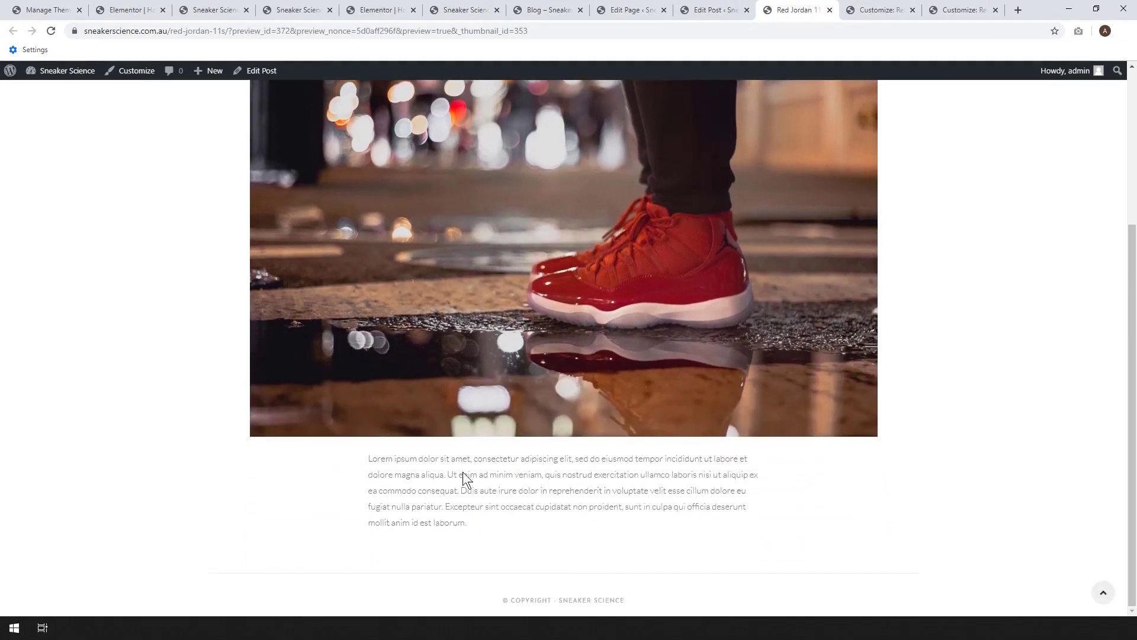
{"action": "scroll", "coordinate": [974, 486], "scroll_direction": "up", "scroll_amount": 5}
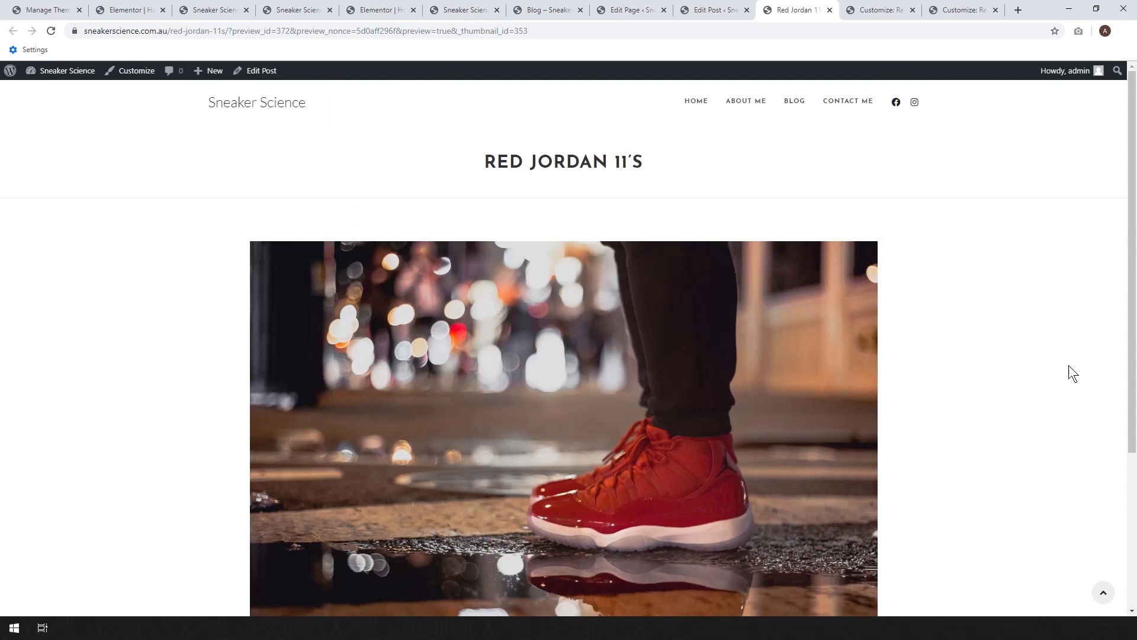
{"action": "left_click", "coordinate": [797, 101]}
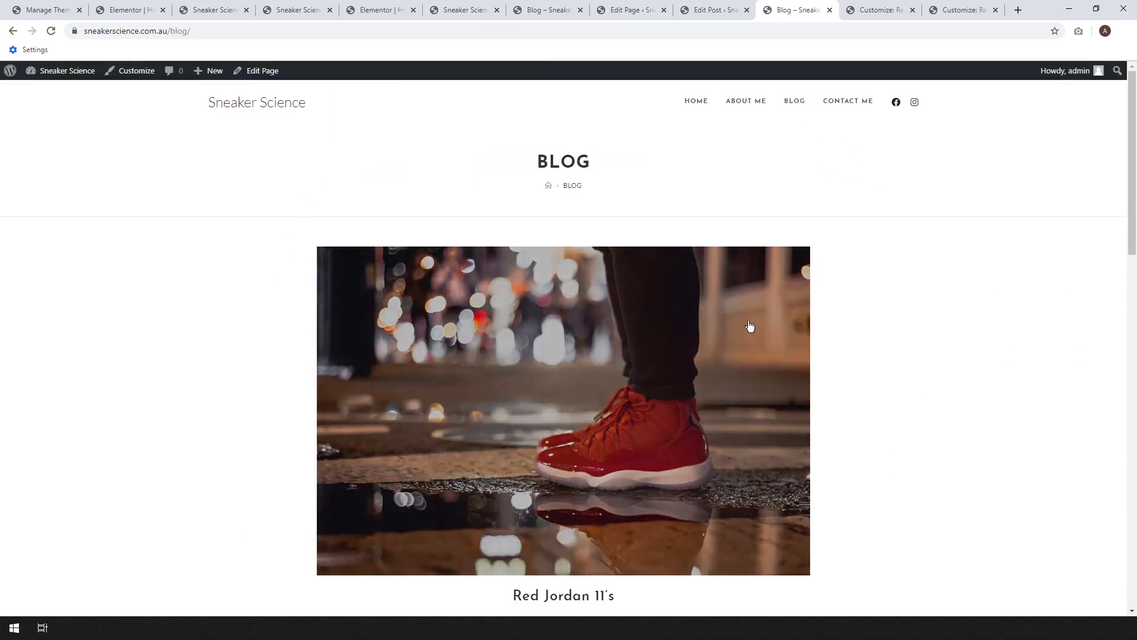
{"action": "scroll", "coordinate": [536, 418], "scroll_direction": "down", "scroll_amount": 1}
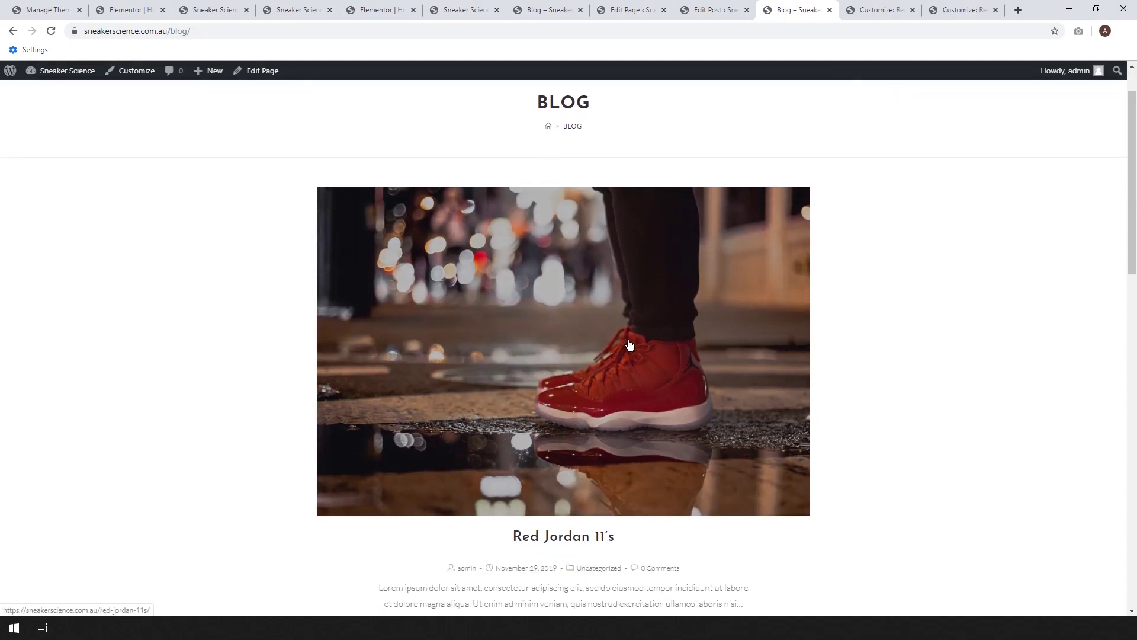
{"action": "scroll", "coordinate": [505, 348], "scroll_direction": "down", "scroll_amount": 2}
{"action": "scroll", "coordinate": [881, 302], "scroll_direction": "down", "scroll_amount": 3}
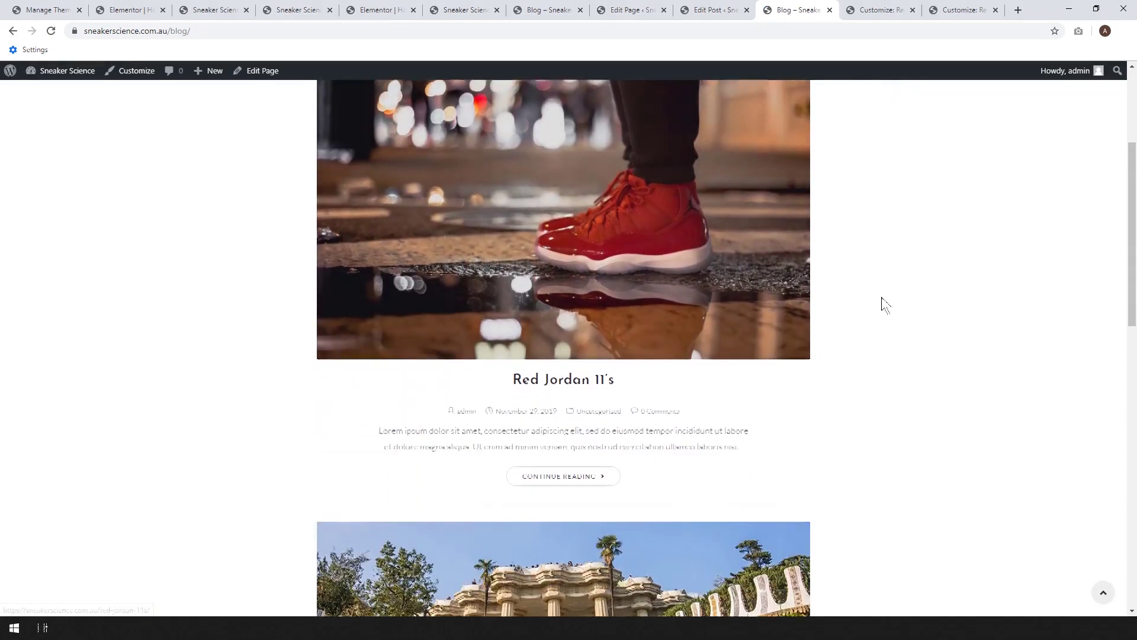
{"action": "scroll", "coordinate": [661, 330], "scroll_direction": "down", "scroll_amount": 10}
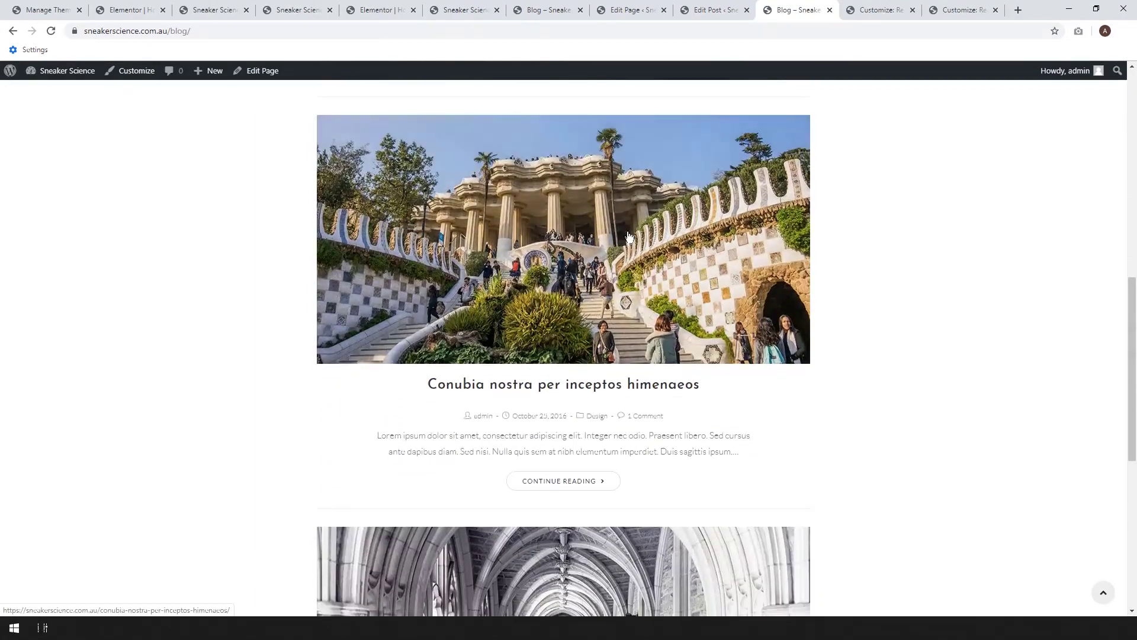
{"action": "scroll", "coordinate": [661, 330], "scroll_direction": "down", "scroll_amount": 2}
{"action": "scroll", "coordinate": [681, 329], "scroll_direction": "up", "scroll_amount": 15}
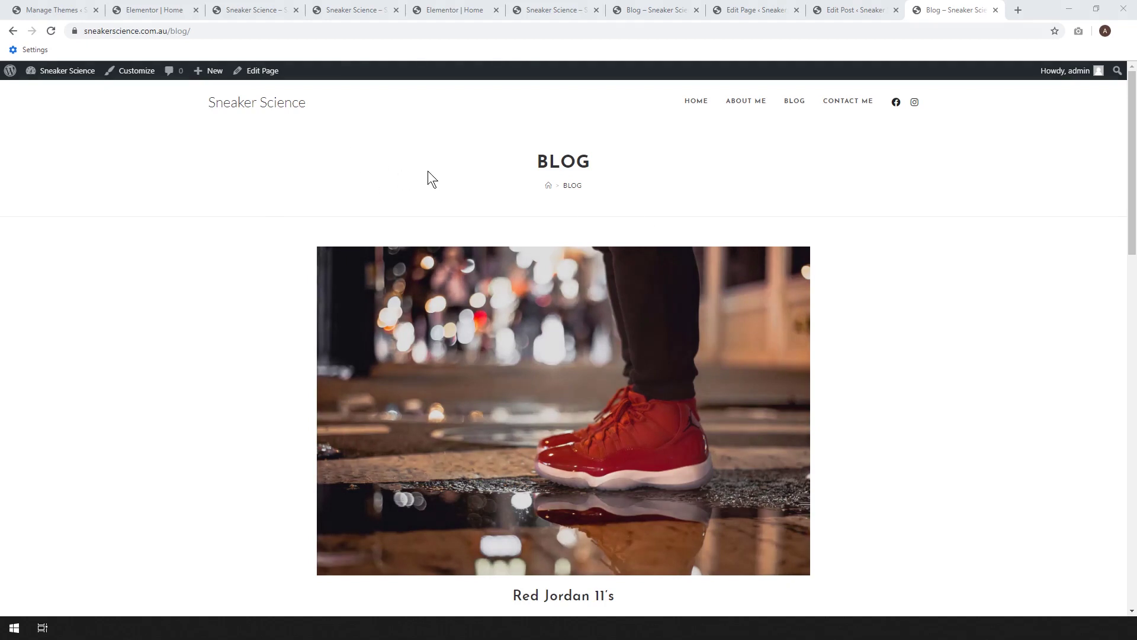
- Rename the Blog page to 'Sneaker Science Blog' and update it
{"action": "right_click", "coordinate": [272, 75]}
{"action": "left_click", "coordinate": [302, 85]}
{"action": "left_click", "coordinate": [945, 12]}
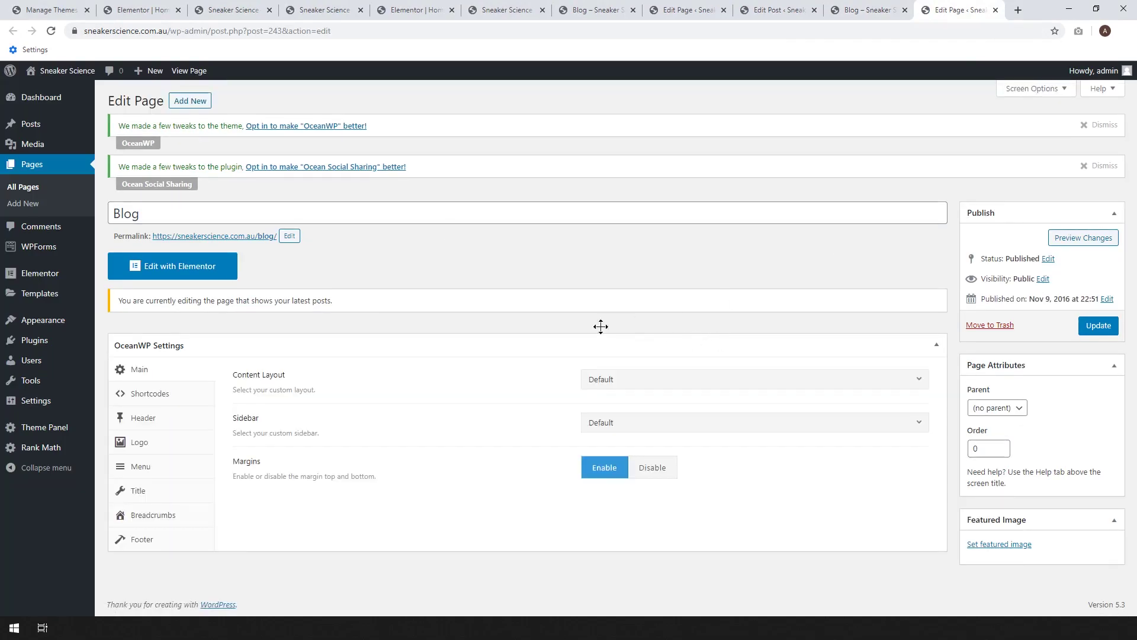
{"action": "double_click", "coordinate": [174, 219]}
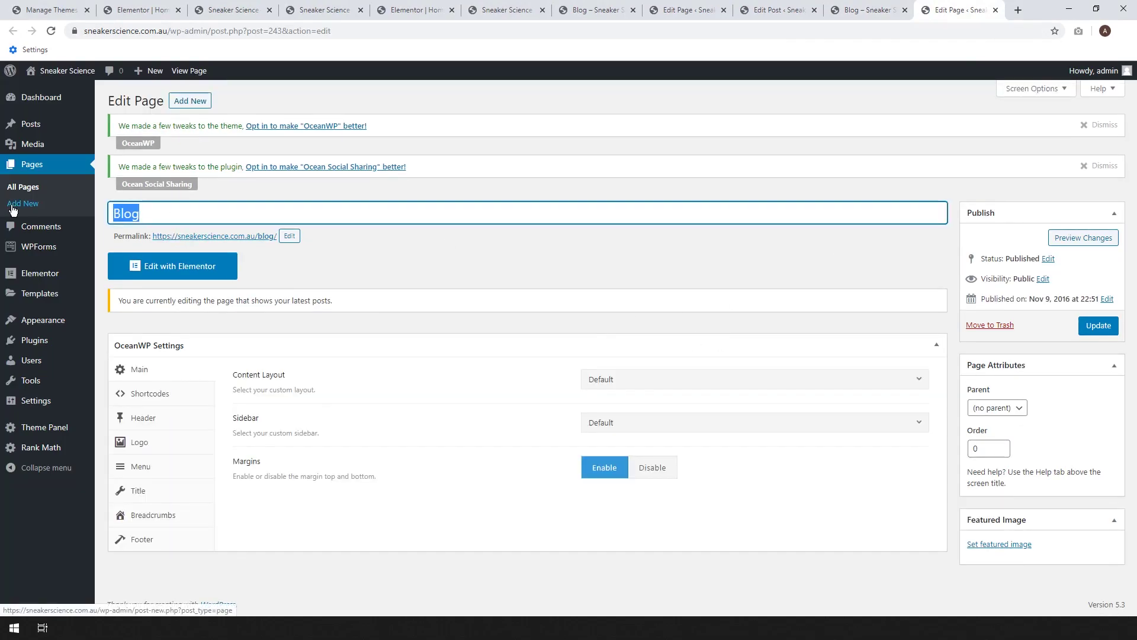
{"action": "type", "text": "Sneaker Science"}
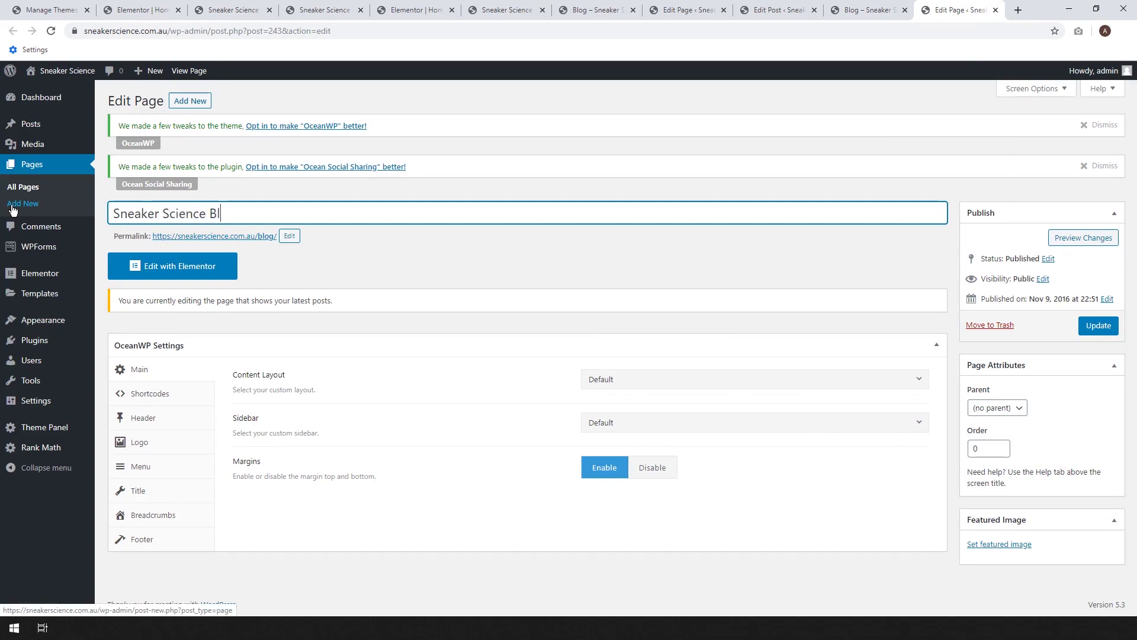
{"action": "left_click", "coordinate": [1098, 325]}
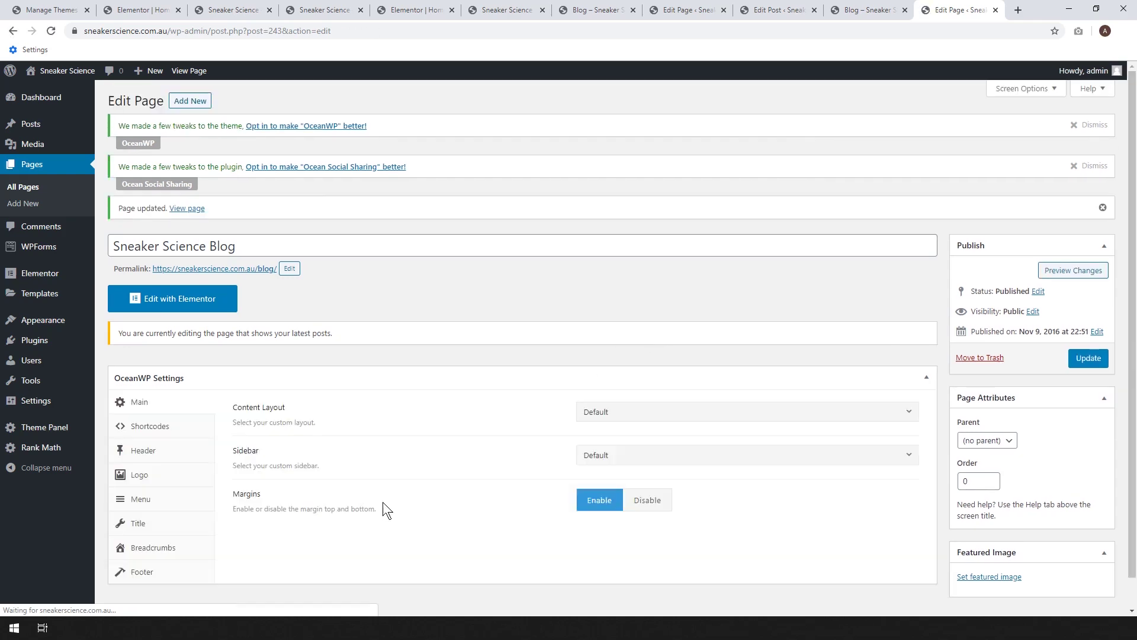
- Set the page's Display Breadcrumbs to Disable and update the page
{"action": "left_click", "coordinate": [142, 545]}
{"action": "scroll", "coordinate": [415, 509], "scroll_direction": "down", "scroll_amount": 1}
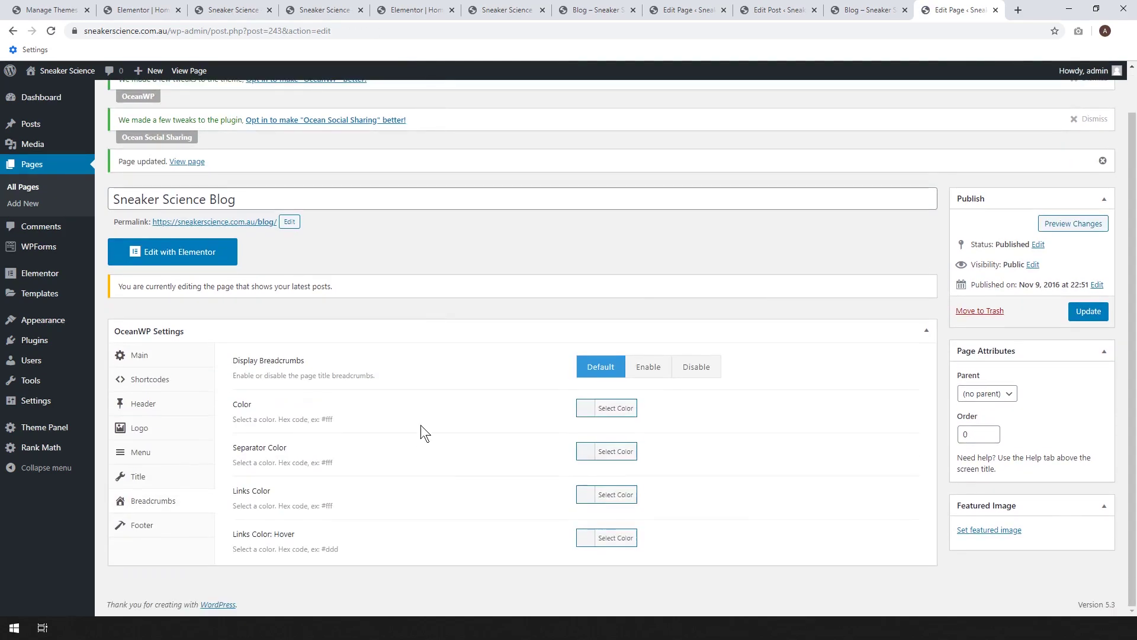
{"action": "left_click", "coordinate": [700, 371]}
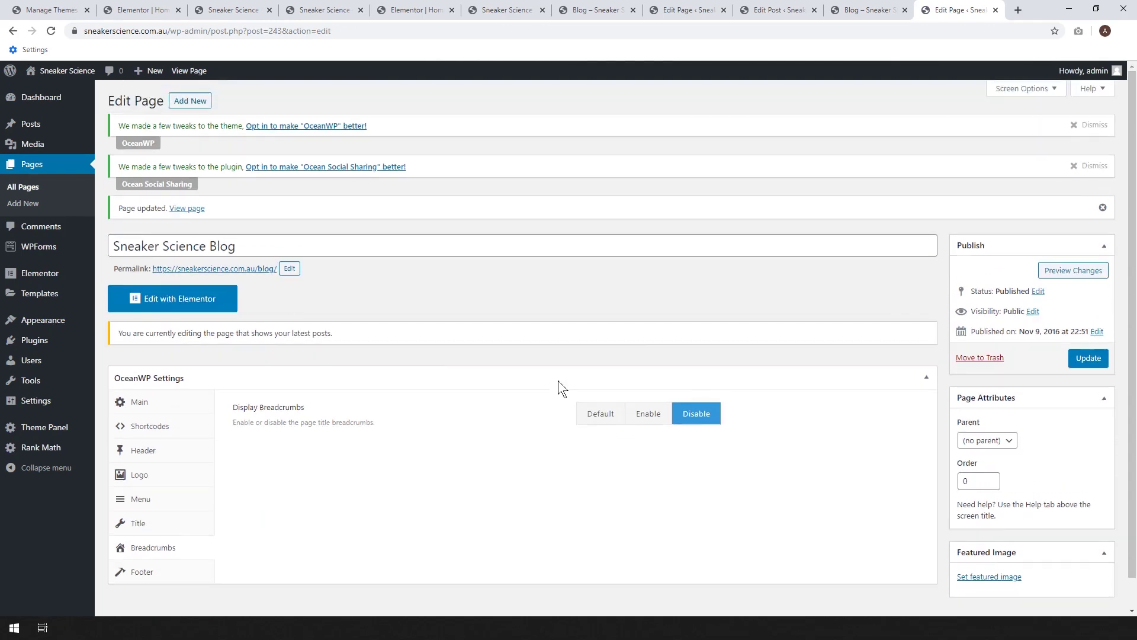
{"action": "scroll", "coordinate": [558, 389], "scroll_direction": "down", "scroll_amount": 1}
{"action": "left_click", "coordinate": [1087, 326]}
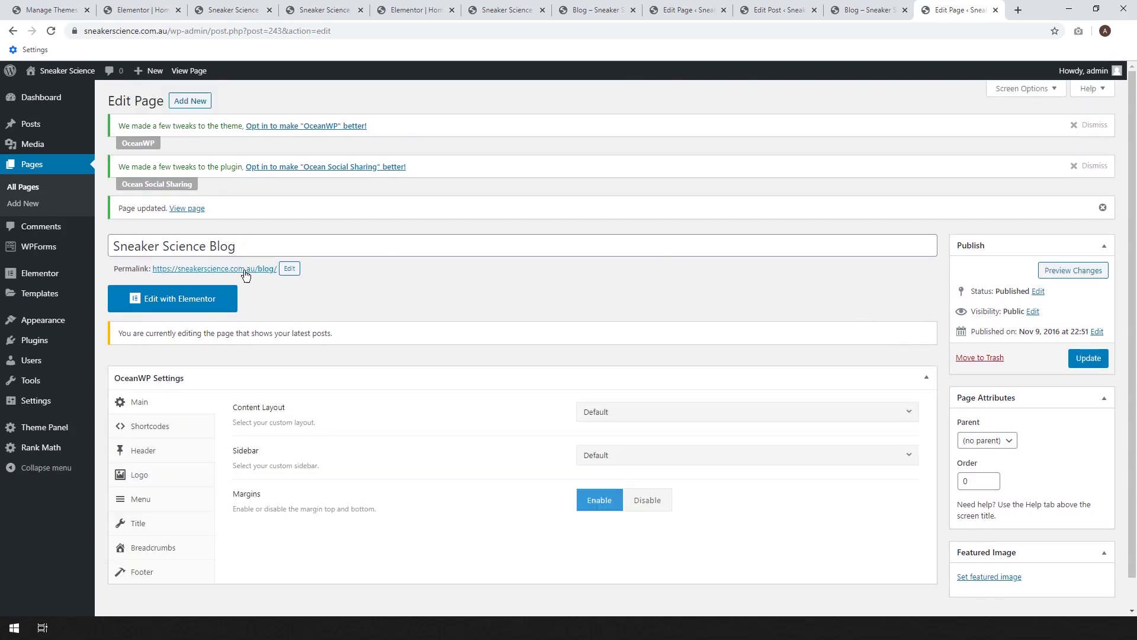
- Open the live Sneaker Science Blog page in a new tab and scroll through it
{"action": "right_click", "coordinate": [246, 275]}
{"action": "left_click", "coordinate": [278, 283]}
{"action": "left_click", "coordinate": [951, 9]}
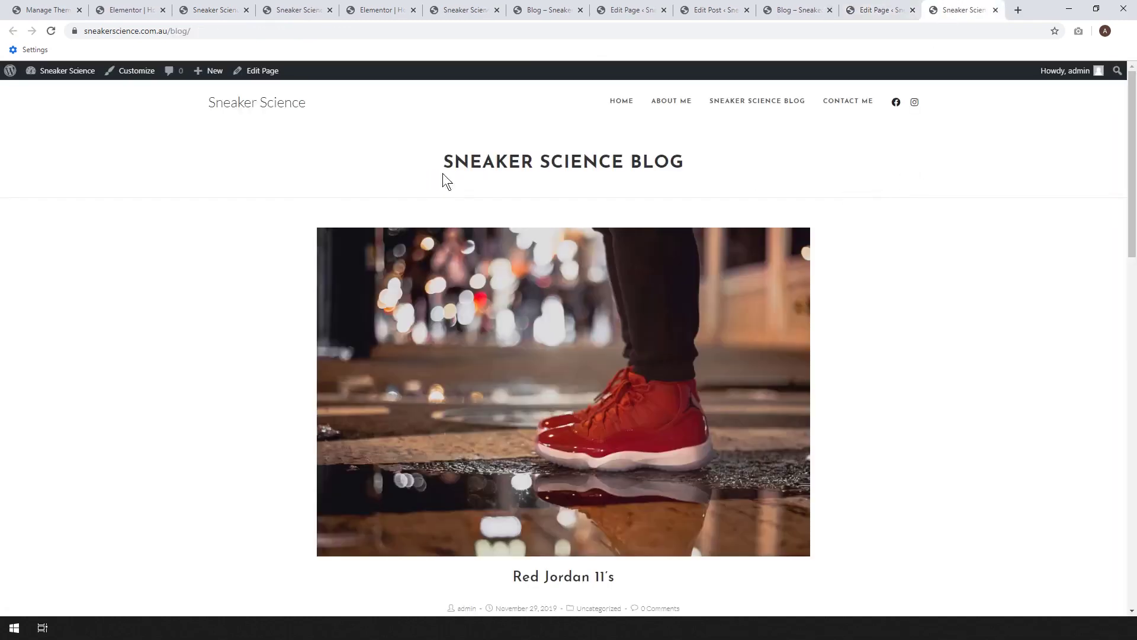
{"action": "scroll", "coordinate": [758, 198], "scroll_direction": "down", "scroll_amount": 2}
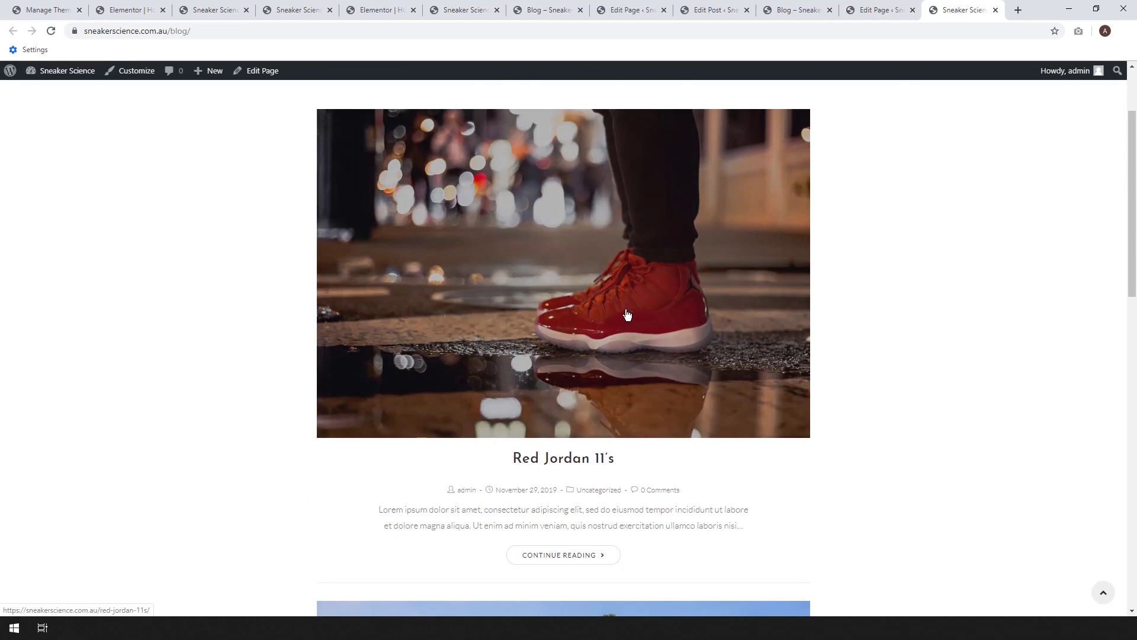
{"action": "scroll", "coordinate": [626, 320], "scroll_direction": "down", "scroll_amount": 1}
{"action": "scroll", "coordinate": [630, 334], "scroll_direction": "down", "scroll_amount": 1}
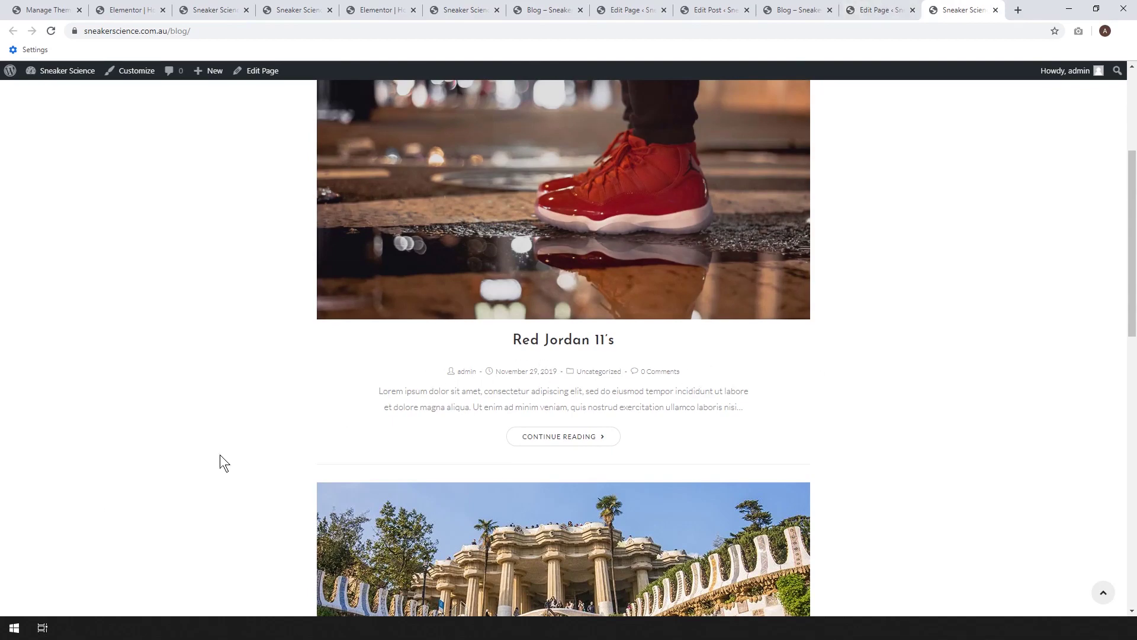
- Back in the blog page editor, show the page's Header settings, which stay at Default
{"action": "left_click", "coordinate": [883, 9]}
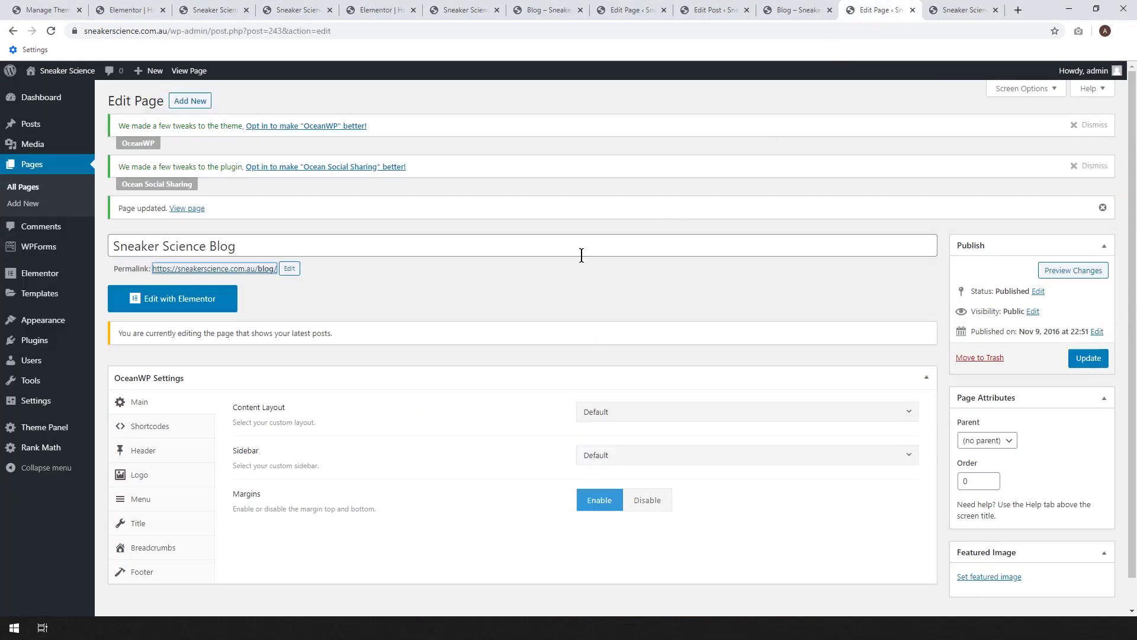
{"action": "scroll", "coordinate": [470, 461], "scroll_direction": "down", "scroll_amount": 1}
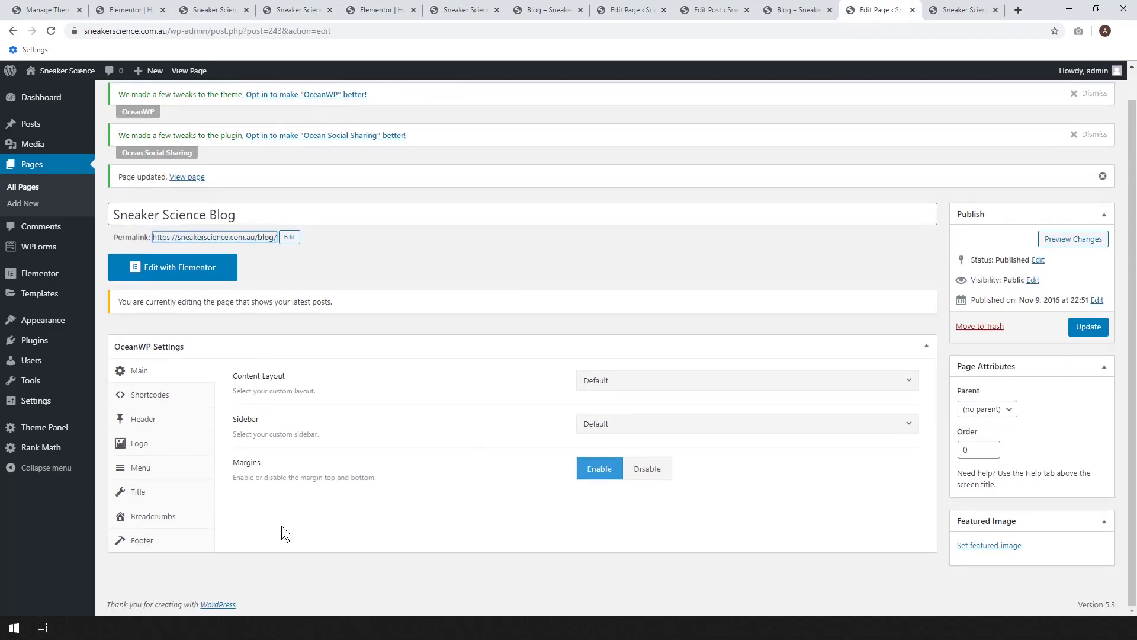
{"action": "left_click", "coordinate": [143, 419]}
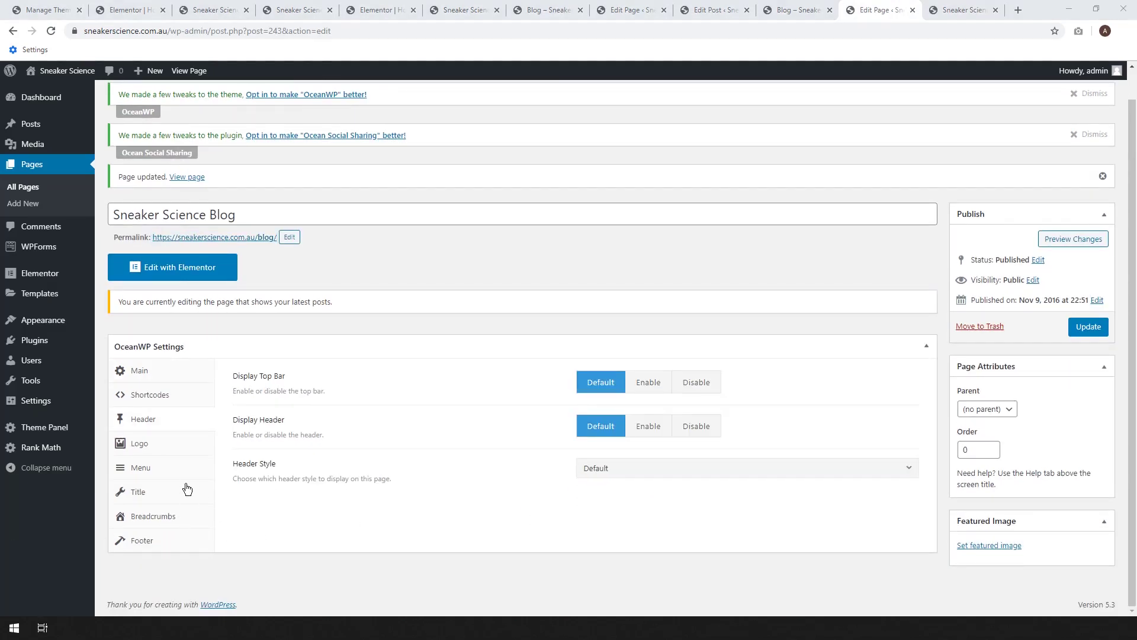
- Open the site Customizer in a new browser tab
{"action": "mouse_move", "coordinate": [39, 323]}
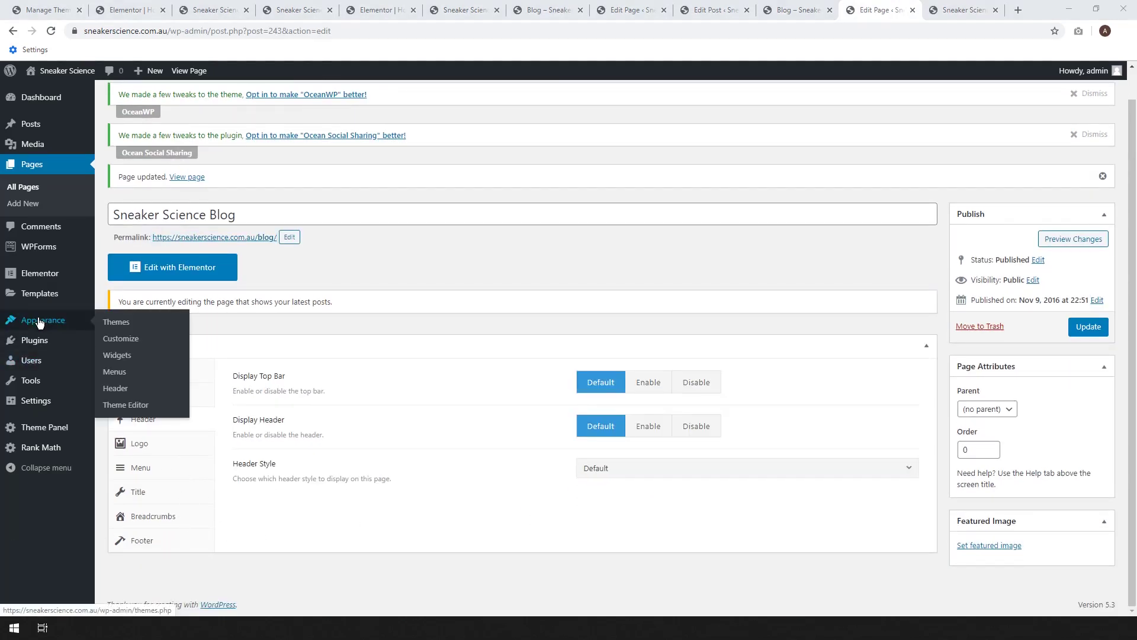
{"action": "right_click", "coordinate": [128, 337]}
{"action": "left_click", "coordinate": [151, 346]}
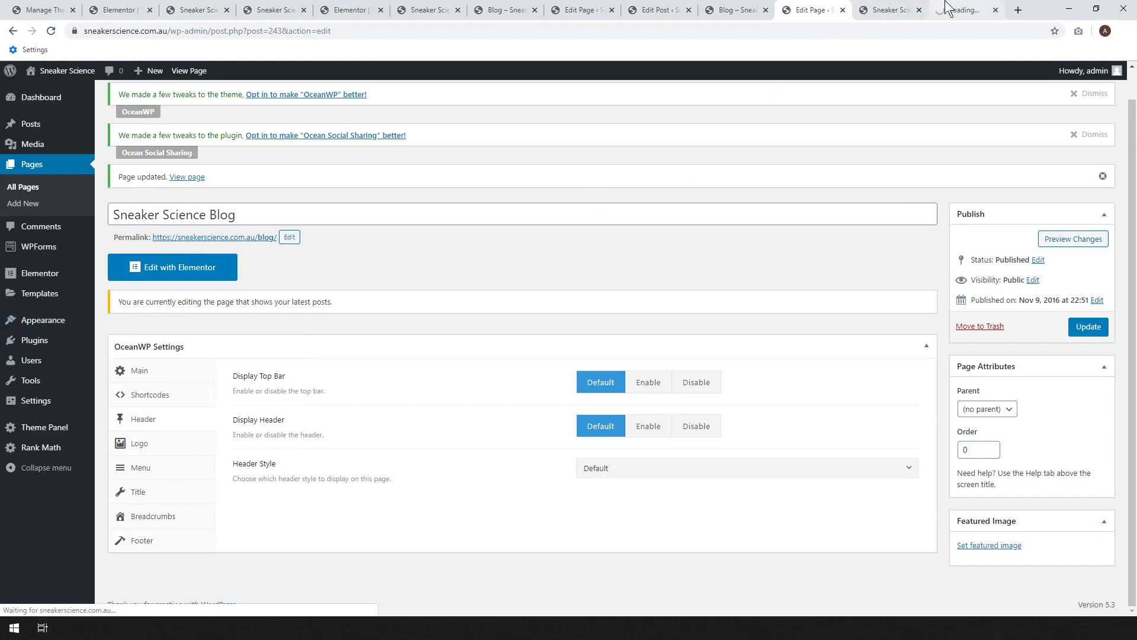
{"action": "left_click", "coordinate": [944, 10]}
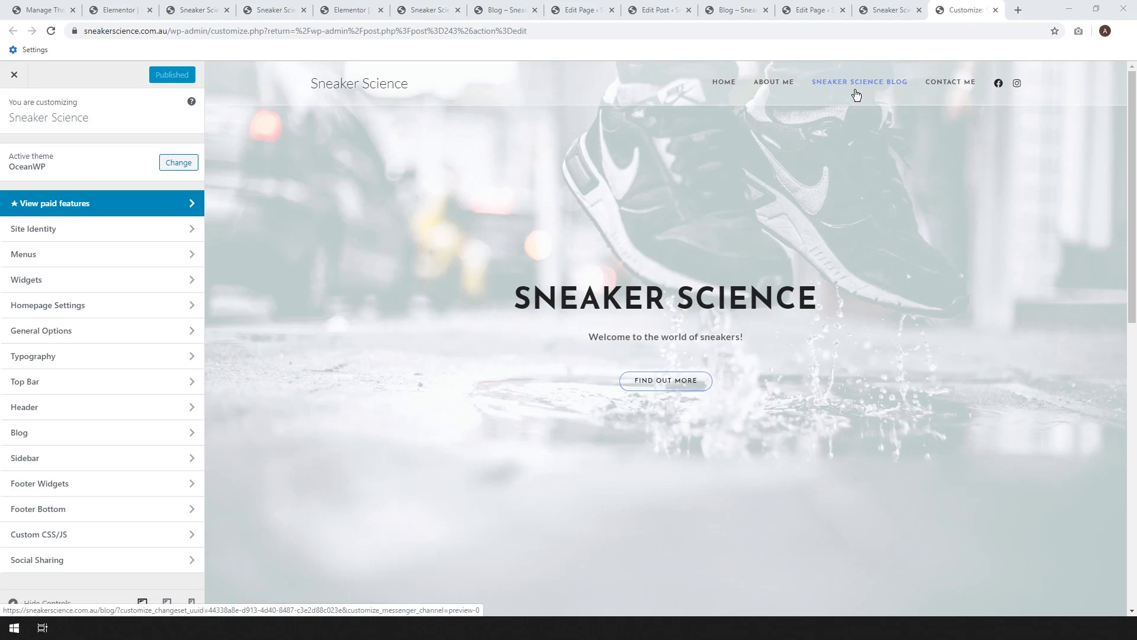
- Set the Main Menu's Sneaker Science Blog item Navigation Label to 'Blog' and publish
{"action": "left_click", "coordinate": [107, 260]}
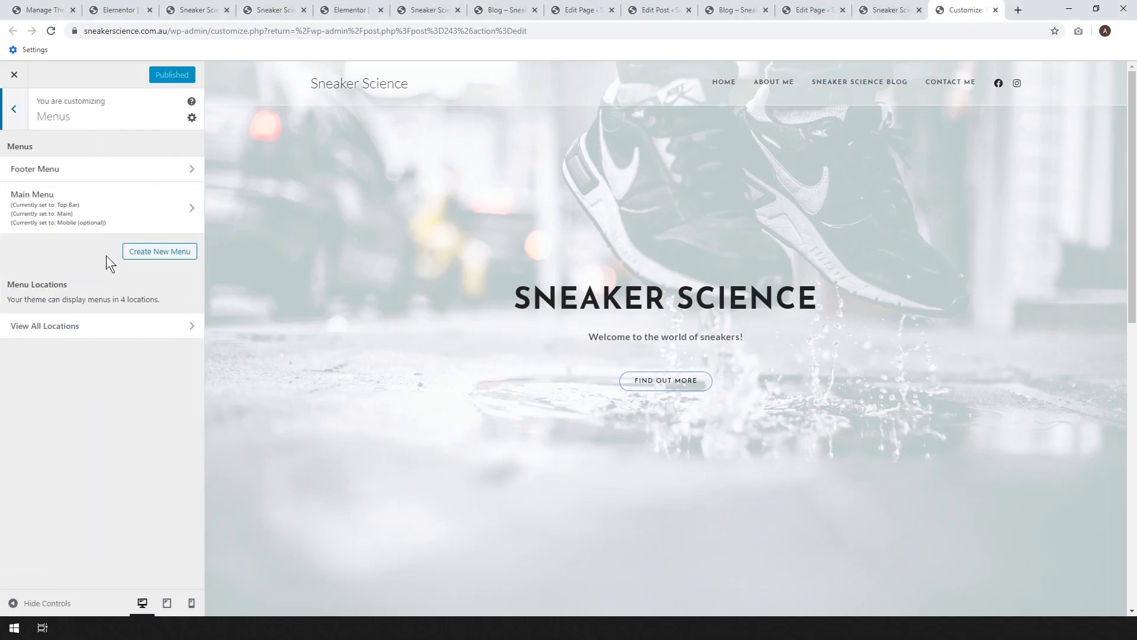
{"action": "left_click", "coordinate": [77, 205]}
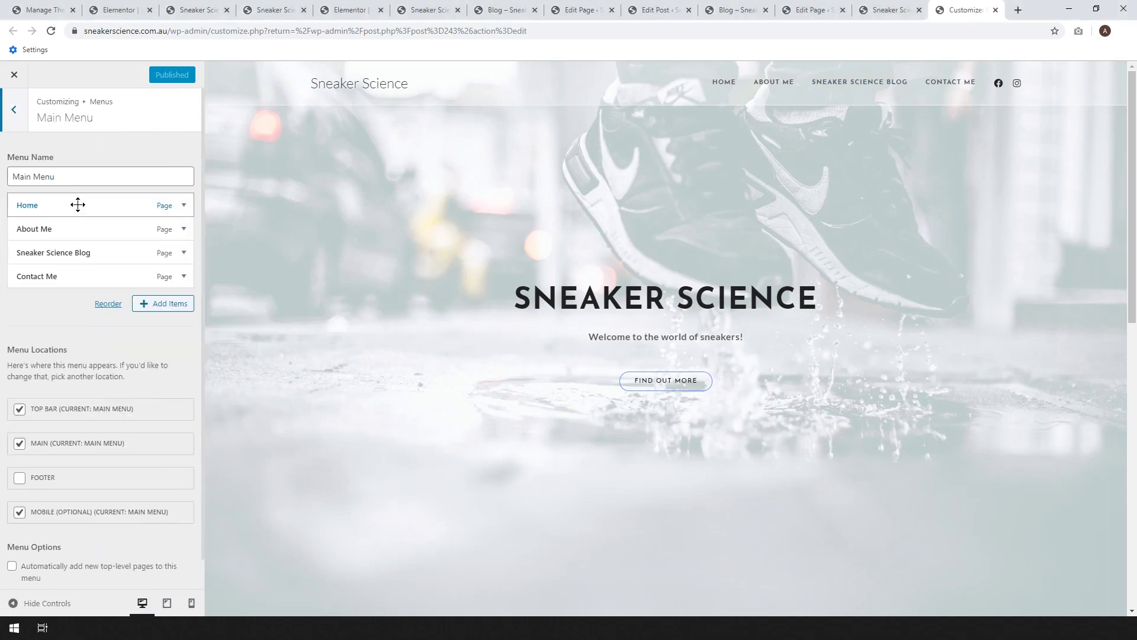
{"action": "left_click", "coordinate": [142, 254]}
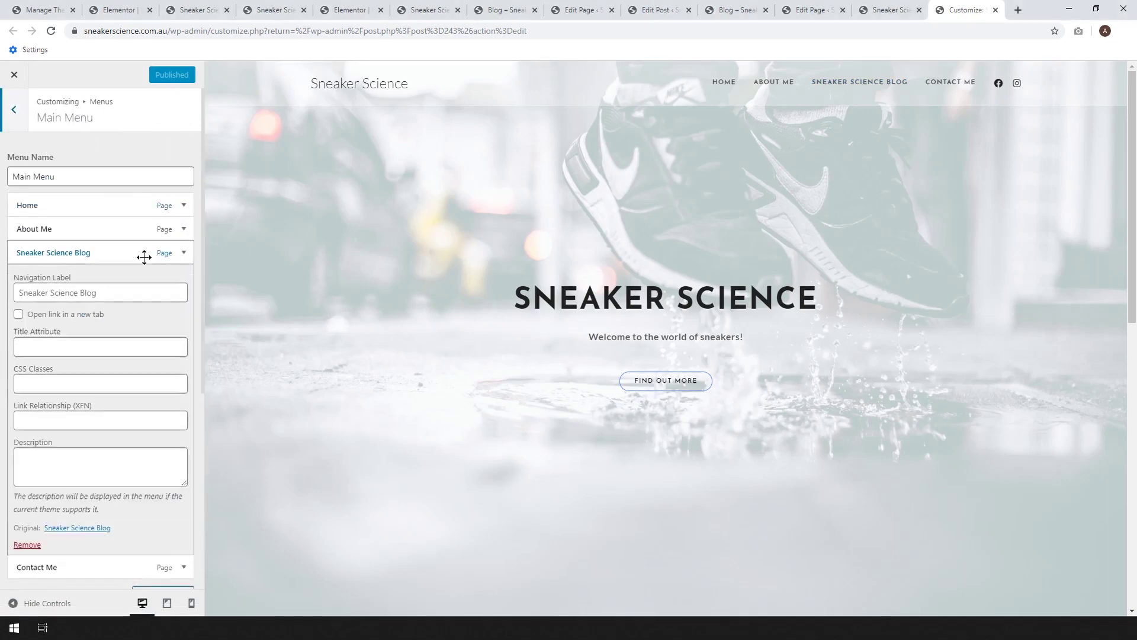
{"action": "left_click", "coordinate": [81, 293]}
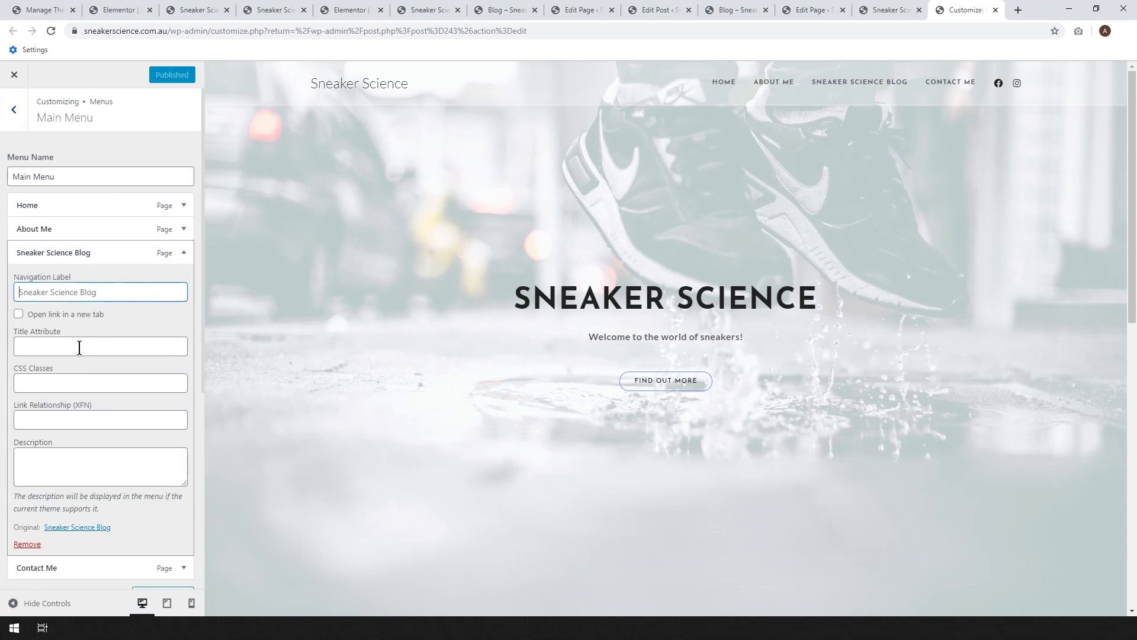
{"action": "type", "text": "Blog"}
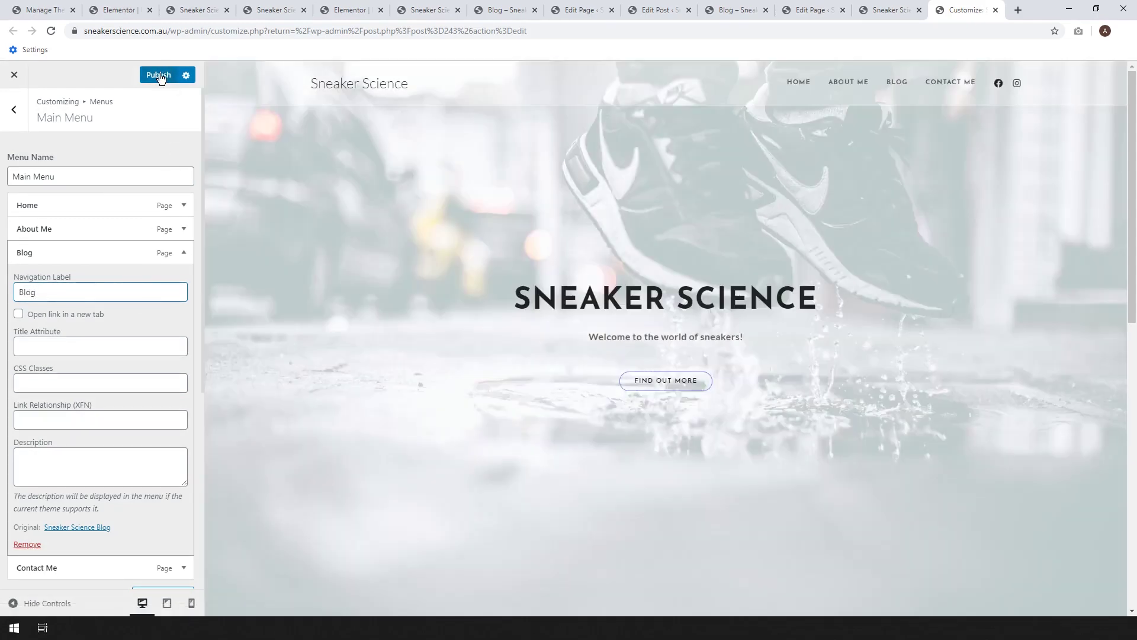
{"action": "left_click", "coordinate": [158, 76]}
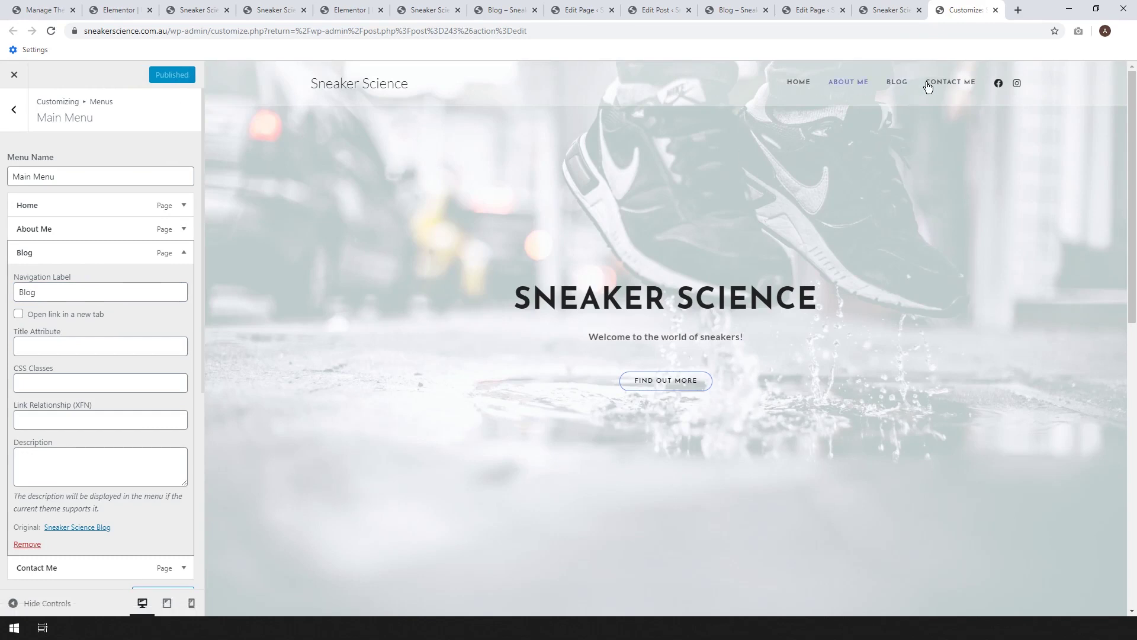
- Reload the live blog page to confirm the BLOG label, then preview the blog in the Customizer
{"action": "left_click", "coordinate": [883, 8]}
{"action": "scroll", "coordinate": [947, 183], "scroll_direction": "up", "scroll_amount": 4}
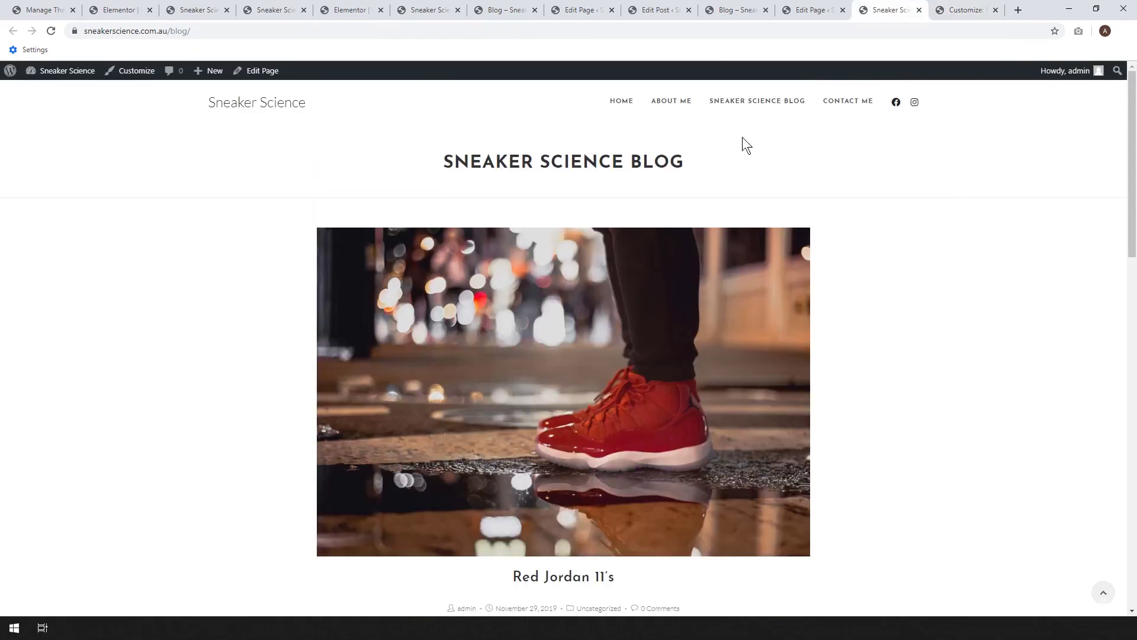
{"action": "left_click", "coordinate": [51, 31]}
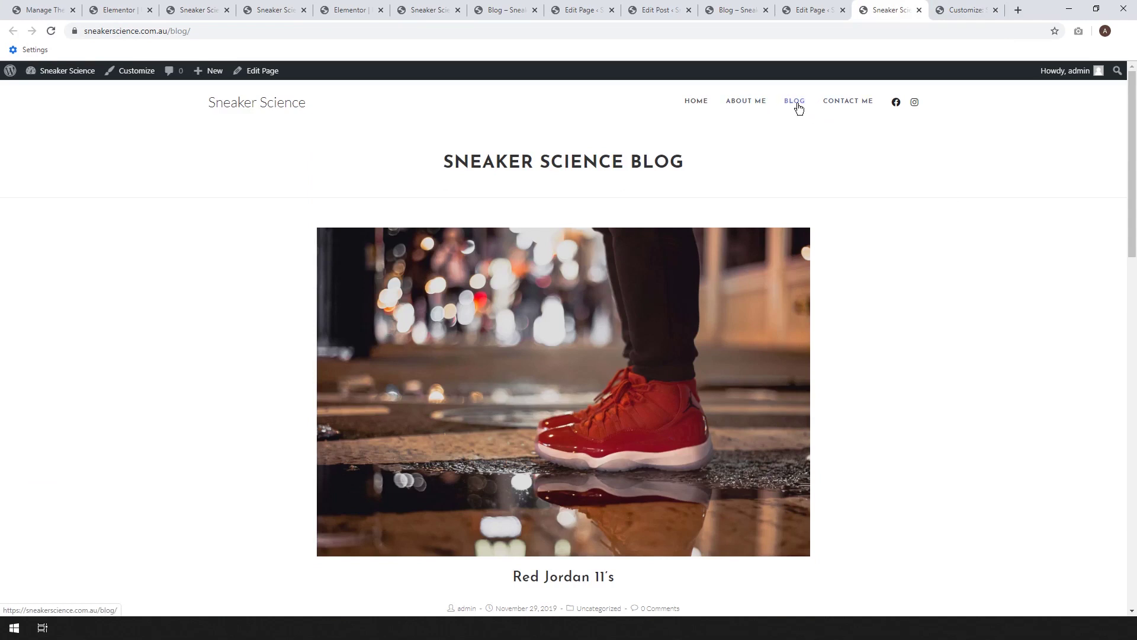
{"action": "left_click", "coordinate": [967, 10]}
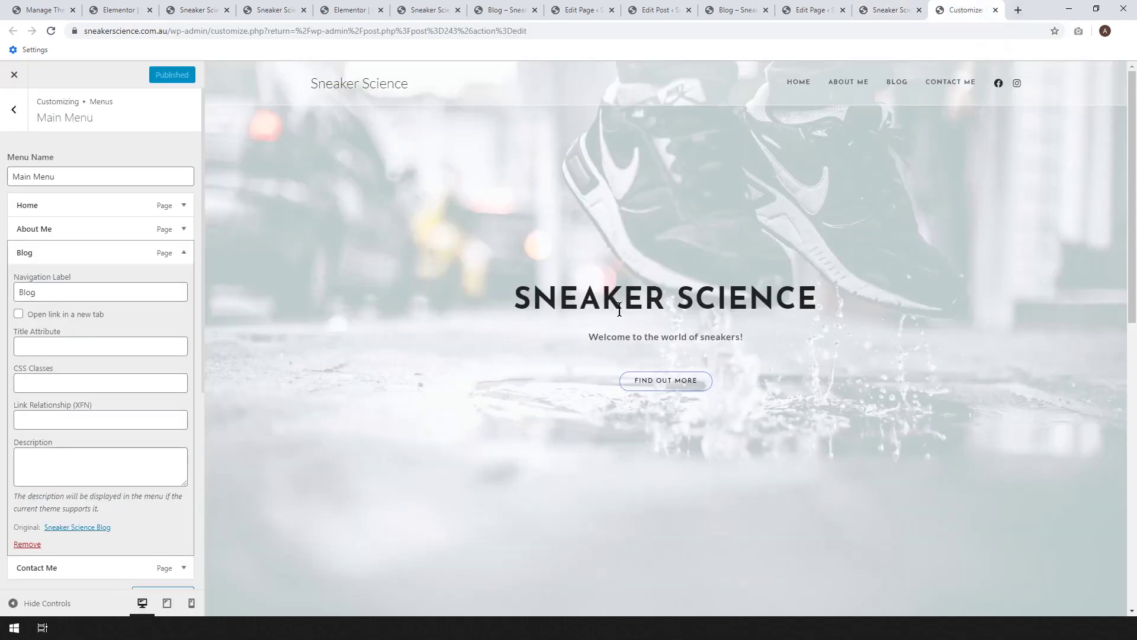
{"action": "left_click", "coordinate": [14, 109]}
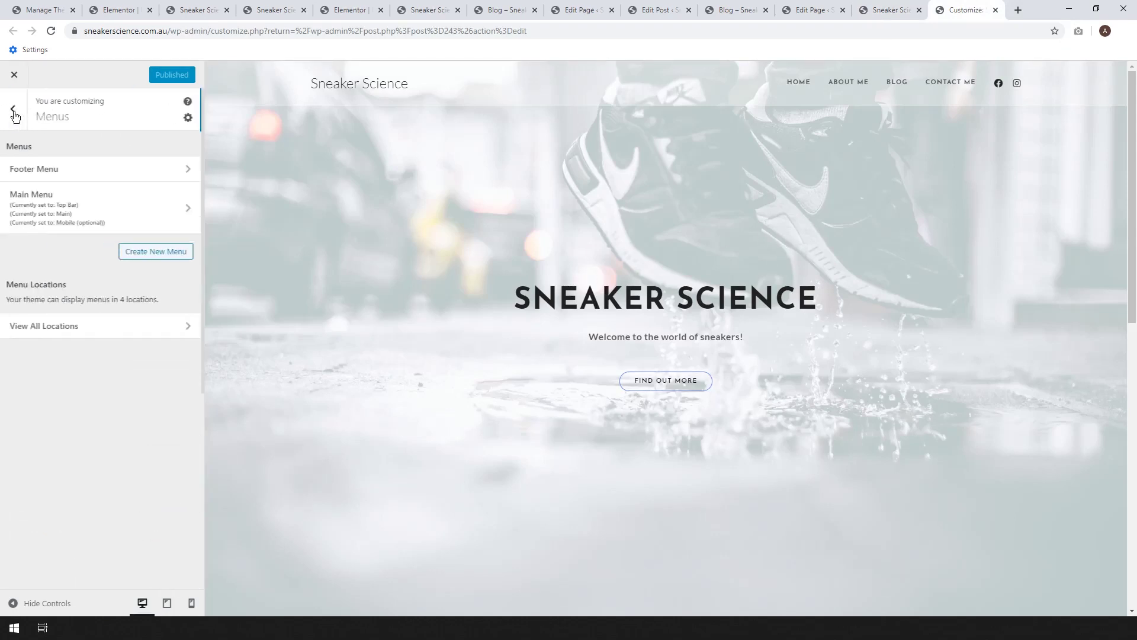
{"action": "left_click", "coordinate": [901, 83]}
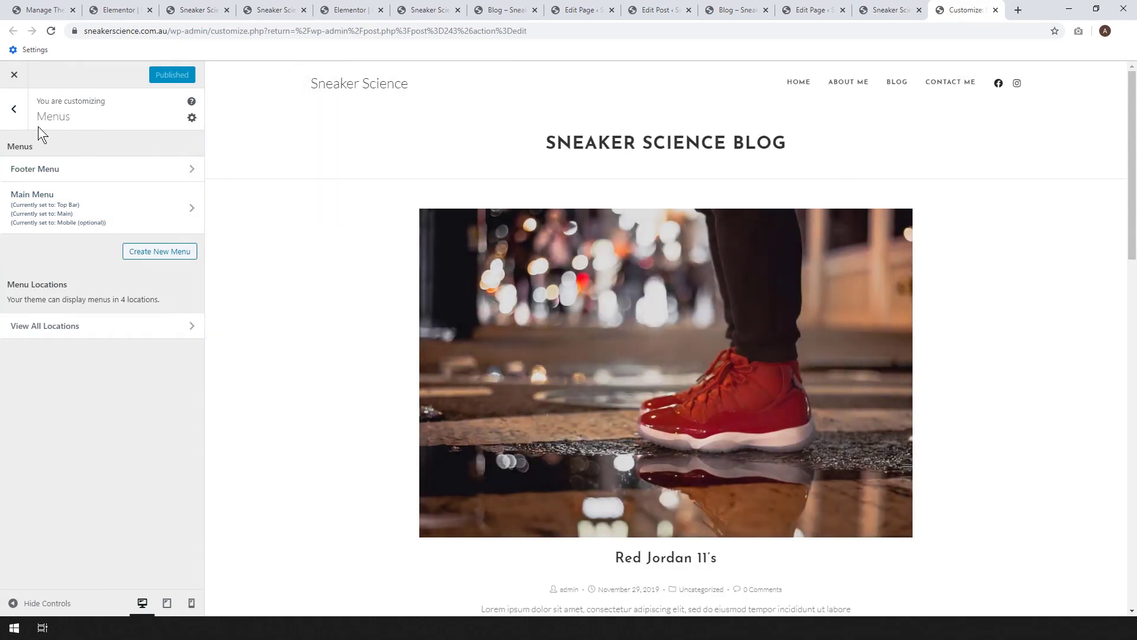
{"action": "left_click", "coordinate": [17, 117]}
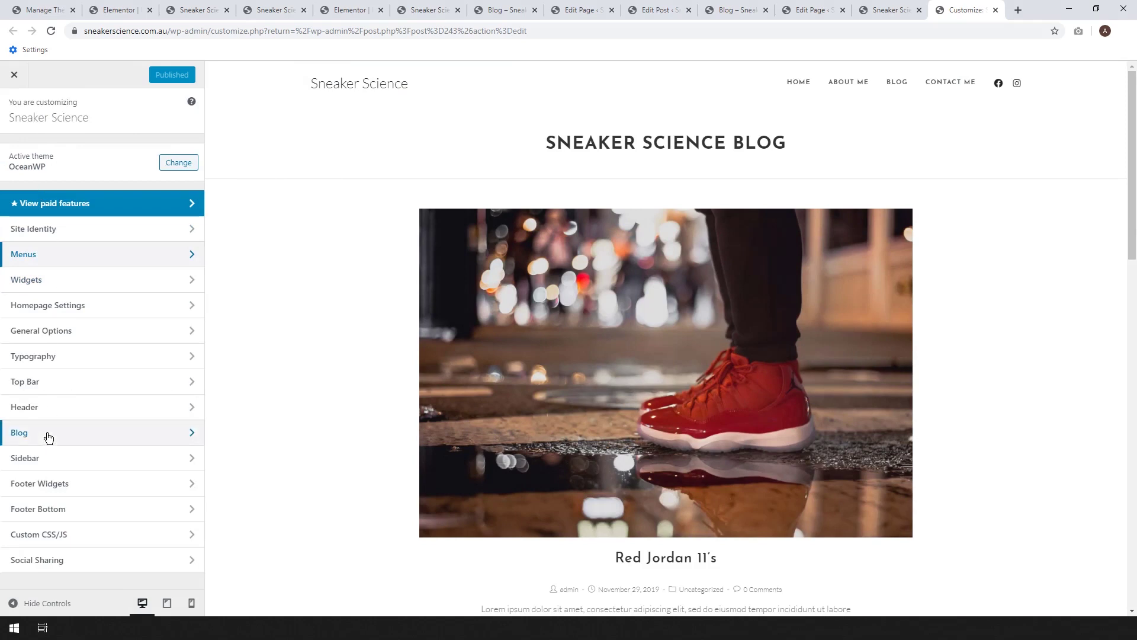
{"action": "left_click", "coordinate": [47, 438]}
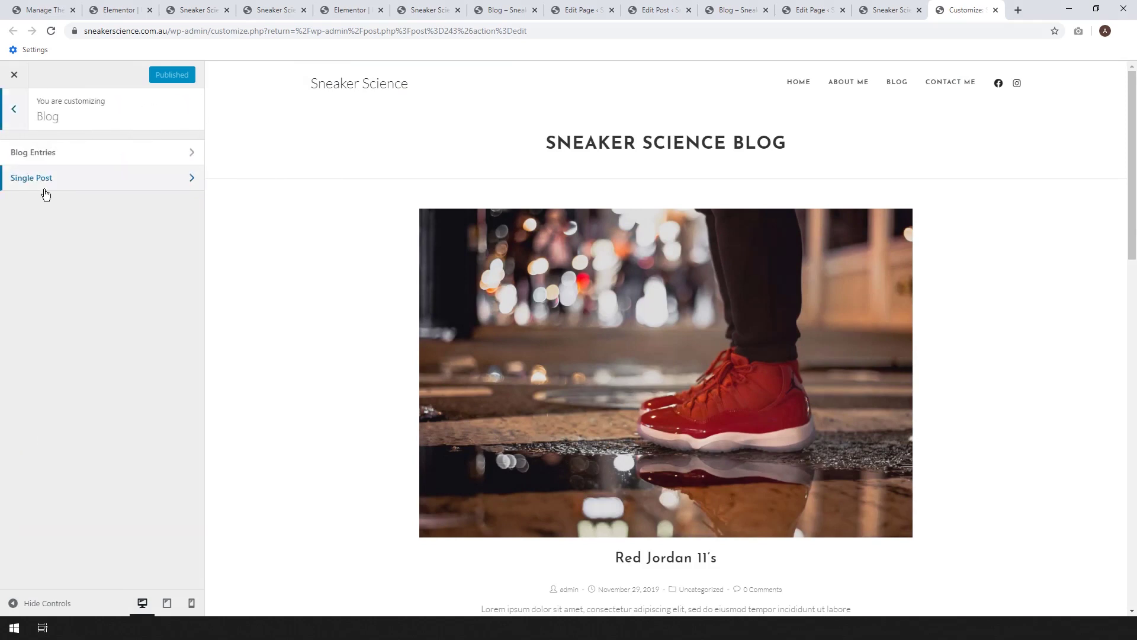
{"action": "left_click", "coordinate": [46, 155]}
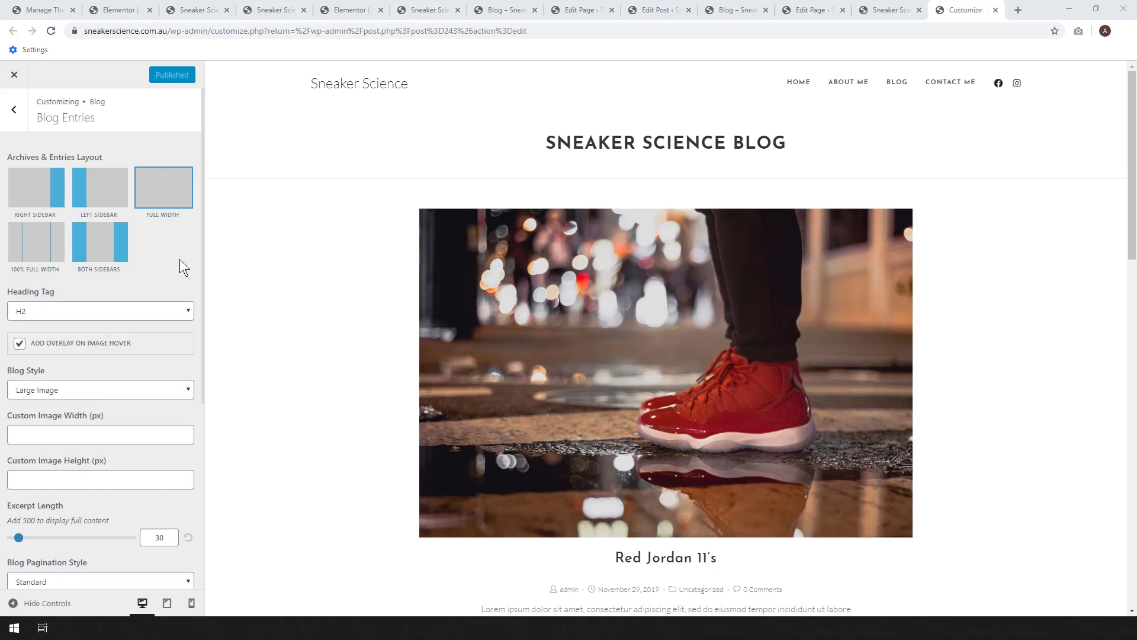
{"action": "left_click", "coordinate": [44, 198]}
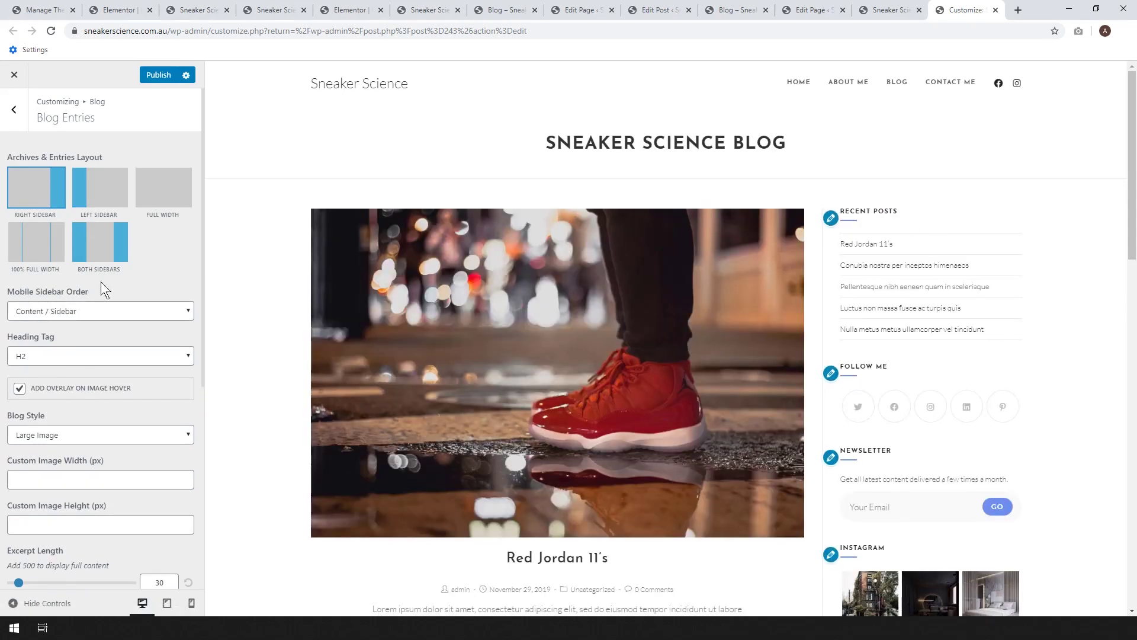
{"action": "left_click", "coordinate": [176, 191]}
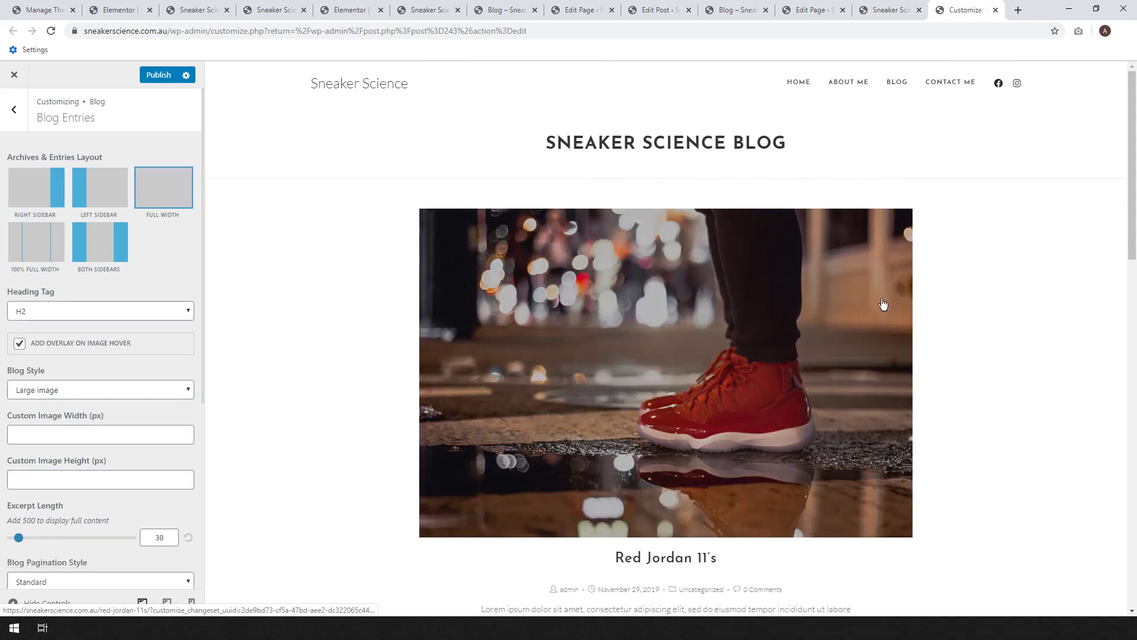
{"action": "scroll", "coordinate": [882, 305], "scroll_direction": "down", "scroll_amount": 2}
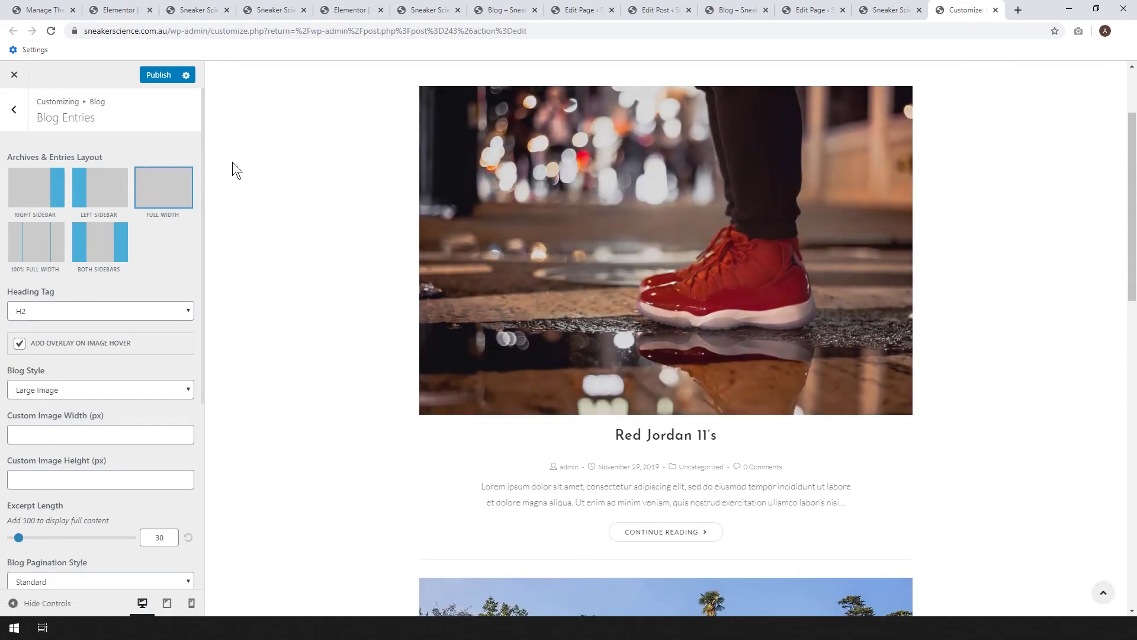
- Toggle the blog entries' meta line off and then back on
{"action": "scroll", "coordinate": [96, 350], "scroll_direction": "down", "scroll_amount": 4}
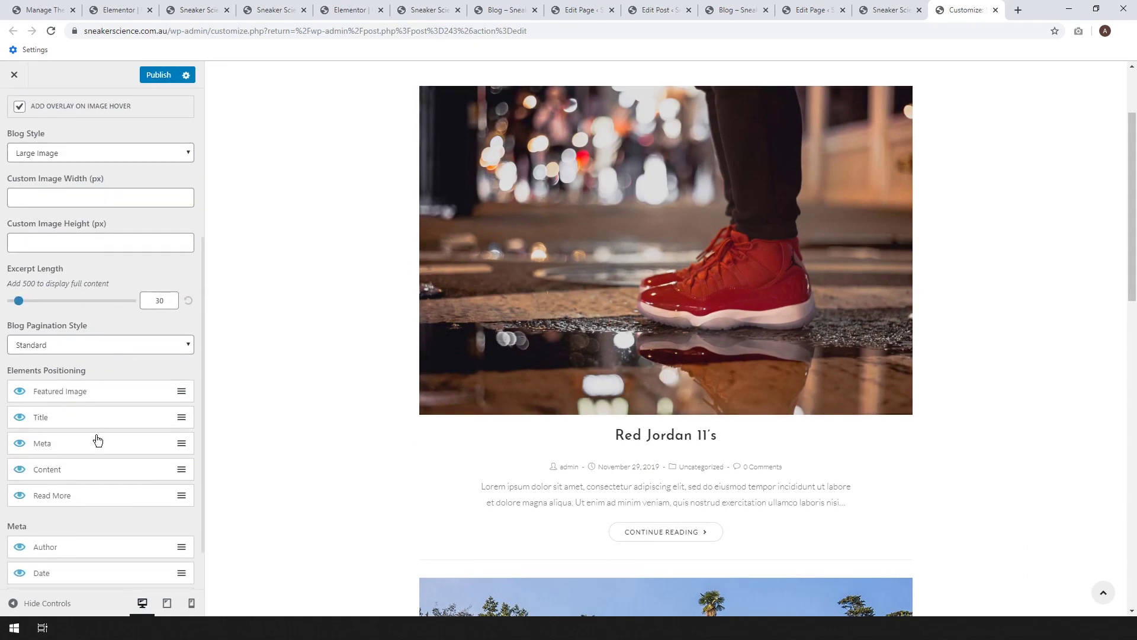
{"action": "scroll", "coordinate": [89, 450], "scroll_direction": "down", "scroll_amount": 2}
{"action": "scroll", "coordinate": [14, 392], "scroll_direction": "up", "scroll_amount": 1}
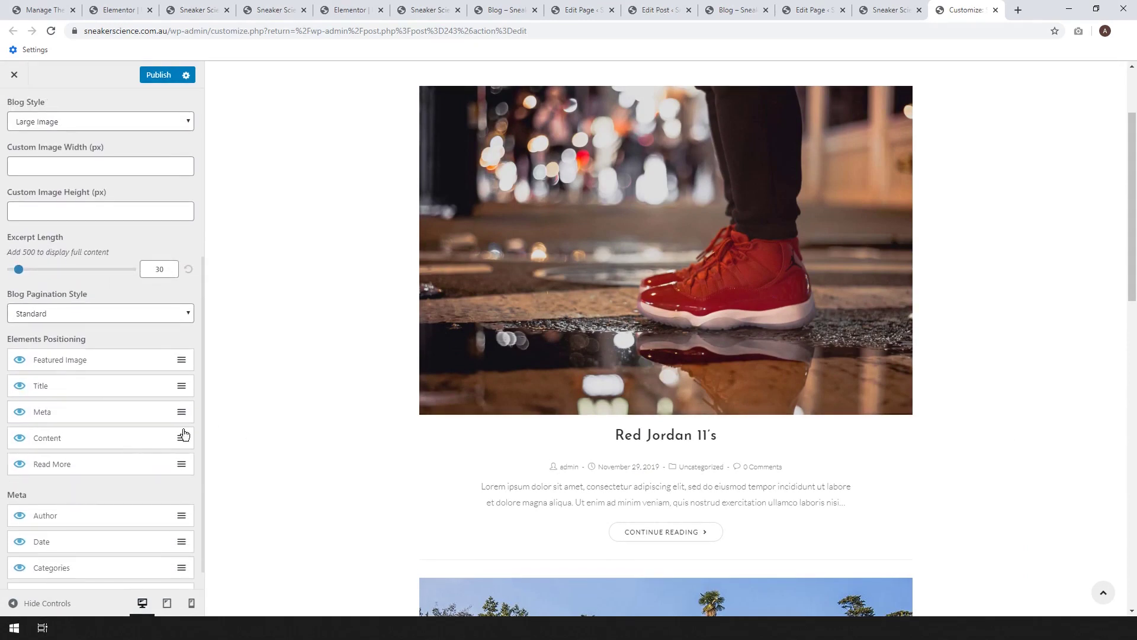
{"action": "left_click", "coordinate": [20, 412]}
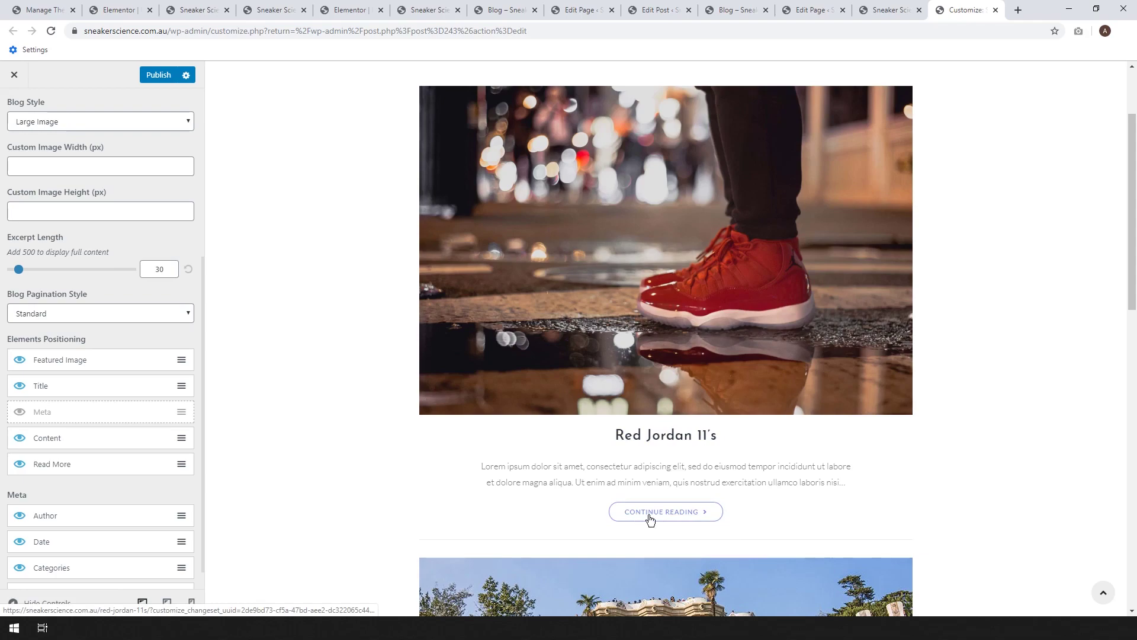
{"action": "scroll", "coordinate": [886, 478], "scroll_direction": "down", "scroll_amount": 1}
{"action": "scroll", "coordinate": [886, 478], "scroll_direction": "down", "scroll_amount": 14}
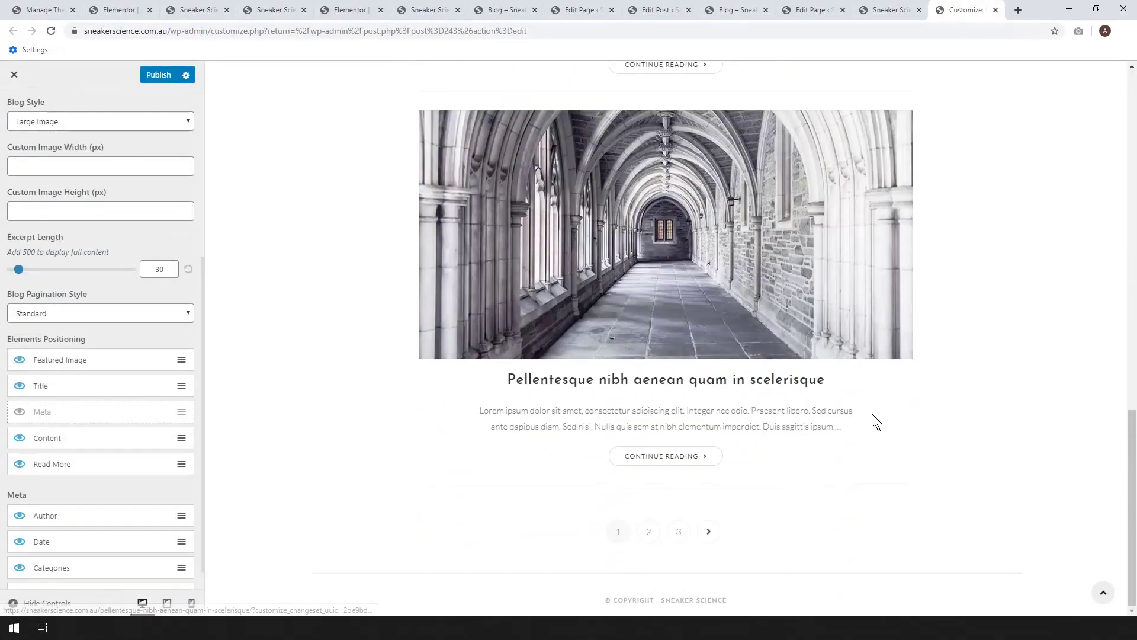
{"action": "scroll", "coordinate": [872, 413], "scroll_direction": "up", "scroll_amount": 9}
{"action": "scroll", "coordinate": [873, 419], "scroll_direction": "up", "scroll_amount": 6}
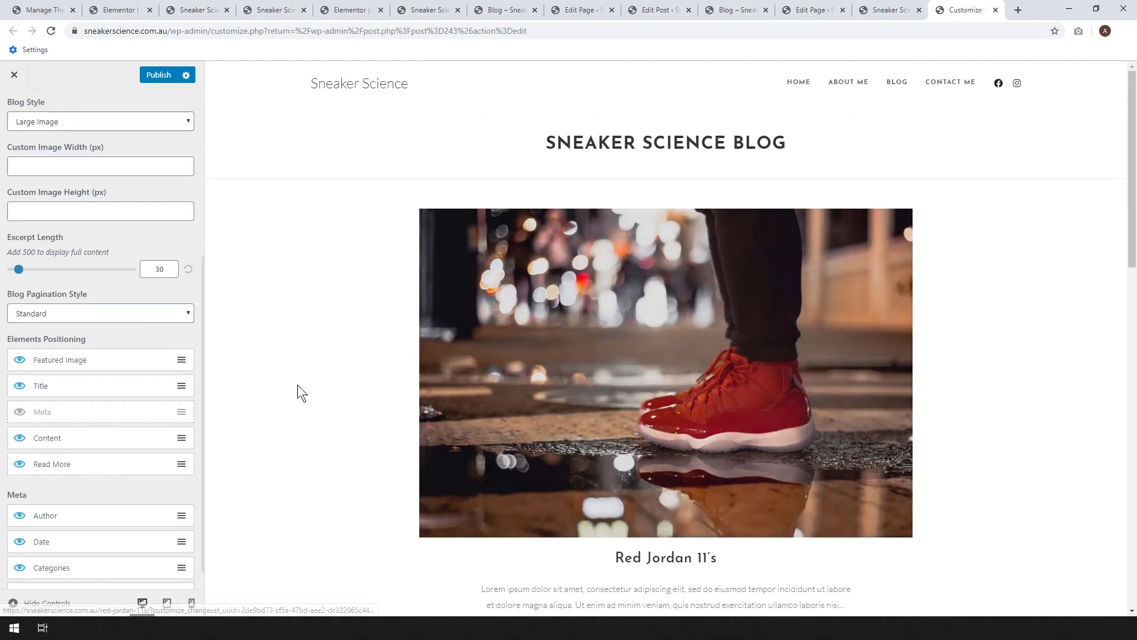
{"action": "scroll", "coordinate": [113, 395], "scroll_direction": "down", "scroll_amount": 1}
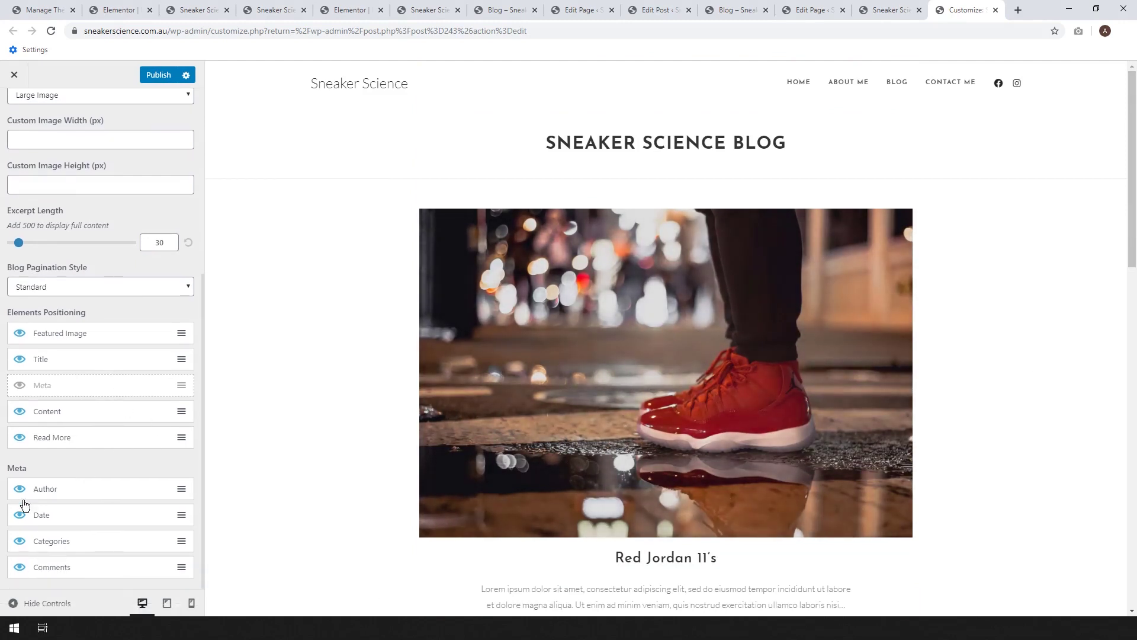
{"action": "left_click", "coordinate": [20, 387]}
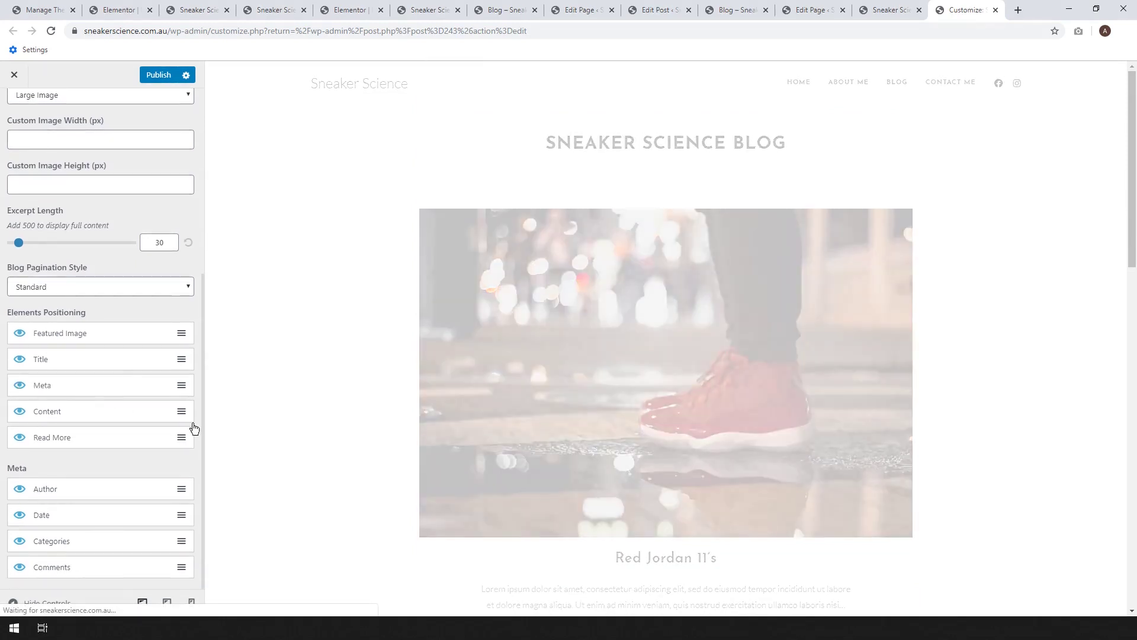
- Hide the author and the comment count from the blog entries' post meta
{"action": "scroll", "coordinate": [321, 487], "scroll_direction": "down", "scroll_amount": 6}
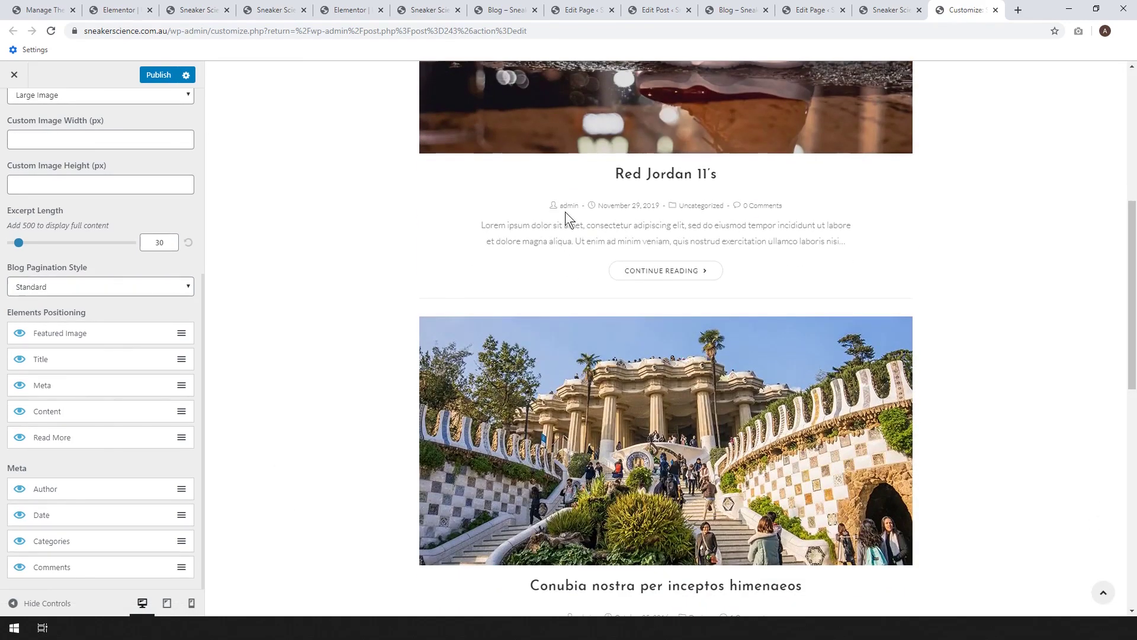
{"action": "scroll", "coordinate": [17, 494], "scroll_direction": "up", "scroll_amount": 1}
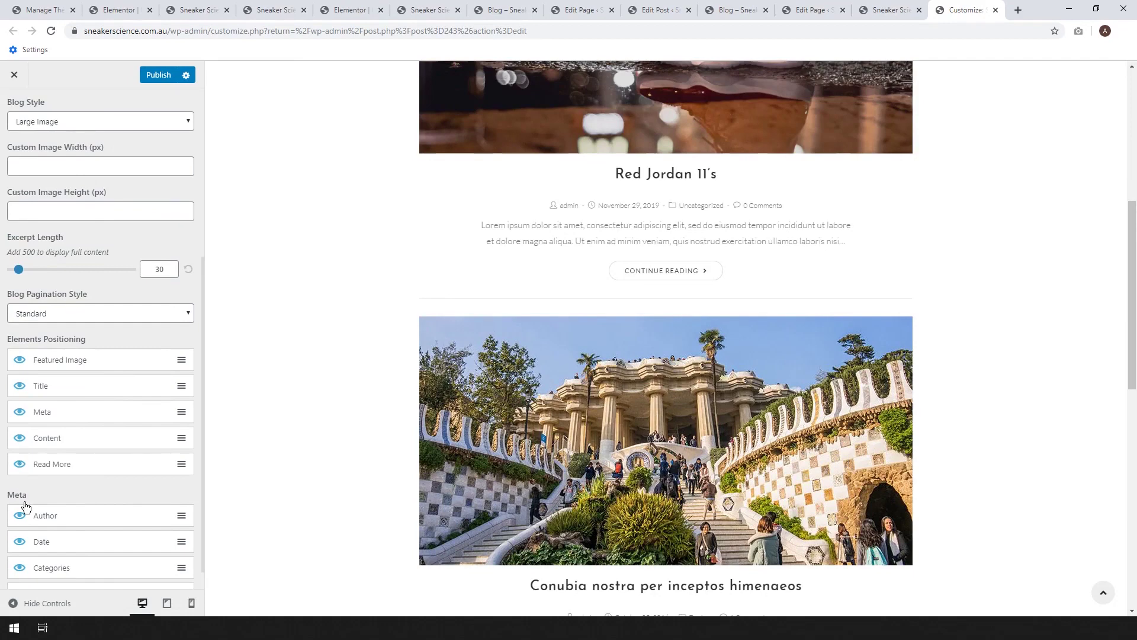
{"action": "left_click", "coordinate": [21, 516]}
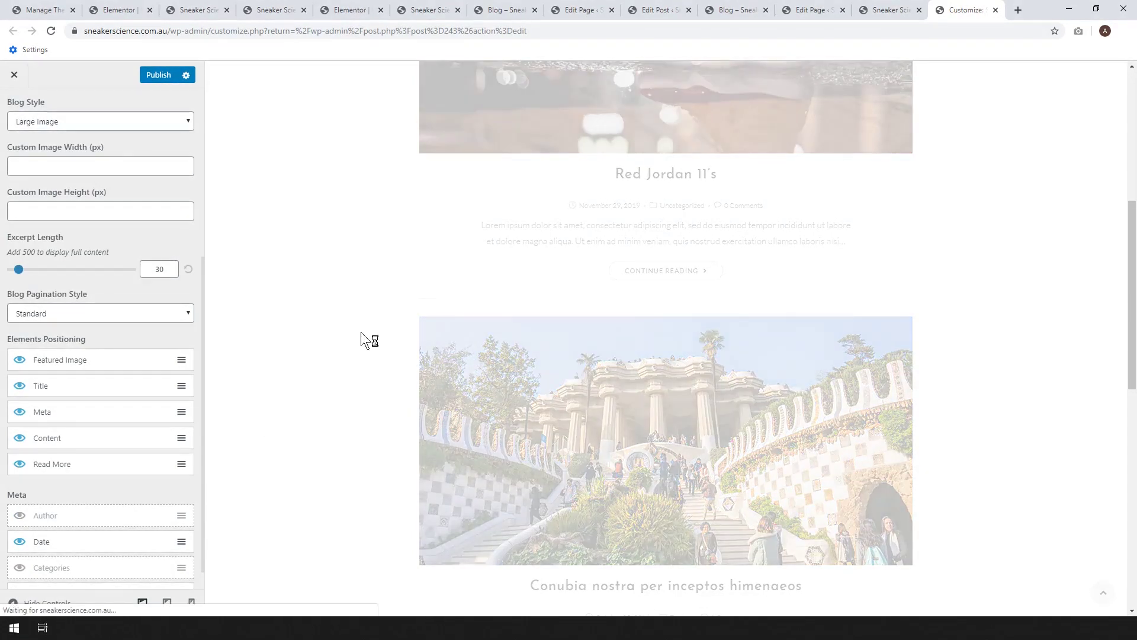
{"action": "scroll", "coordinate": [56, 557], "scroll_direction": "down", "scroll_amount": 1}
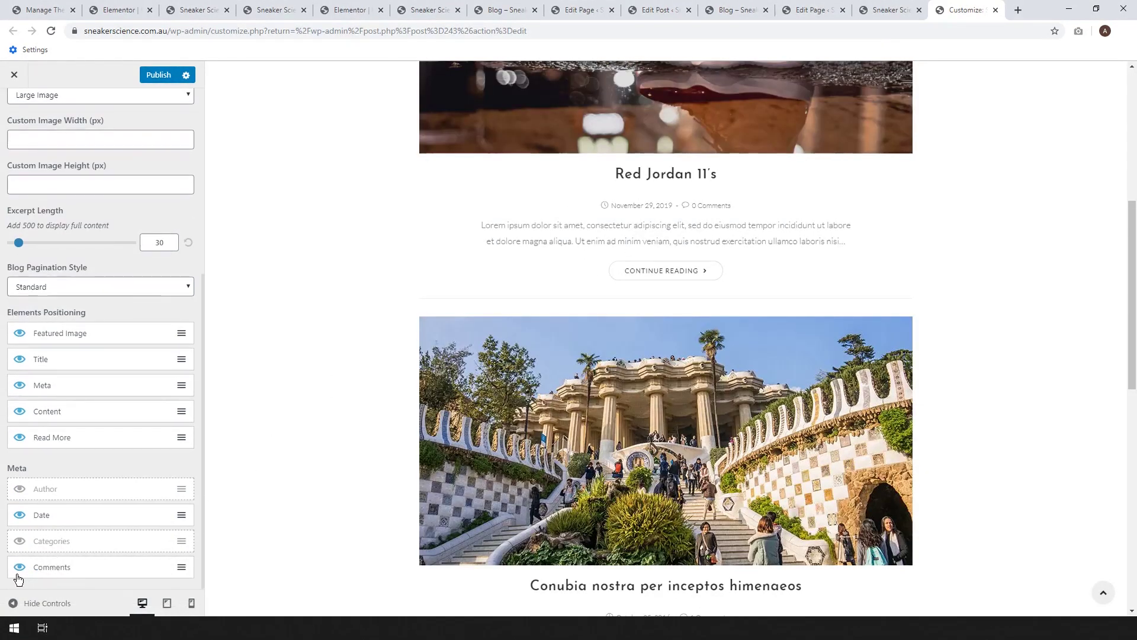
{"action": "left_click", "coordinate": [20, 566]}
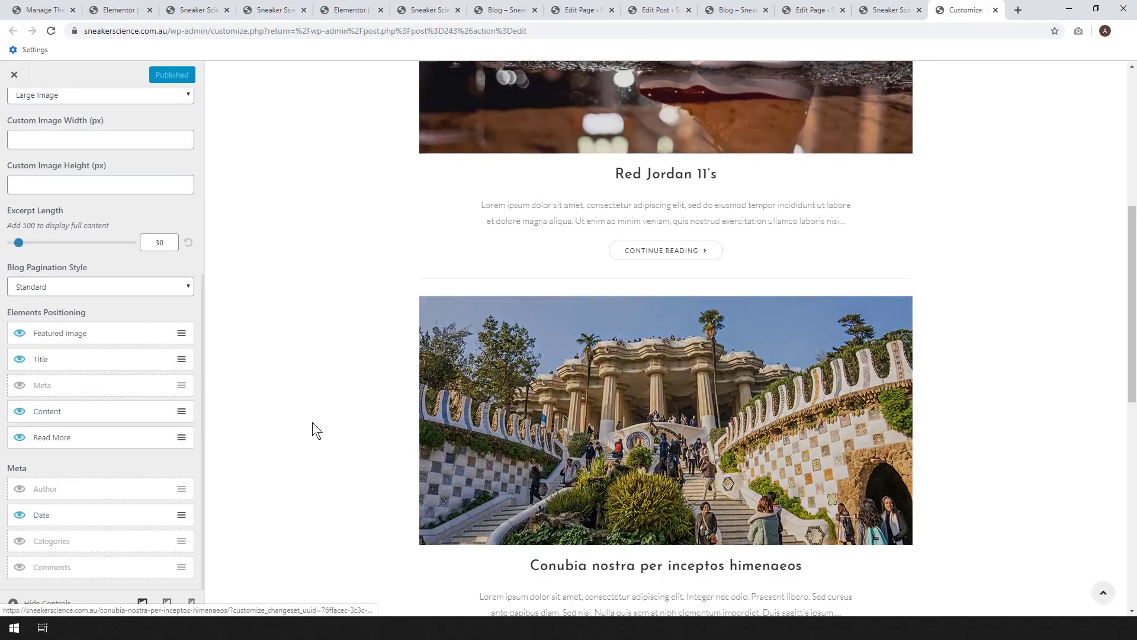
- Browse the live site's home page and blog, then open the Red Jordan 11 post
{"action": "left_click", "coordinate": [875, 10]}
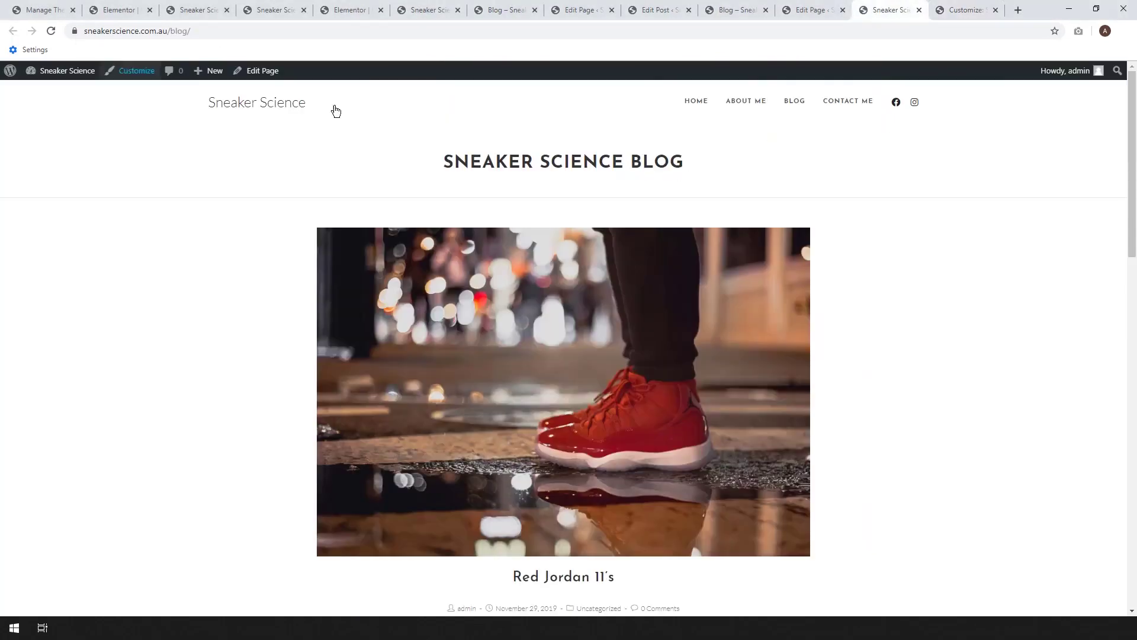
{"action": "left_click", "coordinate": [696, 102]}
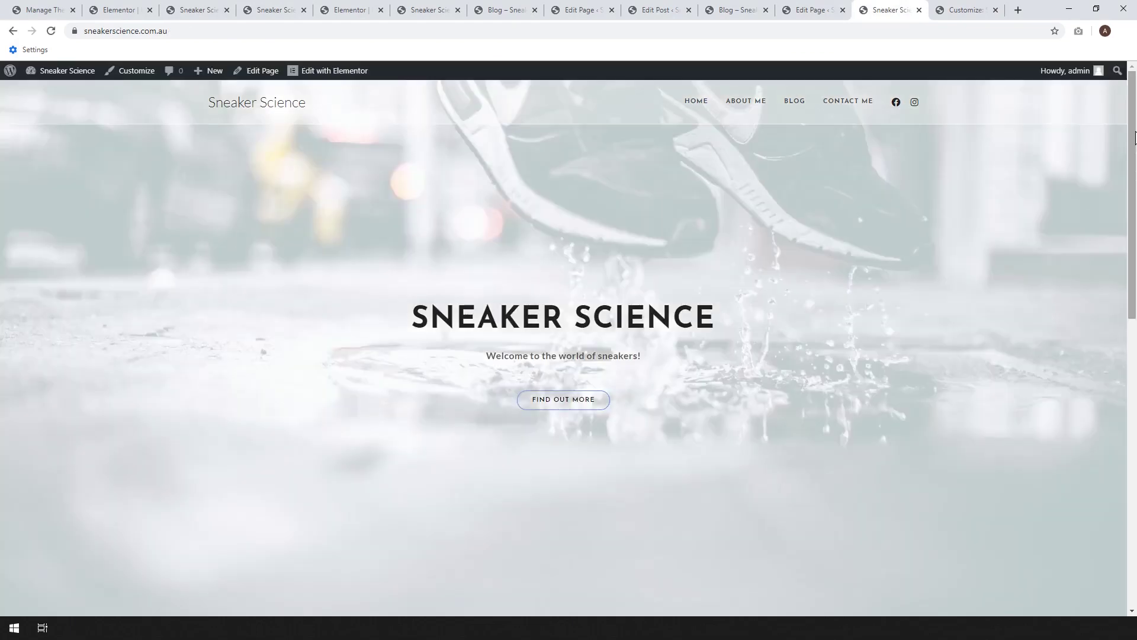
{"action": "left_click_drag", "start_coordinate": [1136, 185], "coordinate": [1130, 136]}
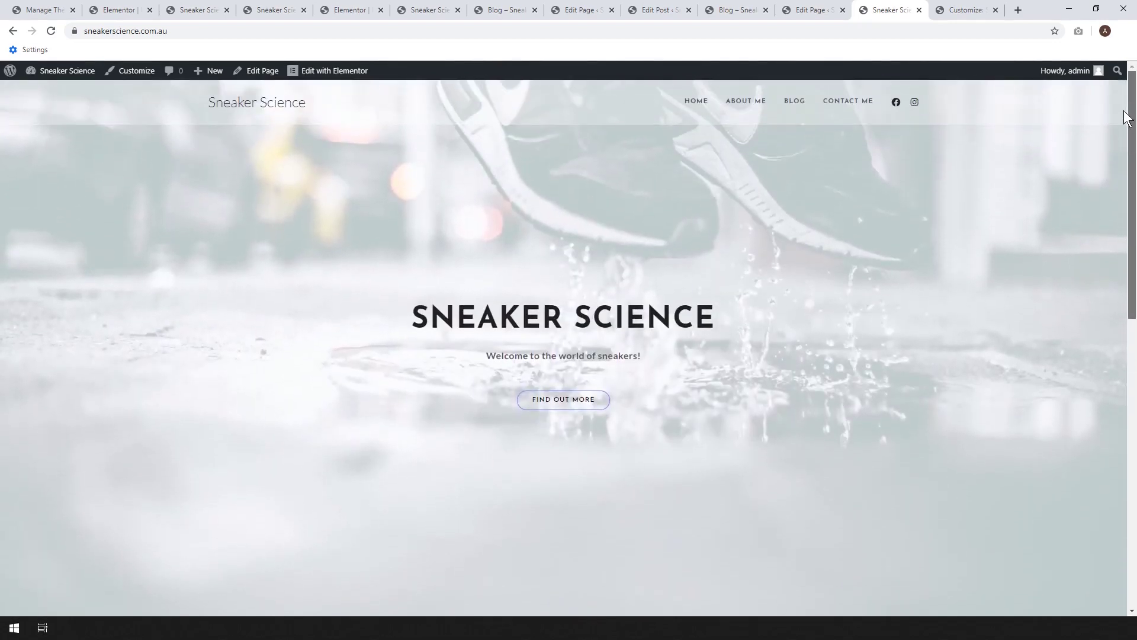
{"action": "left_click", "coordinate": [792, 105]}
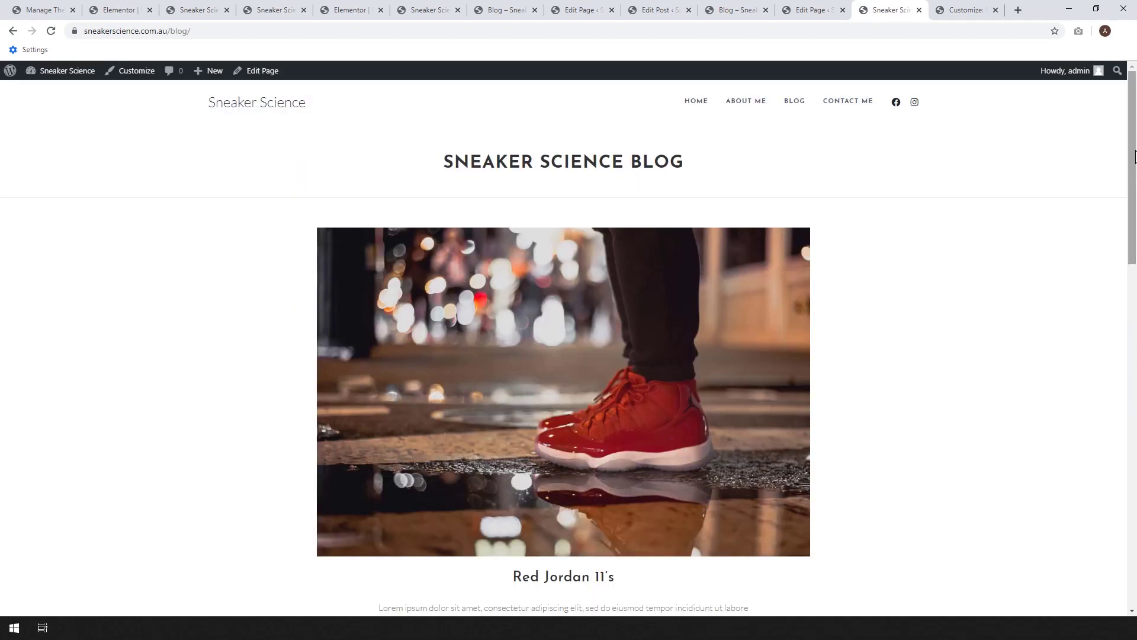
{"action": "mouse_move", "coordinate": [1136, 155]}
{"action": "left_mouse_down"}
{"action": "mouse_move", "coordinate": [1131, 409]}
{"action": "mouse_move", "coordinate": [1128, 151]}
{"action": "left_mouse_up"}
{"action": "left_click", "coordinate": [532, 419]}
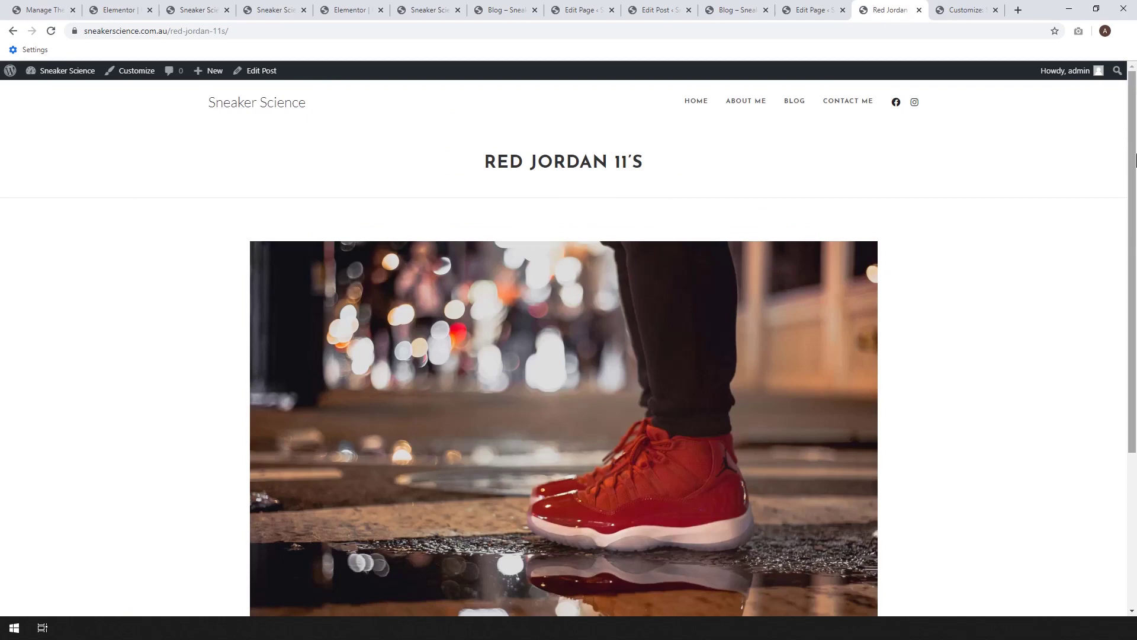
- Go to the Contact Me page, then open a new empty browser tab
{"action": "left_click_drag", "start_coordinate": [1136, 166], "coordinate": [1136, 319]}
{"action": "scroll", "coordinate": [714, 403], "scroll_direction": "up", "scroll_amount": 4}
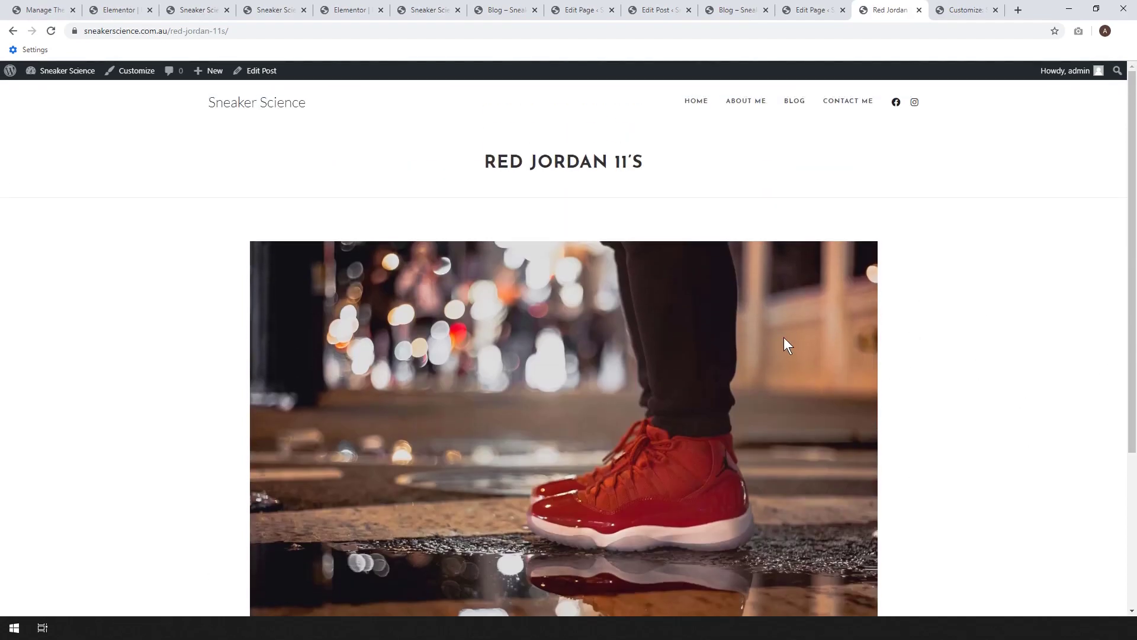
{"action": "left_click", "coordinate": [854, 105]}
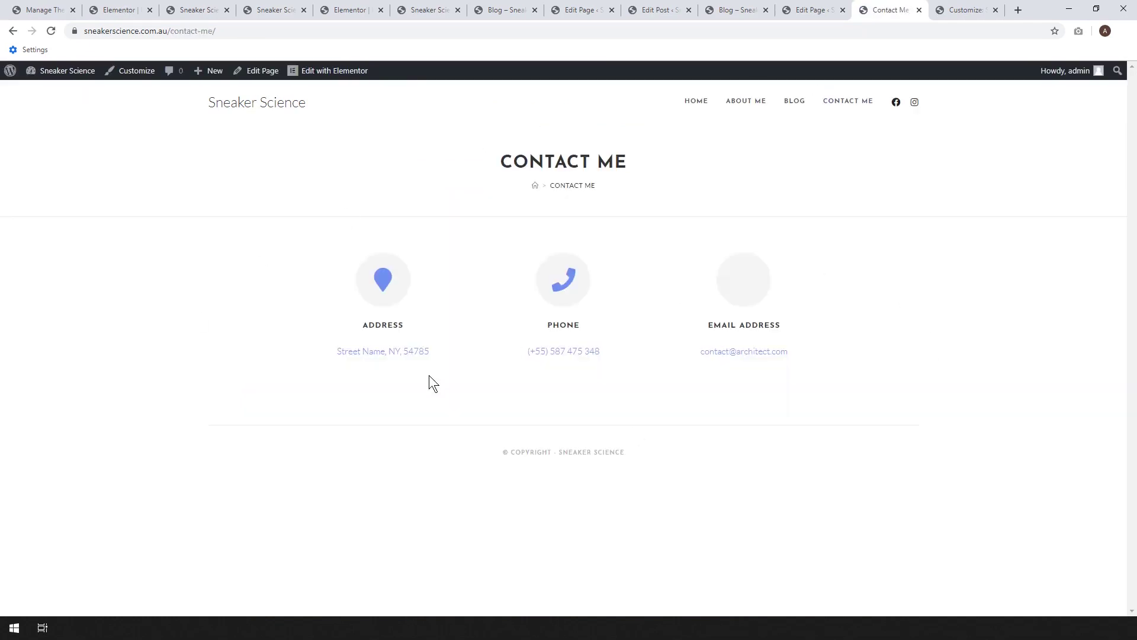
{"action": "key", "text": "ctrl+t"}
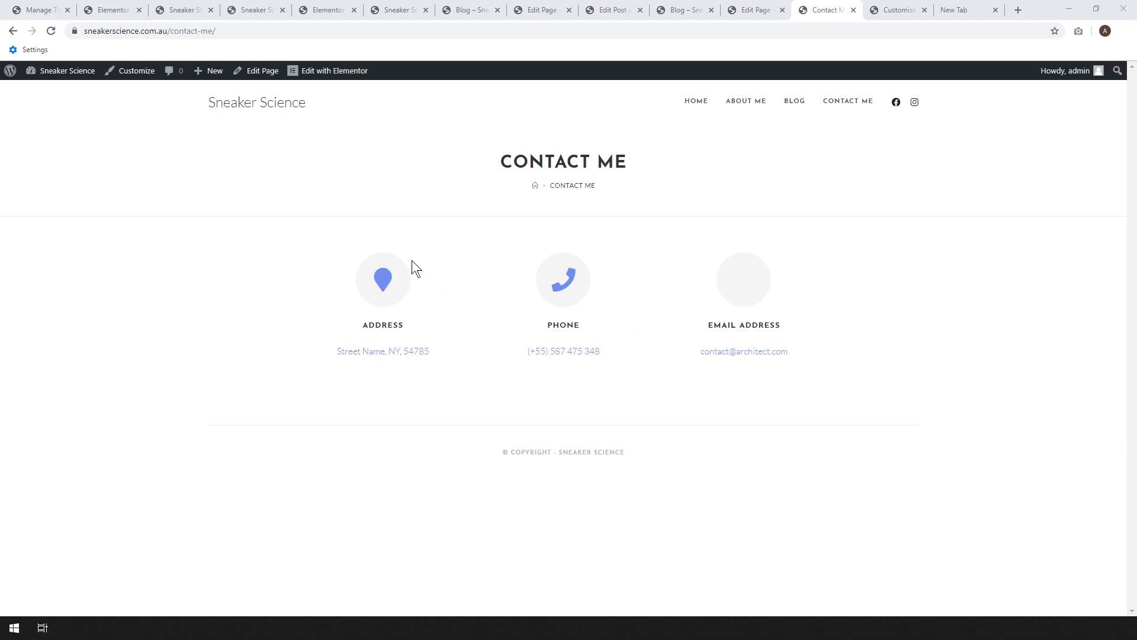
- Open the Contact Me page's Elementor editor and the site dashboard in new tabs
{"action": "right_click", "coordinate": [327, 72]}
{"action": "left_click", "coordinate": [343, 86]}
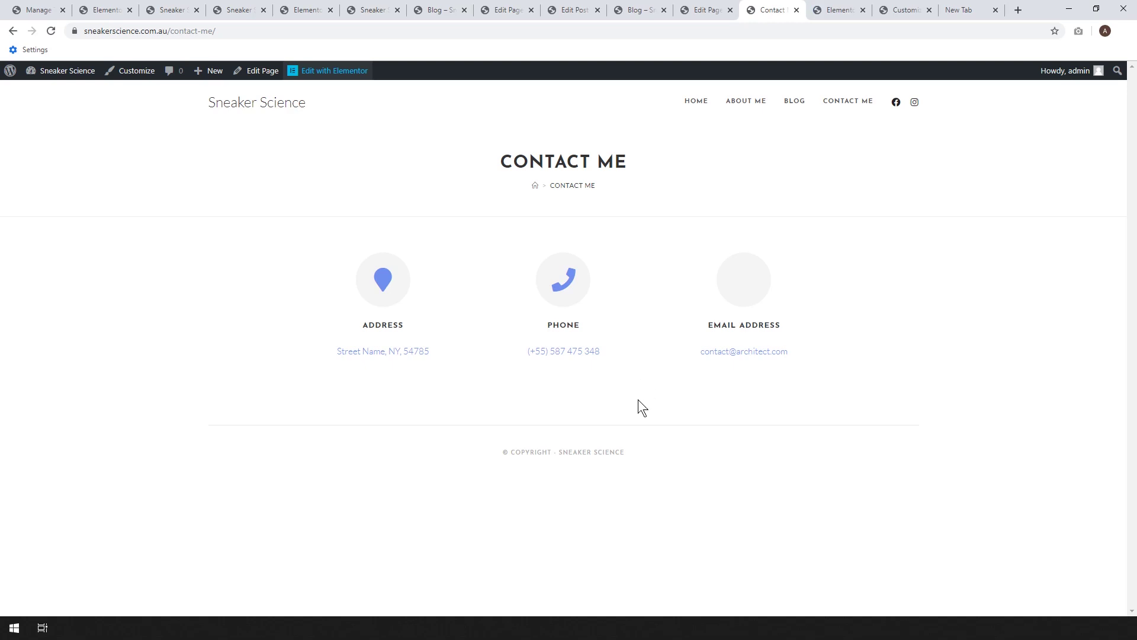
{"action": "right_click", "coordinate": [66, 93]}
{"action": "left_click", "coordinate": [89, 97]}
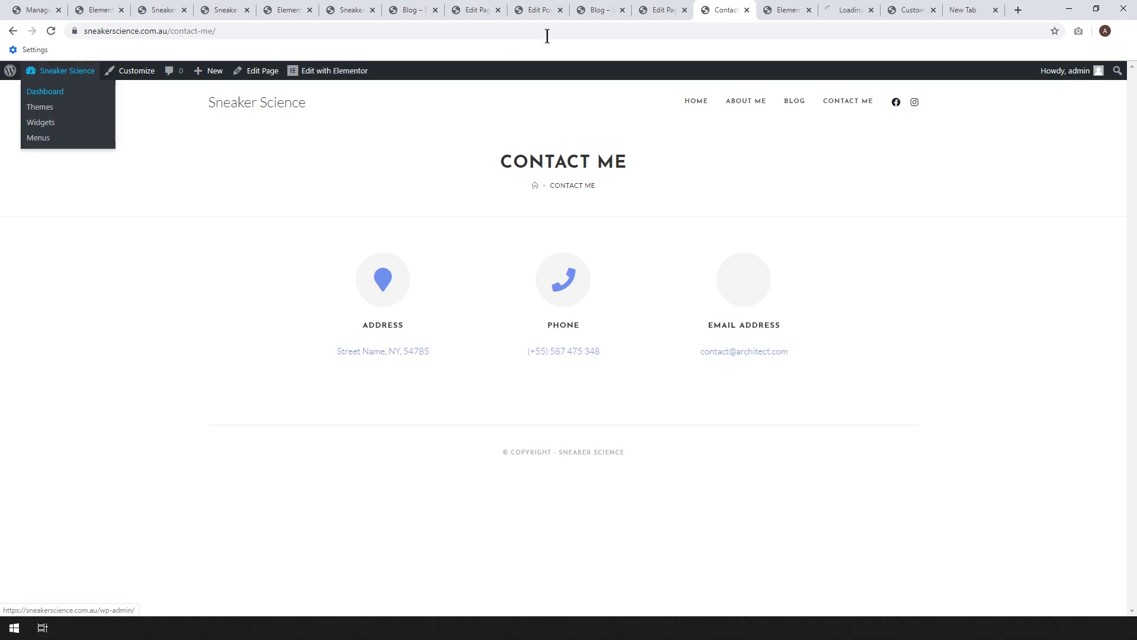
- In the dashboard tab, start a new form from WPForms > Add New
{"action": "left_click_drag", "start_coordinate": [853, 9], "coordinate": [749, 36]}
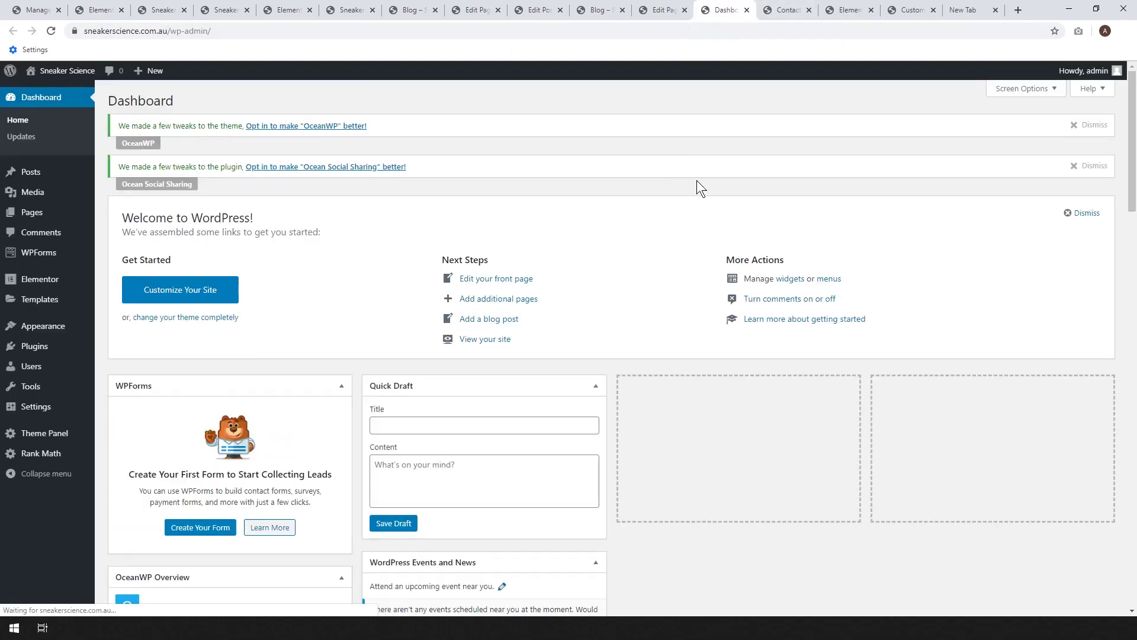
{"action": "mouse_move", "coordinate": [41, 254]}
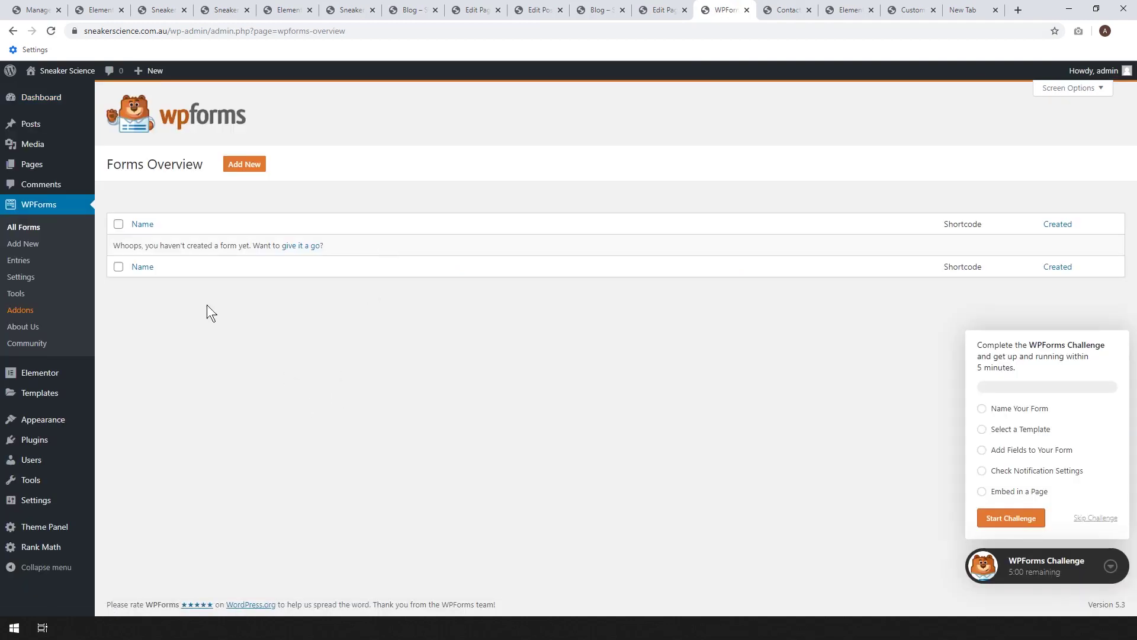
{"action": "left_click", "coordinate": [240, 165]}
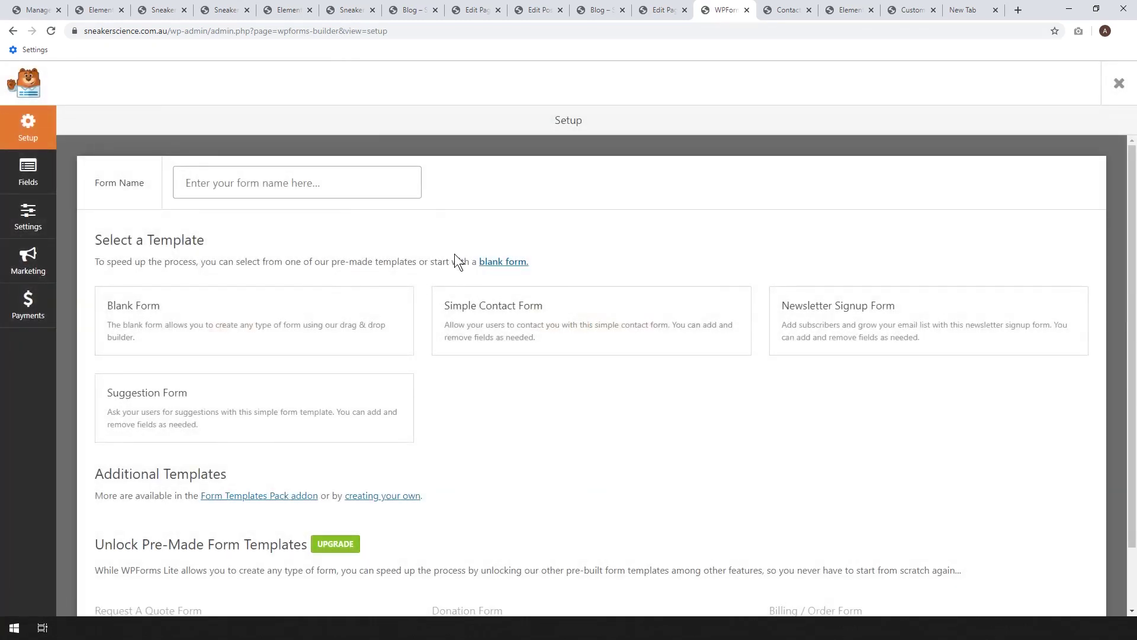
- Create and save a Contact Form from the Simple Contact Form template
{"action": "type", "text": "Contact Form"}
{"action": "scroll", "coordinate": [455, 254], "scroll_direction": "down", "scroll_amount": 1}
{"action": "left_click", "coordinate": [540, 255]}
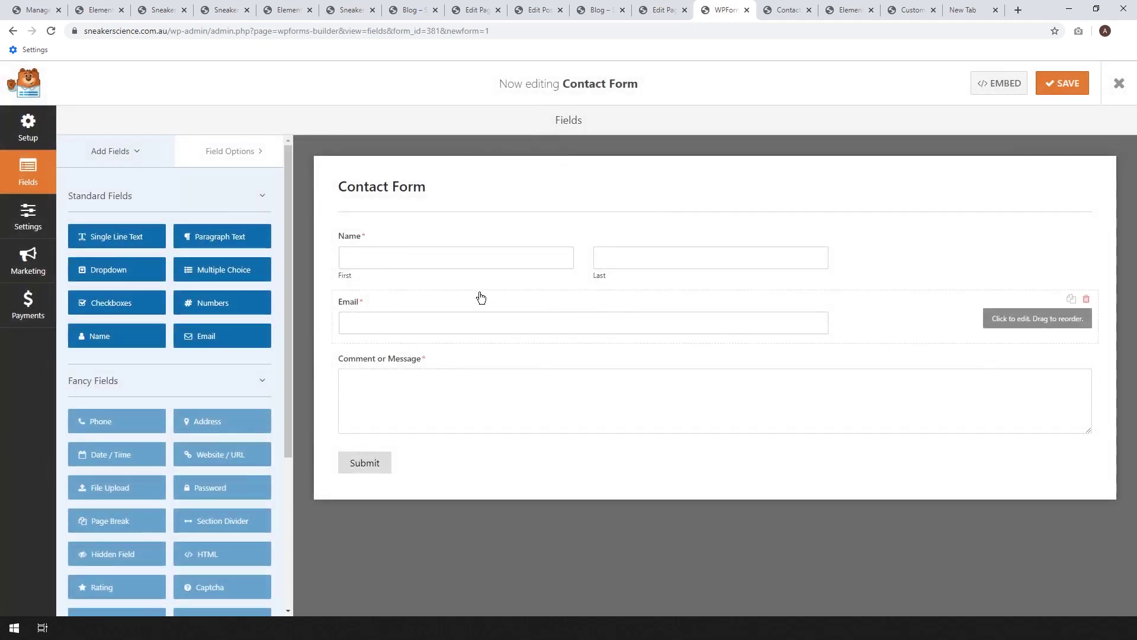
{"action": "left_click", "coordinate": [1062, 83]}
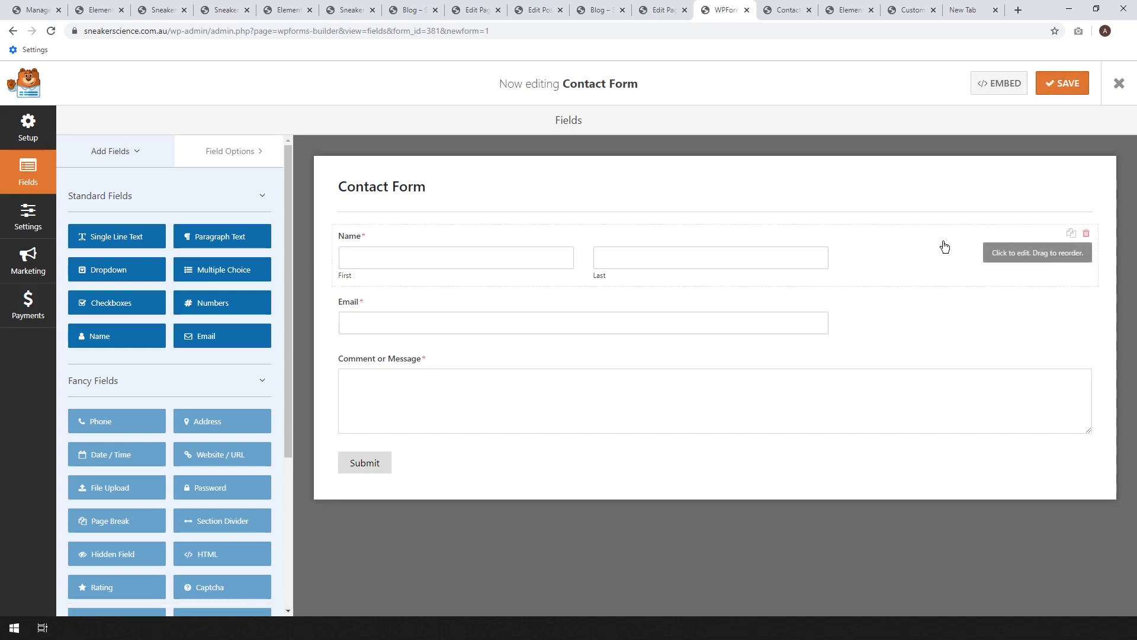
- Copy the form's embed shortcode and switch to the Contact Me page in Elementor
{"action": "left_click", "coordinate": [1001, 88]}
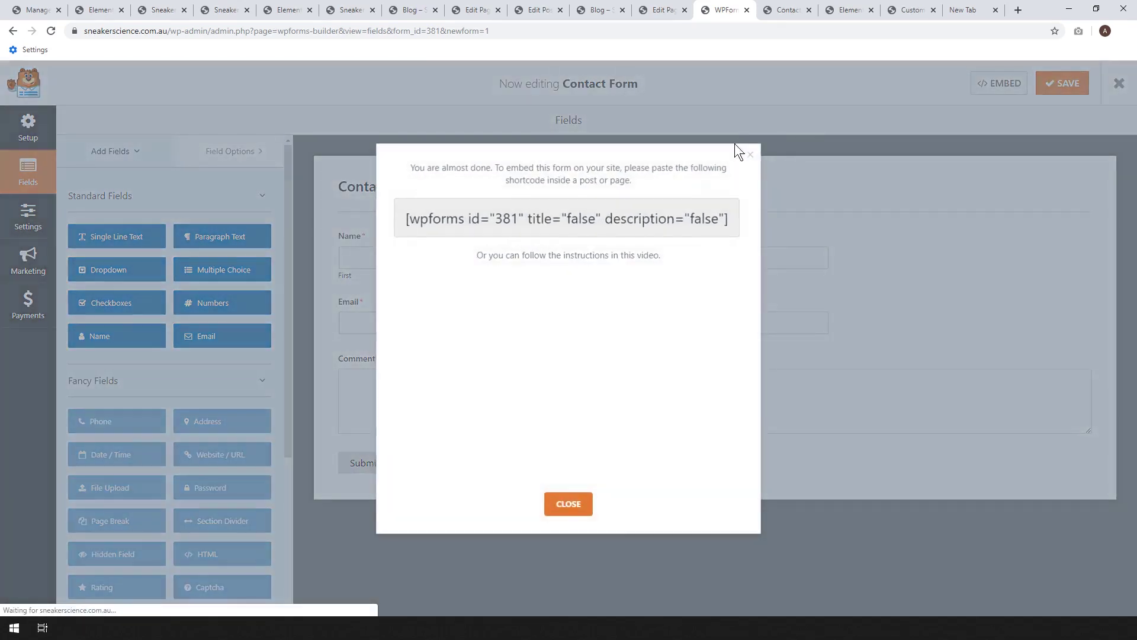
{"action": "left_click", "coordinate": [585, 220]}
{"action": "key", "text": "ctrl+c"}
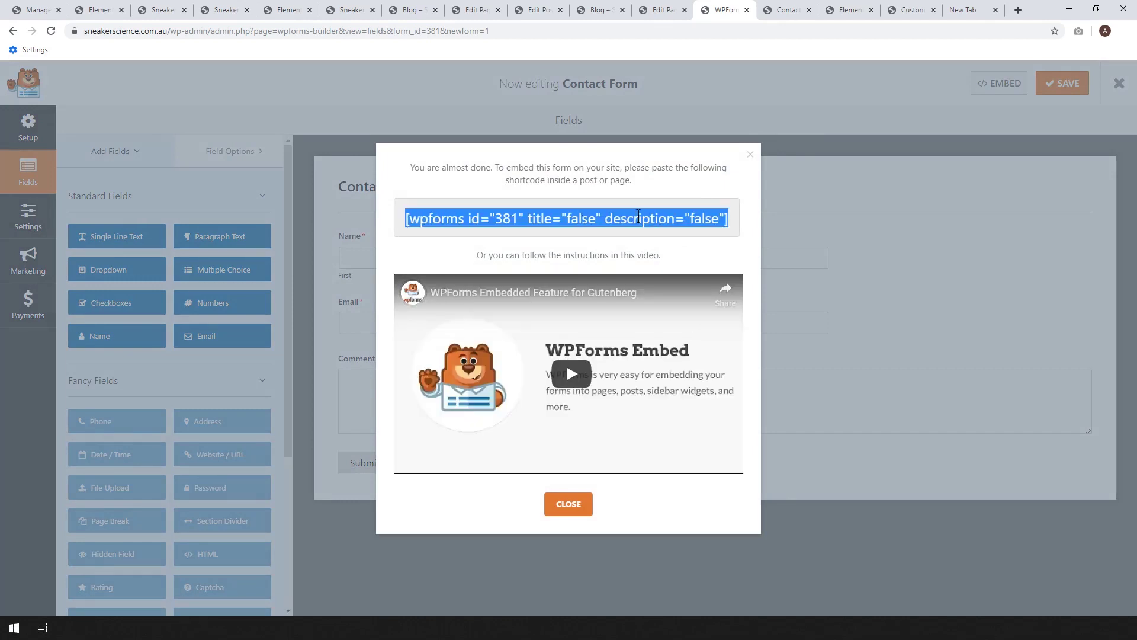
{"action": "left_click", "coordinate": [749, 155]}
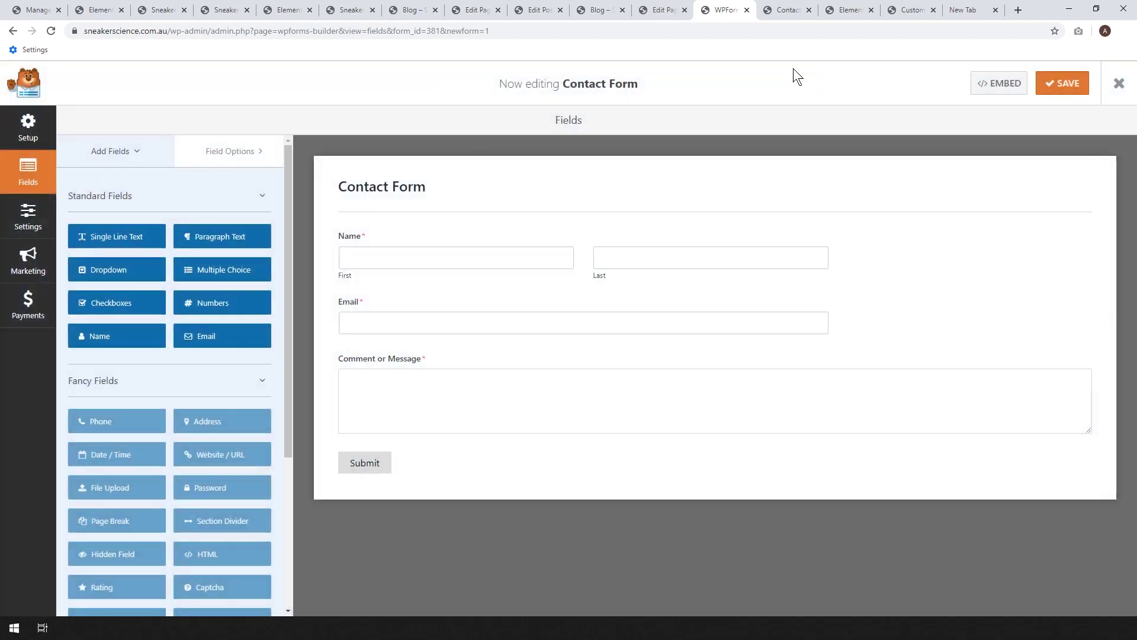
{"action": "left_click", "coordinate": [835, 9]}
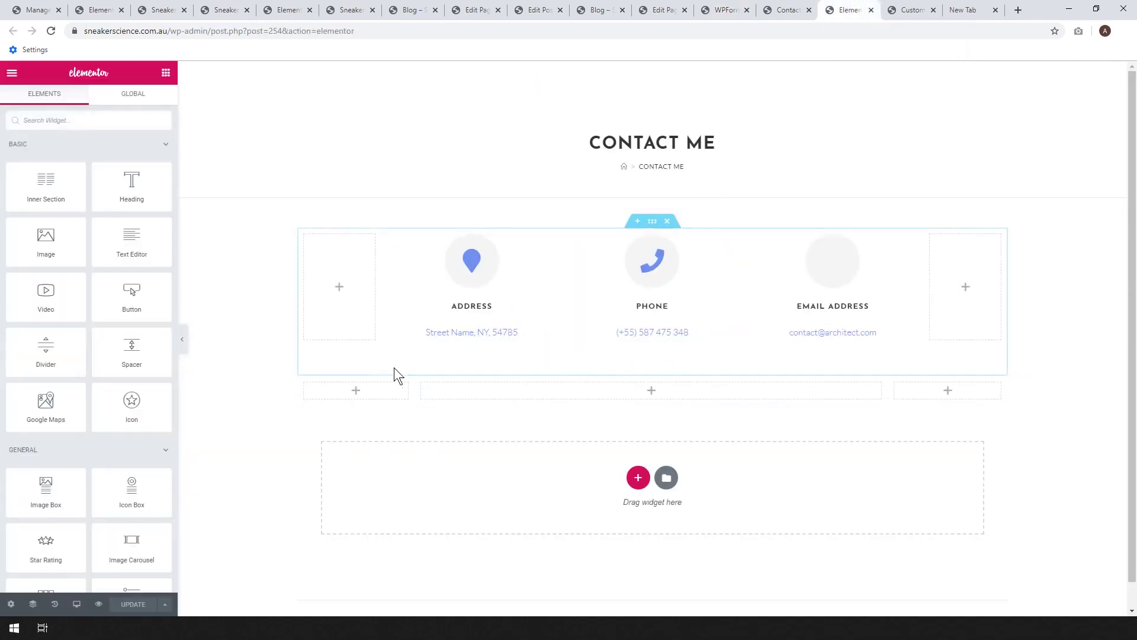
- Drop a Shortcode widget into the middle empty column and paste the WPForms shortcode
{"action": "scroll", "coordinate": [118, 355], "scroll_direction": "down", "scroll_amount": 2}
{"action": "scroll", "coordinate": [118, 357], "scroll_direction": "down", "scroll_amount": 4}
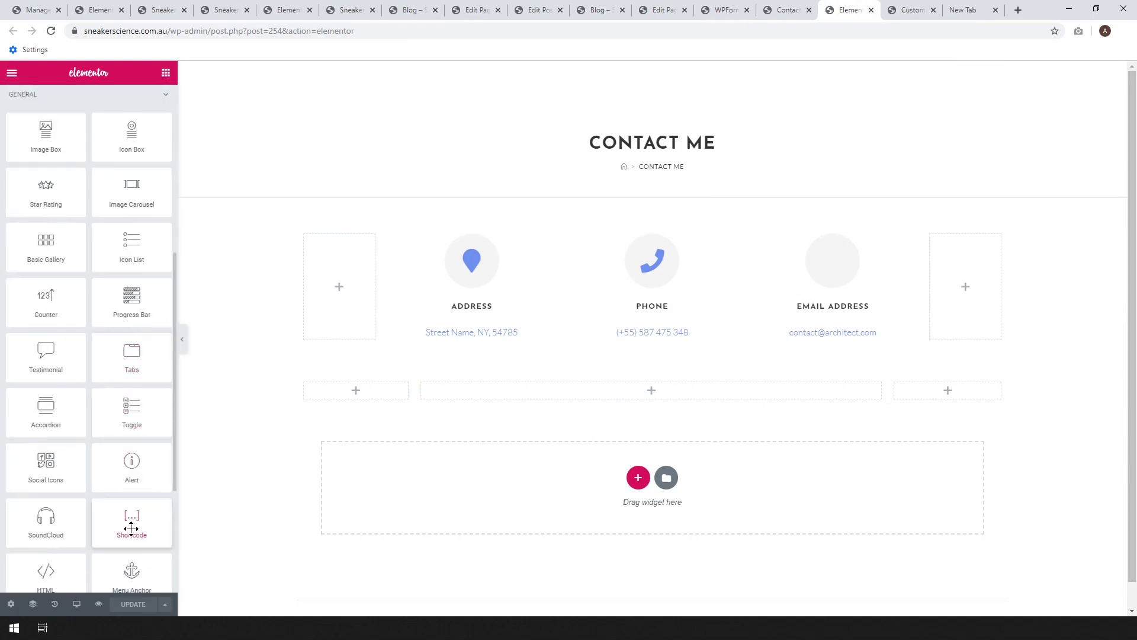
{"action": "left_click_drag", "start_coordinate": [131, 528], "coordinate": [643, 396]}
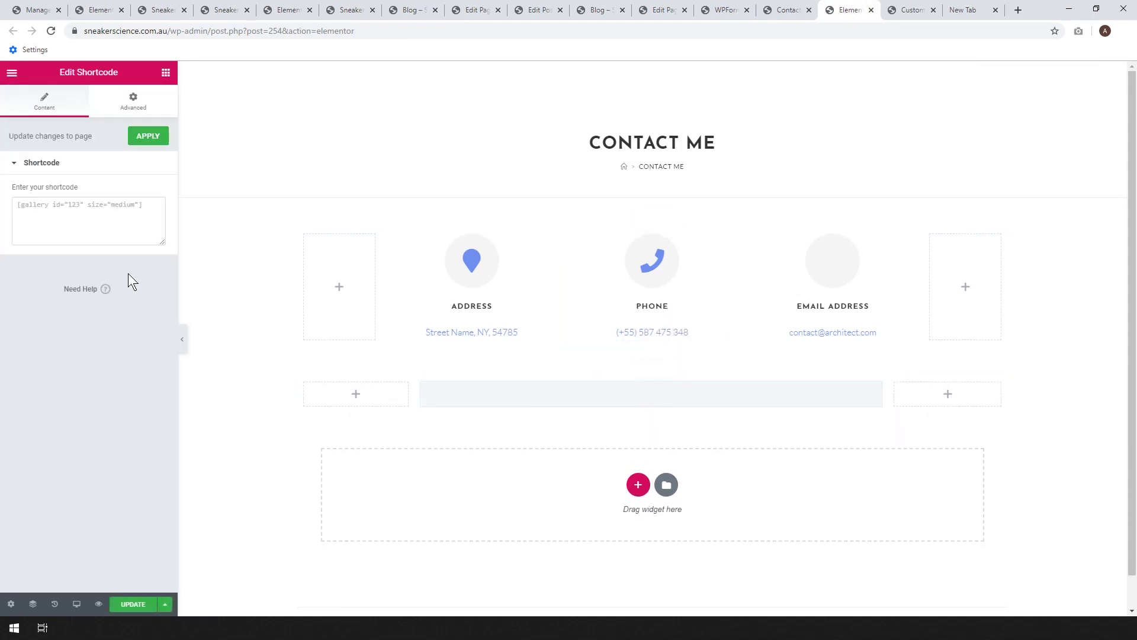
{"action": "left_click", "coordinate": [103, 212]}
{"action": "key", "text": "ctrl+v"}
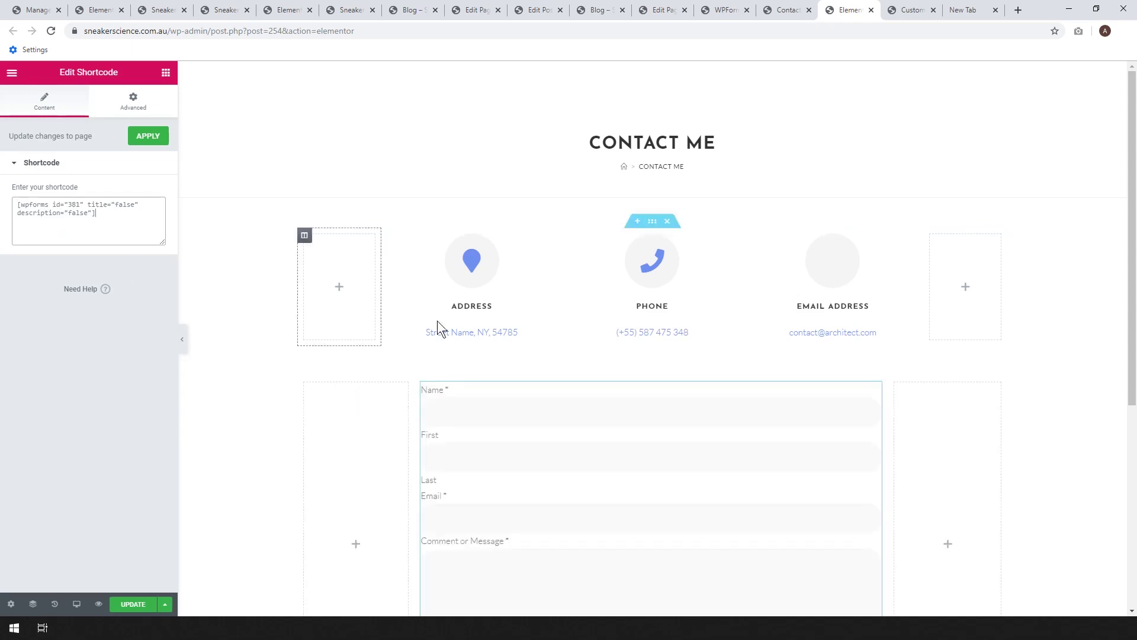
- Update the page and view the live Contact Me page
{"action": "left_click", "coordinate": [142, 603]}
{"action": "scroll", "coordinate": [741, 396], "scroll_direction": "down", "scroll_amount": 2}
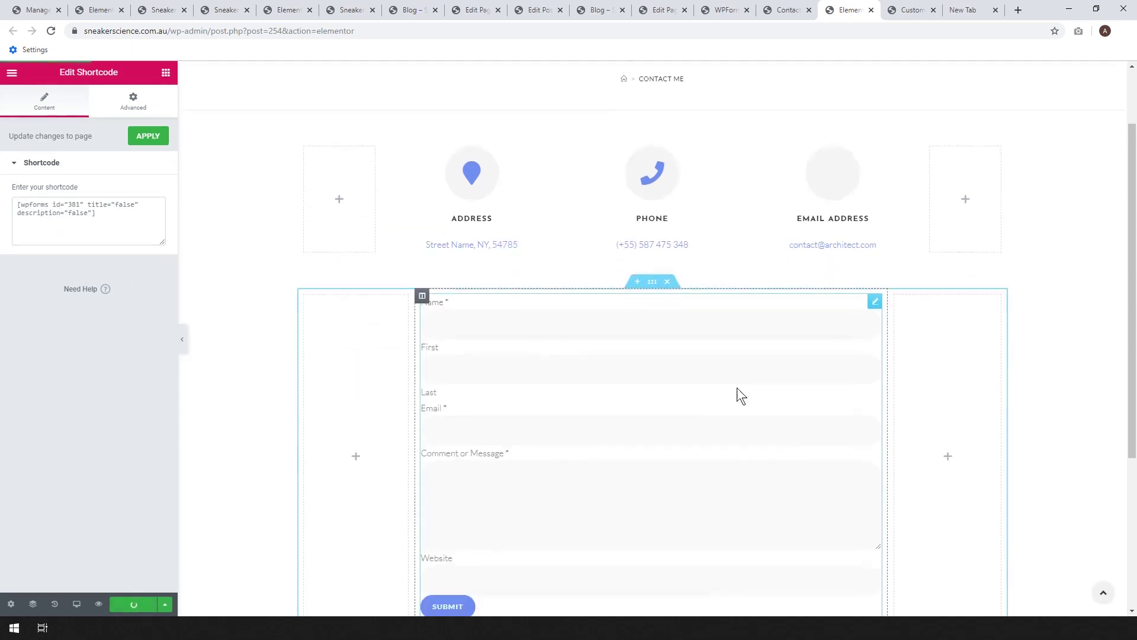
{"action": "scroll", "coordinate": [737, 388], "scroll_direction": "down", "scroll_amount": 2}
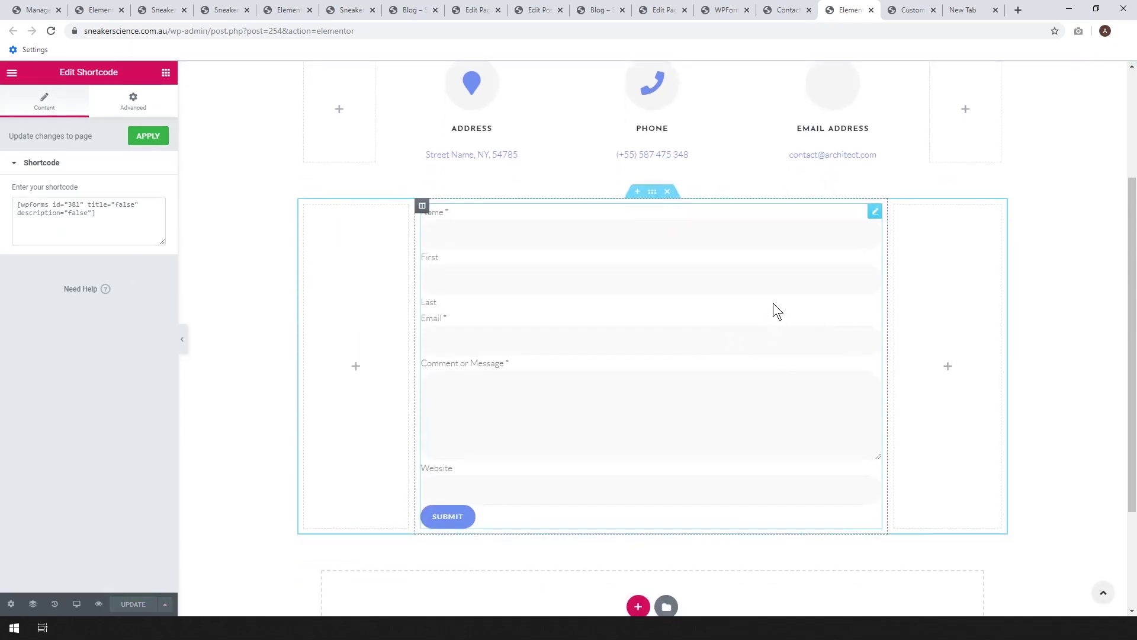
{"action": "left_click", "coordinate": [788, 10]}
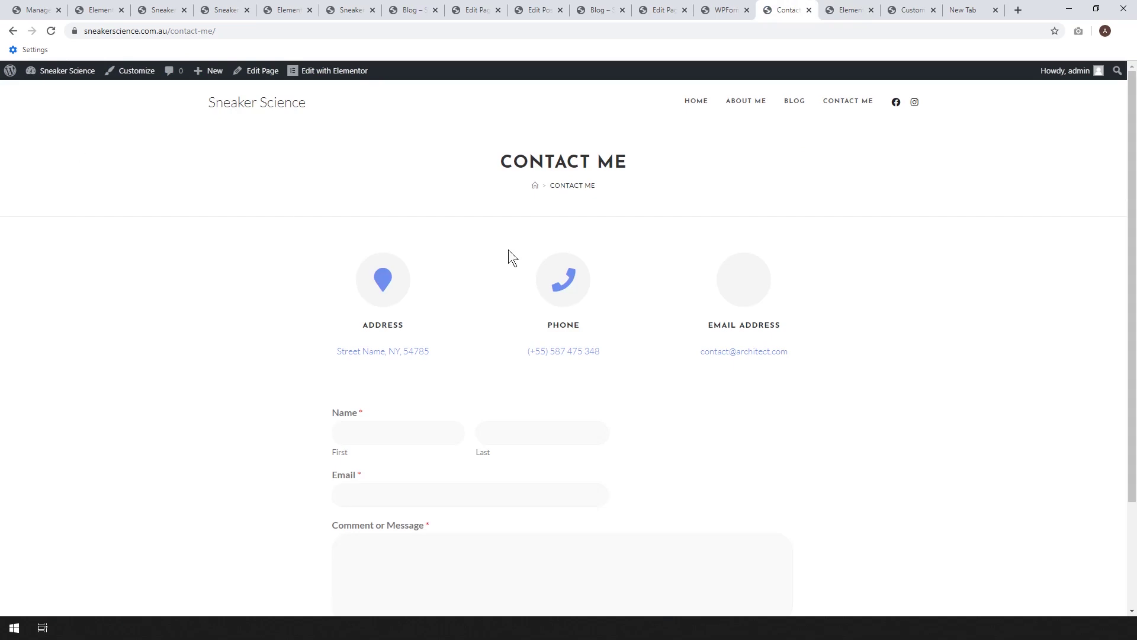
- Inspect the Phone, Address and Email Address icon box settings, then return to the WPForms builder
{"action": "scroll", "coordinate": [512, 278], "scroll_direction": "down", "scroll_amount": 3}
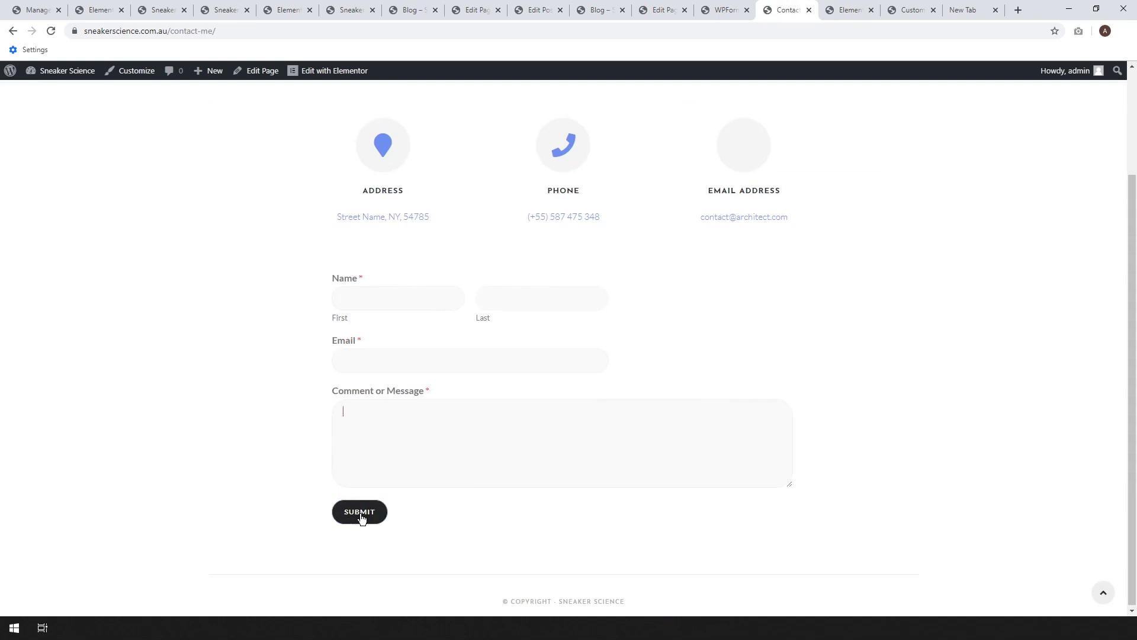
{"action": "scroll", "coordinate": [703, 264], "scroll_direction": "up", "scroll_amount": 1}
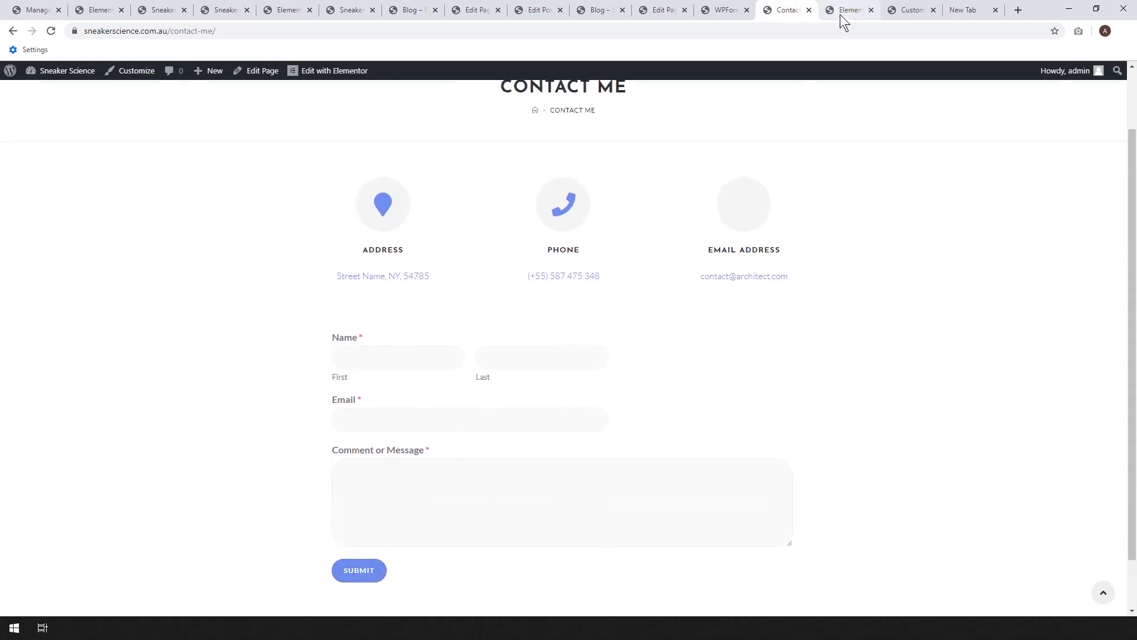
{"action": "left_click", "coordinate": [844, 10]}
{"action": "scroll", "coordinate": [674, 212], "scroll_direction": "up", "scroll_amount": 1}
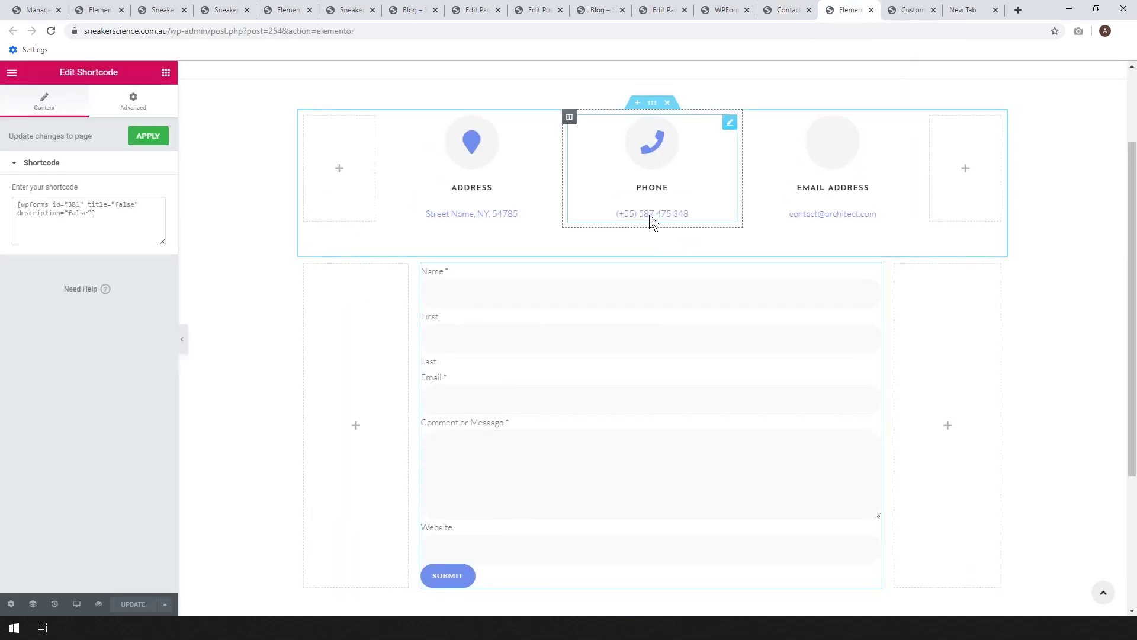
{"action": "left_click", "coordinate": [698, 203]}
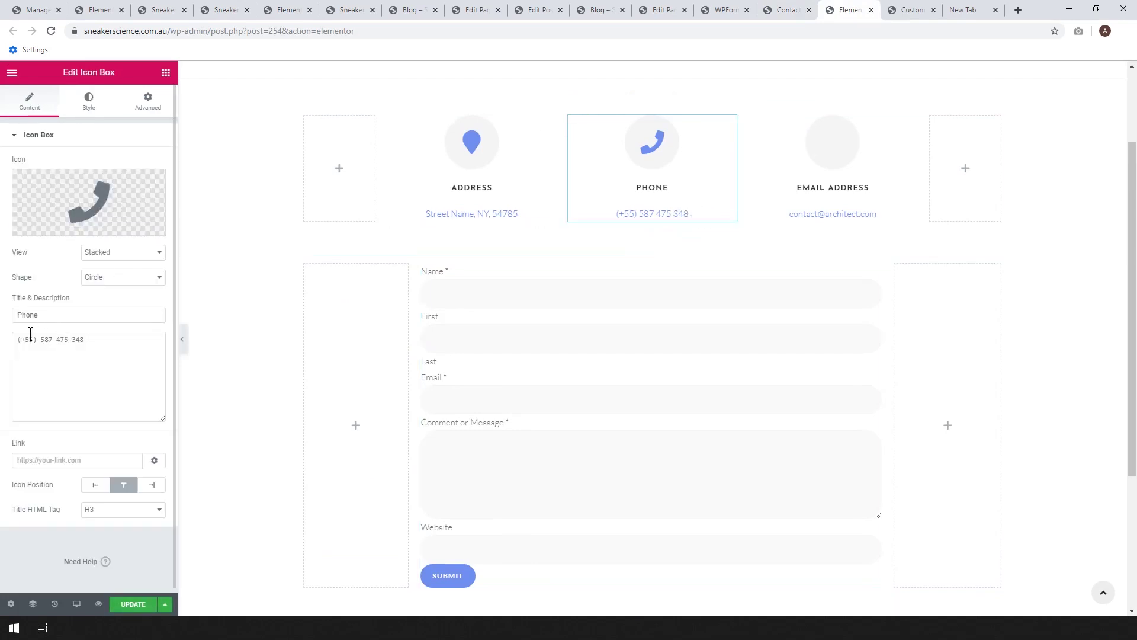
{"action": "left_click", "coordinate": [517, 185]}
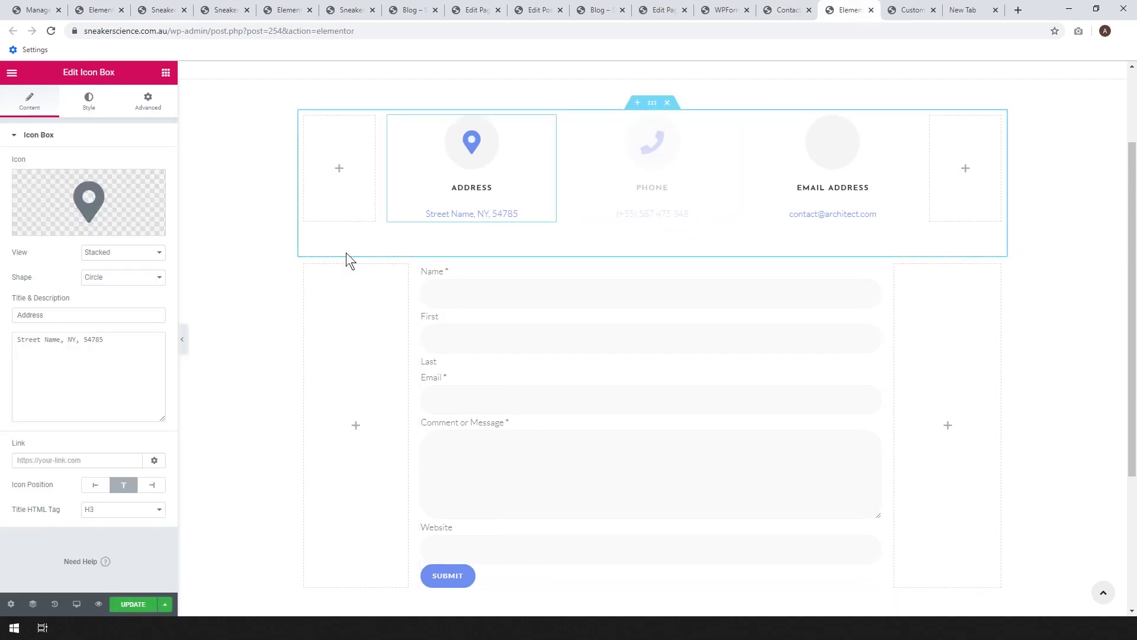
{"action": "left_click", "coordinate": [895, 209]}
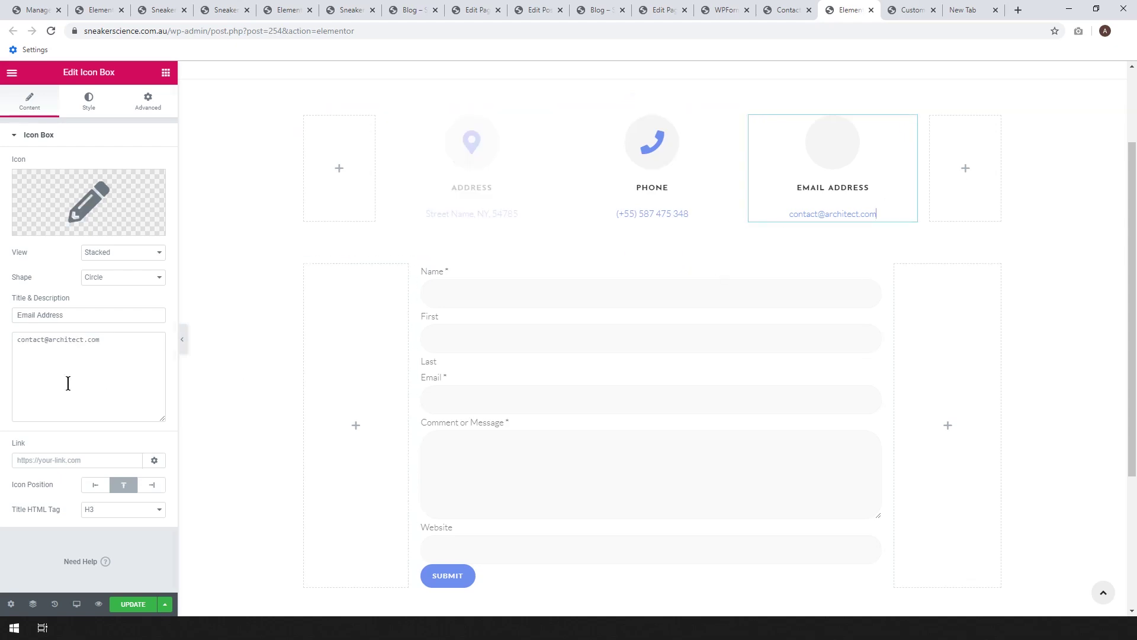
{"action": "left_click", "coordinate": [791, 9]}
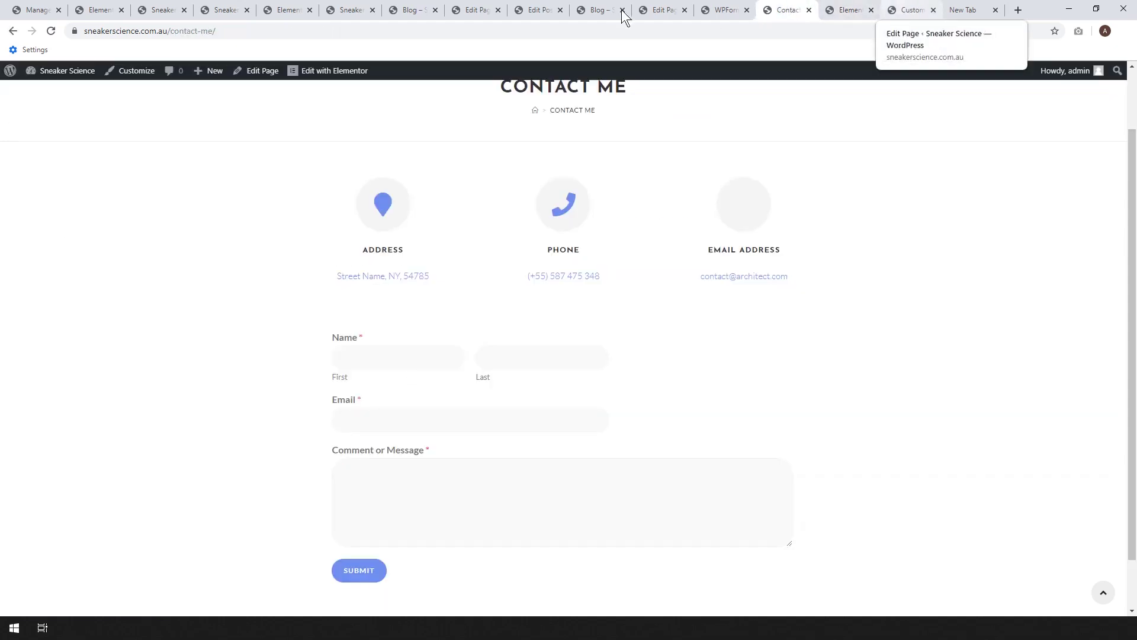
{"action": "left_click", "coordinate": [711, 8]}
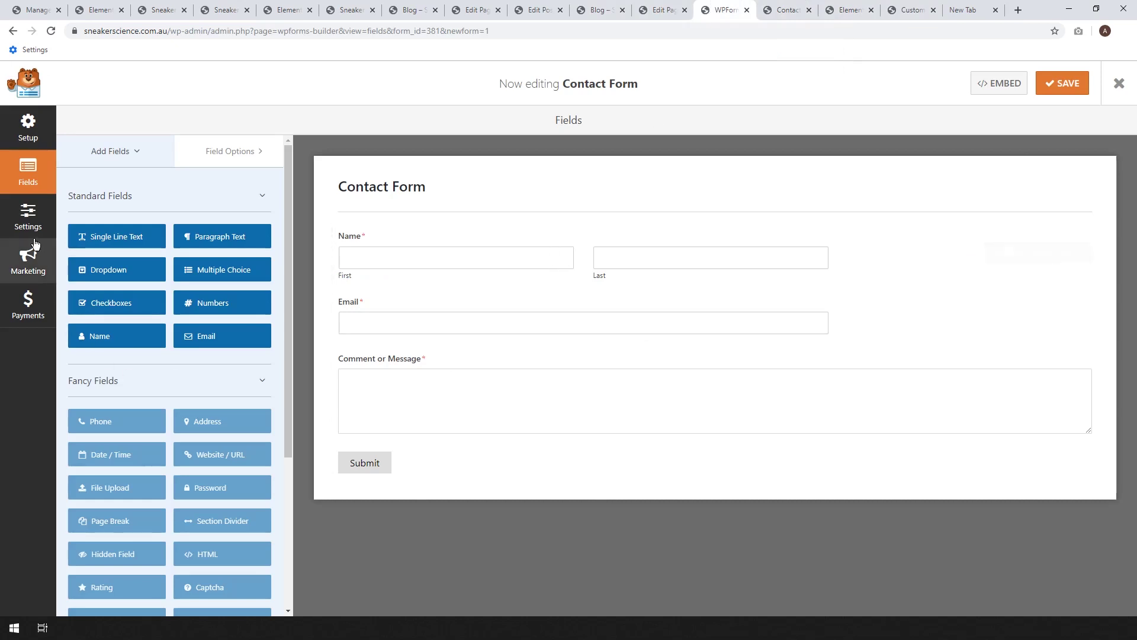
{"action": "left_click", "coordinate": [25, 226]}
{"action": "left_click", "coordinate": [119, 190]}
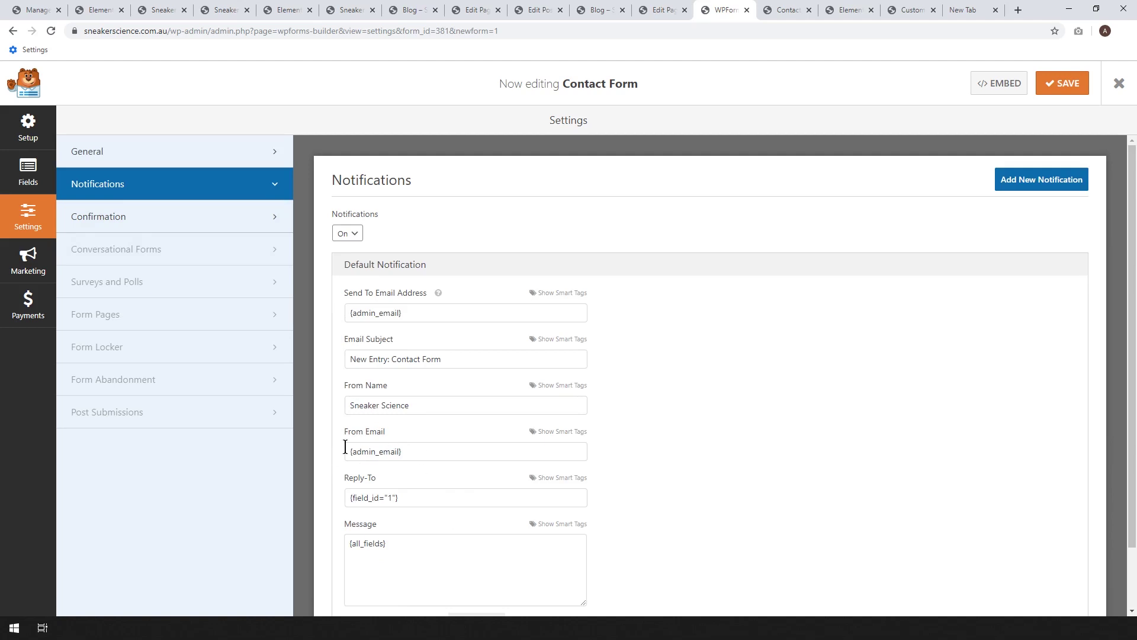
{"action": "left_click_drag", "start_coordinate": [170, 31], "coordinate": [83, 30]}
{"action": "key", "text": "ctrl+c"}
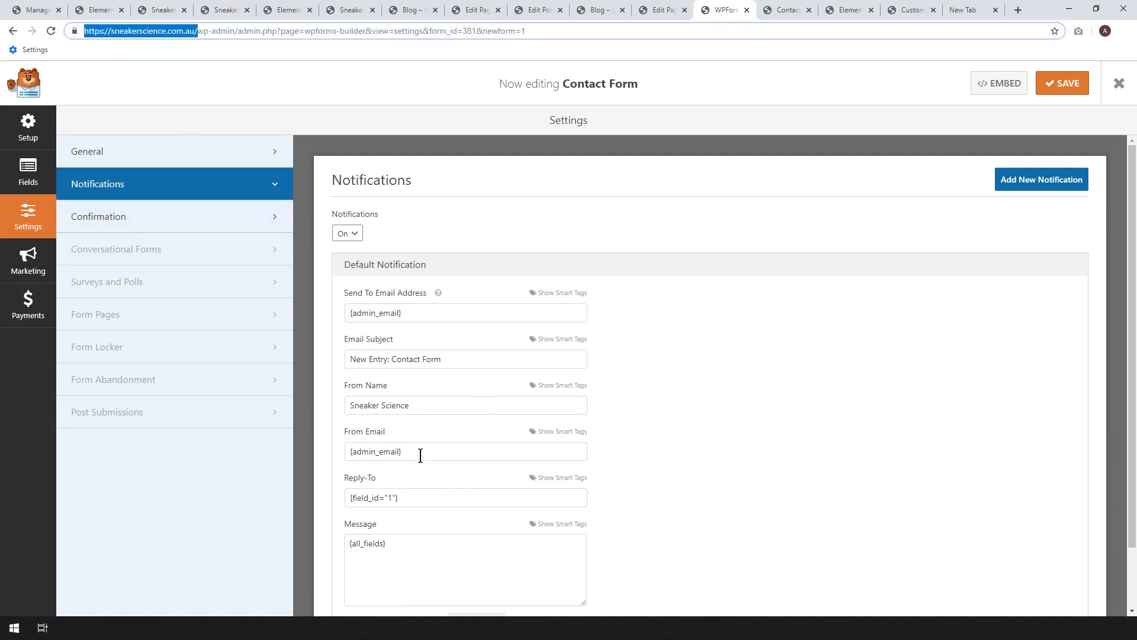
{"action": "left_click_drag", "start_coordinate": [414, 451], "coordinate": [307, 446]}
{"action": "key", "text": "ctrl+v"}
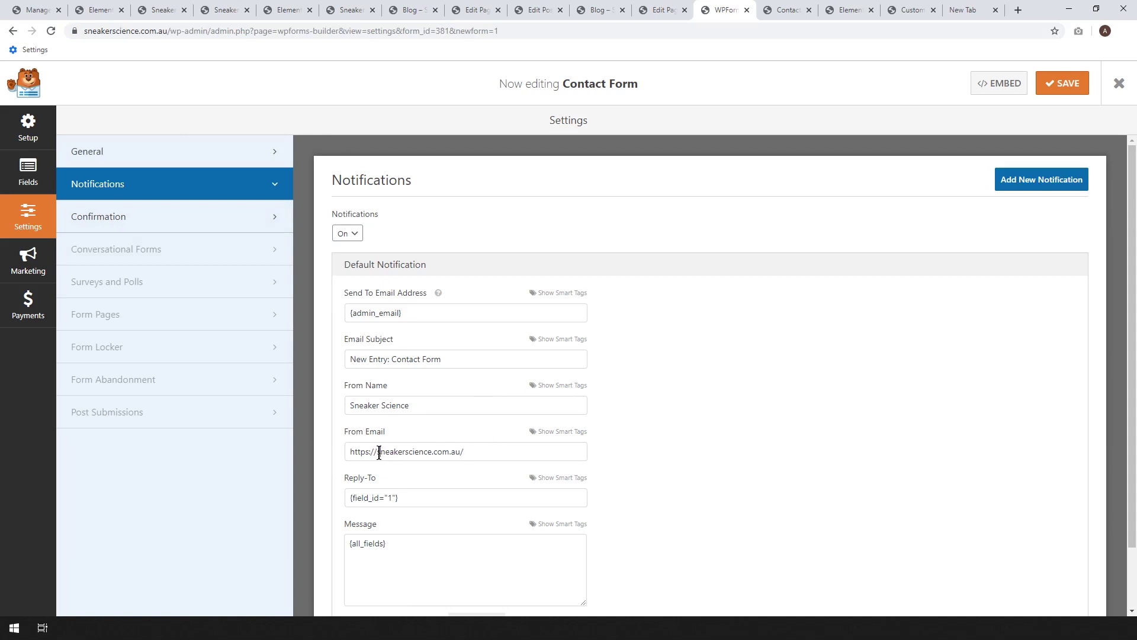
{"action": "left_click_drag", "start_coordinate": [382, 450], "coordinate": [259, 450]}
- Tidy From Email into the site's contact address on sneakerscience.com.au and save the form
{"action": "left_click", "coordinate": [498, 451]}
{"action": "key", "text": "BackSpace"}
{"action": "left_click", "coordinate": [382, 451]}
{"action": "type", "text": "s"}
{"action": "left_click_drag", "start_coordinate": [392, 452], "coordinate": [484, 452]}
{"action": "left_click", "coordinate": [1067, 87]}
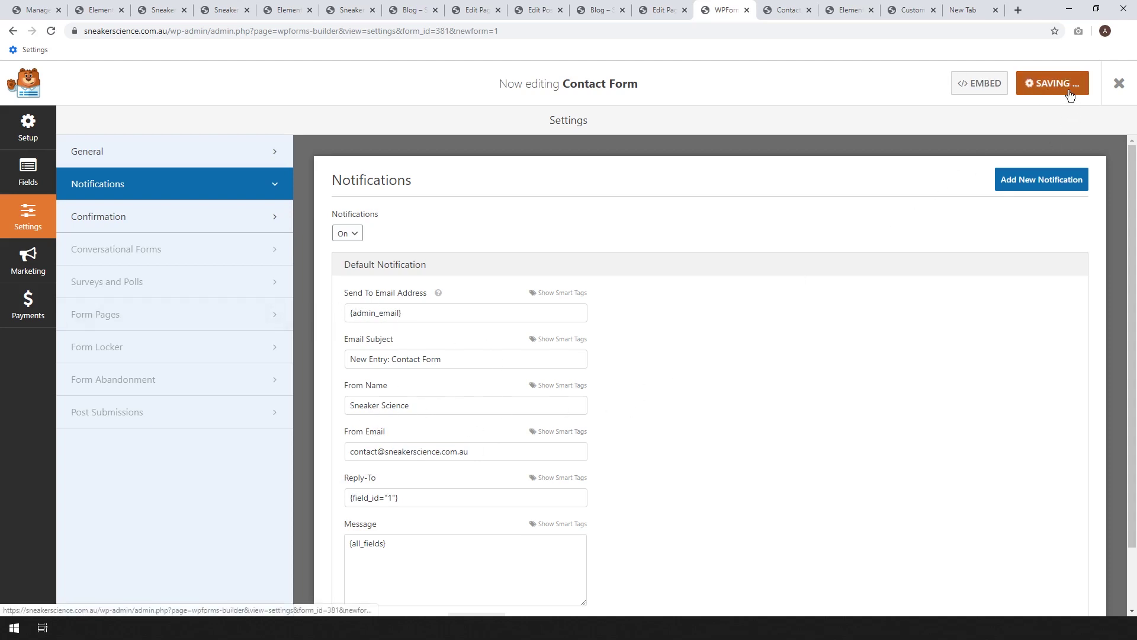
- Submit a test name, e-mail and 'hello!' message on the live form, then go Home
{"action": "left_click", "coordinate": [787, 10]}
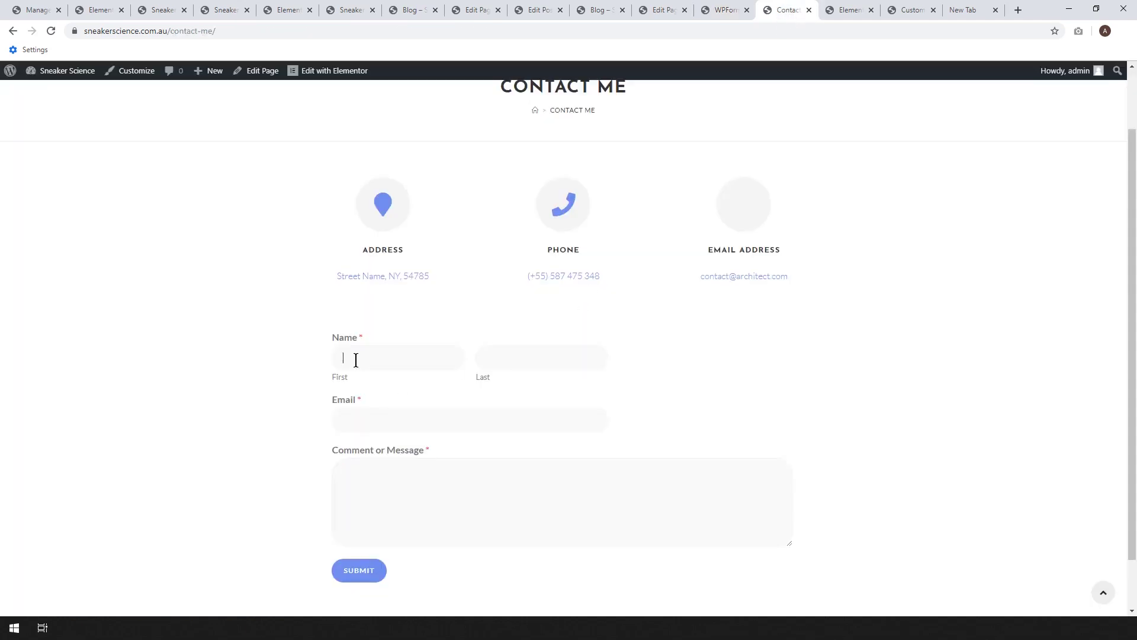
{"action": "key", "text": "Tab"}
{"action": "key", "text": "Tab"}
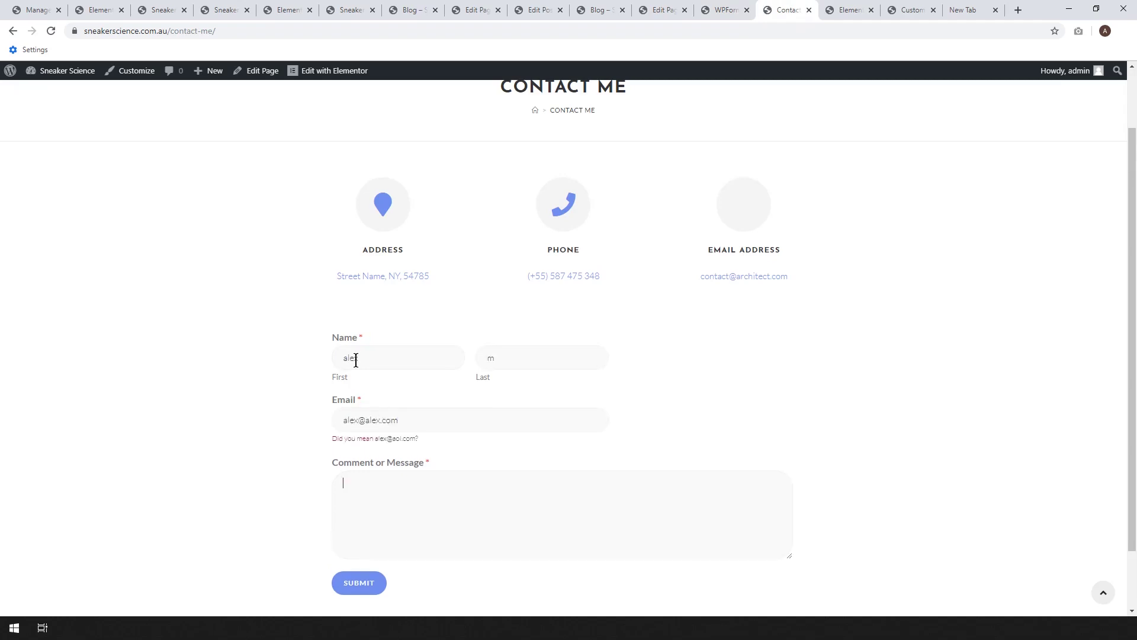
{"action": "left_click", "coordinate": [355, 587]}
{"action": "scroll", "coordinate": [422, 422], "scroll_direction": "down", "scroll_amount": 1}
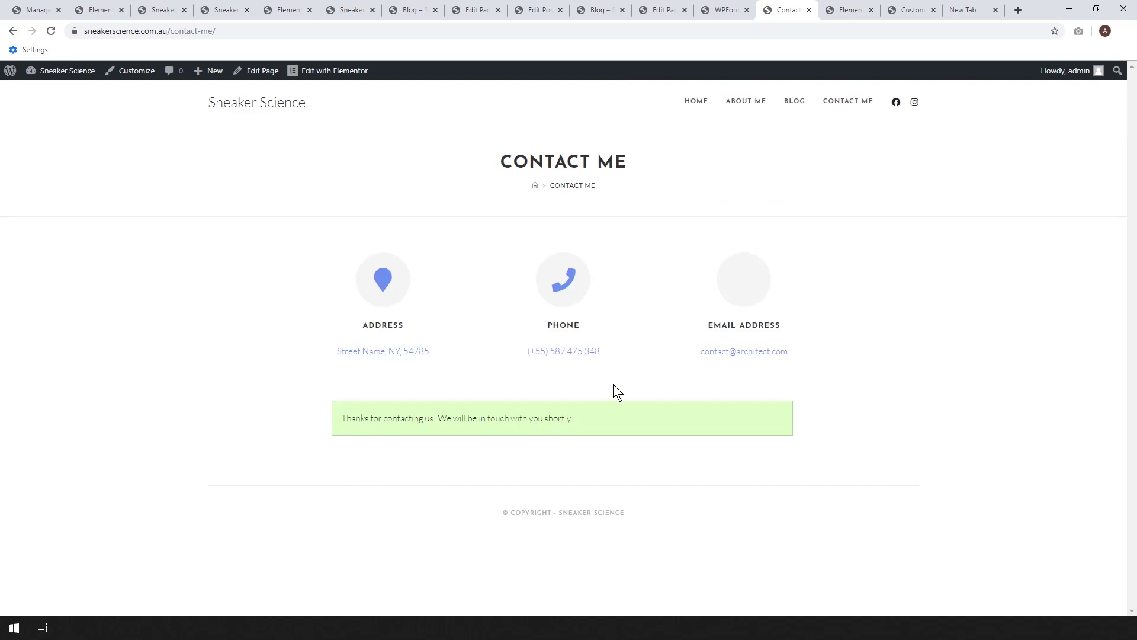
{"action": "left_click", "coordinate": [698, 104]}
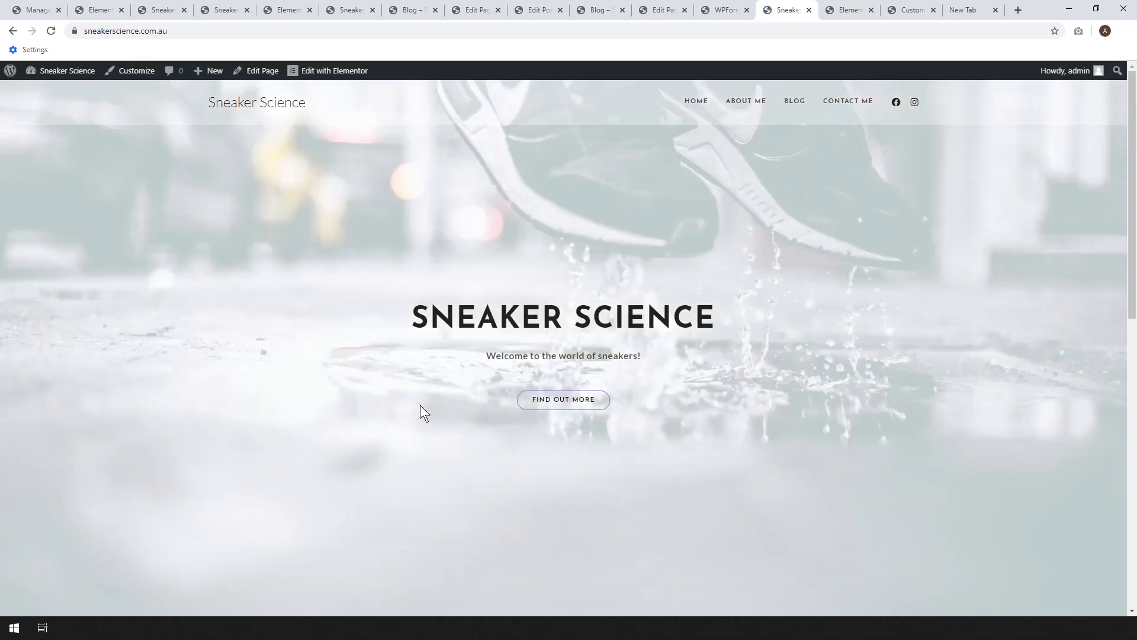
{"action": "scroll", "coordinate": [578, 548], "scroll_direction": "down", "scroll_amount": 10}
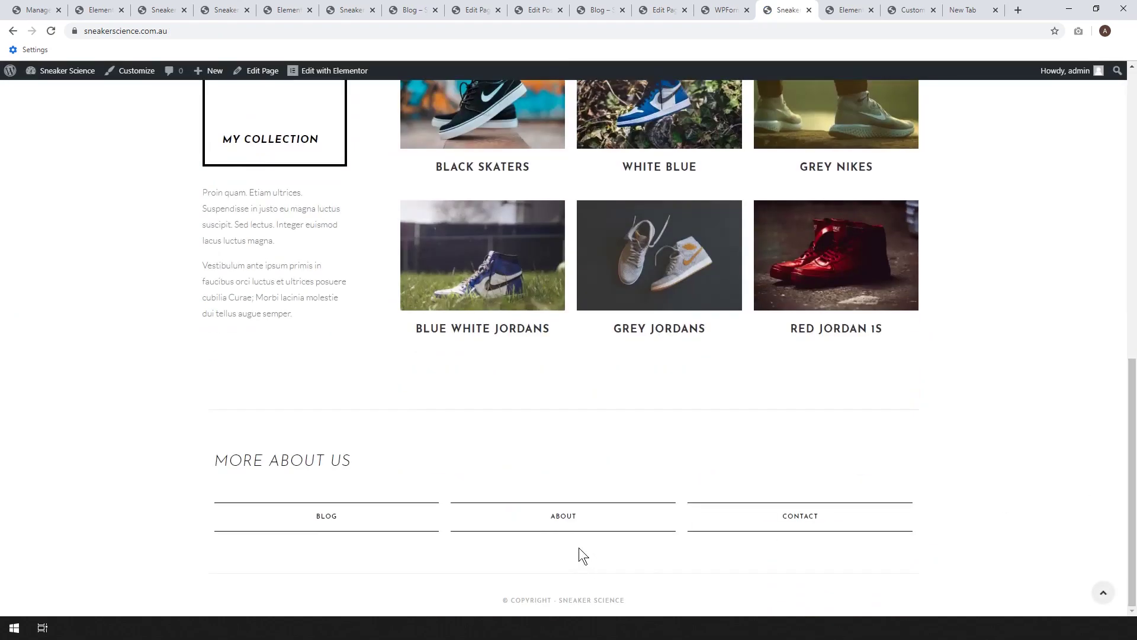
{"action": "scroll", "coordinate": [712, 474], "scroll_direction": "up", "scroll_amount": 1}
{"action": "scroll", "coordinate": [712, 474], "scroll_direction": "up", "scroll_amount": 3}
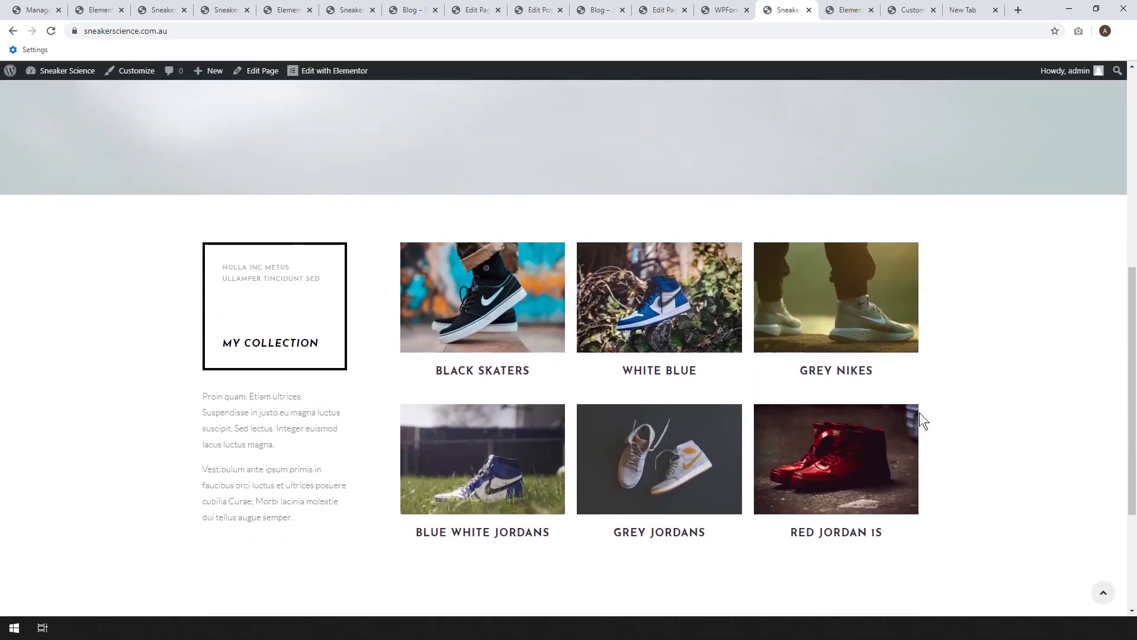
{"action": "scroll", "coordinate": [630, 414], "scroll_direction": "up", "scroll_amount": 3}
{"action": "scroll", "coordinate": [630, 415], "scroll_direction": "up", "scroll_amount": 4}
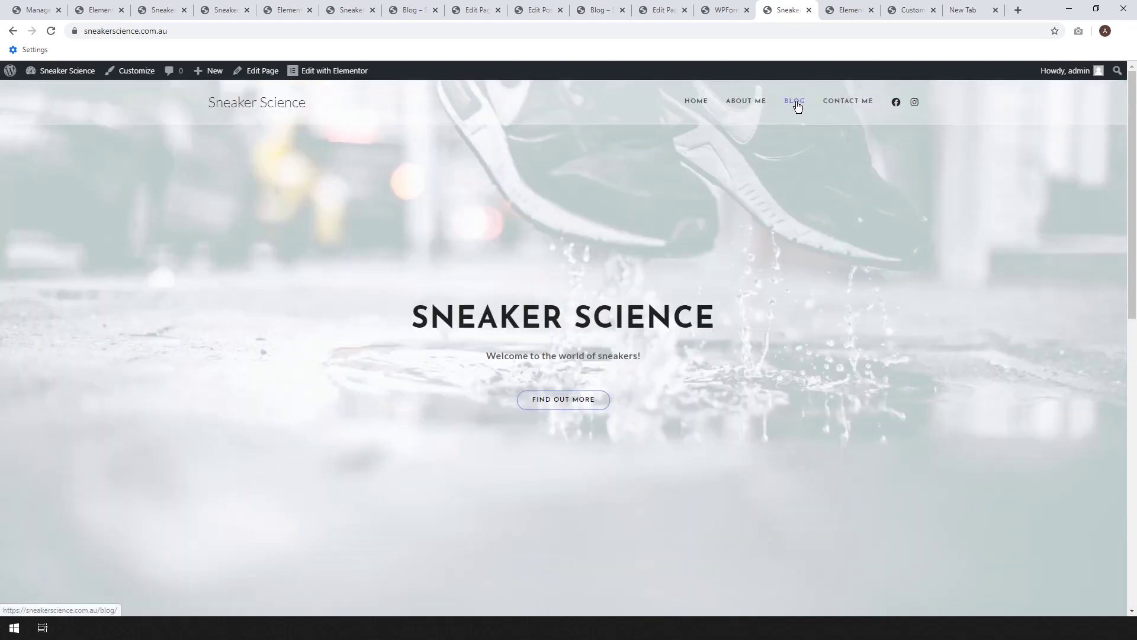